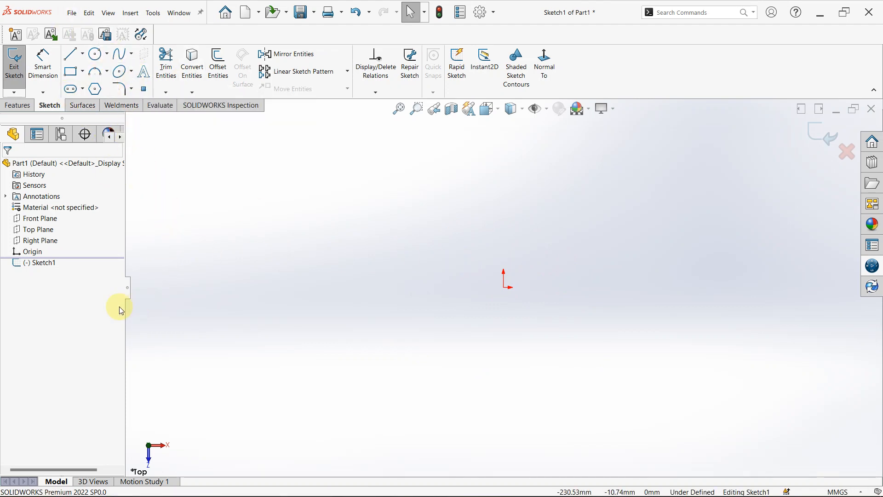
- Sketch a center rectangle about 137 mm wide and 132 mm high, centred on the origin
{"action": "left_click", "coordinate": [82, 73]}
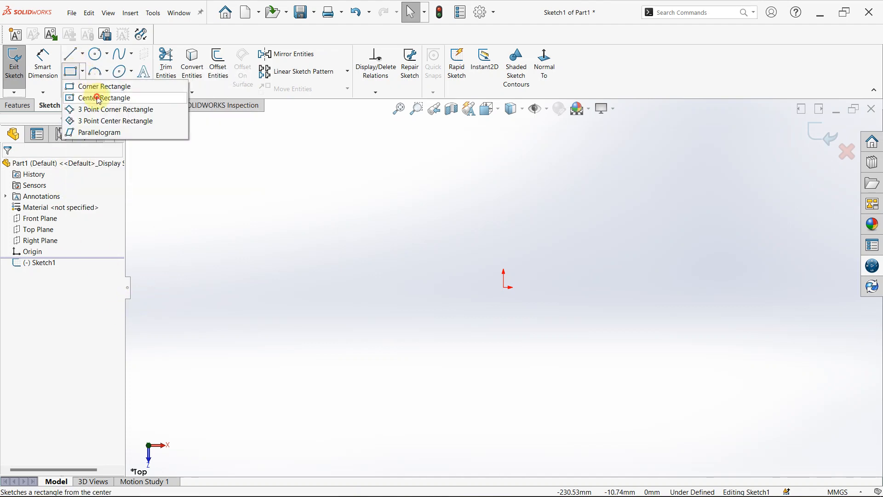
{"action": "left_click", "coordinate": [92, 96]}
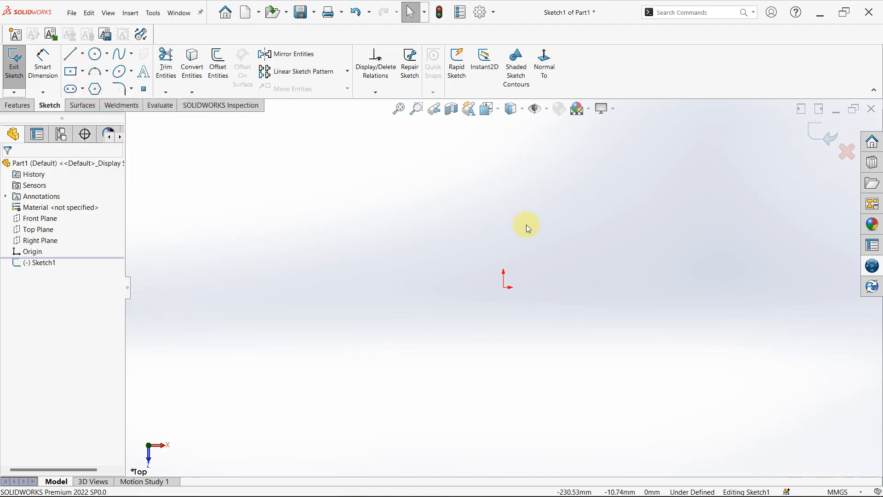
{"action": "left_click", "coordinate": [504, 287]}
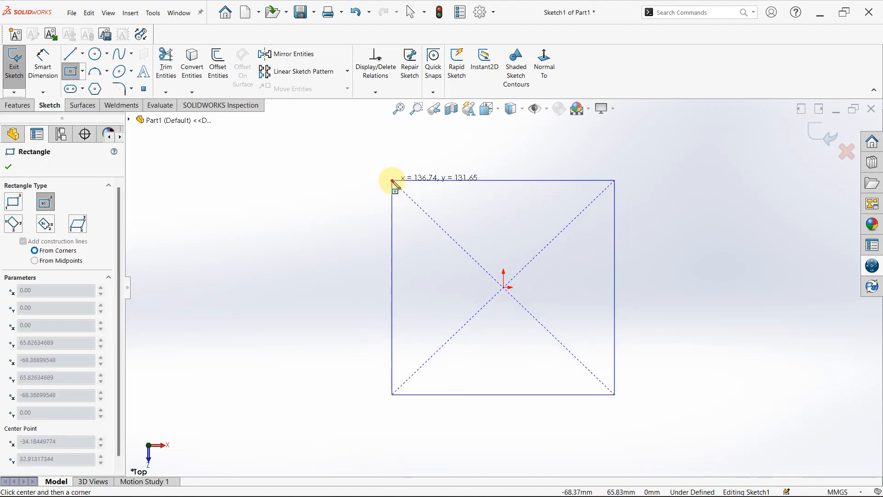
{"action": "left_click", "coordinate": [393, 181]}
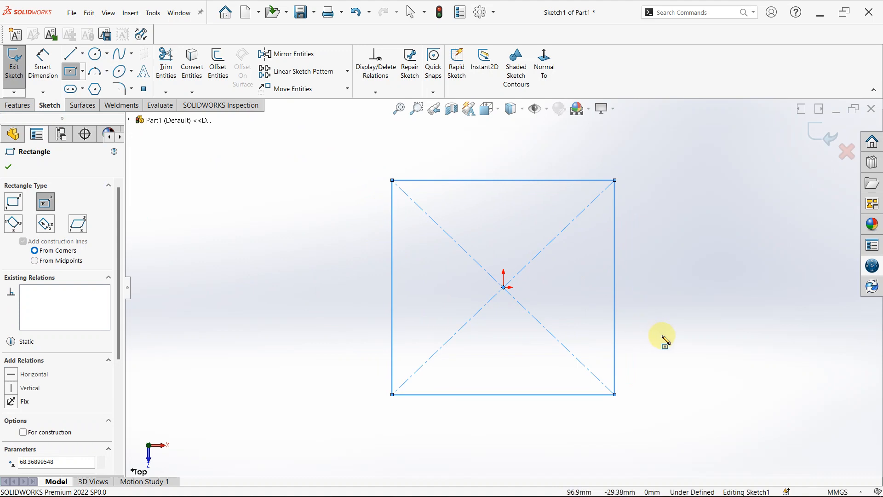
- Dimension the distance between the rectangle's upper and lower edges as 100 mm
{"action": "right_click_drag", "start_coordinate": [663, 339], "coordinate": [663, 279]}
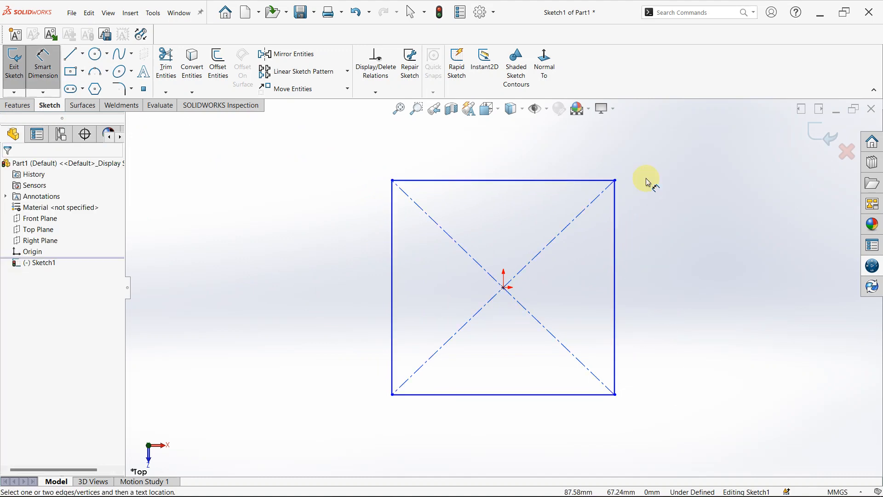
{"action": "left_click", "coordinate": [536, 181]}
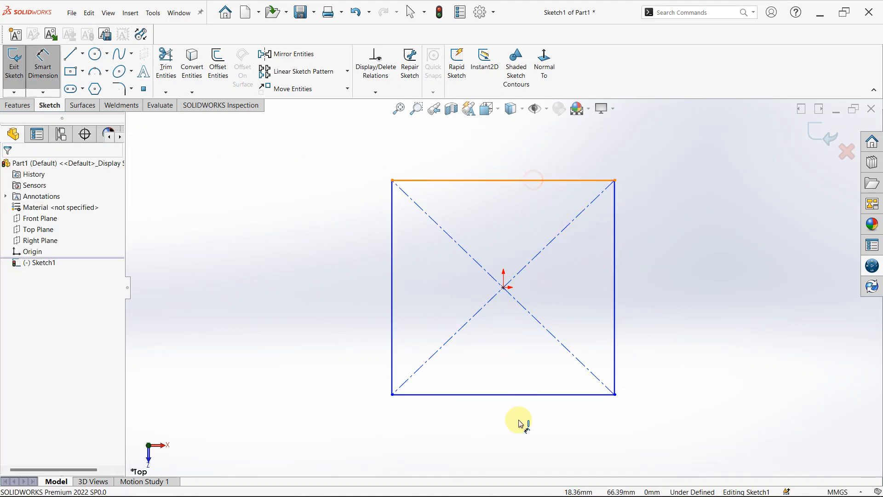
{"action": "left_click", "coordinate": [530, 395]}
{"action": "left_click", "coordinate": [709, 322]}
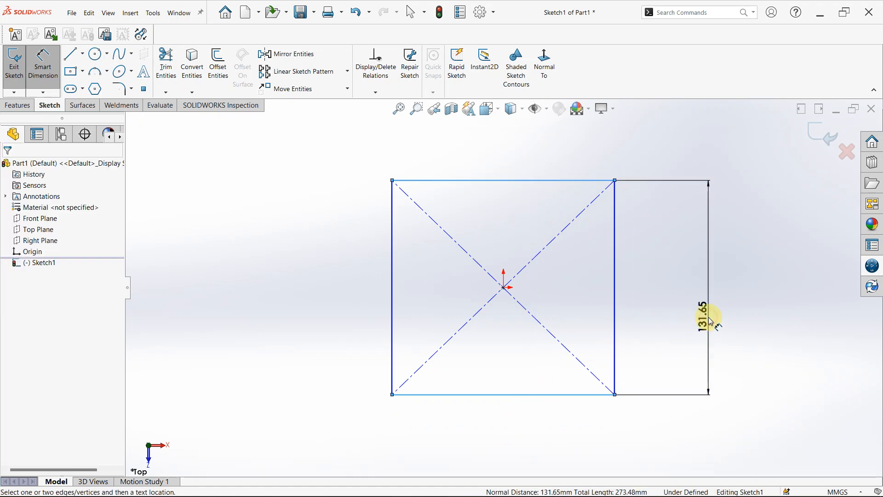
{"action": "type", "text": "100"}
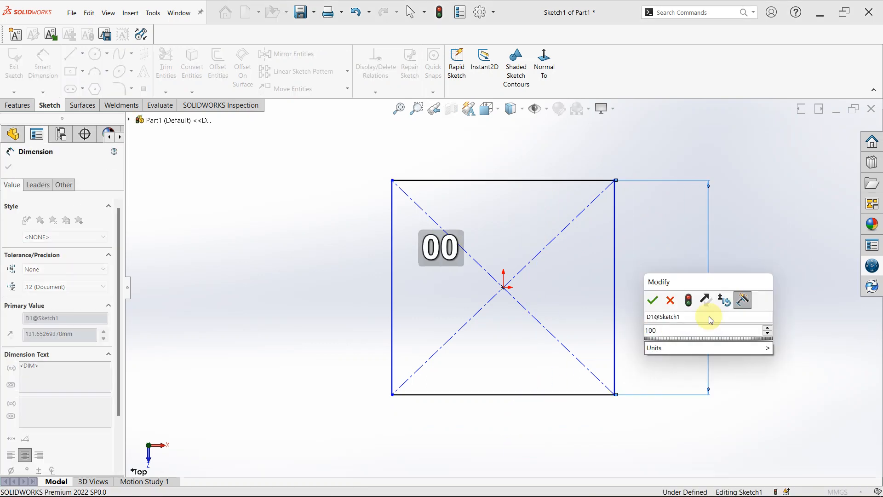
{"action": "key", "text": "Return"}
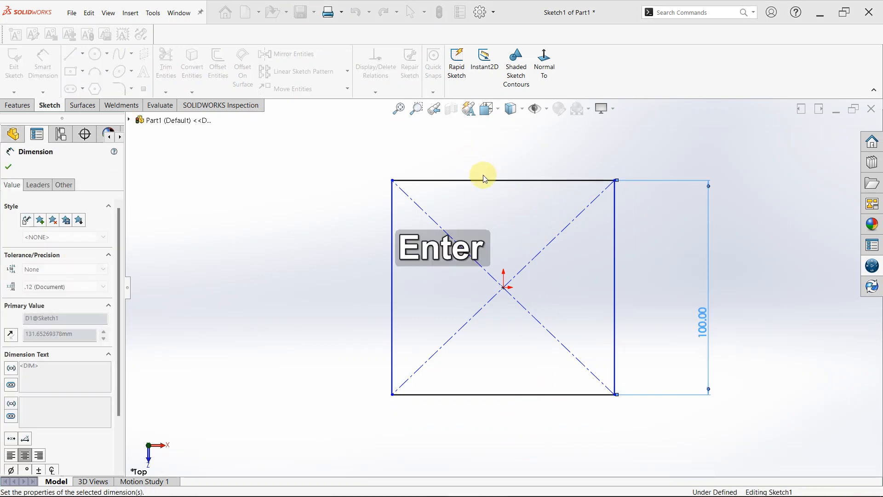
- Dimension the rectangle's upper edge as 85 mm long and end dimensioning
{"action": "left_click", "coordinate": [502, 169]}
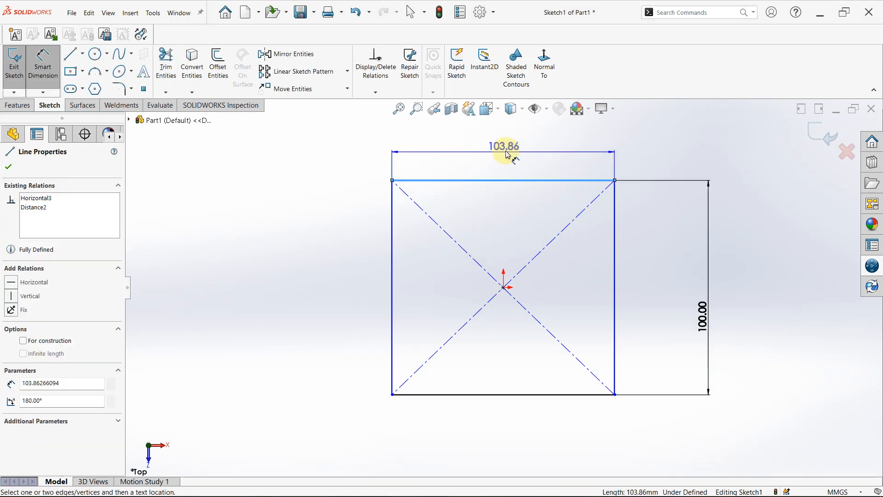
{"action": "scroll", "coordinate": [506, 154], "scroll_direction": "up", "scroll_amount": 3}
{"action": "left_click", "coordinate": [507, 173]}
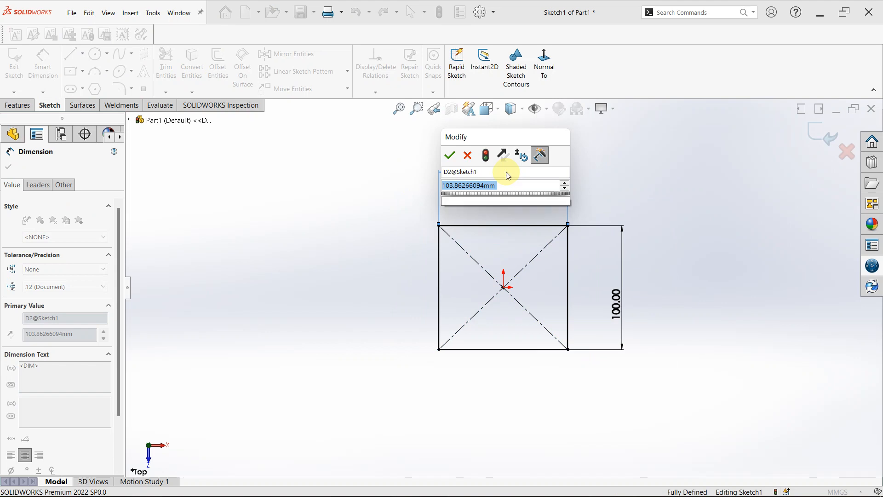
{"action": "type", "text": "856"}
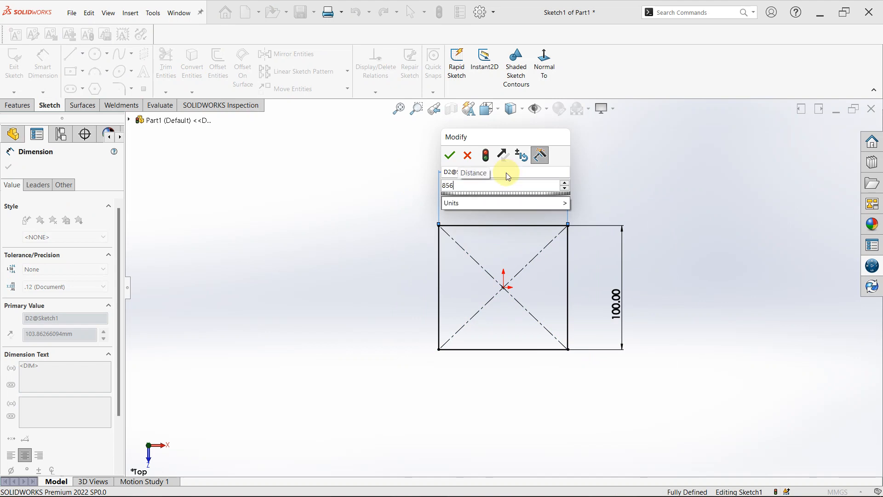
{"action": "key", "text": "BackSpace"}
{"action": "key", "text": "BackSpace"}
{"action": "key", "text": "BackSpace"}
{"action": "key", "text": "Return"}
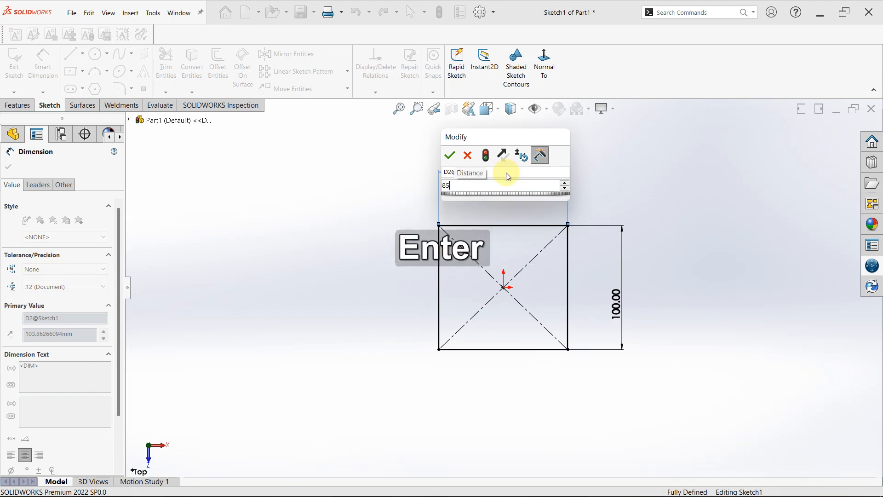
{"action": "key", "text": "Escape"}
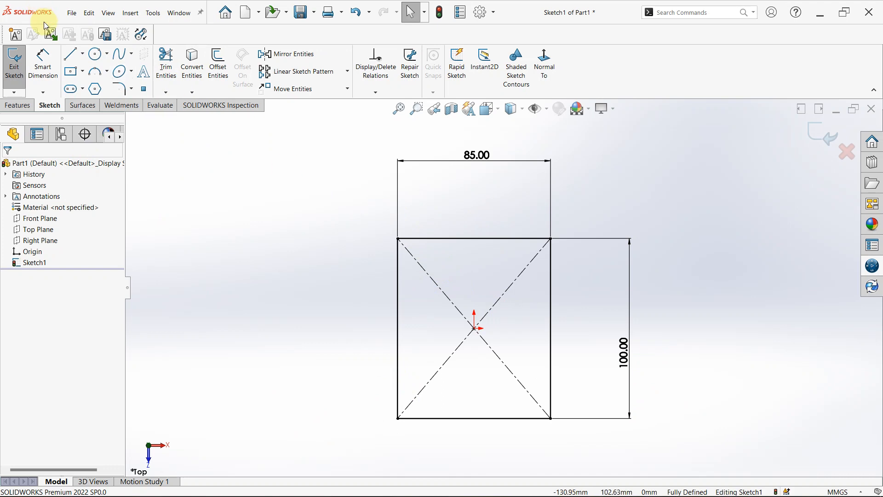
{"action": "left_click", "coordinate": [71, 71]}
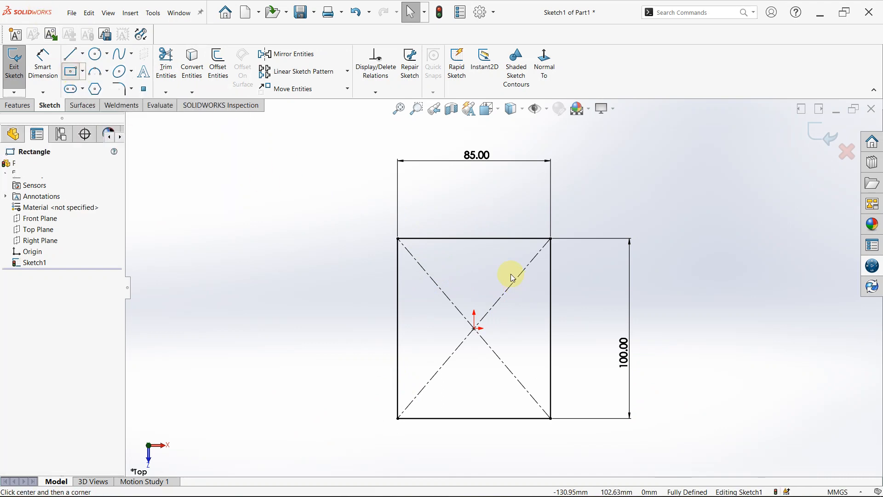
{"action": "left_click", "coordinate": [453, 239]}
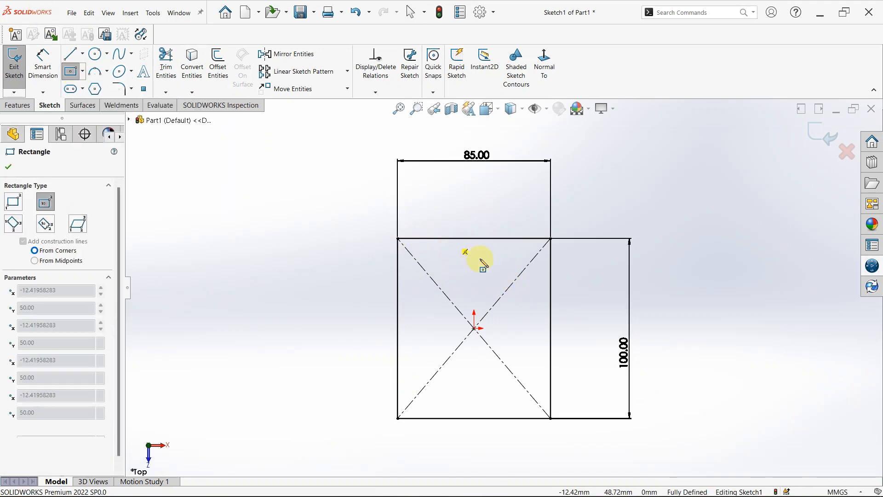
{"action": "key", "text": "Escape"}
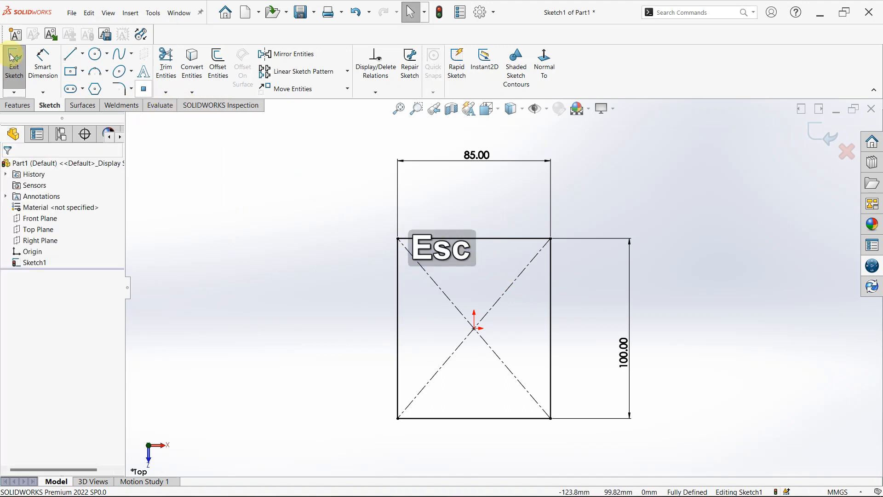
- Sketch a corner rectangle about 25 mm wide and 19 mm deep, starting on the large rectangle's upper edge and extending inward
{"action": "left_click", "coordinate": [84, 72]}
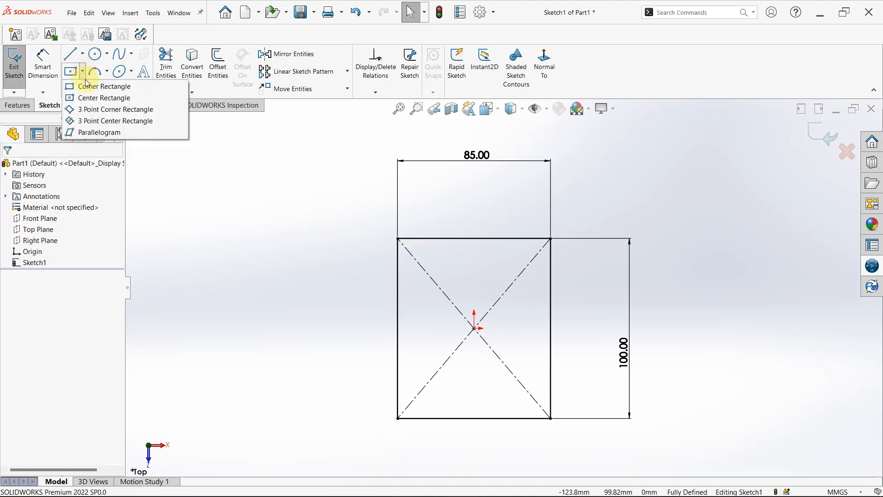
{"action": "left_click", "coordinate": [87, 84]}
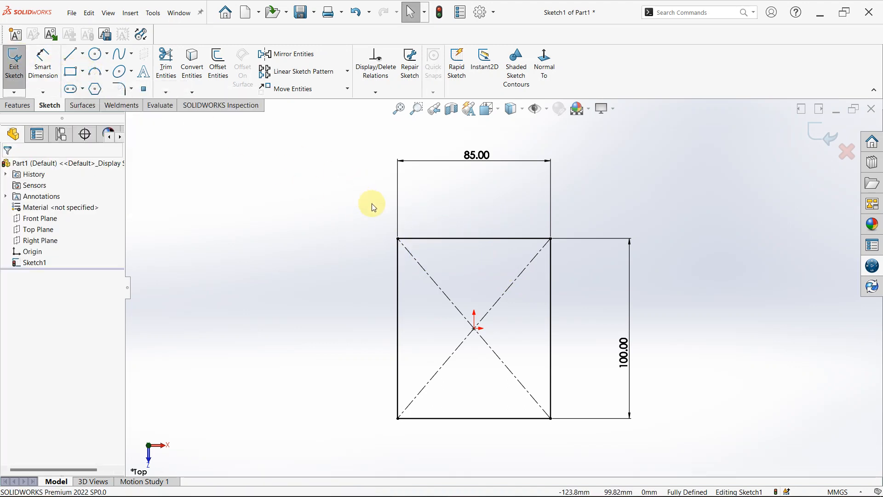
{"action": "left_click", "coordinate": [451, 238]}
{"action": "left_click", "coordinate": [497, 272]}
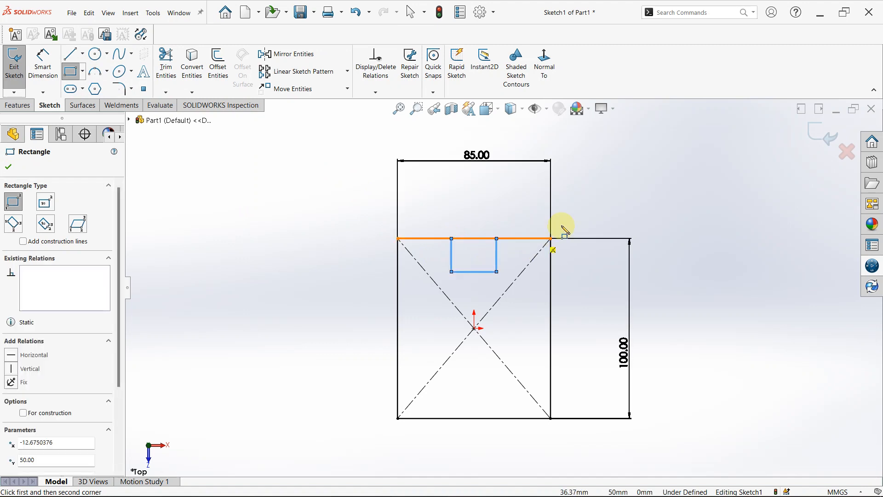
- Trim away the upper edge segment across the small rectangle to open it into a notch
{"action": "left_click", "coordinate": [179, 73]}
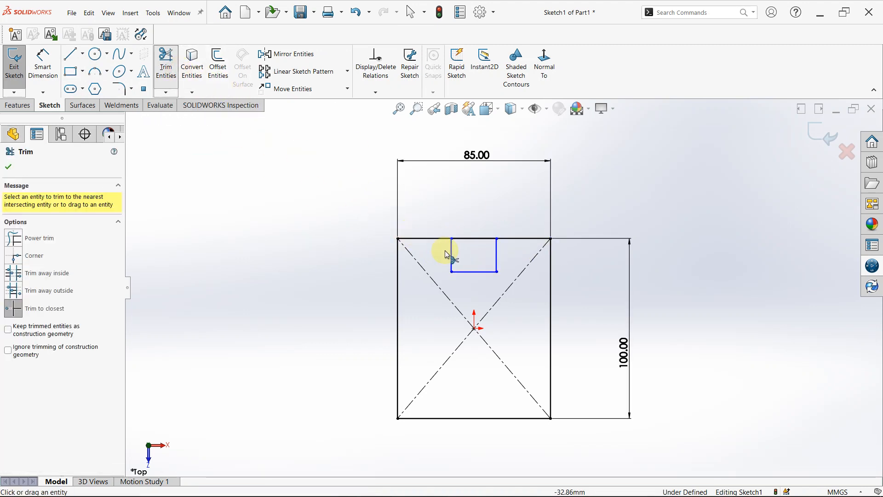
{"action": "left_click", "coordinate": [470, 238]}
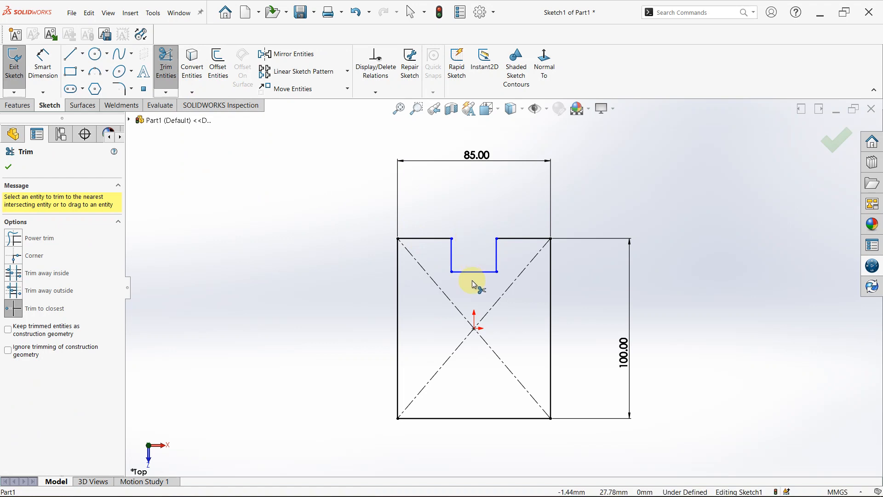
{"action": "key", "text": "Escape"}
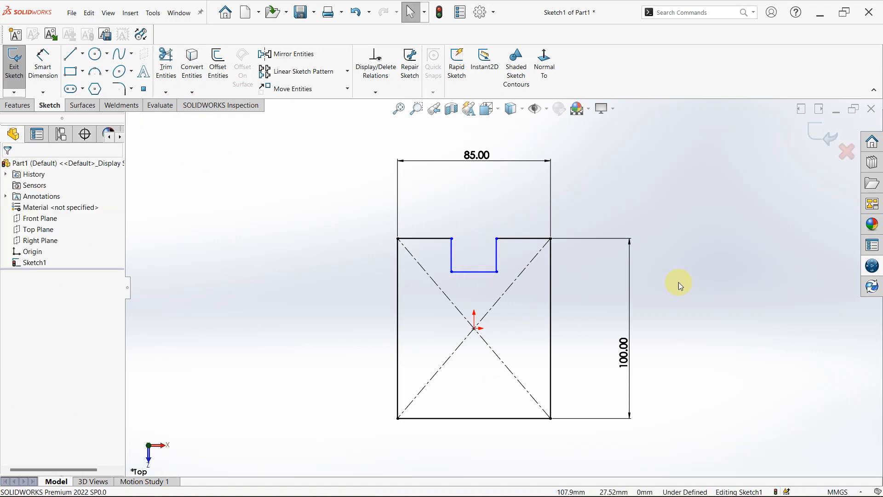
- Dimension the distance from the notch's right side to the outer rectangle's right edge as 25 mm
{"action": "right_click_drag", "start_coordinate": [679, 283], "coordinate": [691, 182]}
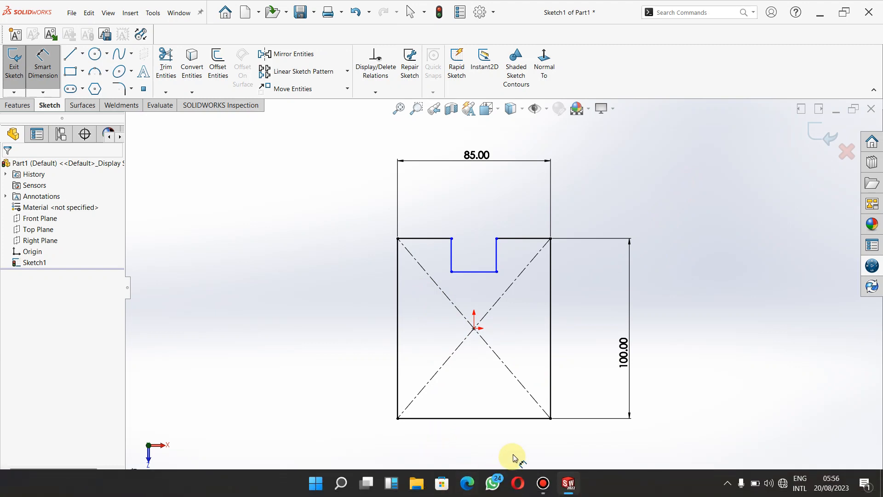
{"action": "left_click", "coordinate": [499, 253]}
{"action": "left_click", "coordinate": [552, 284]}
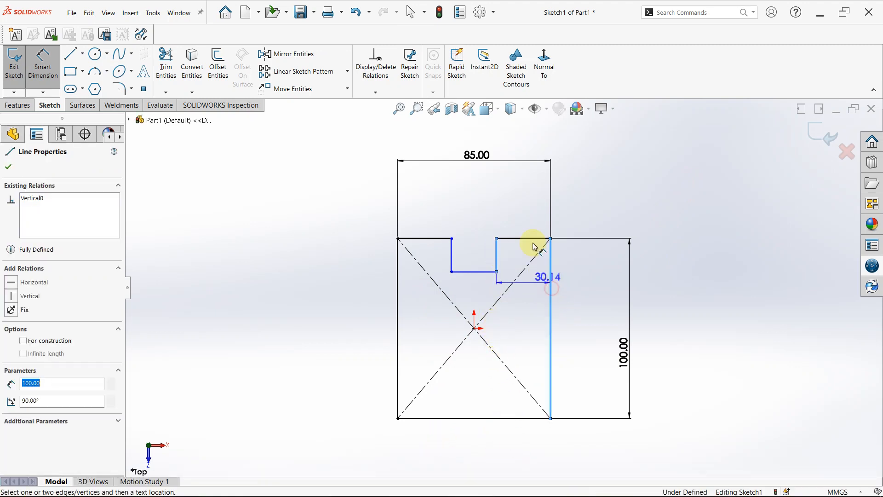
{"action": "left_click", "coordinate": [530, 202]}
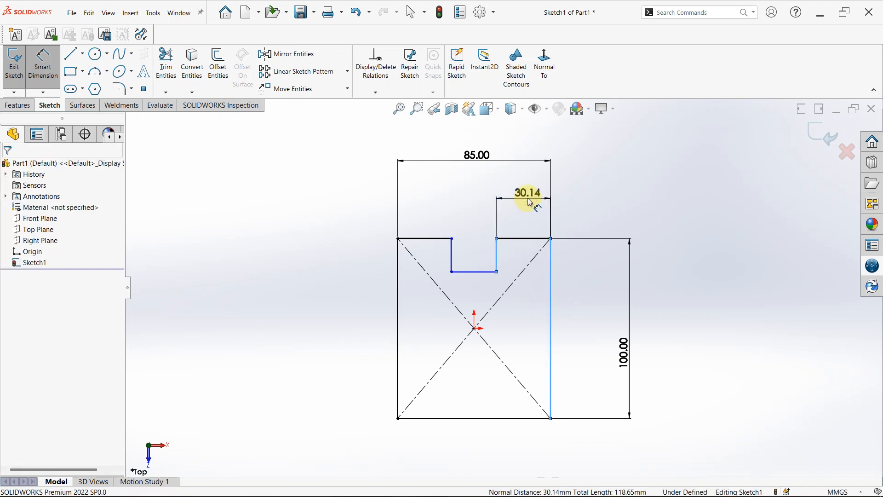
{"action": "double_click", "coordinate": [530, 203]}
{"action": "type", "text": "25"}
{"action": "key", "text": "Return"}
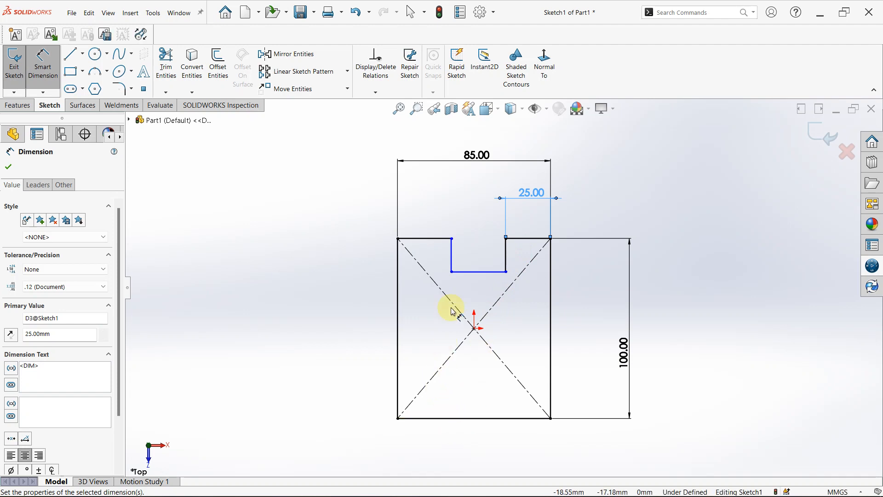
- Dimension the notch's width between its two vertical sides as 20 mm
{"action": "left_click", "coordinate": [453, 255]}
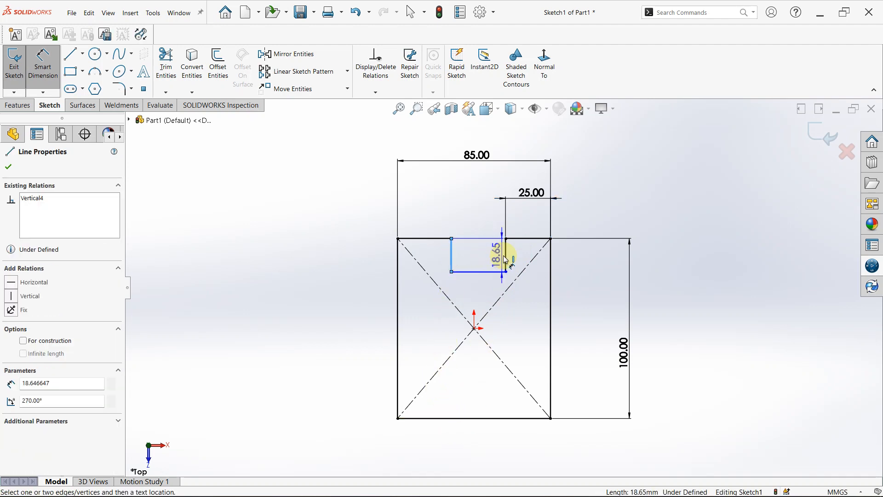
{"action": "left_click", "coordinate": [506, 259]}
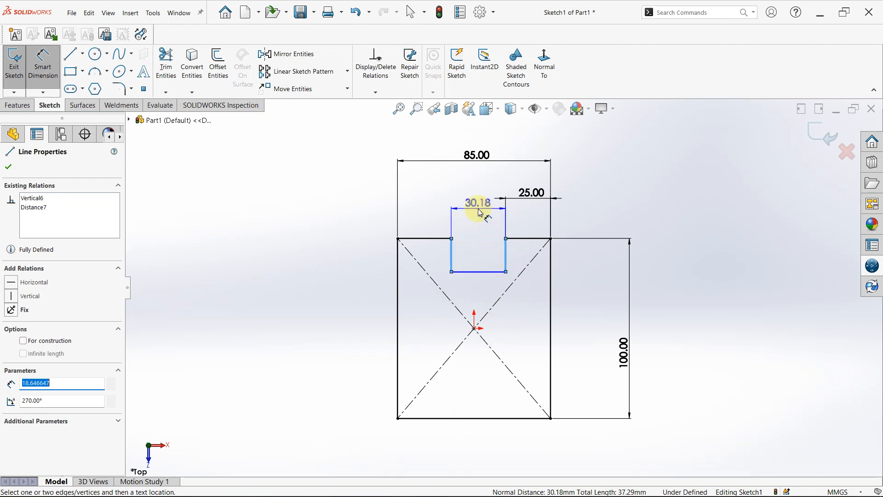
{"action": "left_click", "coordinate": [479, 209]}
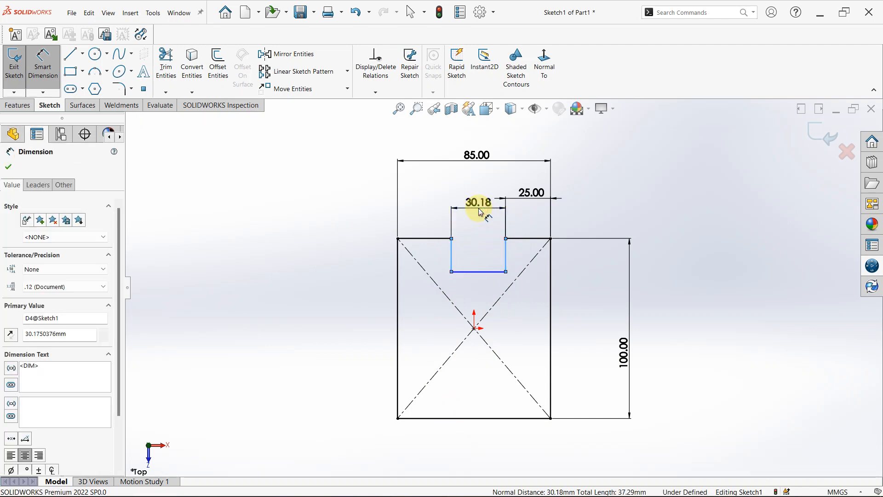
{"action": "type", "text": "20"}
{"action": "key", "text": "Return"}
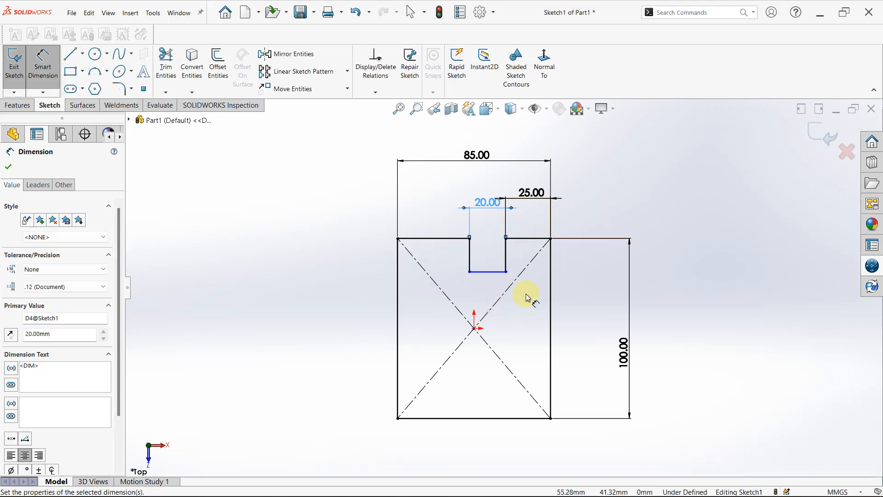
- Dimension the notch's depth from the profile's upper edge to the notch's bottom line as 20 mm
{"action": "left_click", "coordinate": [483, 273]}
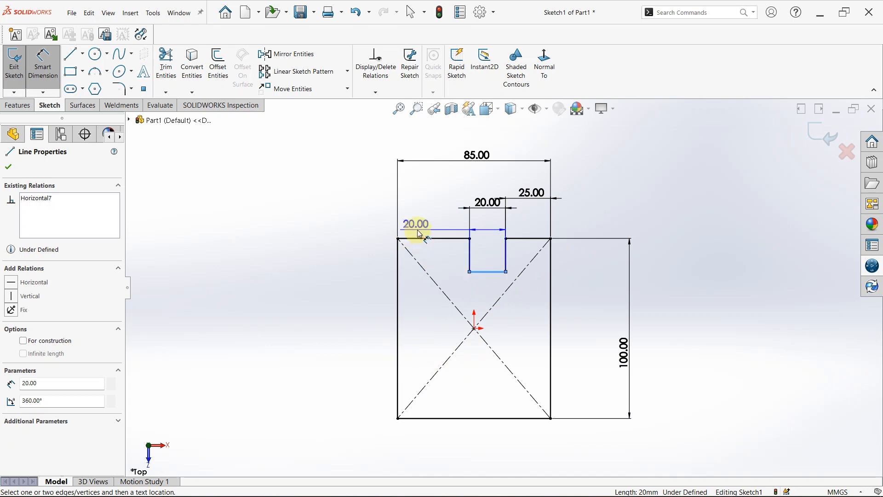
{"action": "left_click", "coordinate": [428, 241]}
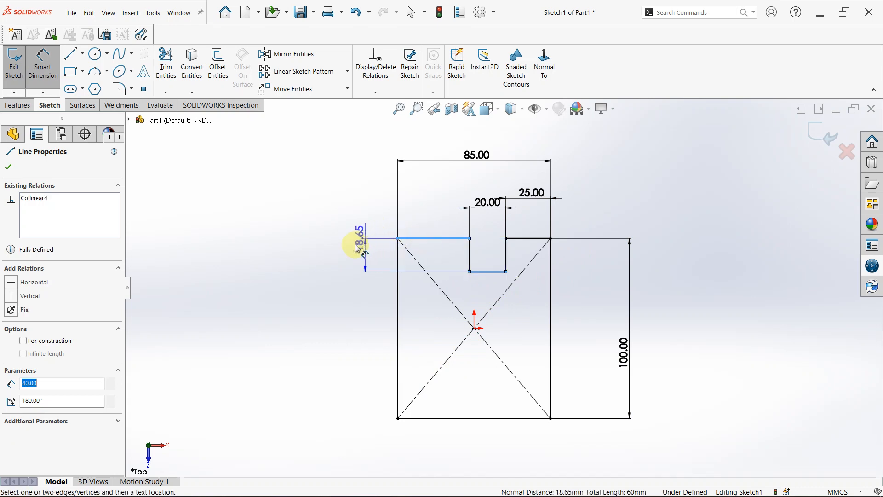
{"action": "left_click", "coordinate": [351, 260]}
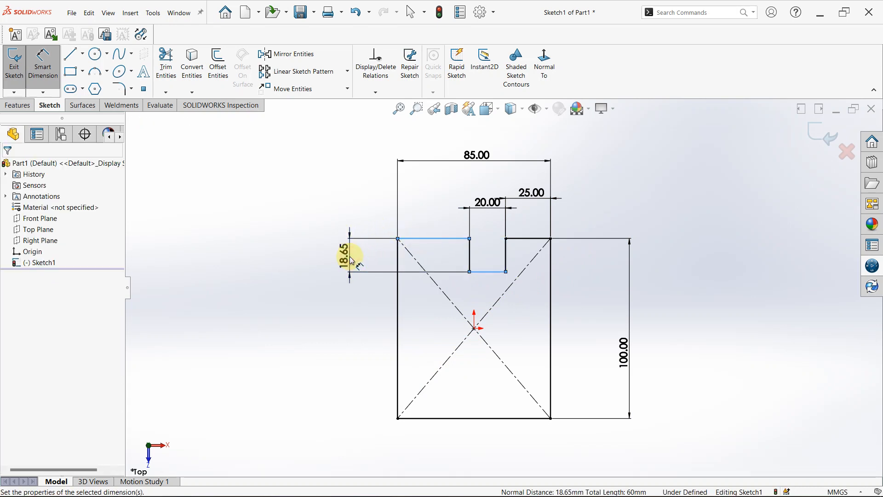
{"action": "type", "text": "20"}
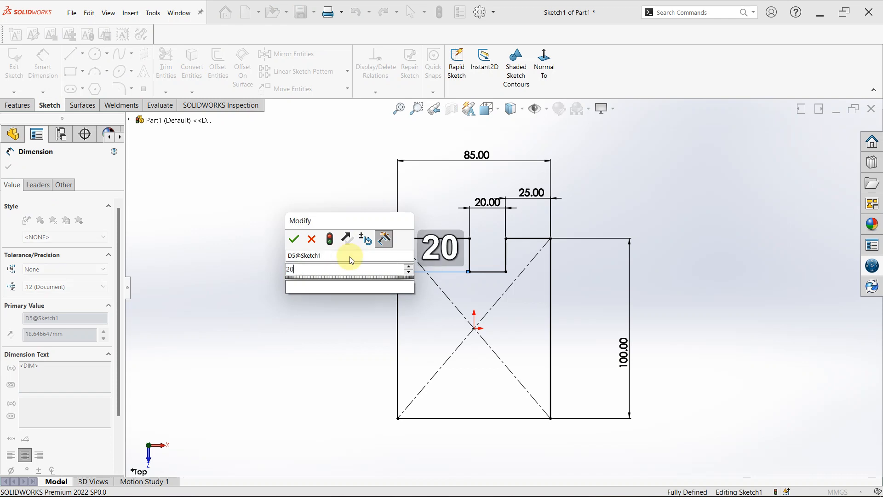
{"action": "key", "text": "Return"}
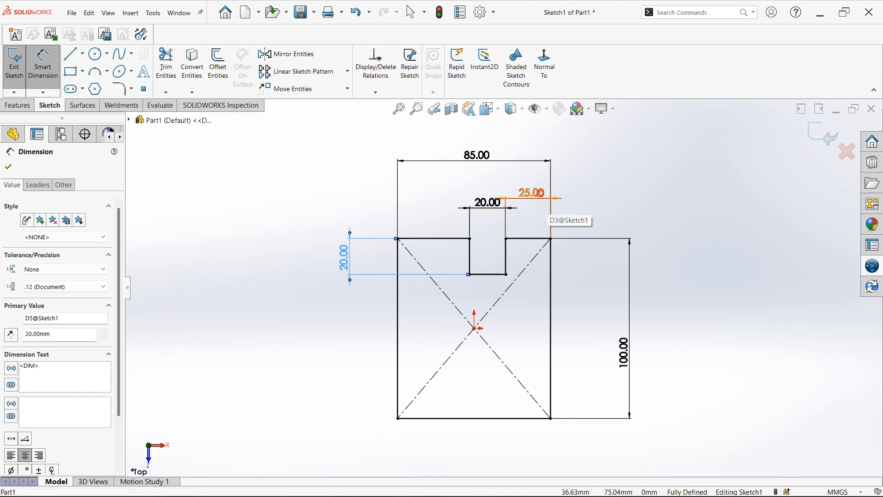
- Set the distance between the notch's right side and the profile's right edge to 35 mm
{"action": "double_click", "coordinate": [542, 197]}
{"action": "type", "text": "35"}
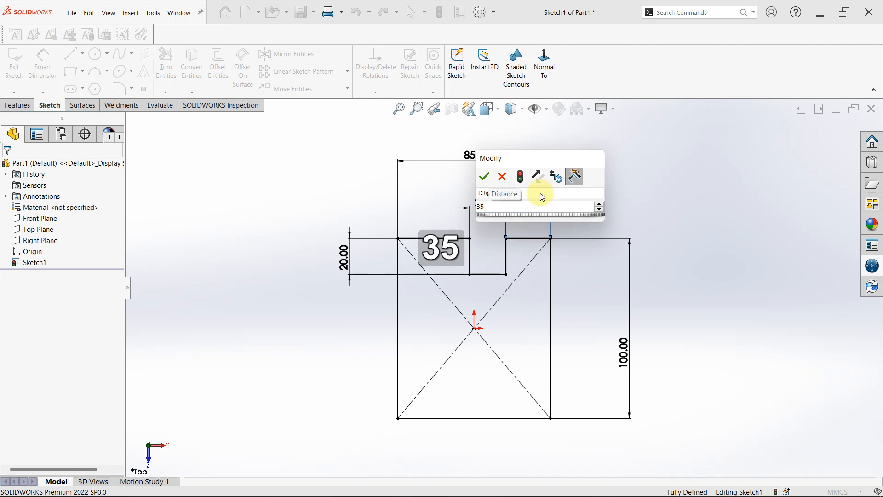
{"action": "key", "text": "Return"}
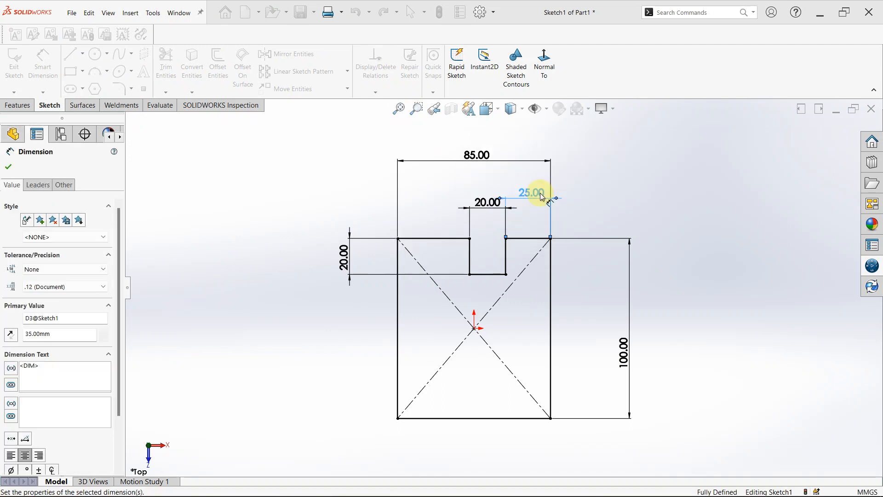
{"action": "key", "text": "Escape"}
{"action": "key", "text": "Escape"}
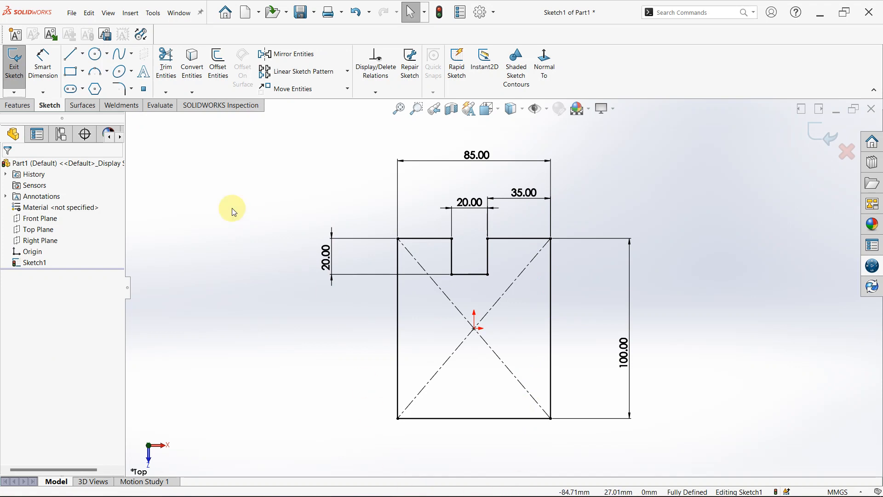
- Sketch a circle with a radius of about 9 mm inside the profile, between the notch and the right edge
{"action": "left_click", "coordinate": [97, 55]}
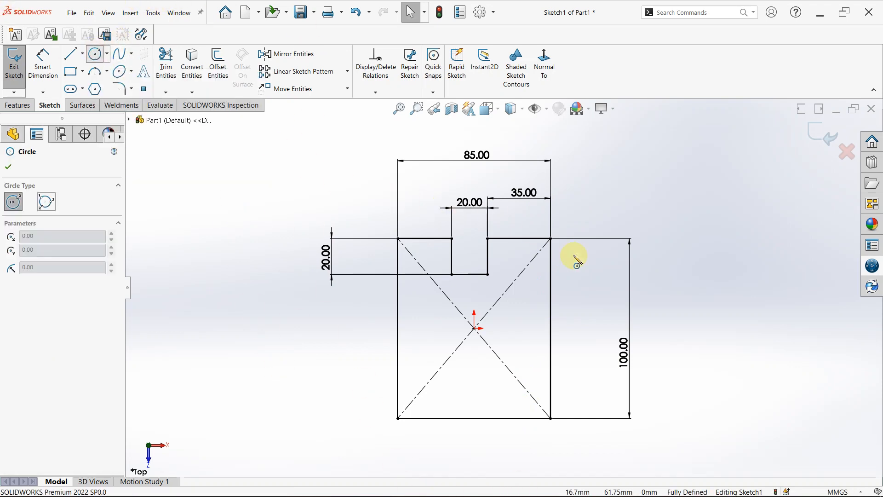
{"action": "left_click", "coordinate": [535, 268]}
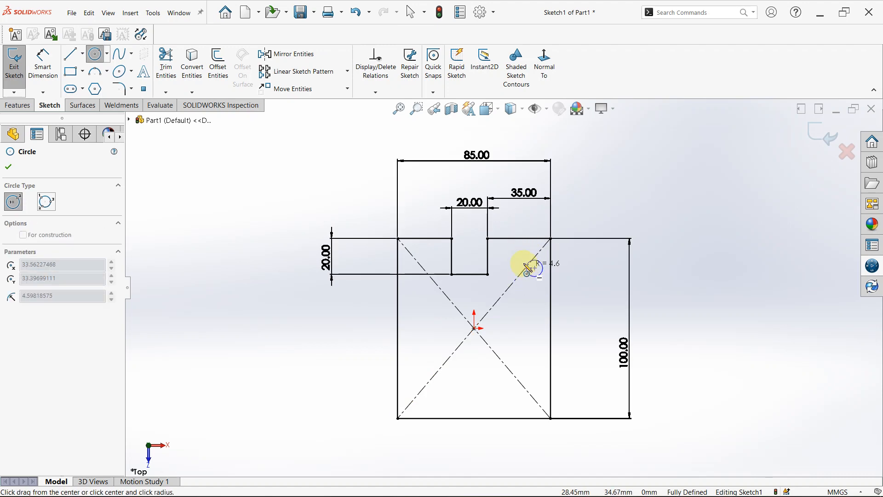
{"action": "left_click", "coordinate": [520, 259]}
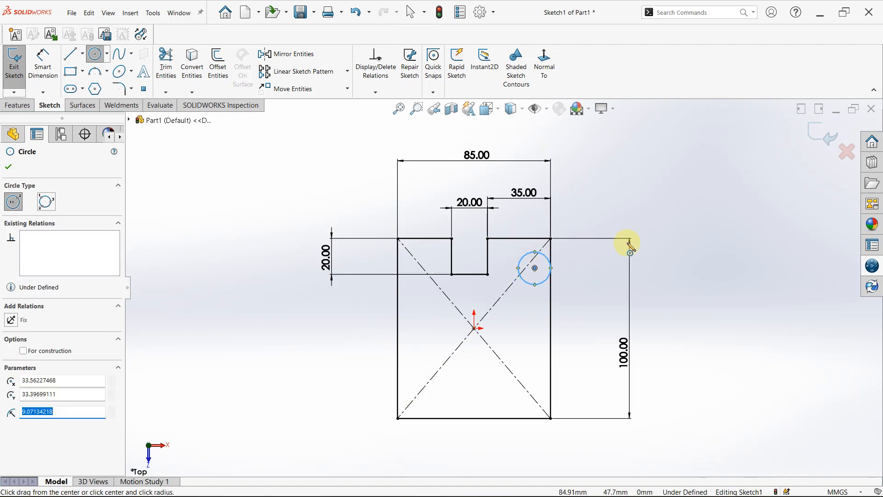
{"action": "key", "text": "Escape"}
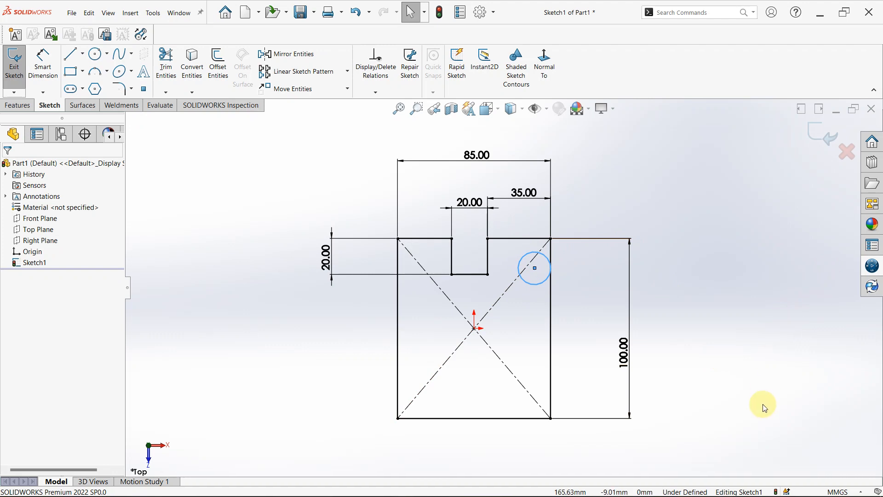
- Dimension the vertical distance from the circle's center to the profile's upper edge as 15 mm
{"action": "right_click_drag", "start_coordinate": [753, 350], "coordinate": [750, 294]}
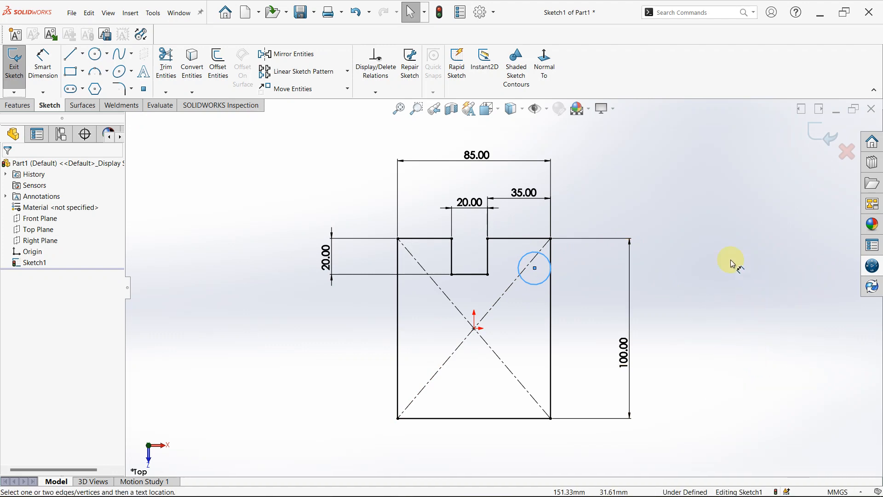
{"action": "left_click", "coordinate": [537, 272]}
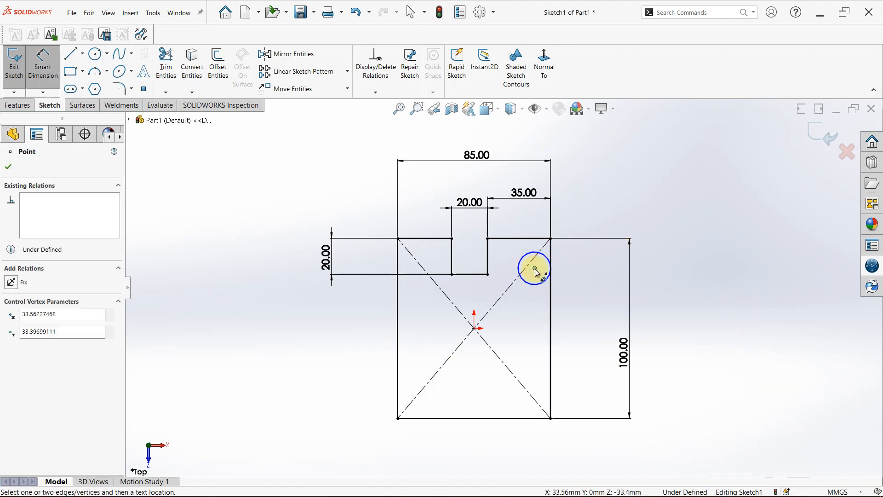
{"action": "left_click", "coordinate": [529, 239]}
{"action": "left_click", "coordinate": [673, 257]}
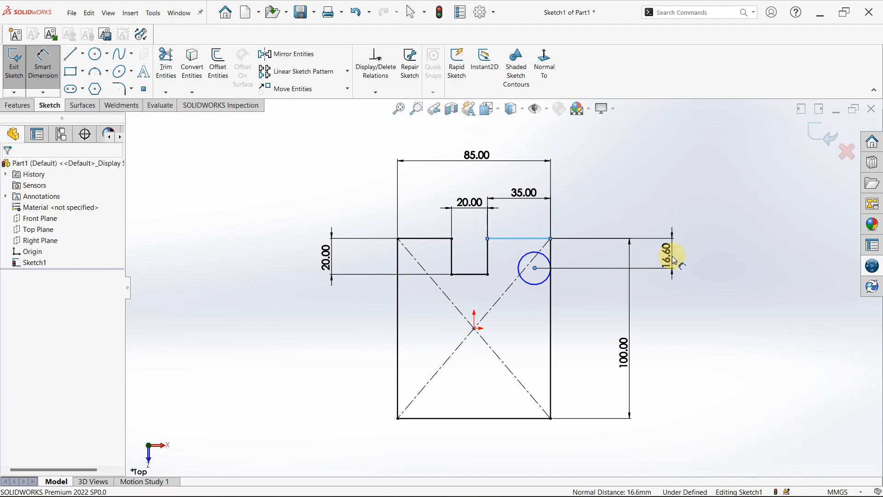
{"action": "type", "text": "15"}
{"action": "key", "text": "Return"}
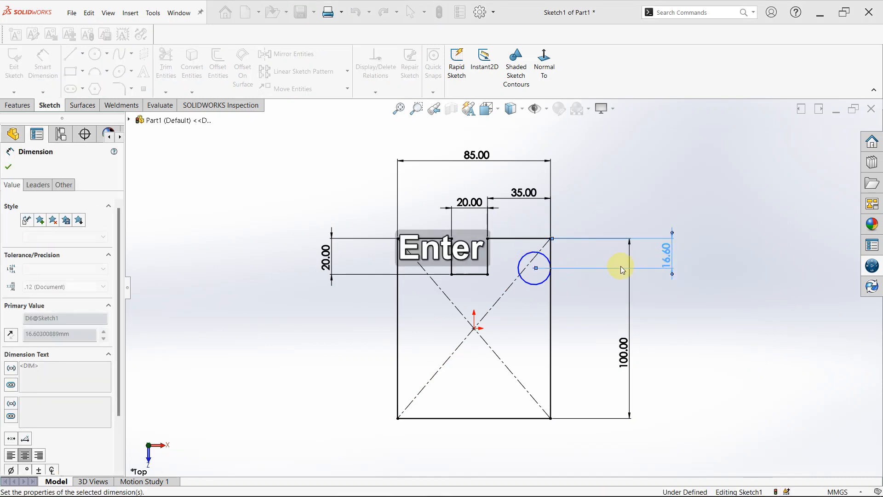
{"action": "key", "text": "Escape"}
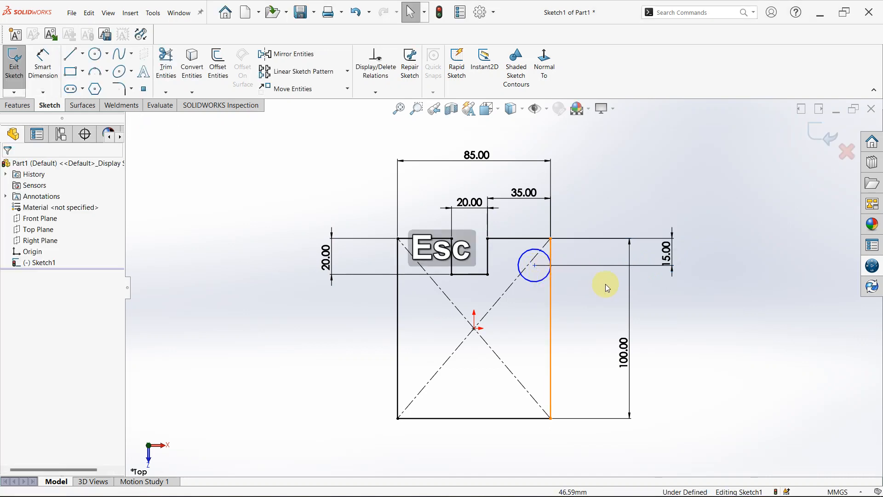
- Dimension the horizontal distance from the circle's center to the profile's right edge as 15 mm
{"action": "right_click_drag", "start_coordinate": [723, 311], "coordinate": [722, 257]}
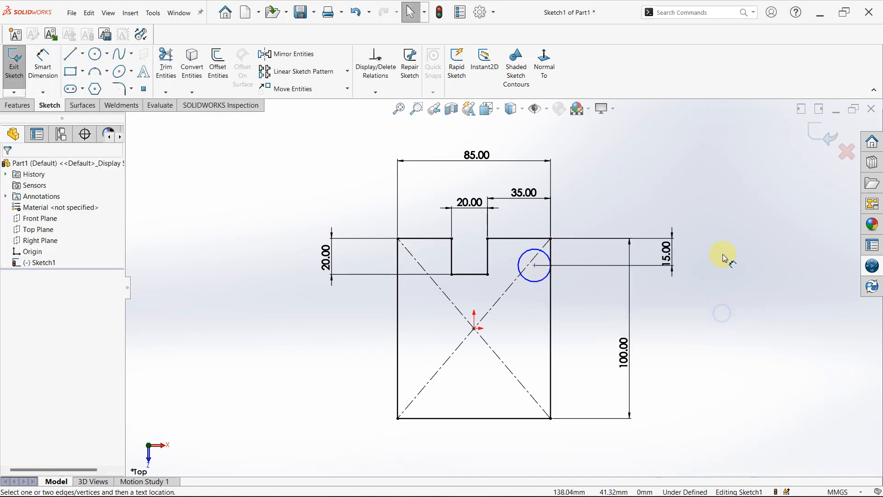
{"action": "left_click", "coordinate": [537, 269]}
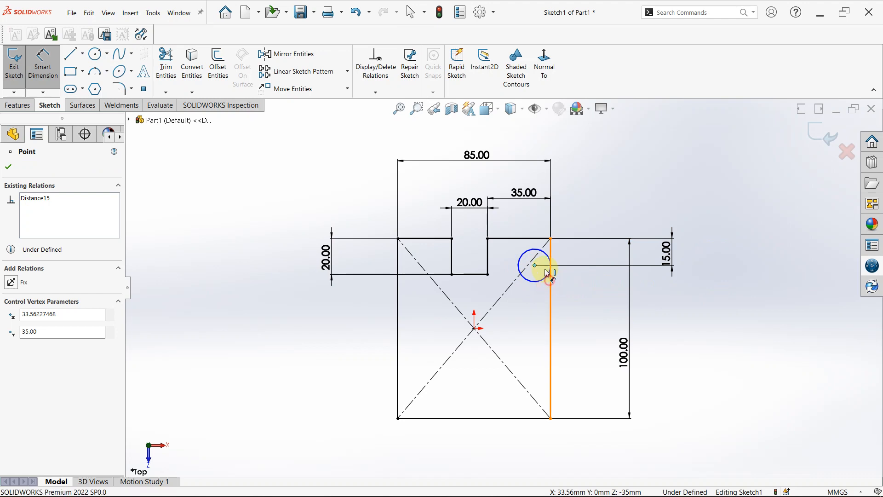
{"action": "left_click", "coordinate": [551, 277]}
{"action": "left_click", "coordinate": [539, 230]}
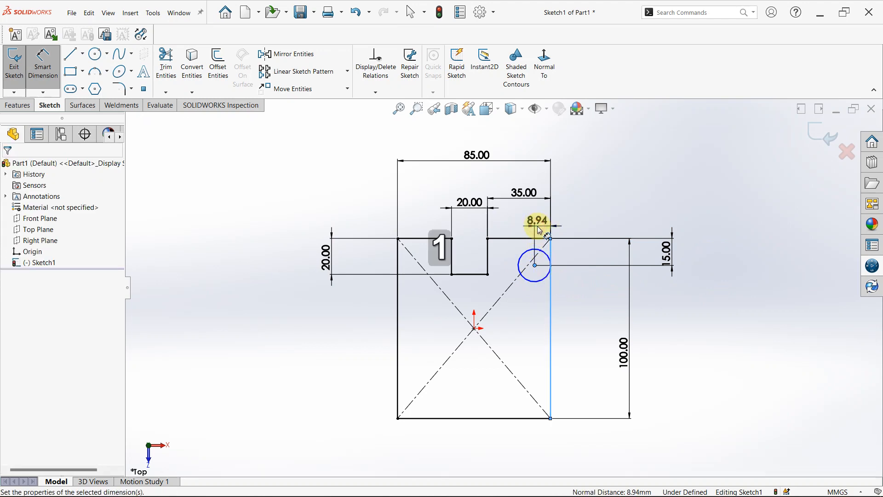
{"action": "type", "text": "15"}
{"action": "key", "text": "Return"}
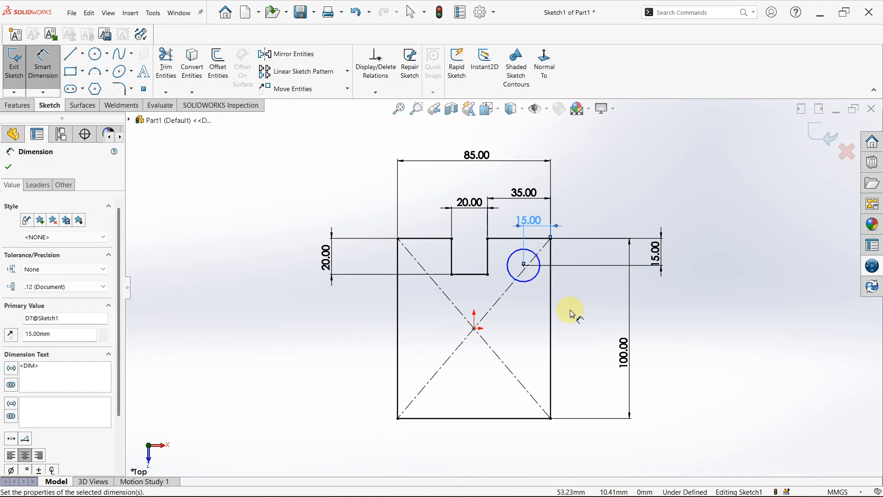
{"action": "key", "text": "Escape"}
- Trim away the rectangle's diagonal construction lines, except for the segment between the circle and the upper-right corner
{"action": "scroll", "coordinate": [504, 317], "scroll_direction": "down", "scroll_amount": 2}
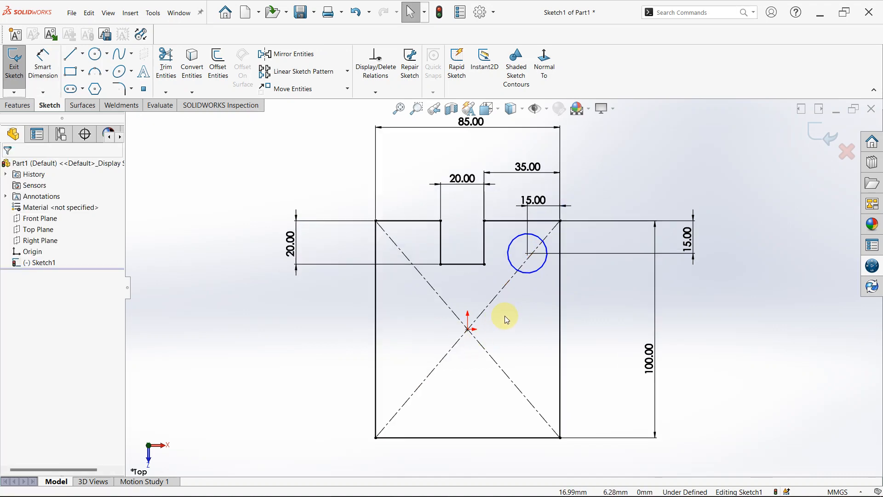
{"action": "scroll", "coordinate": [504, 316], "scroll_direction": "down", "scroll_amount": 1}
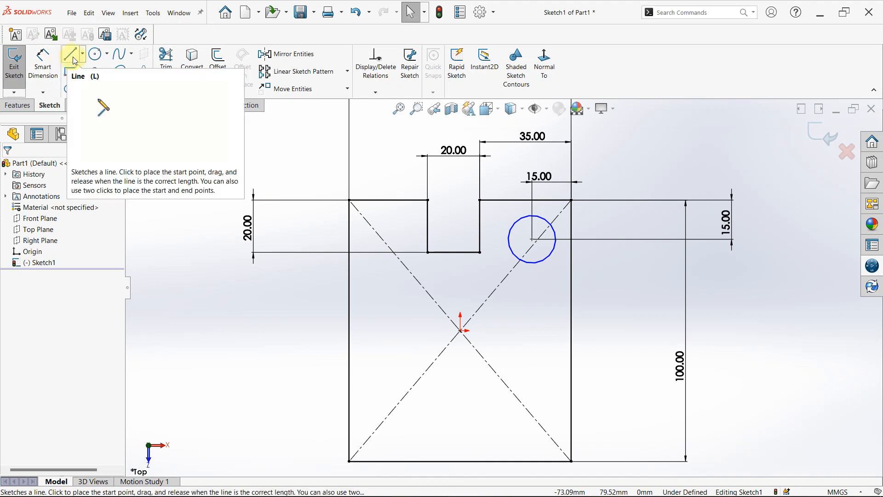
{"action": "left_click", "coordinate": [84, 54]}
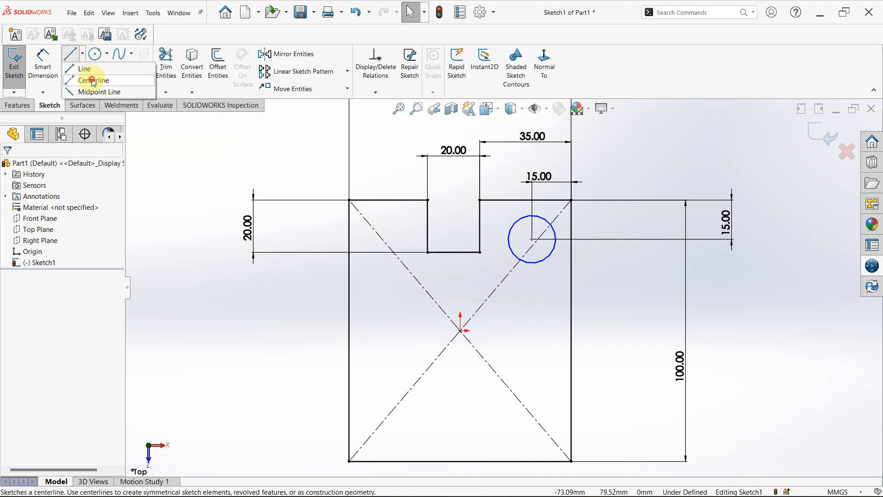
{"action": "left_click", "coordinate": [93, 82]}
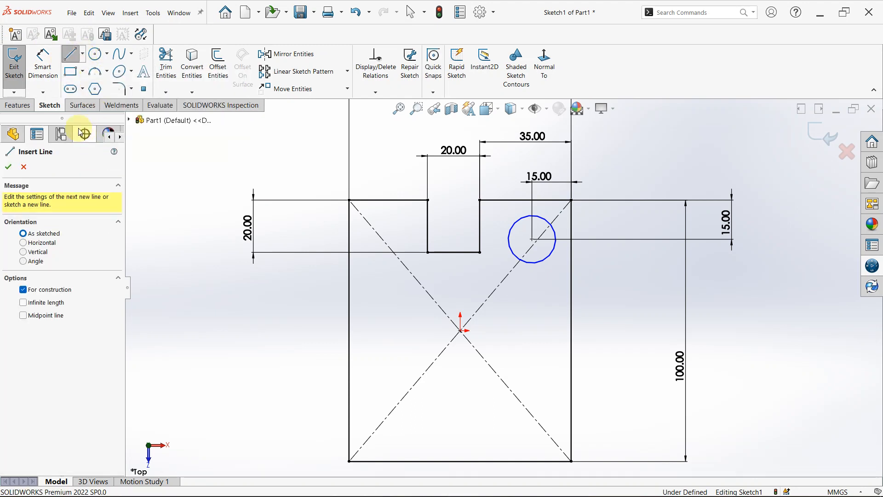
{"action": "left_click", "coordinate": [166, 64]}
{"action": "left_click", "coordinate": [419, 282]}
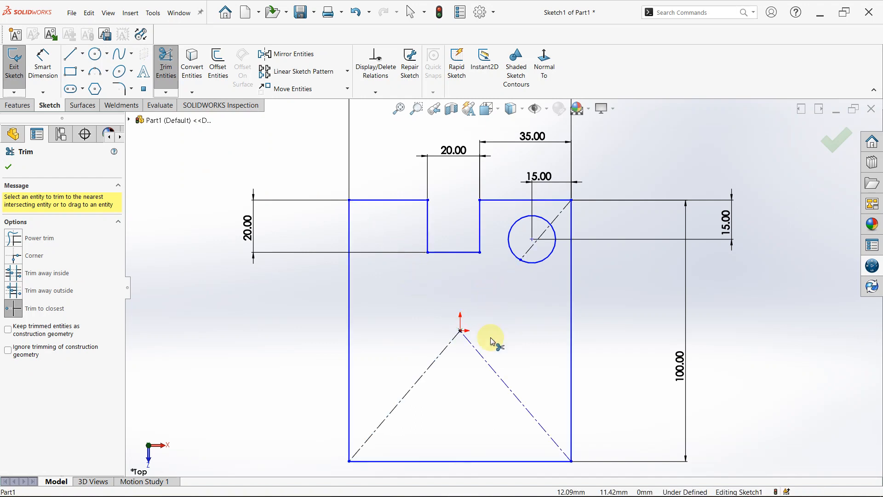
{"action": "left_click", "coordinate": [494, 367]}
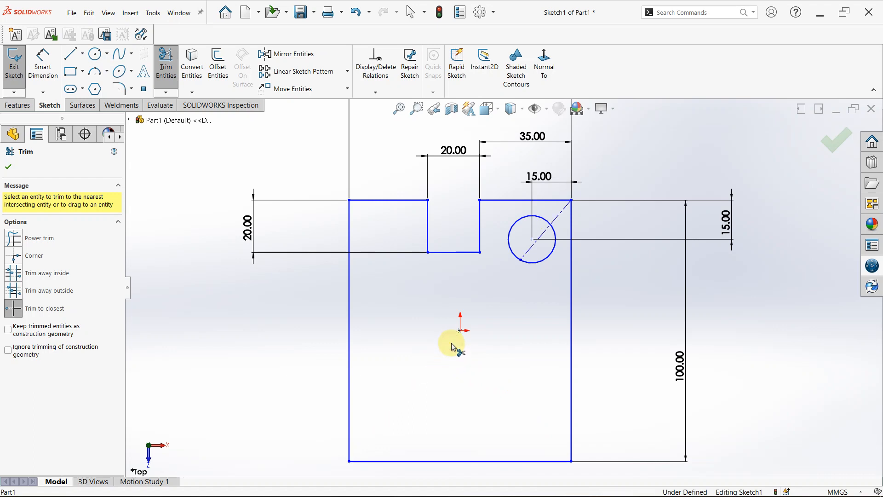
- Sketch a horizontal centerline about 137 mm long through the origin, extending past both sides of the profile
{"action": "left_click", "coordinate": [86, 58]}
{"action": "left_click", "coordinate": [90, 81]}
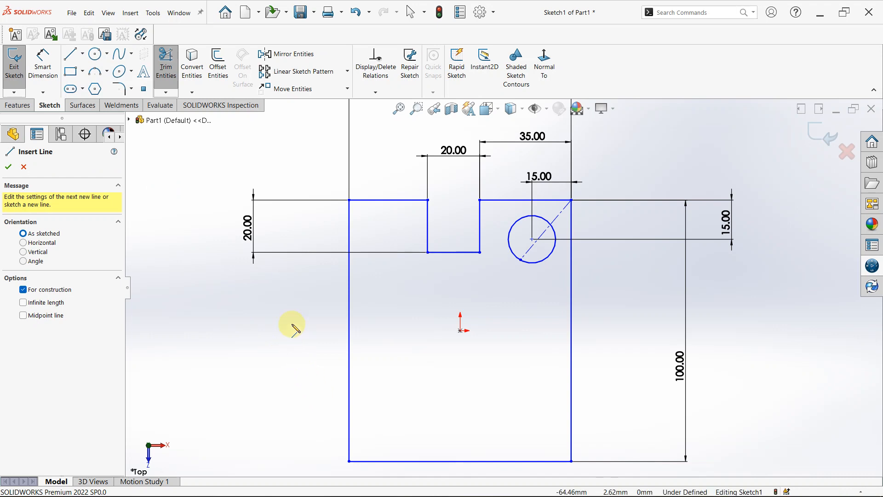
{"action": "left_click", "coordinate": [307, 331]}
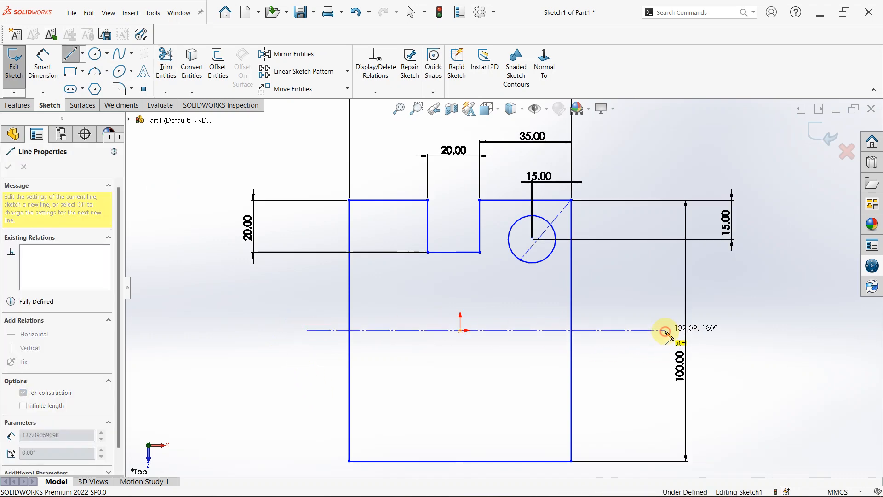
{"action": "left_click", "coordinate": [665, 330]}
{"action": "key", "text": "Escape"}
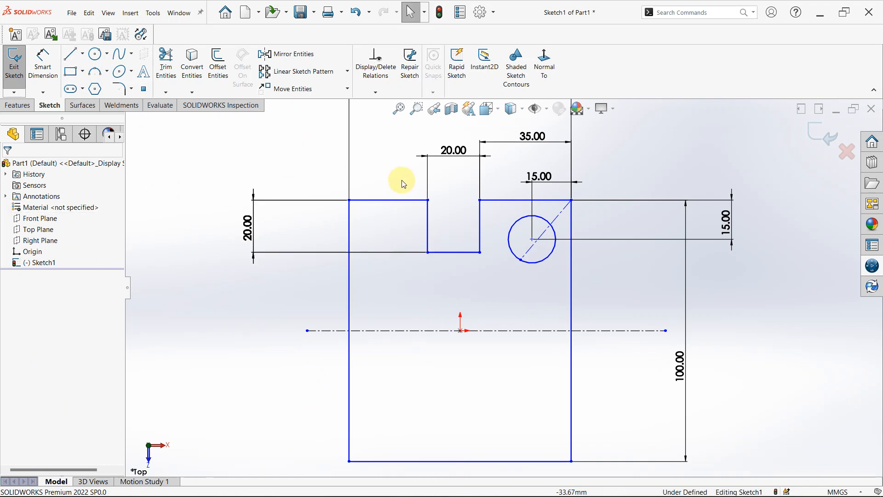
- Trim away the leftover diagonal construction segment between the circle and the profile's upper-right corner
{"action": "scroll", "coordinate": [515, 258], "scroll_direction": "up", "scroll_amount": 2}
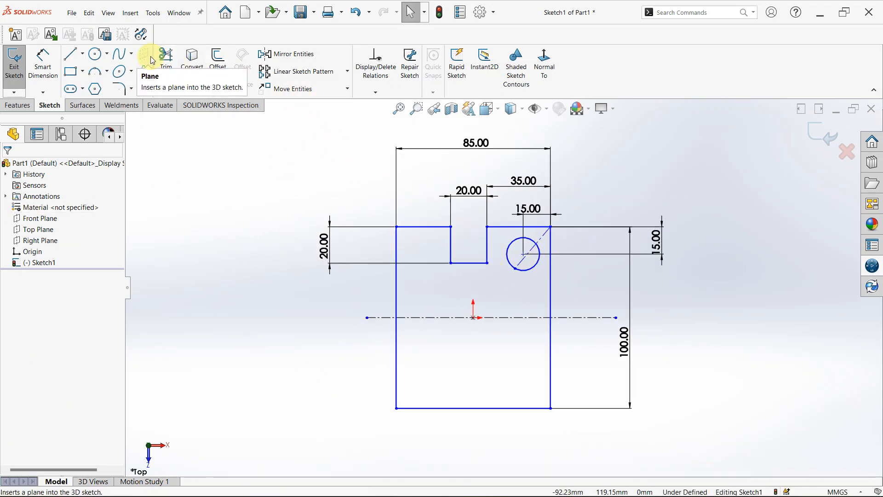
{"action": "left_click", "coordinate": [165, 62]}
{"action": "scroll", "coordinate": [542, 241], "scroll_direction": "down", "scroll_amount": 2}
{"action": "scroll", "coordinate": [542, 247], "scroll_direction": "down", "scroll_amount": 3}
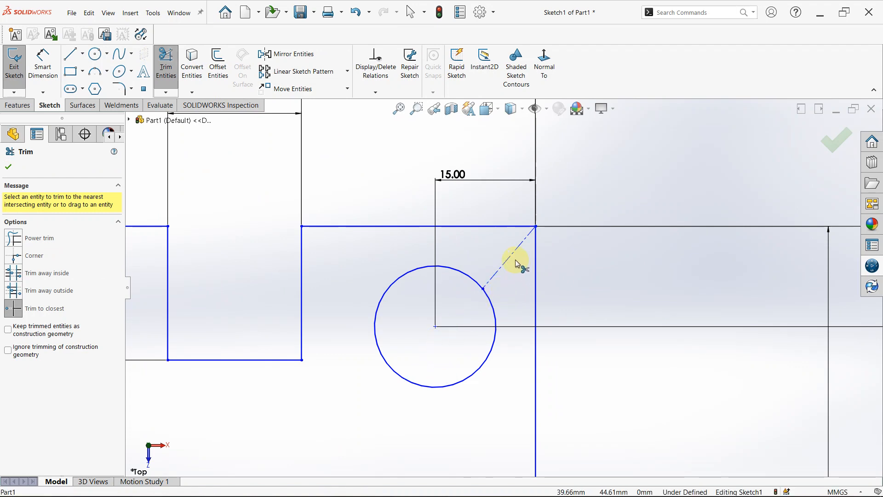
{"action": "scroll", "coordinate": [511, 260], "scroll_direction": "up", "scroll_amount": 7}
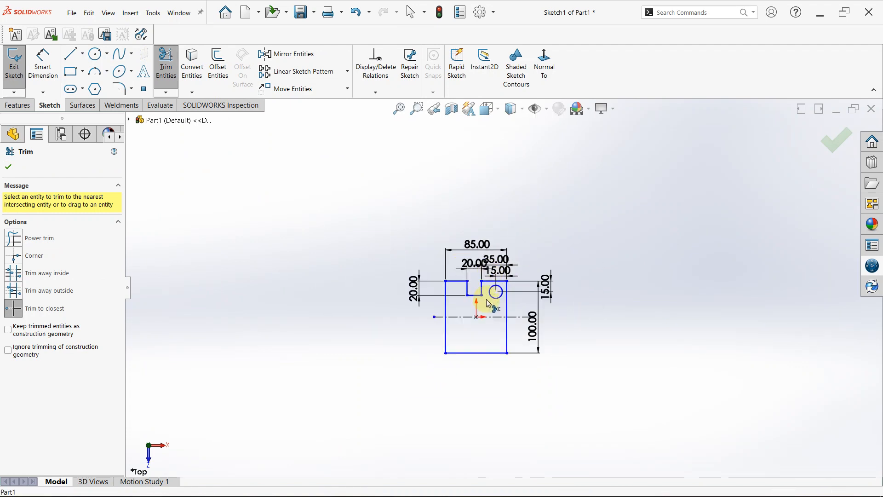
{"action": "scroll", "coordinate": [490, 300], "scroll_direction": "down", "scroll_amount": 2}
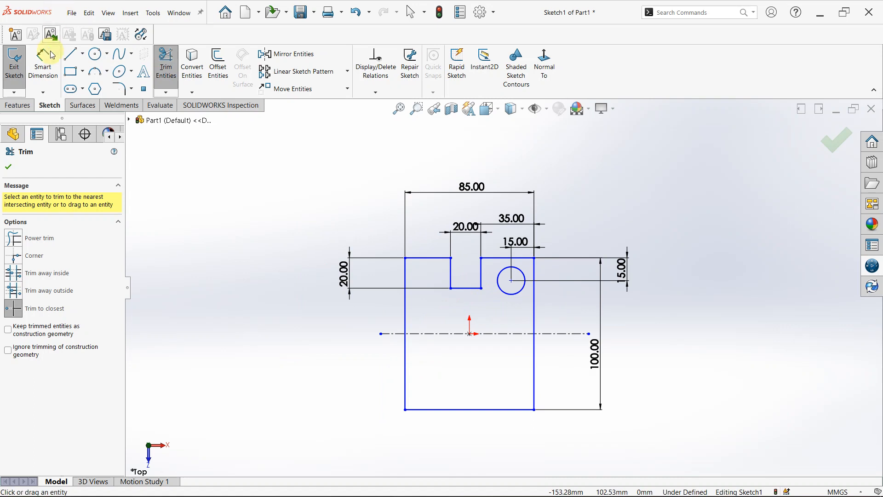
- Sketch a circle about 59 mm in diameter, centered where the centerline crosses the profile's left edge
{"action": "left_click", "coordinate": [98, 55]}
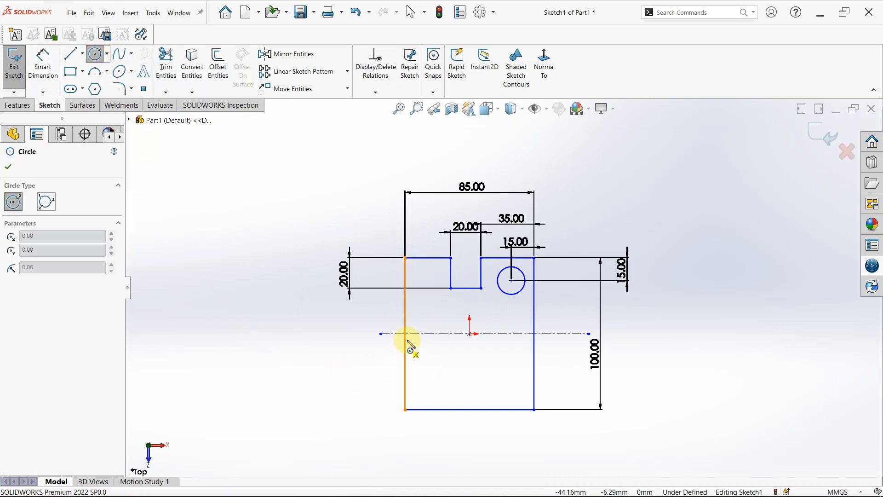
{"action": "left_click", "coordinate": [405, 334]}
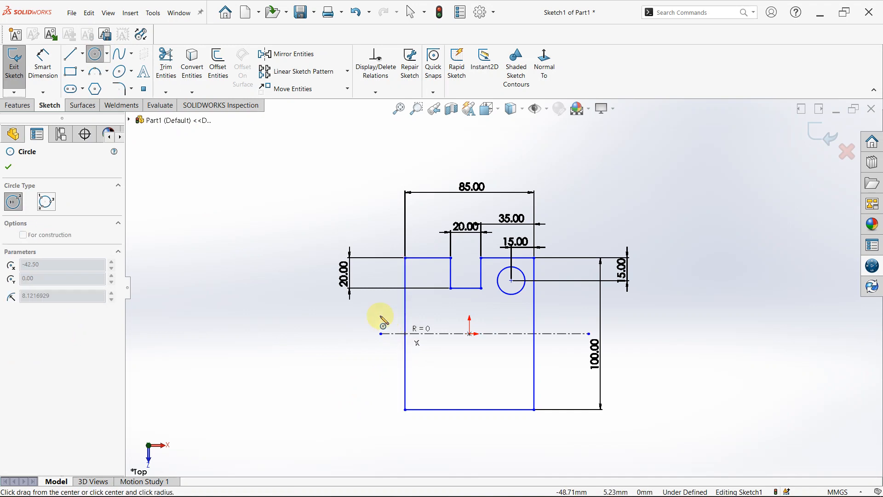
{"action": "left_click", "coordinate": [363, 319]}
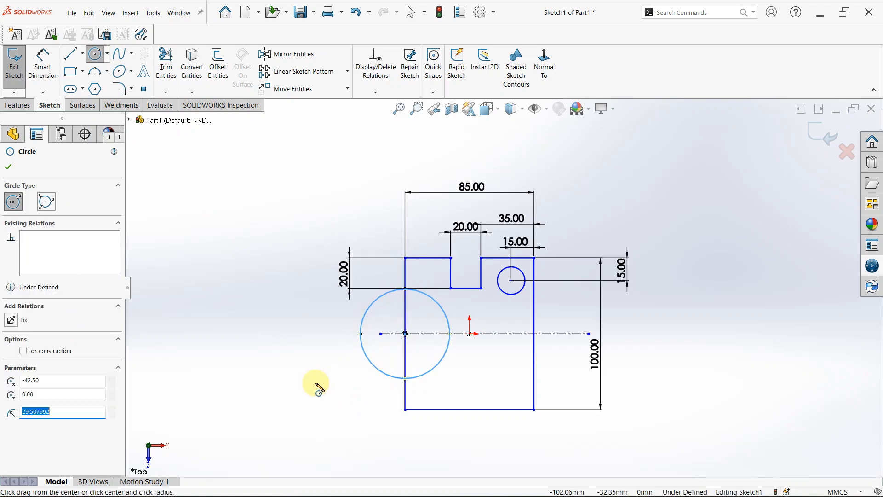
- Dimension the diameter of the circle on the profile's left edge as 42 mm
{"action": "right_click_drag", "start_coordinate": [316, 382], "coordinate": [322, 322]}
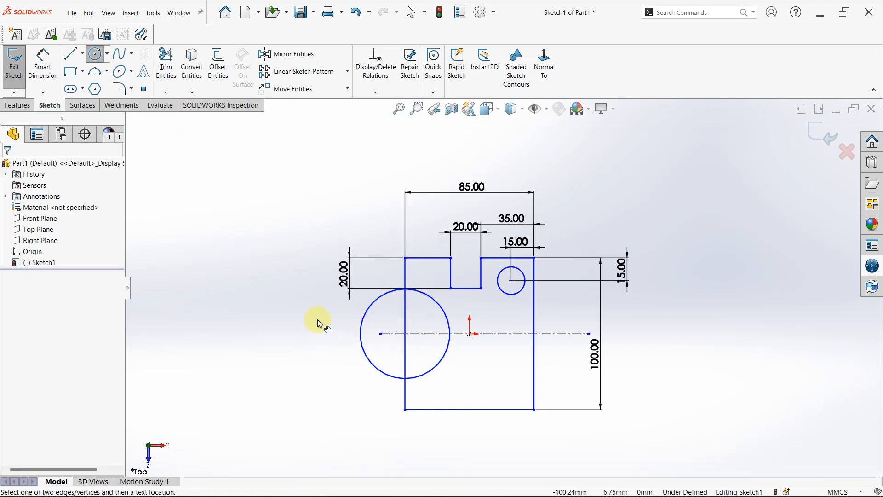
{"action": "left_click", "coordinate": [361, 338]}
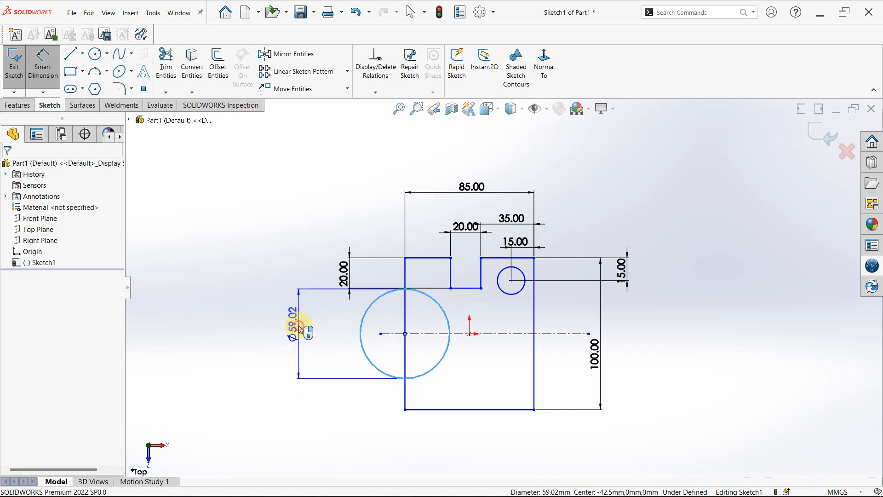
{"action": "left_click", "coordinate": [299, 332]}
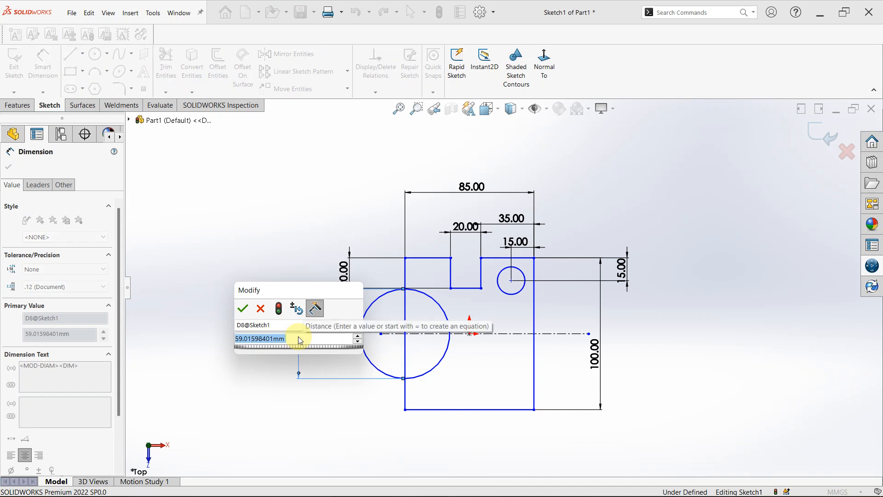
{"action": "type", "text": "42"}
{"action": "key", "text": "Return"}
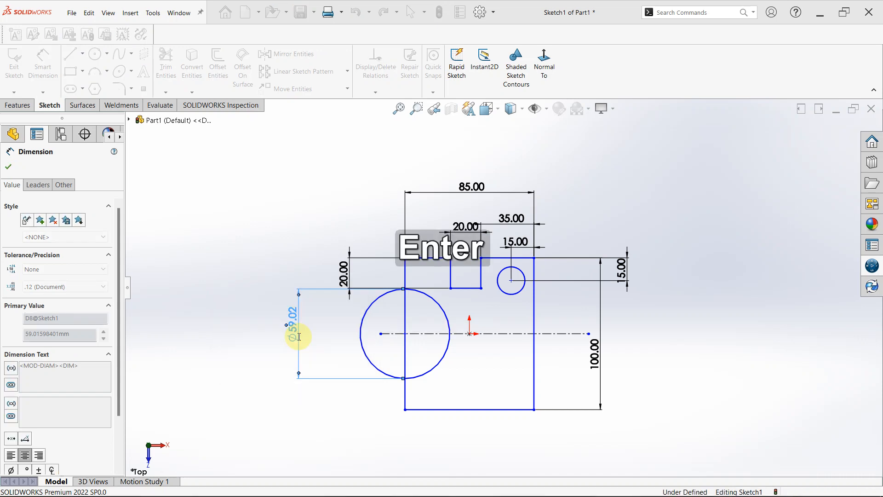
{"action": "key", "text": "Escape"}
{"action": "key", "text": "Escape"}
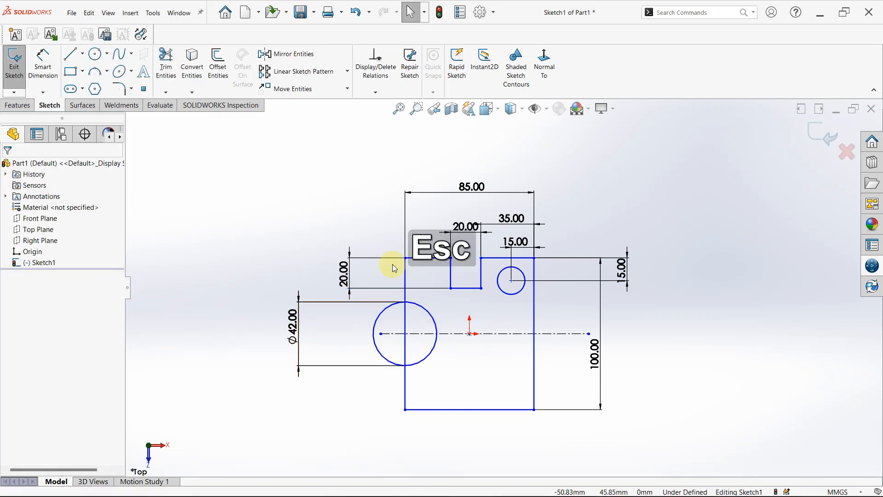
- Make the center point of the 42 mm circle coincident with the horizontal centerline
{"action": "left_click", "coordinate": [405, 334]}
{"action": "left_click", "coordinate": [418, 334], "text": "ctrl"}
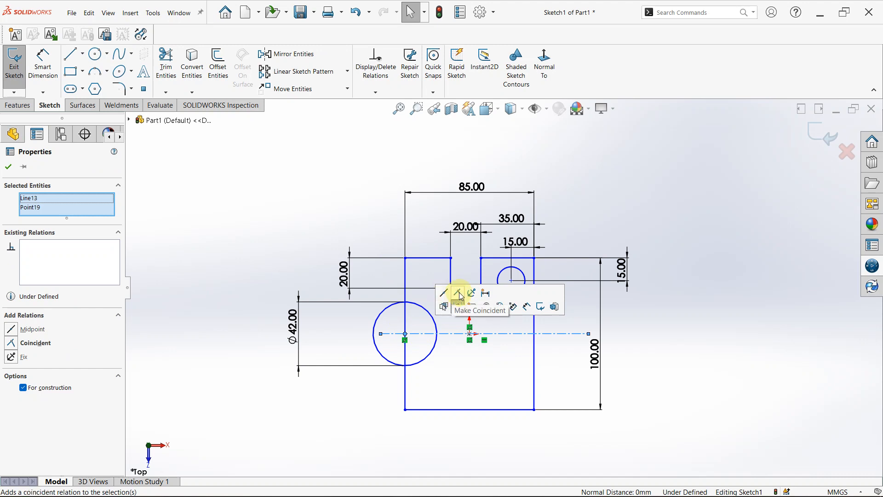
{"action": "left_click", "coordinate": [459, 293]}
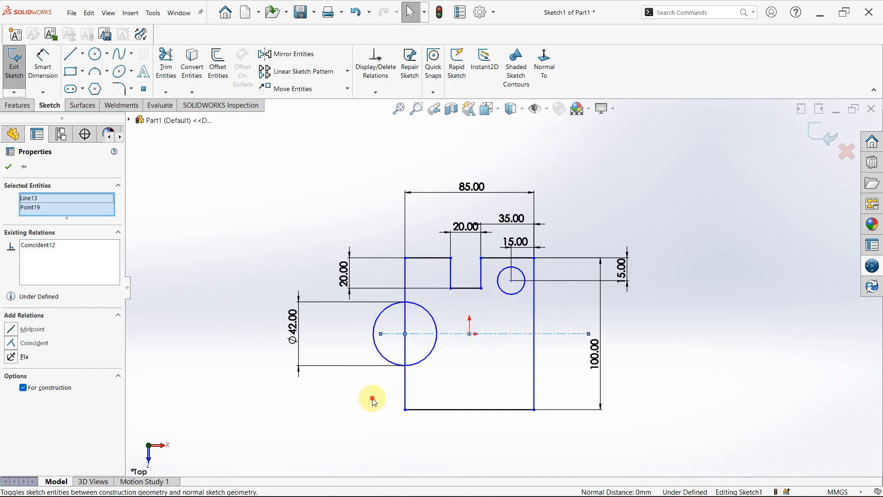
{"action": "left_click", "coordinate": [373, 399]}
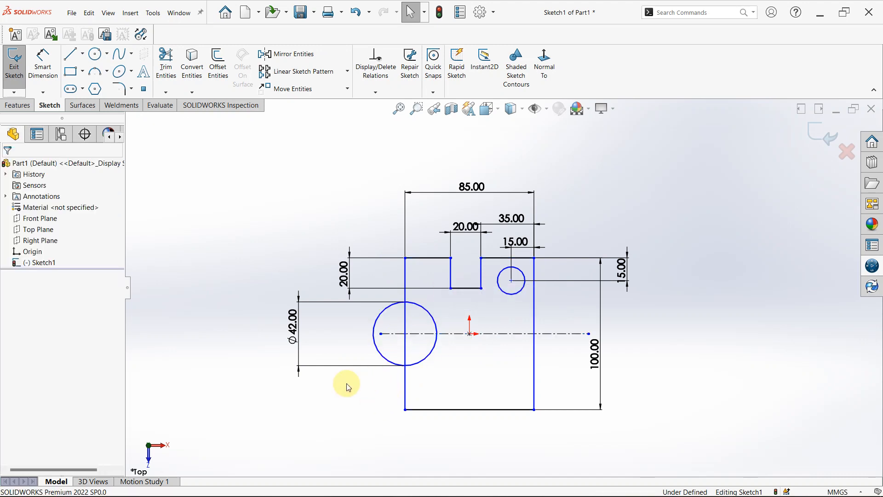
- Trim away the 42 mm circle's outer half and the left-edge segment inside it, leaving a semicircular cutout
{"action": "left_click", "coordinate": [384, 315]}
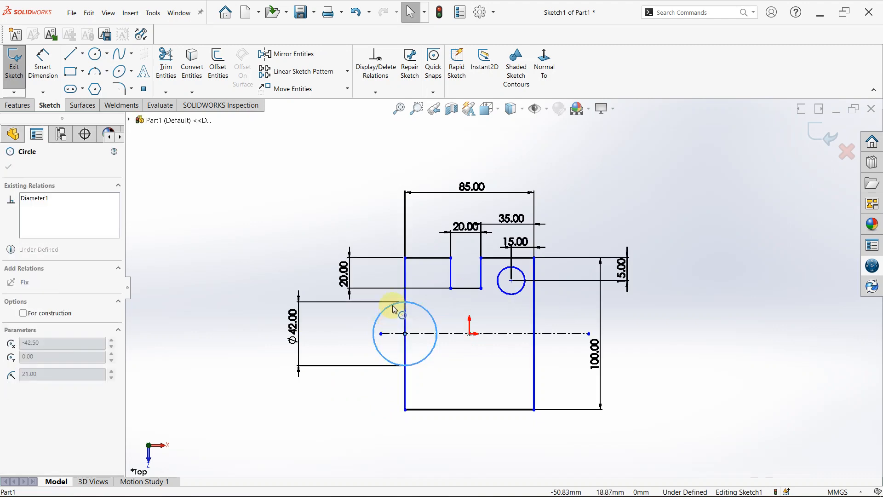
{"action": "left_click", "coordinate": [225, 234]}
{"action": "left_click", "coordinate": [157, 59]}
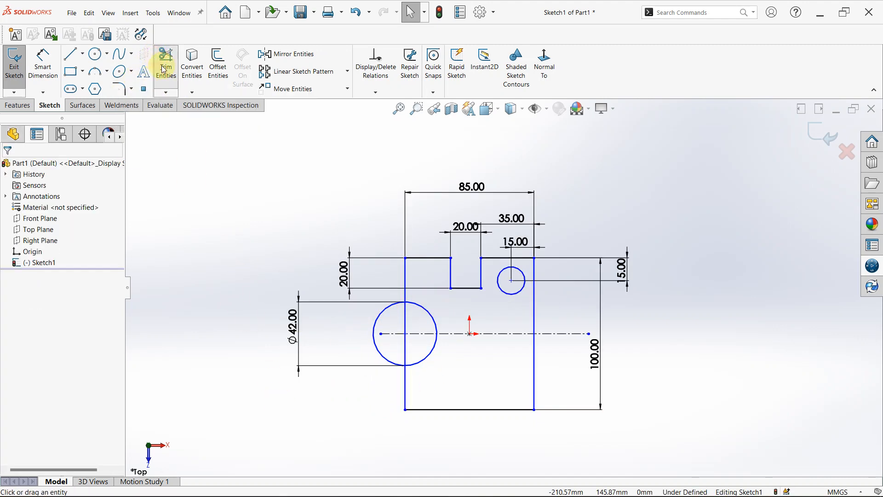
{"action": "left_click", "coordinate": [386, 315]}
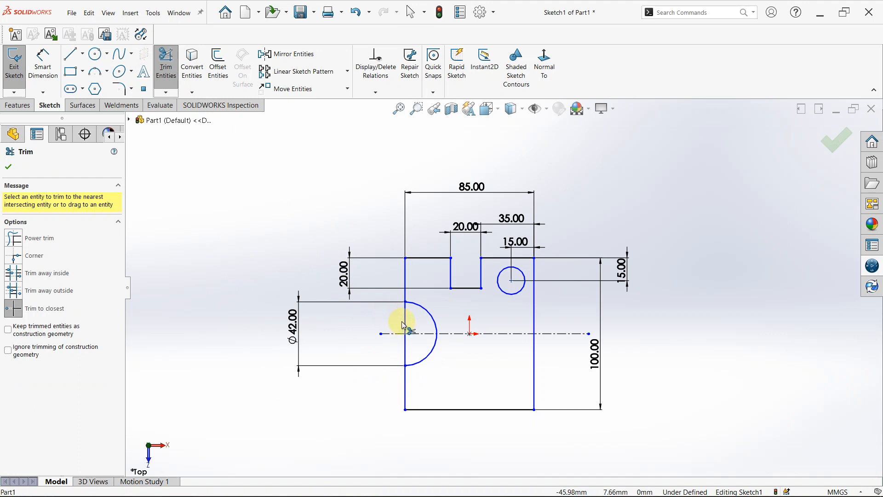
{"action": "left_click", "coordinate": [405, 324]}
{"action": "left_click", "coordinate": [469, 265]}
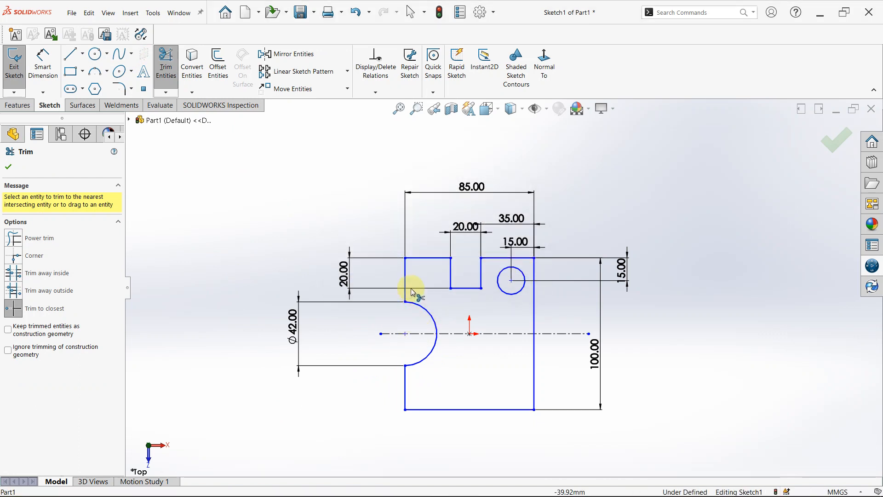
{"action": "scroll", "coordinate": [454, 343], "scroll_direction": "down", "scroll_amount": 2}
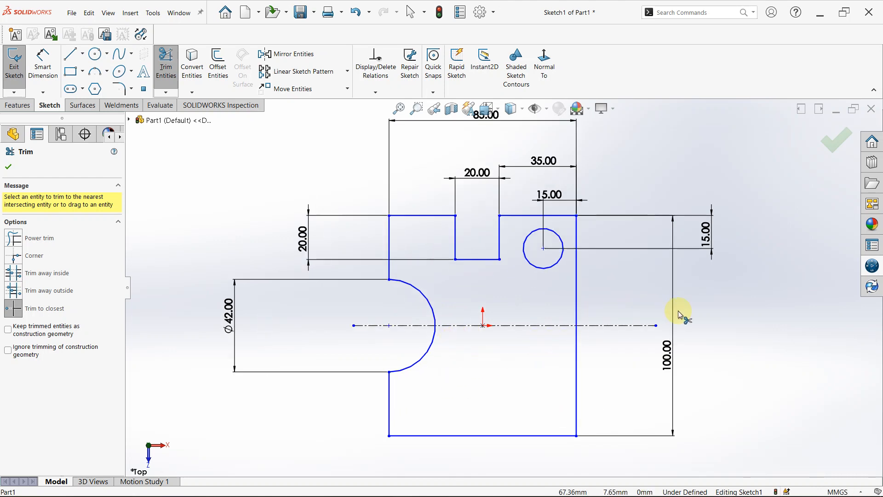
{"action": "right_click_drag", "start_coordinate": [750, 361], "coordinate": [748, 304]}
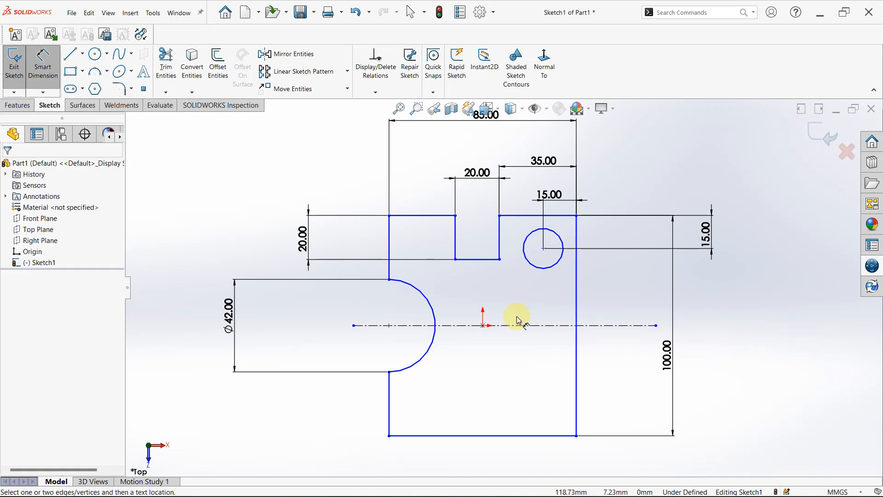
{"action": "left_click", "coordinate": [390, 326]}
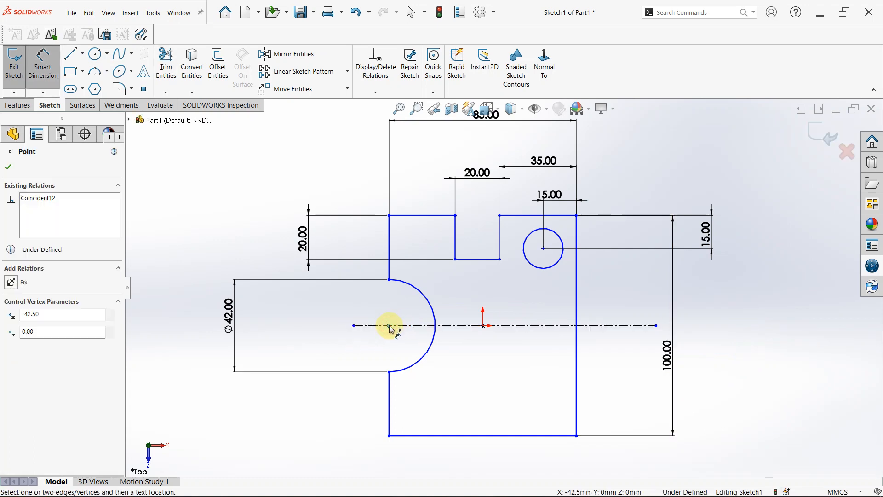
{"action": "key", "text": "Escape"}
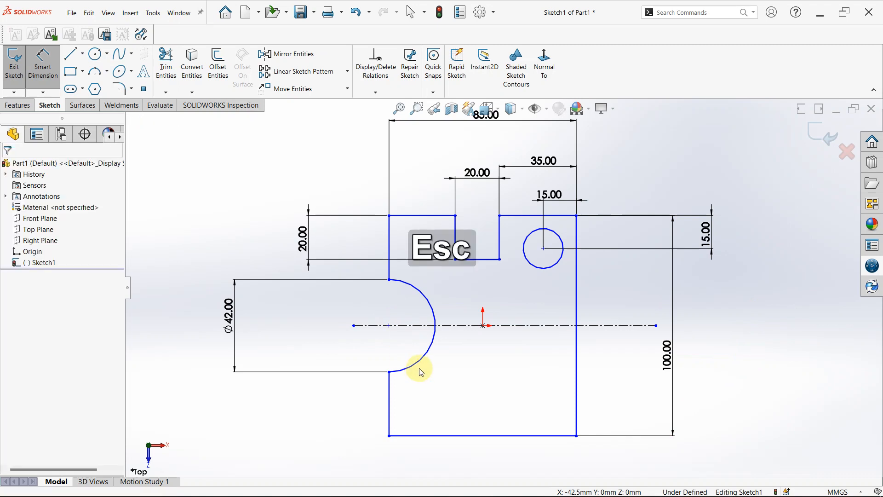
{"action": "key", "text": "Escape"}
- Try to dimension from the profile's bottom edge to the semicircular arc, and undo the redundant edge-length dimension
{"action": "right_click_drag", "start_coordinate": [719, 275], "coordinate": [716, 232]}
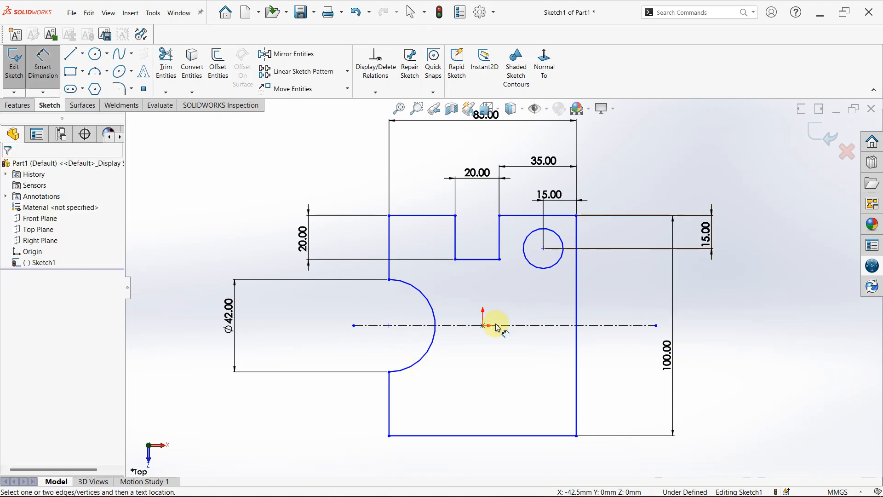
{"action": "left_click", "coordinate": [400, 437]}
{"action": "left_click", "coordinate": [409, 364]}
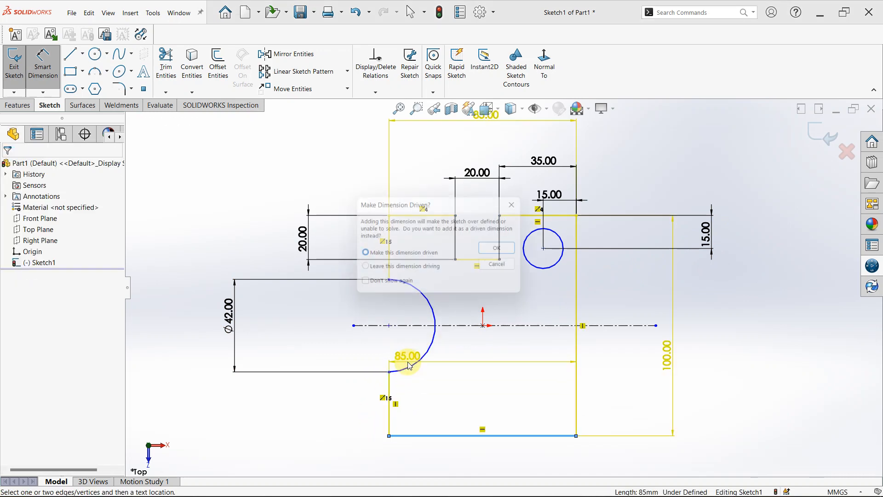
{"action": "left_click", "coordinate": [522, 207]}
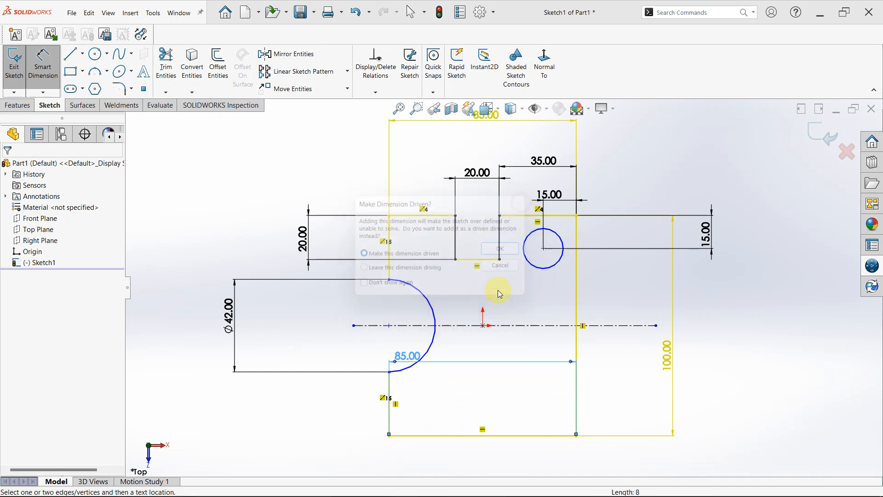
{"action": "key", "text": "ctrl+z"}
- Dimension the vertical distance from the profile's bottom edge to the semicircular arc's center as 50 mm
{"action": "right_click_drag", "start_coordinate": [466, 411], "coordinate": [467, 363]}
{"action": "left_click", "coordinate": [428, 437]}
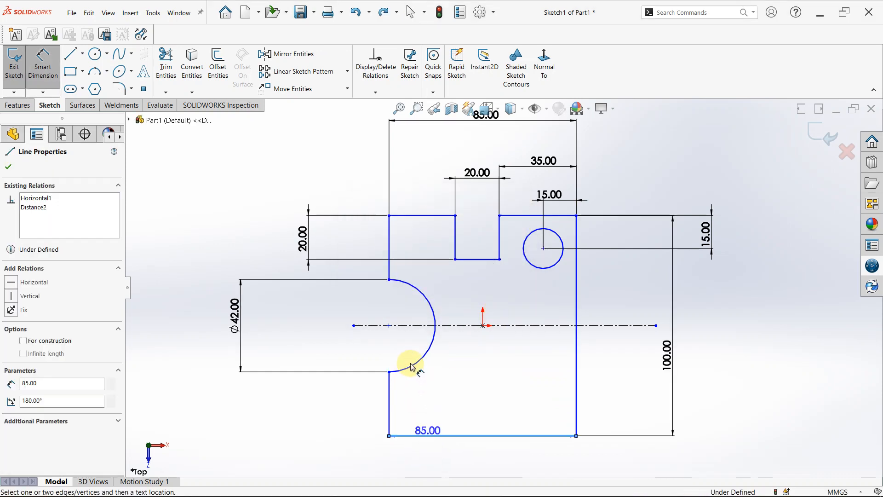
{"action": "left_click", "coordinate": [410, 368]}
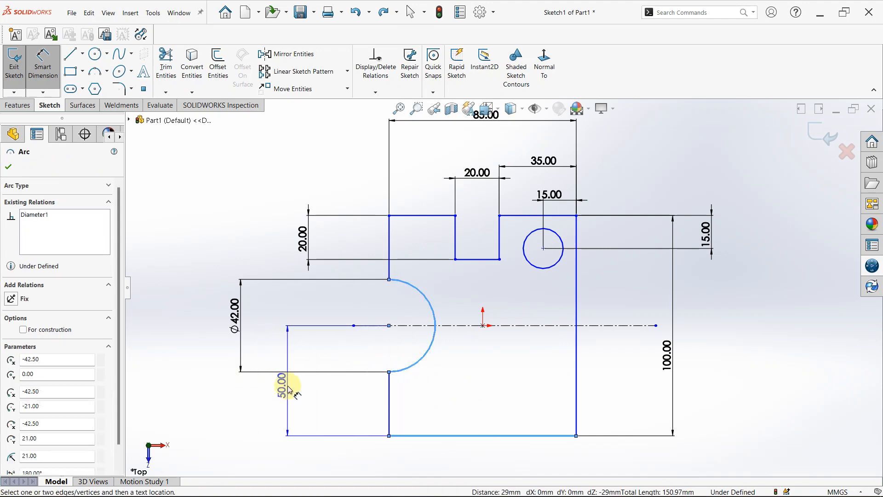
{"action": "left_click", "coordinate": [289, 390]}
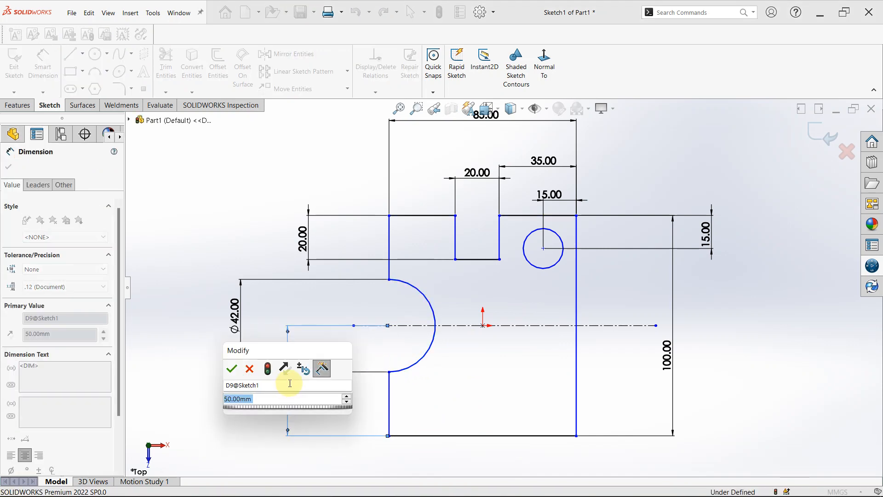
{"action": "type", "text": "50"}
{"action": "key", "text": "Return"}
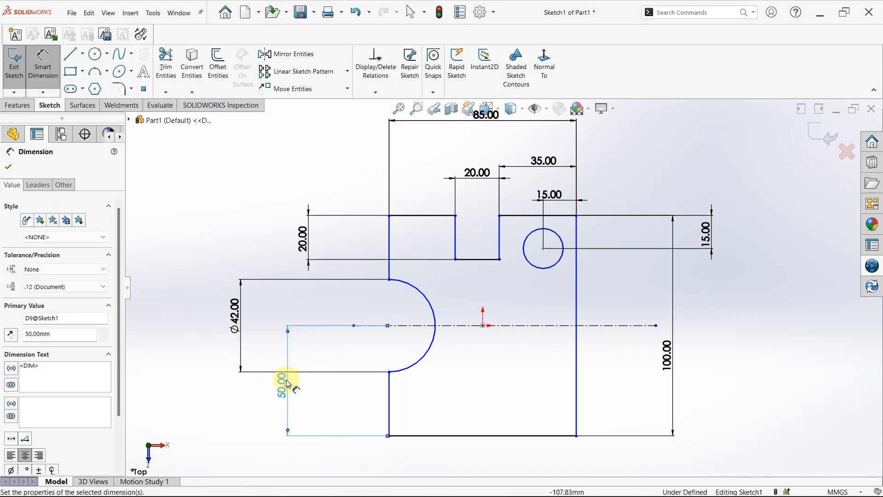
{"action": "scroll", "coordinate": [307, 396], "scroll_direction": "down", "scroll_amount": 3}
{"action": "scroll", "coordinate": [386, 385], "scroll_direction": "up", "scroll_amount": 3}
{"action": "key", "text": "Escape"}
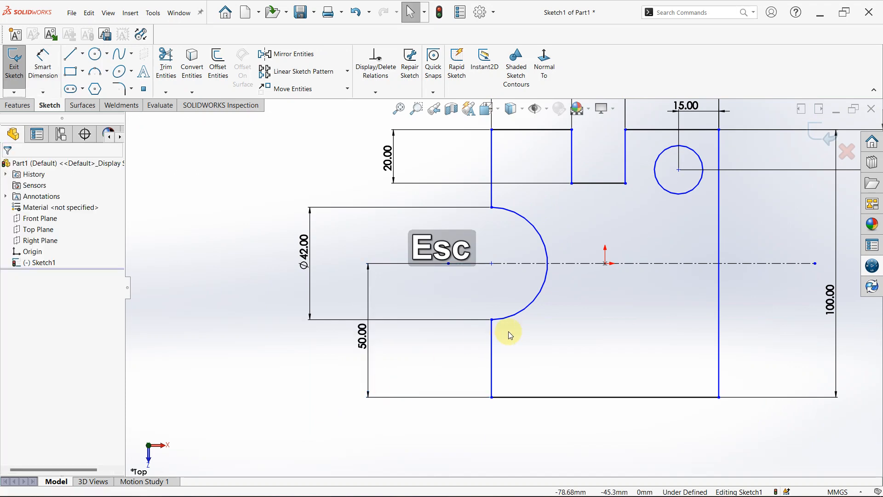
- Fillet the four outer corners of the profile with a 10 mm radius
{"action": "scroll", "coordinate": [511, 335], "scroll_direction": "up", "scroll_amount": 5}
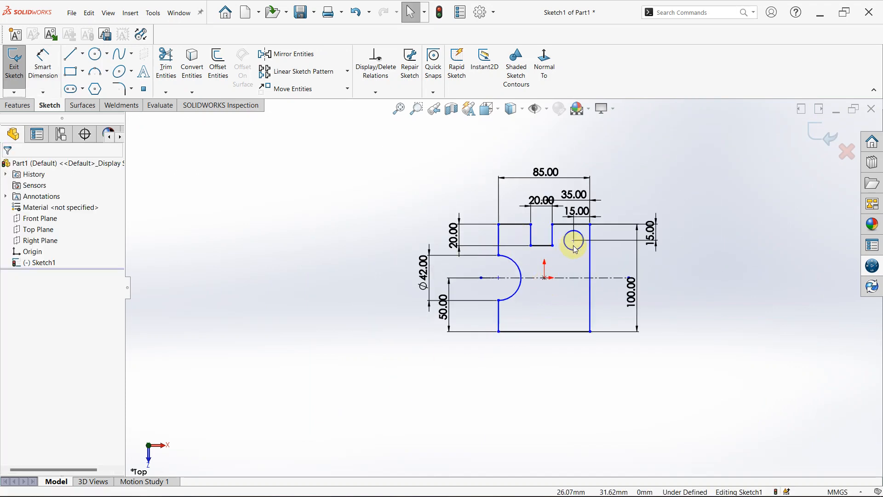
{"action": "scroll", "coordinate": [623, 235], "scroll_direction": "down", "scroll_amount": 2}
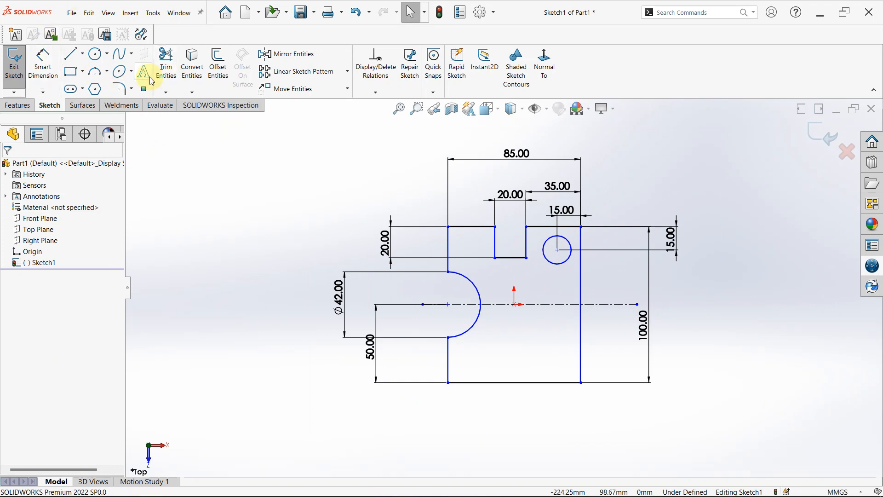
{"action": "left_click", "coordinate": [122, 88]}
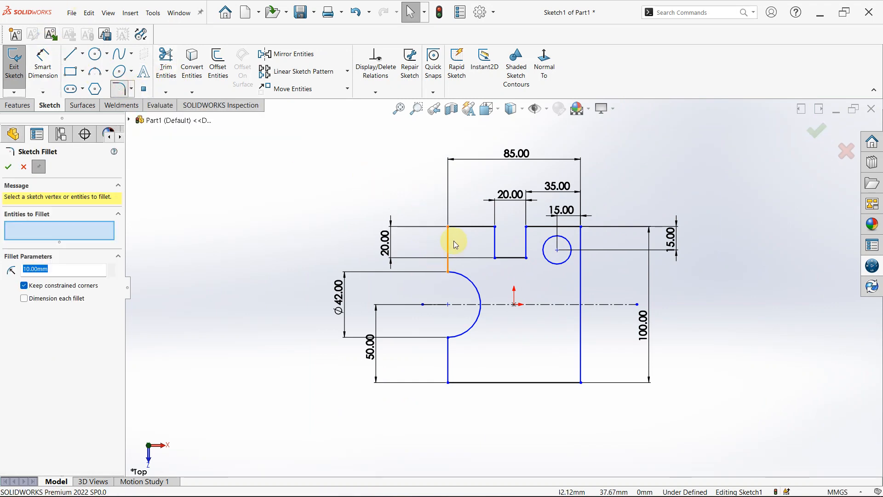
{"action": "left_click", "coordinate": [449, 228]}
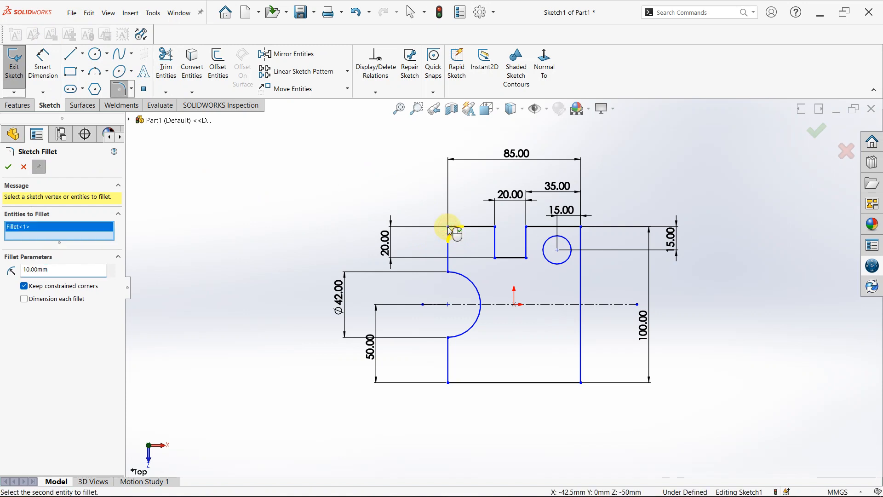
{"action": "left_click", "coordinate": [580, 227]}
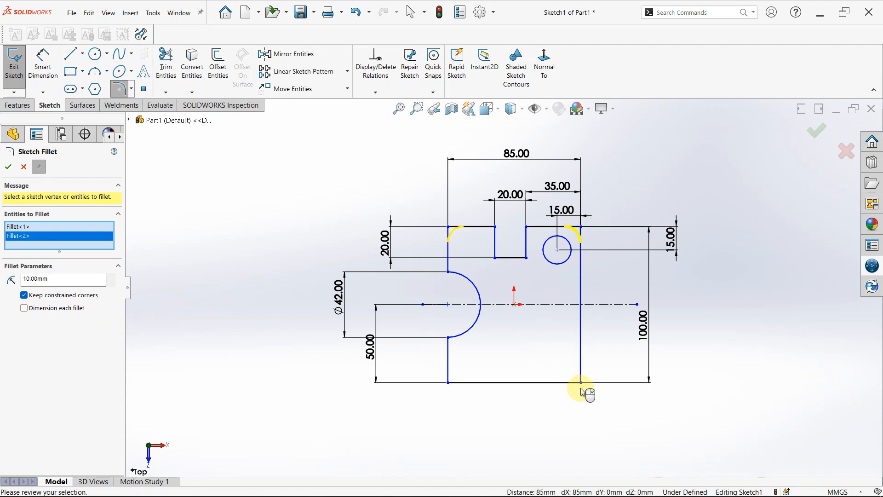
{"action": "left_click", "coordinate": [582, 384]}
{"action": "left_click", "coordinate": [454, 381]}
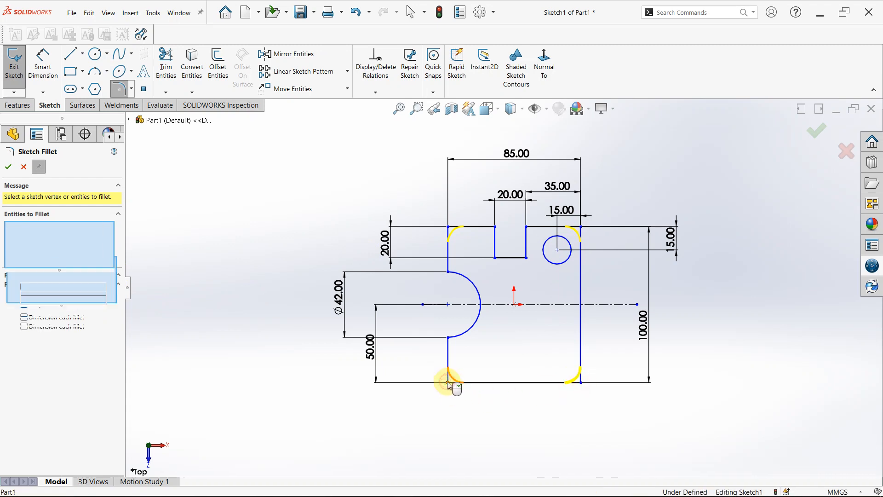
{"action": "scroll", "coordinate": [588, 311], "scroll_direction": "down", "scroll_amount": 2}
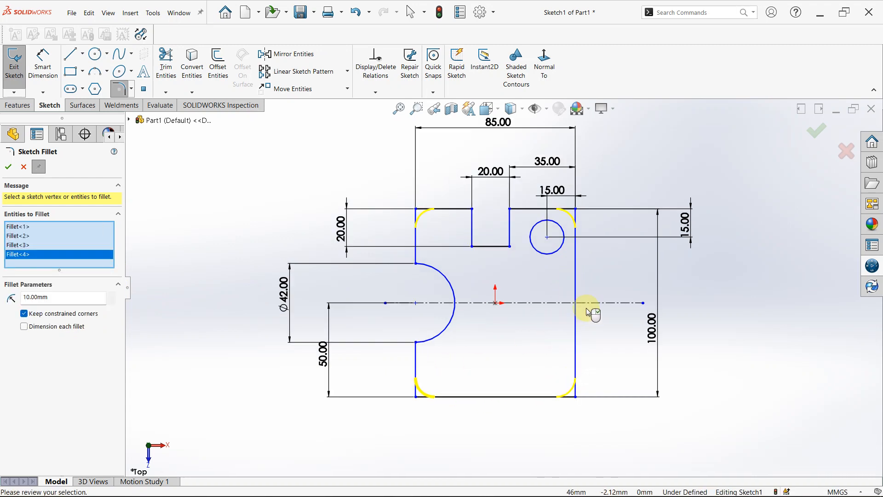
{"action": "scroll", "coordinate": [588, 312], "scroll_direction": "down", "scroll_amount": 1}
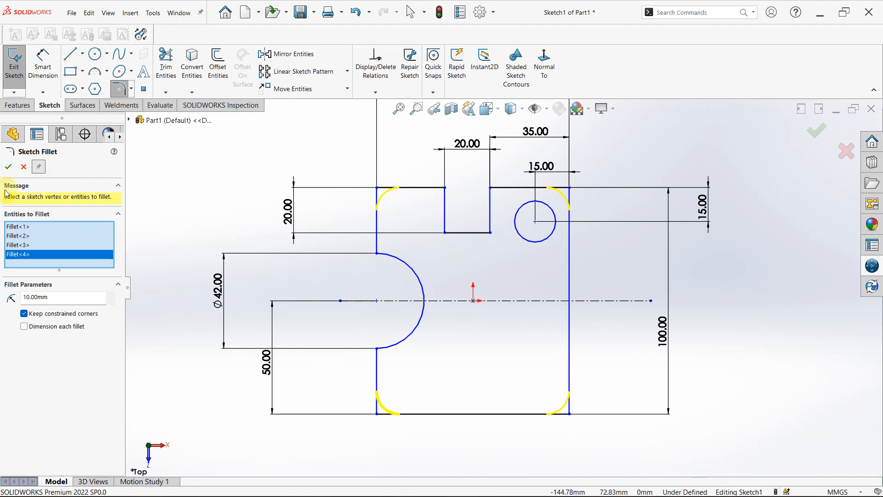
{"action": "left_click", "coordinate": [8, 165]}
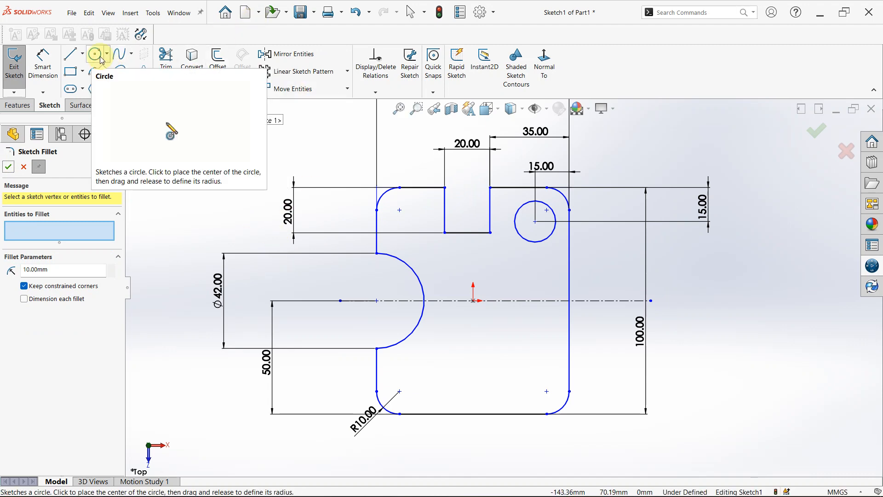
- Sketch a straight slot on the horizontal centerline, crossing the profile's right edge, about 57.5 mm between arc centers and 16 mm wide
{"action": "left_click", "coordinate": [71, 90]}
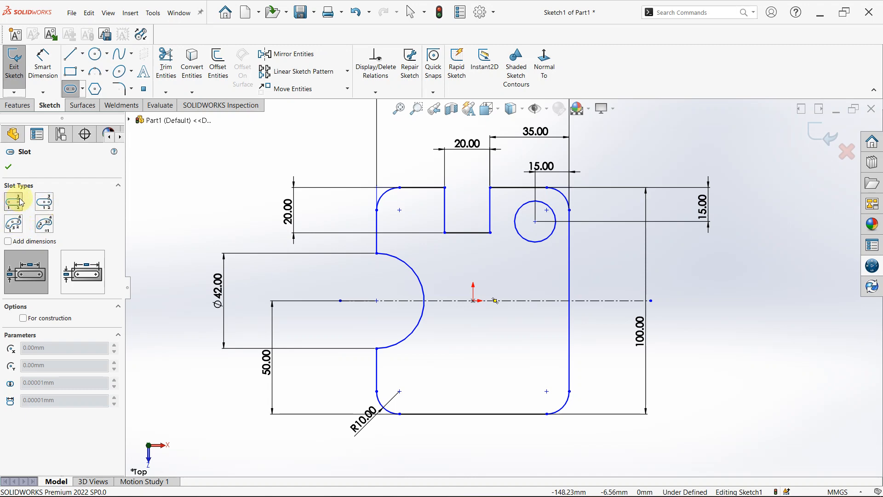
{"action": "left_click", "coordinate": [536, 302]}
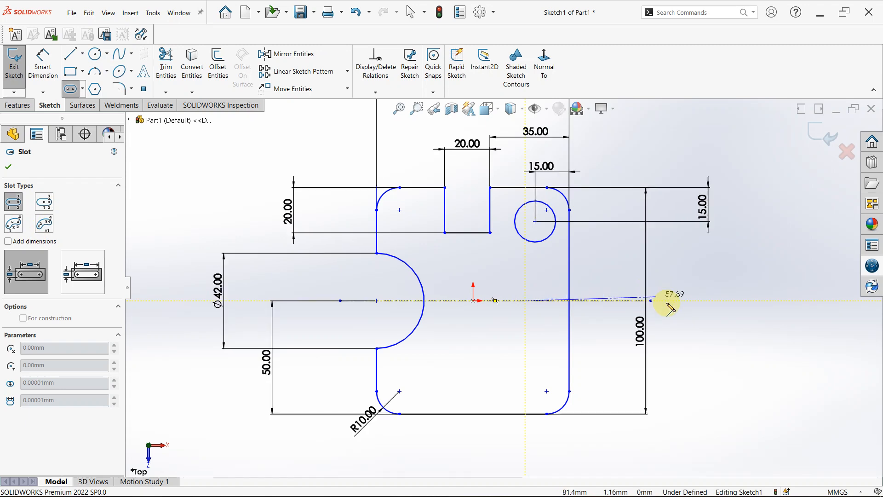
{"action": "left_click", "coordinate": [682, 300]}
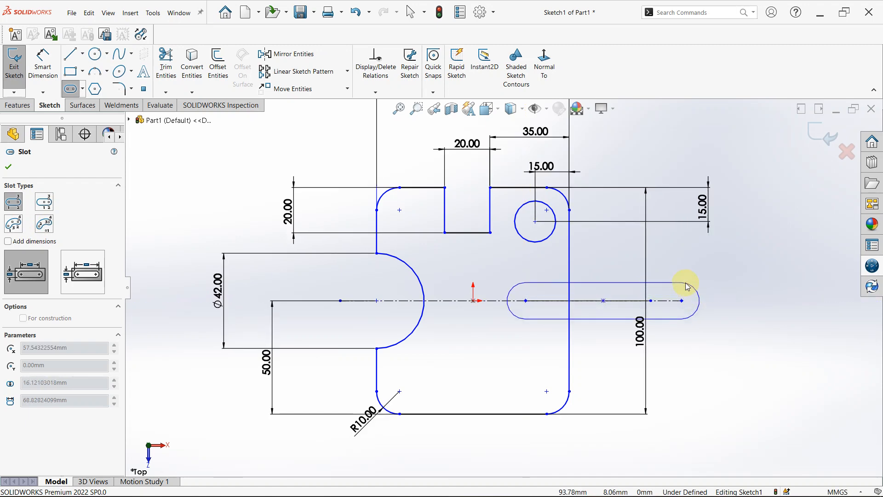
{"action": "left_click", "coordinate": [685, 283]}
{"action": "key", "text": "Escape"}
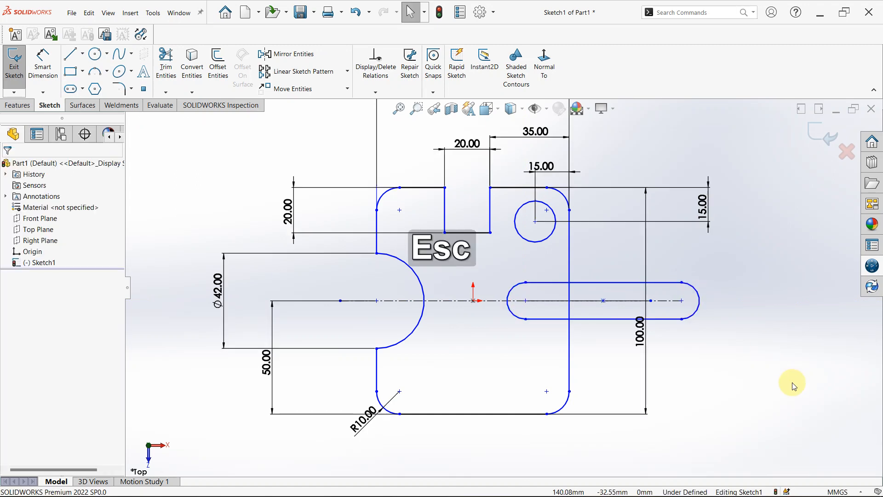
- Dimension the radius of the slot's inner end arc as 10 mm
{"action": "right_click_drag", "start_coordinate": [772, 352], "coordinate": [773, 299]}
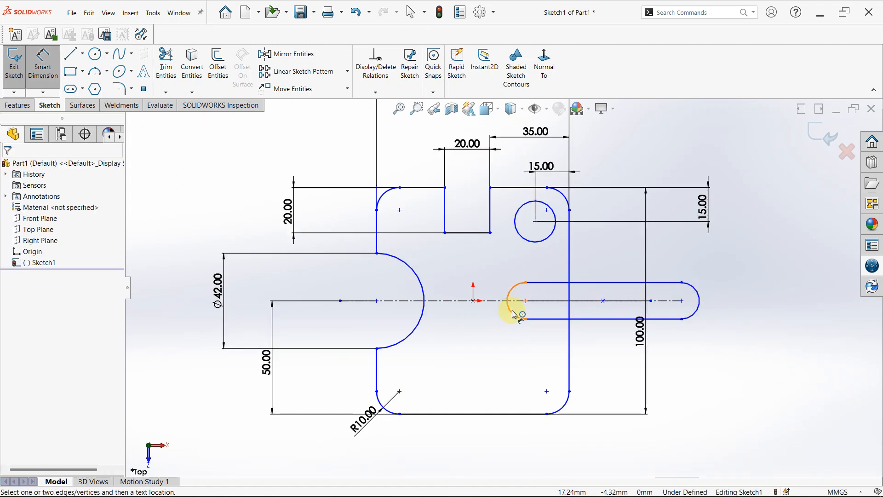
{"action": "left_click", "coordinate": [513, 312]}
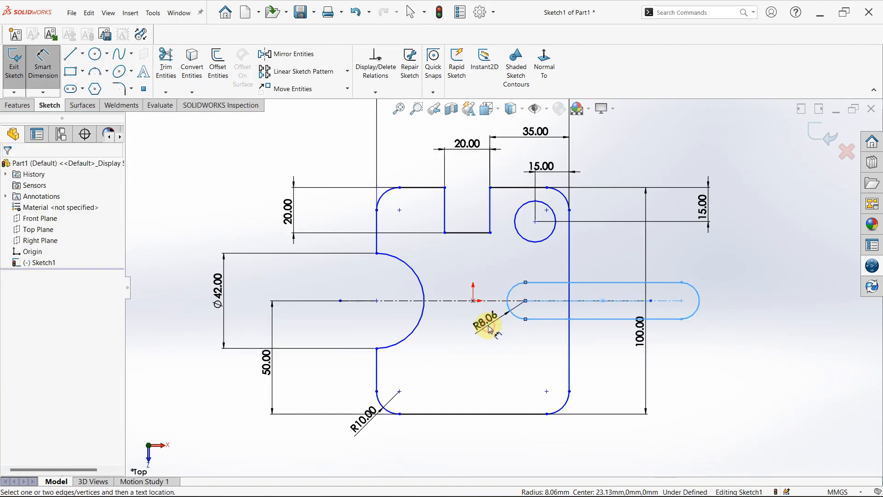
{"action": "left_click", "coordinate": [489, 329]}
{"action": "type", "text": "10"}
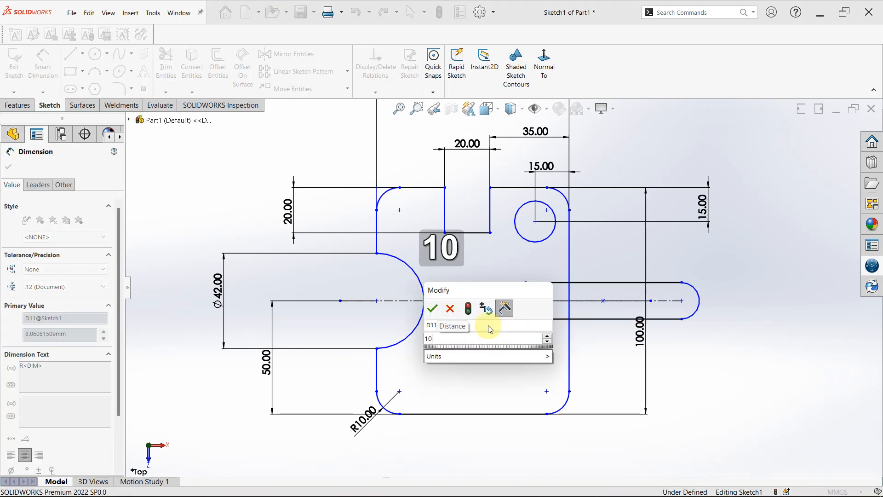
{"action": "key", "text": "Return"}
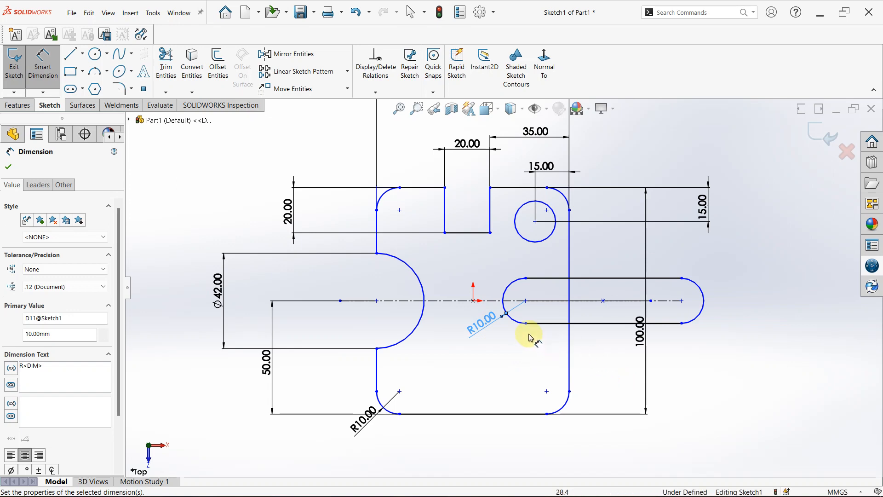
- Dimension the horizontal distance from the slot's inner arc endpoint to the profile's right edge as 25 mm
{"action": "left_click", "coordinate": [570, 336]}
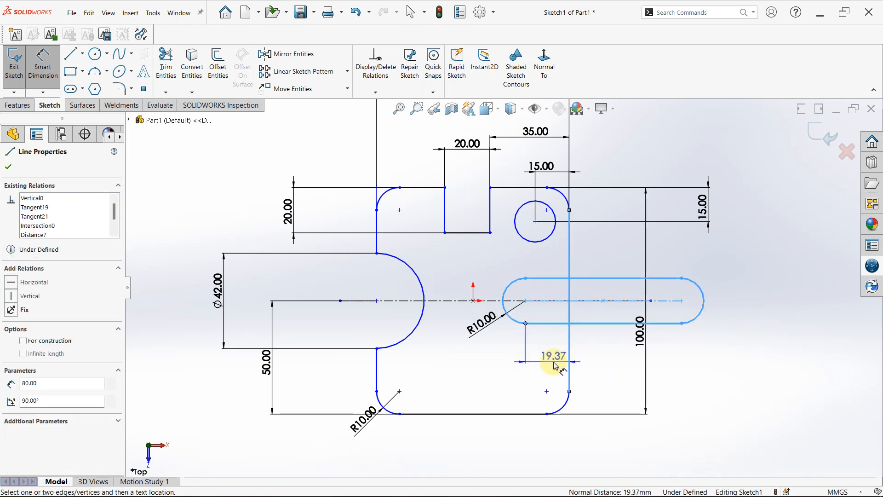
{"action": "left_click", "coordinate": [555, 366]}
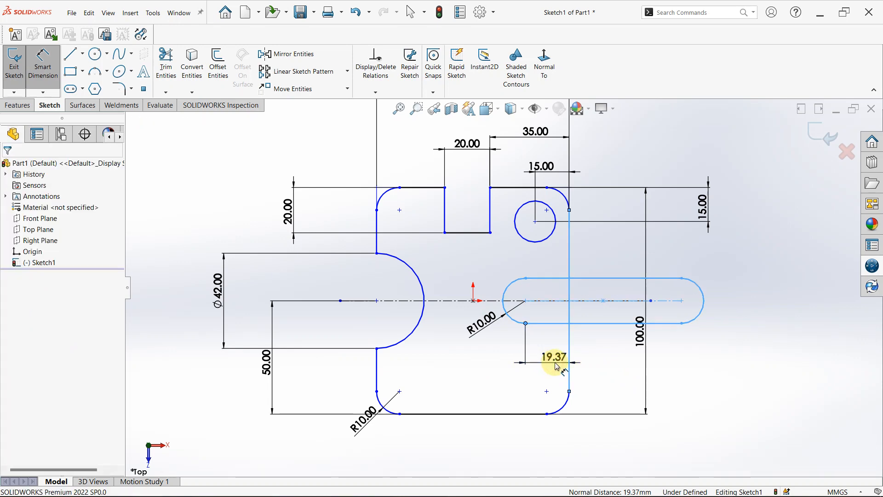
{"action": "type", "text": "25"}
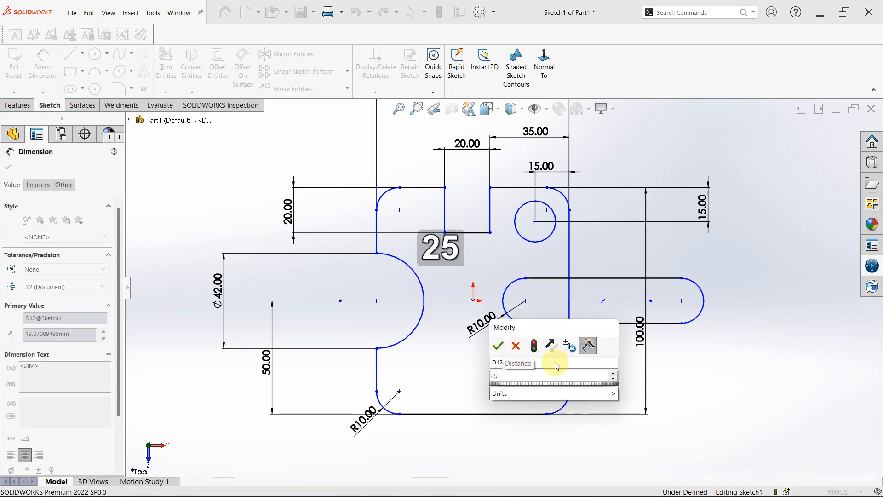
{"action": "key", "text": "Return"}
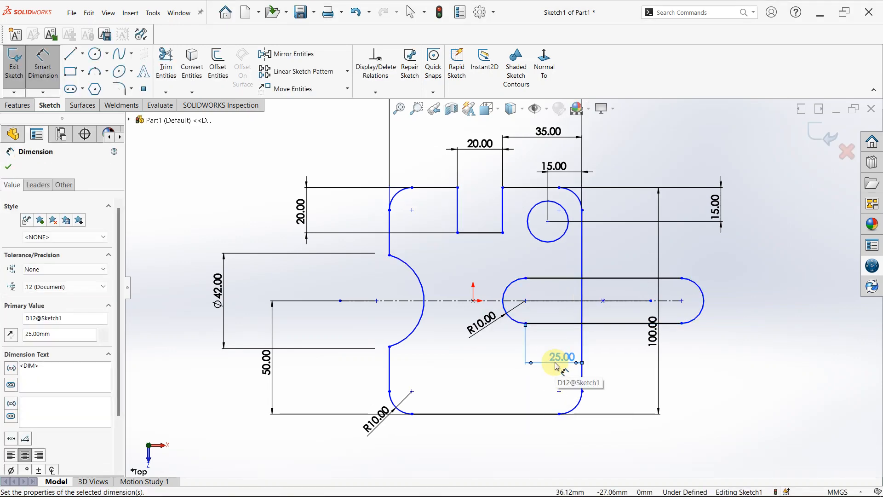
- Trim away the slot and centerline portions beyond the profile's right edge, plus the edge segment across the slot's opening
{"action": "scroll", "coordinate": [567, 341], "scroll_direction": "down", "scroll_amount": 2}
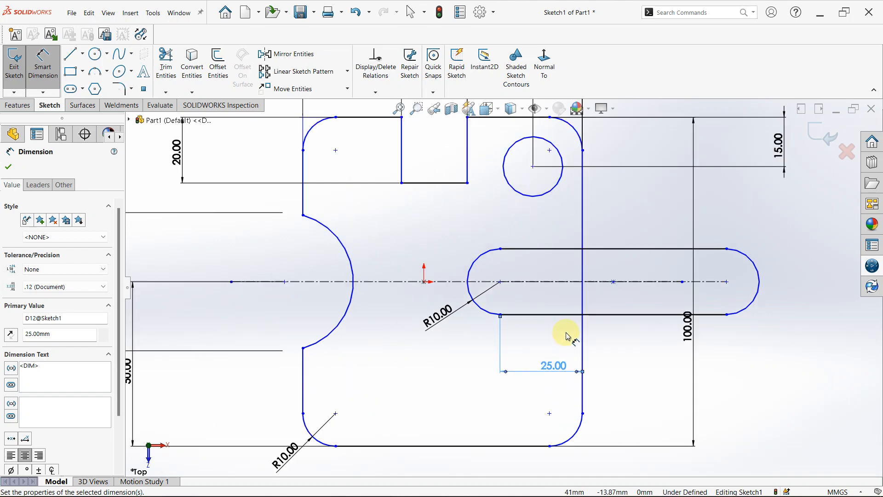
{"action": "left_click", "coordinate": [171, 61]}
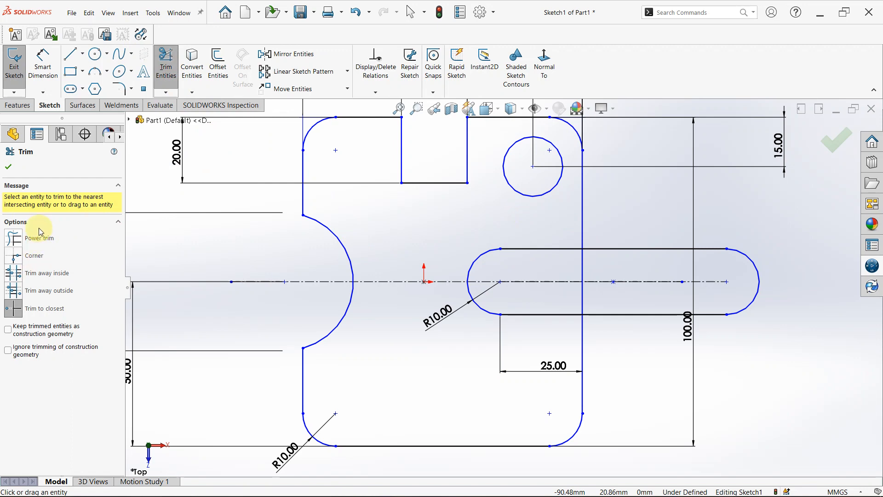
{"action": "left_click", "coordinate": [43, 244]}
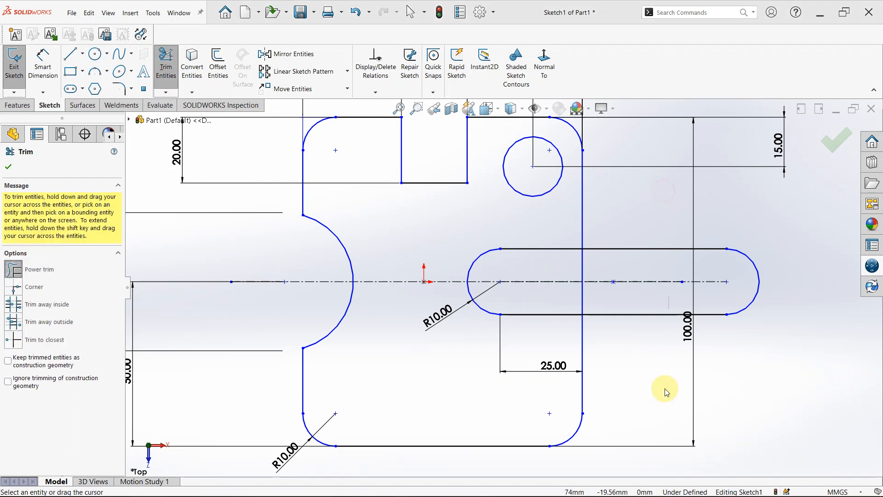
{"action": "left_click_drag", "start_coordinate": [670, 388], "coordinate": [700, 285]}
{"action": "left_click", "coordinate": [466, 257]}
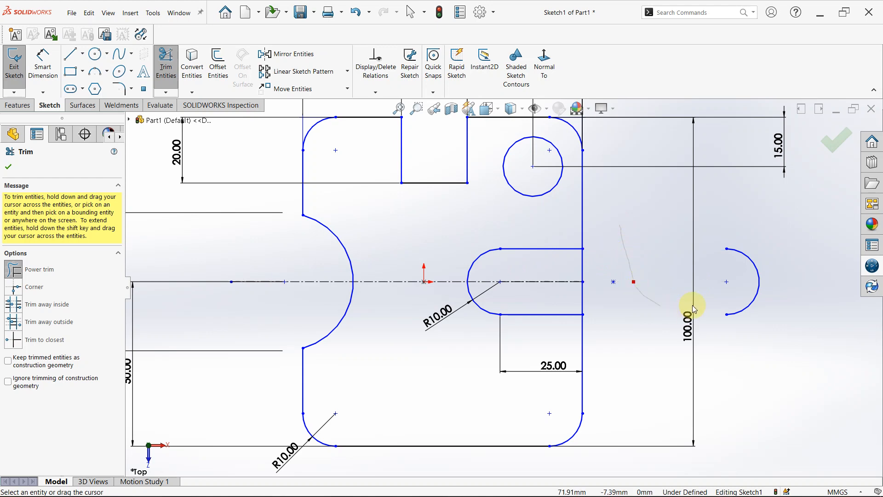
{"action": "left_click", "coordinate": [52, 343]}
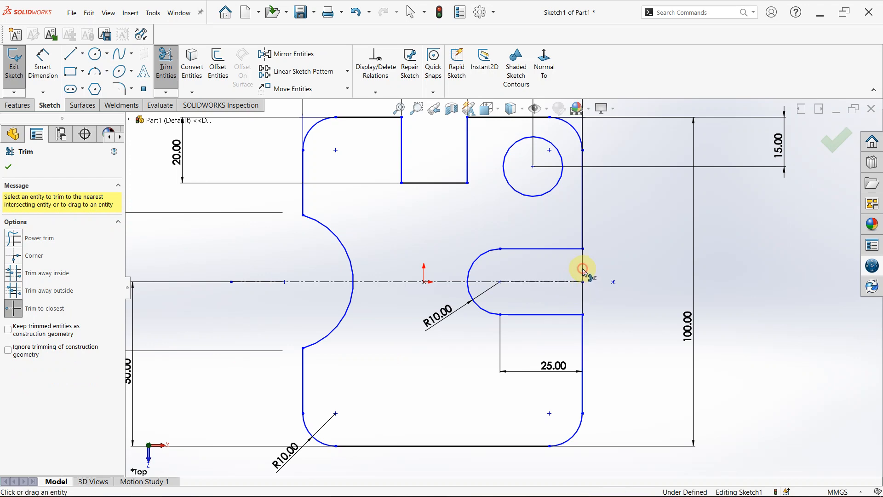
{"action": "scroll", "coordinate": [580, 278], "scroll_direction": "down", "scroll_amount": 3}
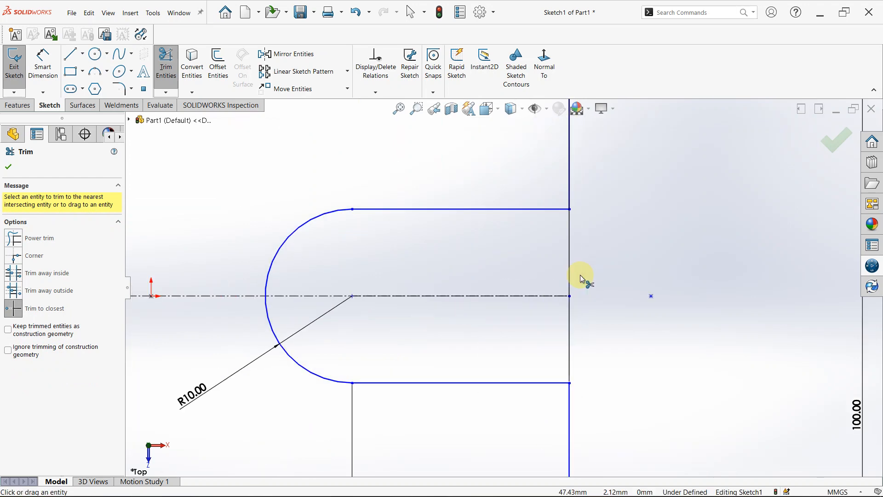
{"action": "key", "text": "Escape"}
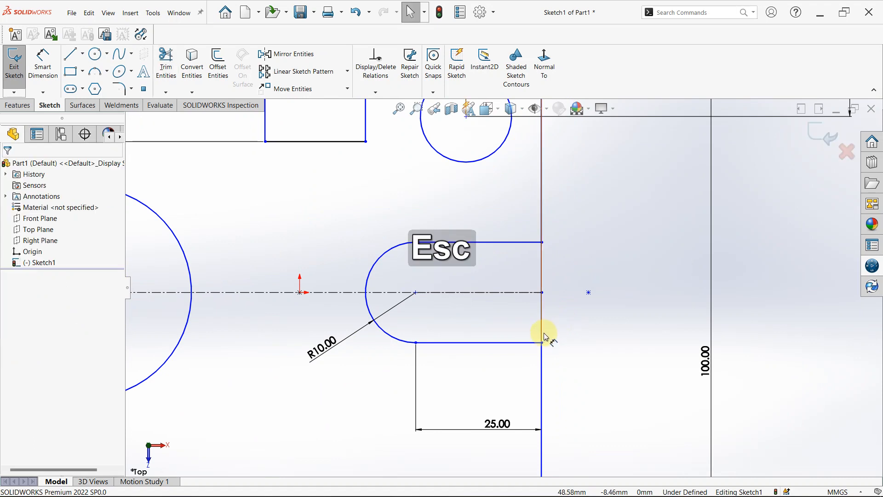
{"action": "left_click", "coordinate": [166, 66]}
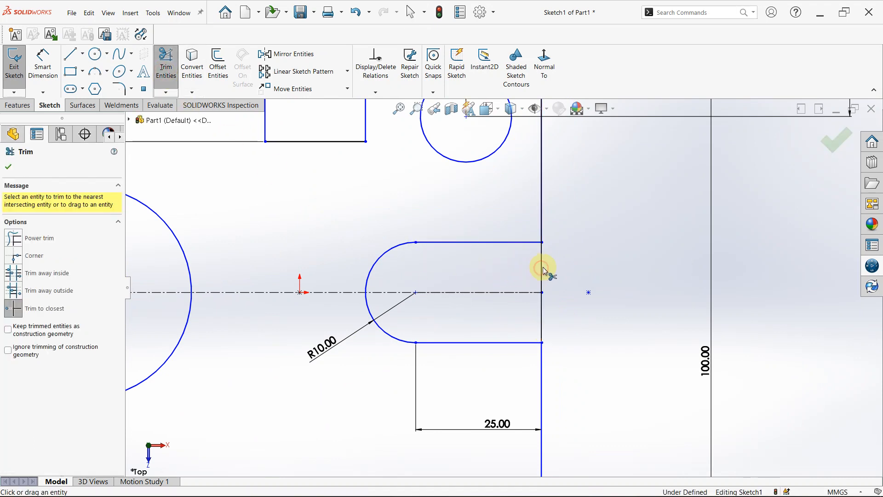
- Examine the sketch from different sides with the view selector, including edge-on and reversed views, ending on the top view
{"action": "mouse_move", "coordinate": [544, 270]}
{"action": "middle_mouse_down"}
{"action": "mouse_move", "coordinate": [550, 278]}
{"action": "mouse_move", "coordinate": [519, 274]}
{"action": "mouse_move", "coordinate": [495, 305]}
{"action": "mouse_move", "coordinate": [505, 331]}
{"action": "mouse_move", "coordinate": [615, 275]}
{"action": "mouse_move", "coordinate": [553, 303]}
{"action": "middle_mouse_up"}
{"action": "scroll", "coordinate": [539, 334], "scroll_direction": "up", "scroll_amount": 5}
{"action": "key", "text": "space"}
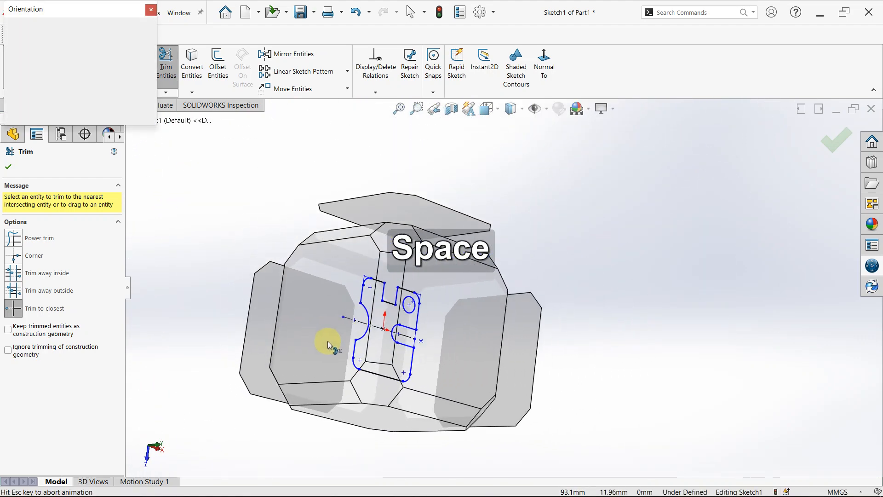
{"action": "left_click", "coordinate": [355, 322]}
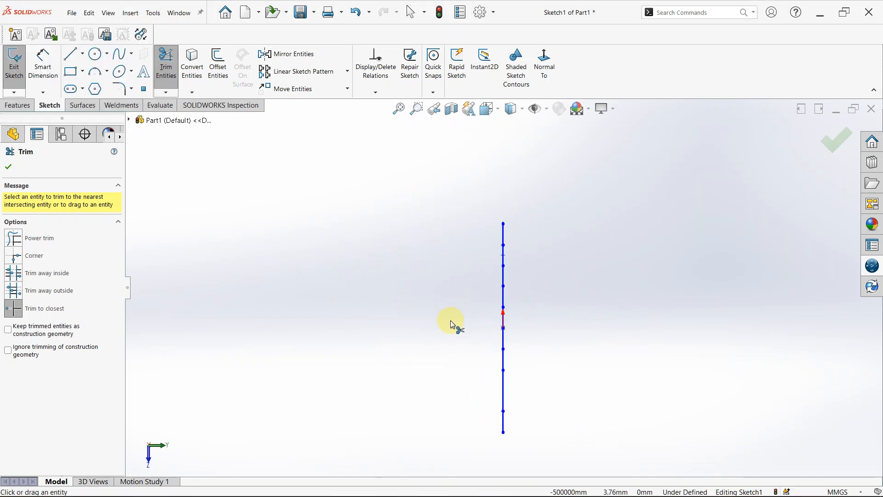
{"action": "key", "text": "space"}
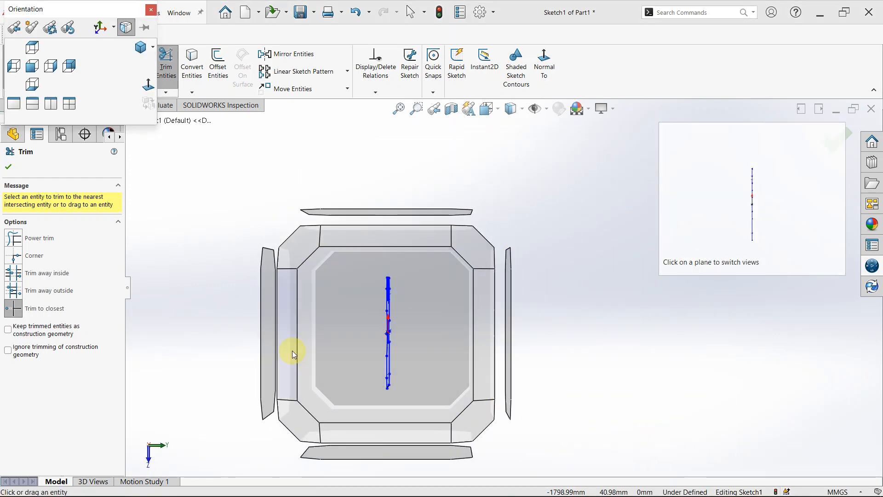
{"action": "key", "text": "ctrl+8"}
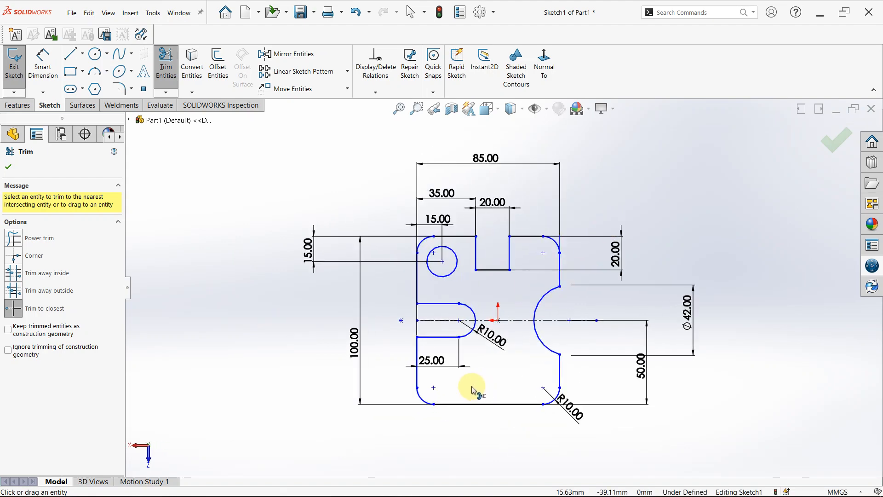
{"action": "key", "text": "space"}
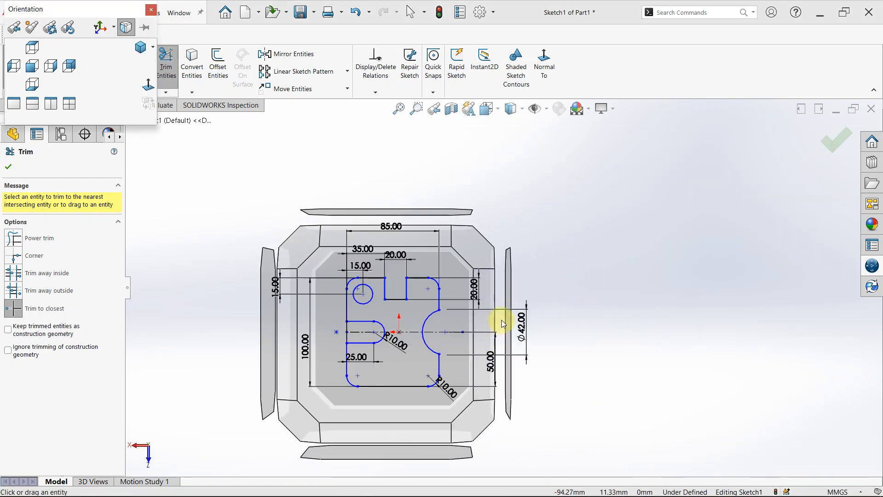
{"action": "mouse_move", "coordinate": [510, 327]}
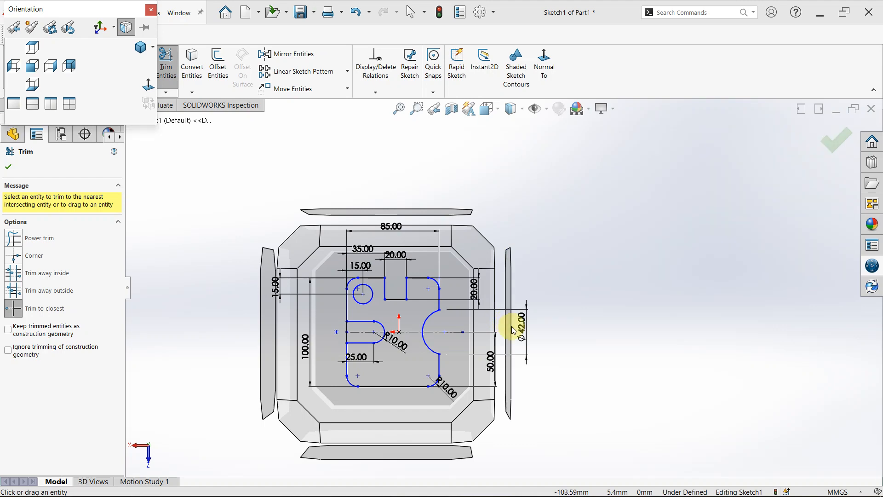
{"action": "mouse_move", "coordinate": [482, 396]}
{"action": "middle_mouse_down"}
{"action": "mouse_move", "coordinate": [548, 384]}
{"action": "mouse_move", "coordinate": [534, 385]}
{"action": "middle_mouse_up"}
{"action": "middle_click_drag", "start_coordinate": [459, 374], "coordinate": [529, 365]}
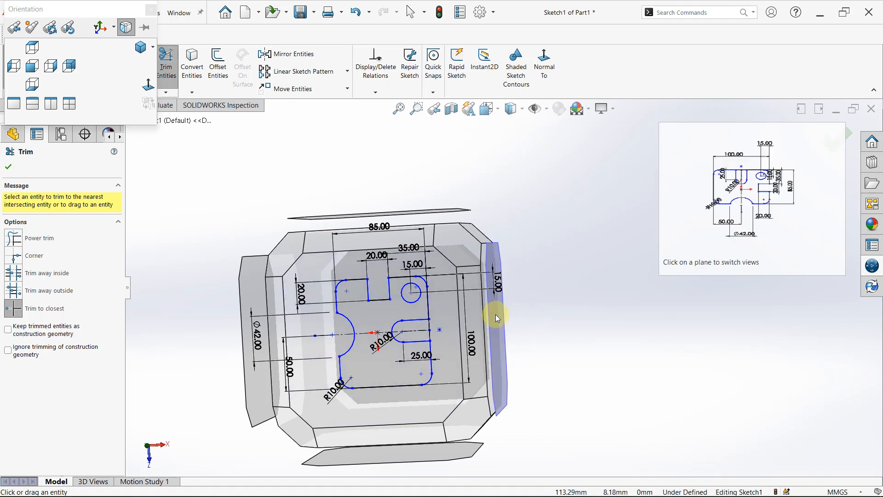
{"action": "middle_click_drag", "start_coordinate": [478, 328], "coordinate": [511, 336]}
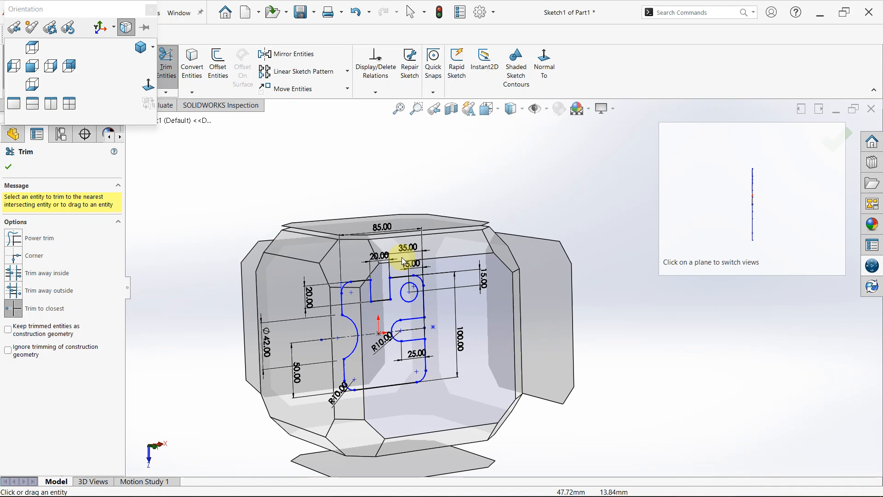
{"action": "left_click", "coordinate": [438, 351]}
{"action": "left_click", "coordinate": [438, 351]}
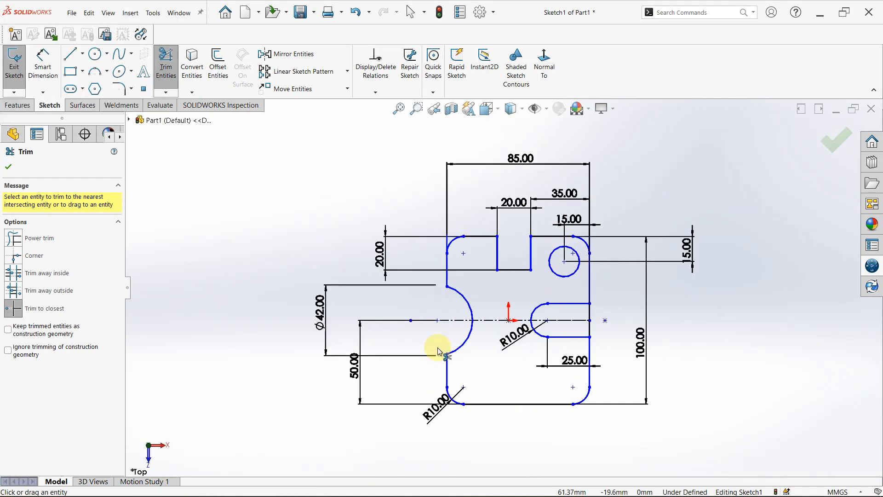
{"action": "key", "text": "space"}
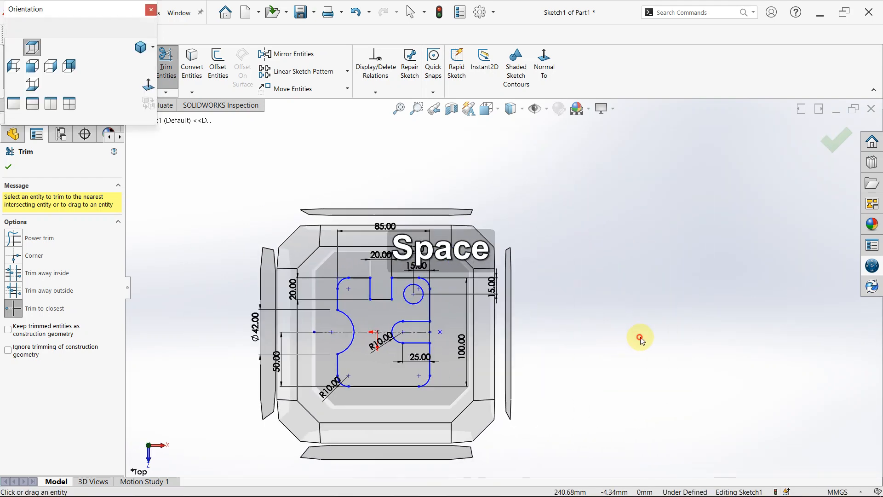
{"action": "left_click", "coordinate": [460, 295]}
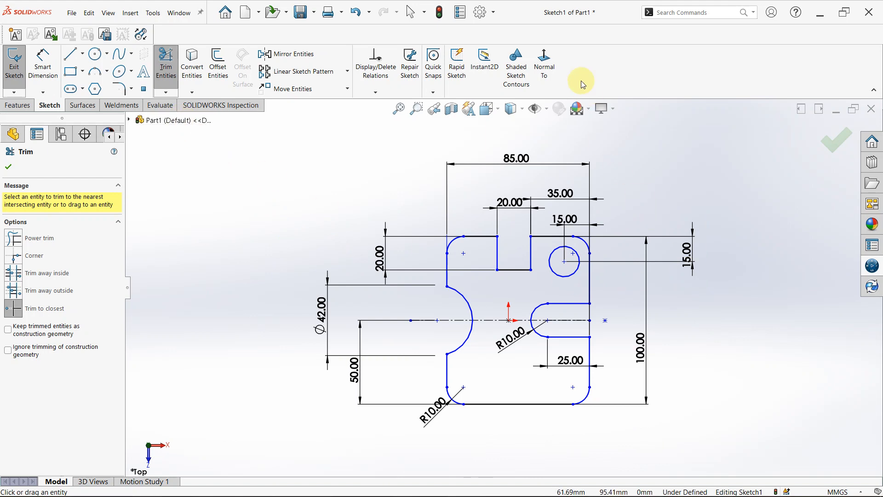
- Inspect the sketch from the reverse side with Normal To, leave the trim command, and reorient to the top view
{"action": "left_click", "coordinate": [545, 70]}
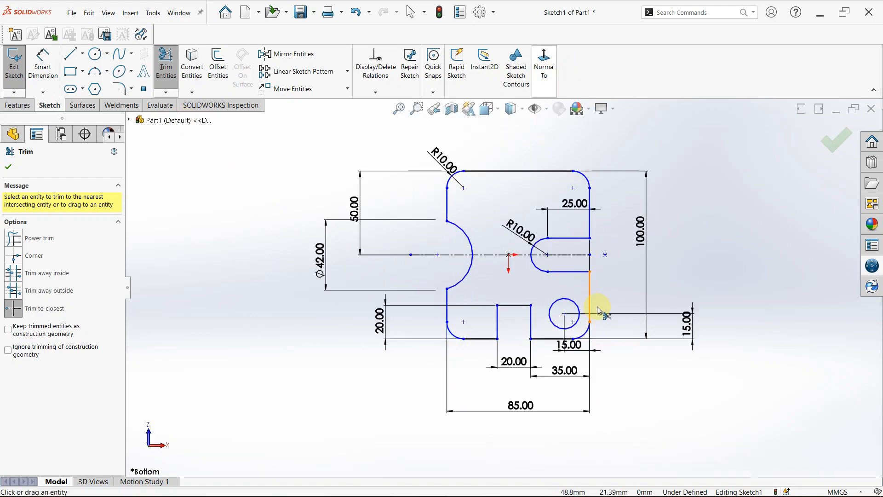
{"action": "scroll", "coordinate": [536, 249], "scroll_direction": "down", "scroll_amount": 4}
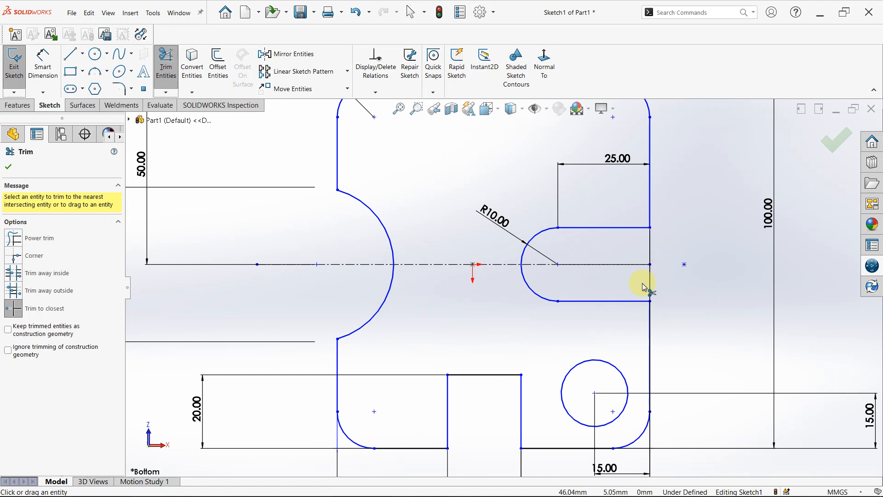
{"action": "key", "text": "Escape"}
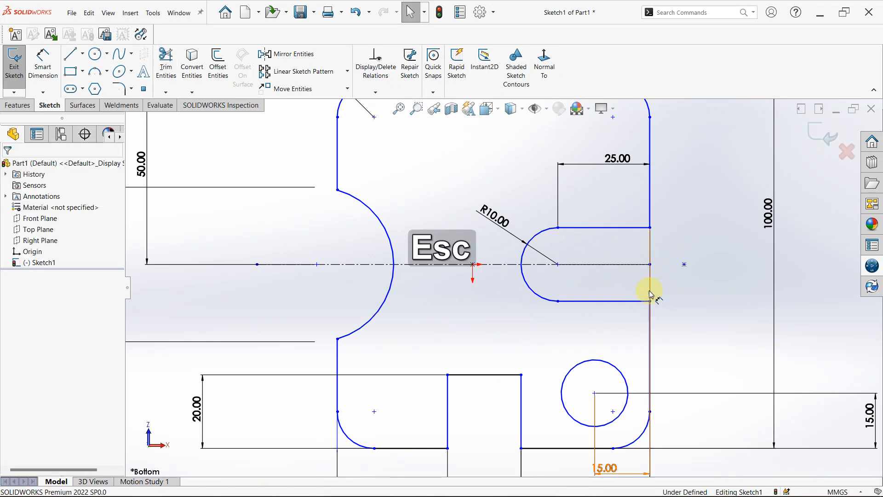
{"action": "scroll", "coordinate": [651, 292], "scroll_direction": "up", "scroll_amount": 5}
{"action": "scroll", "coordinate": [445, 323], "scroll_direction": "down", "scroll_amount": 2}
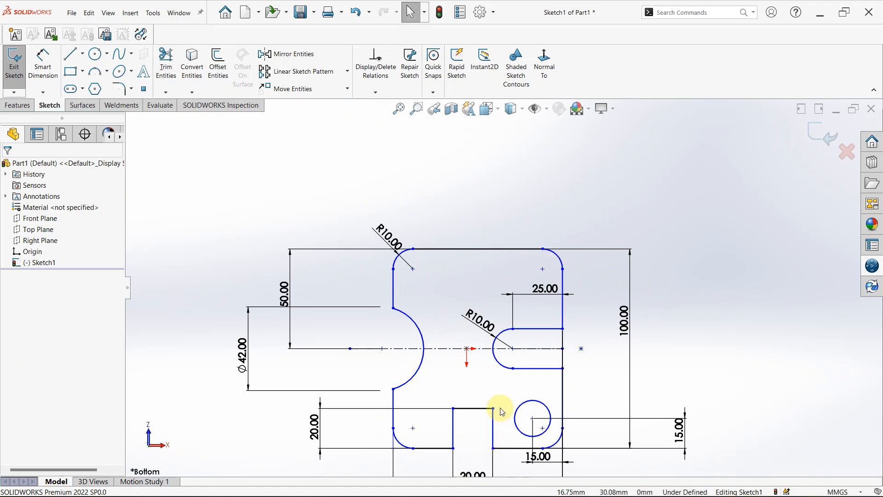
{"action": "scroll", "coordinate": [501, 408], "scroll_direction": "up", "scroll_amount": 1}
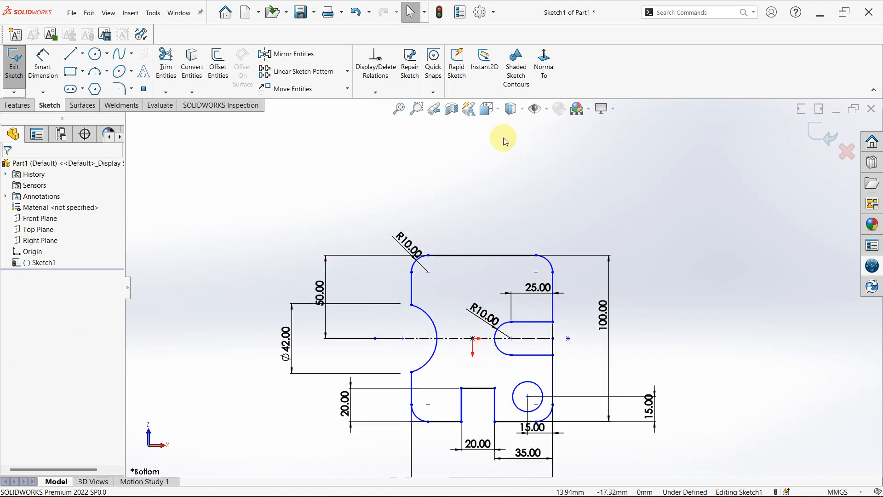
{"action": "left_click", "coordinate": [545, 62]}
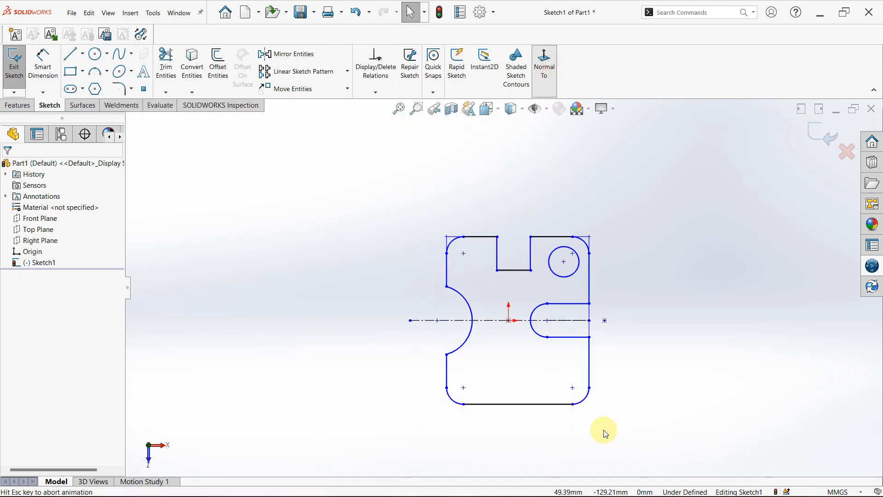
- Mirror the upper notch's three lines and the circle about the horizontal centerline, keeping the originals
{"action": "scroll", "coordinate": [626, 272], "scroll_direction": "down", "scroll_amount": 2}
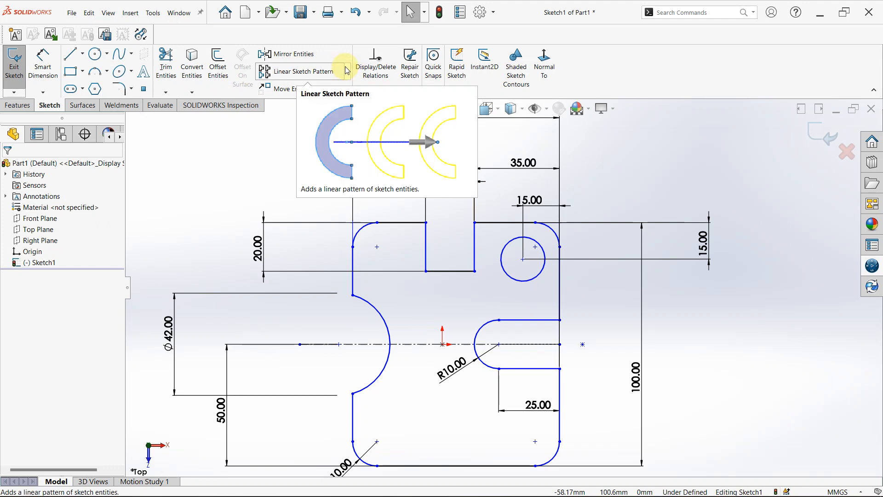
{"action": "left_click", "coordinate": [325, 59]}
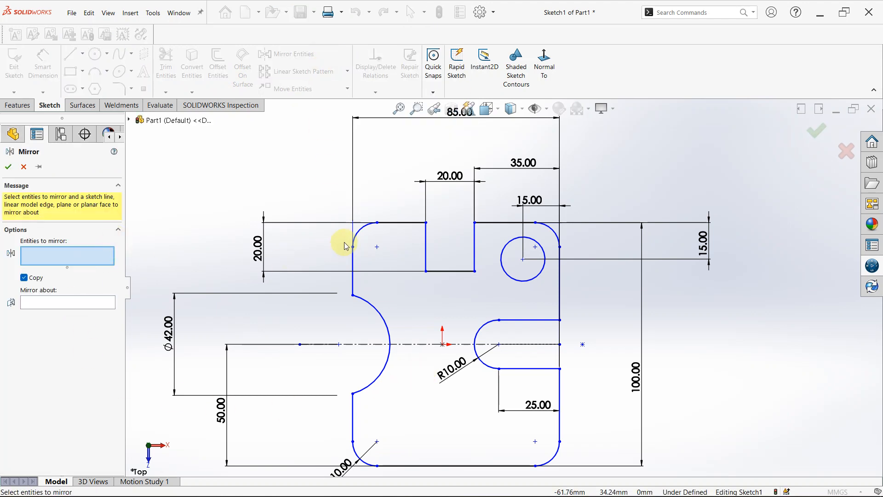
{"action": "left_click", "coordinate": [427, 233]}
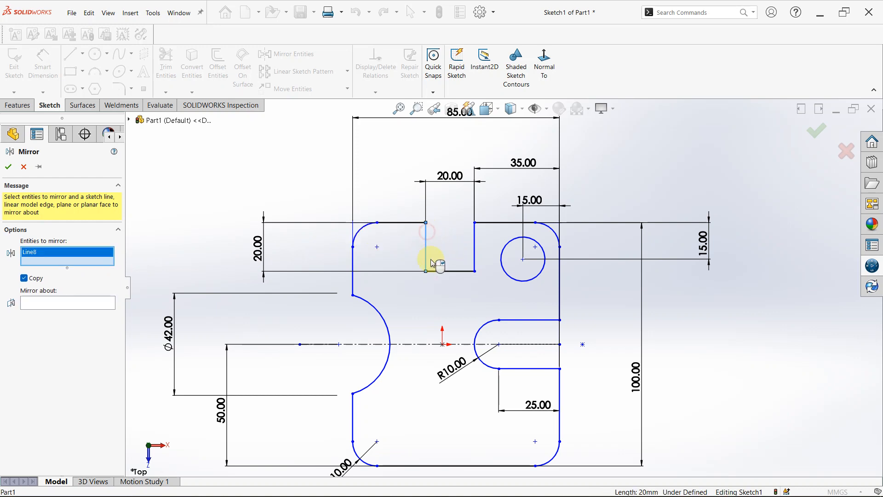
{"action": "left_click", "coordinate": [438, 272]}
{"action": "left_click", "coordinate": [476, 255]}
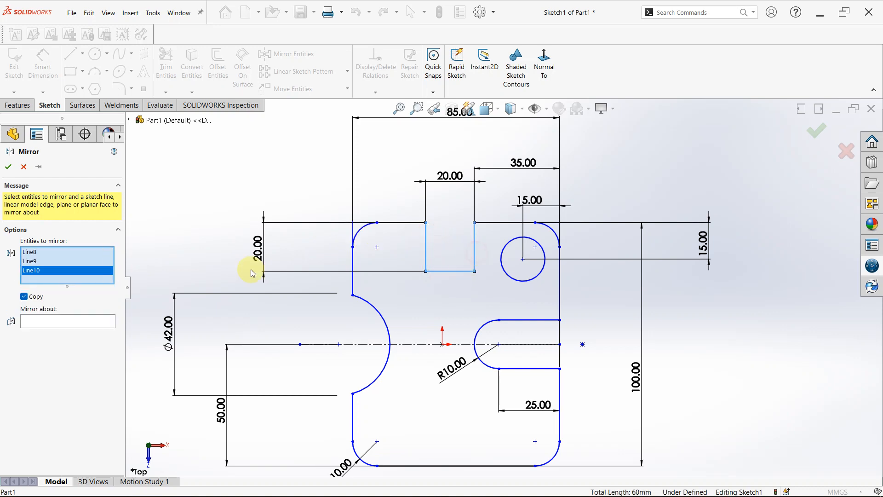
{"action": "left_click", "coordinate": [529, 281]}
{"action": "left_click", "coordinate": [62, 334]}
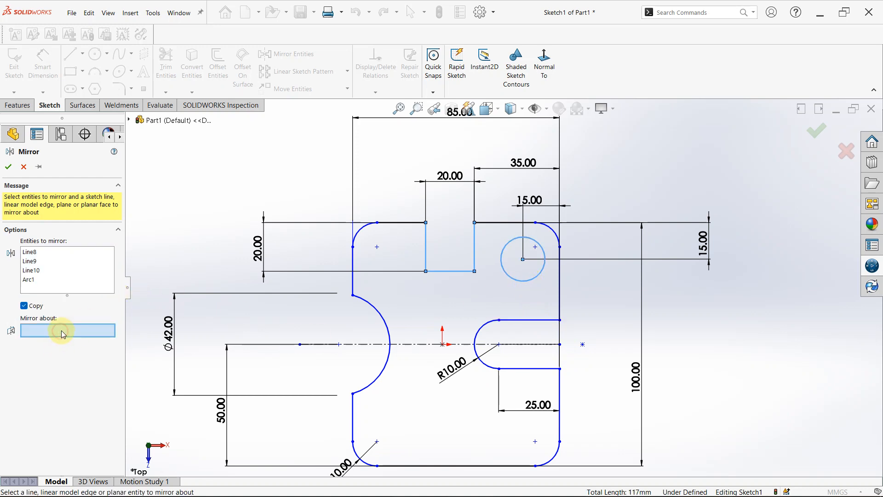
{"action": "left_click", "coordinate": [470, 345]}
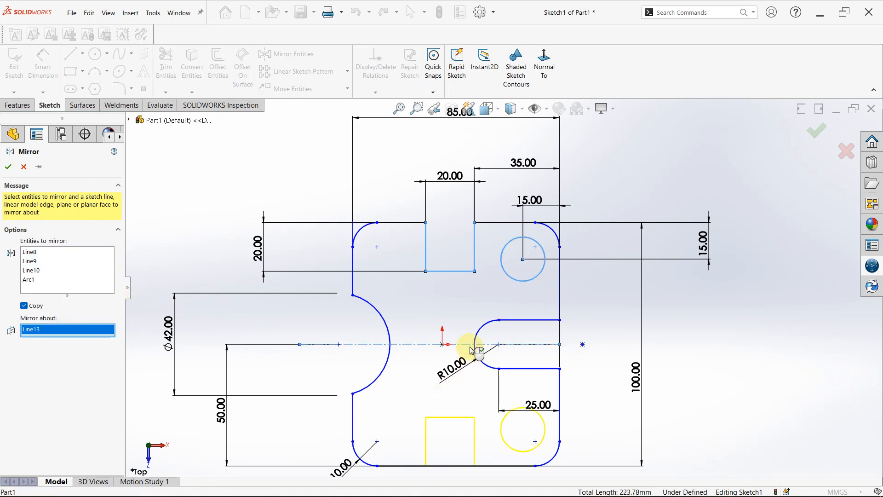
{"action": "scroll", "coordinate": [524, 445], "scroll_direction": "down", "scroll_amount": 3}
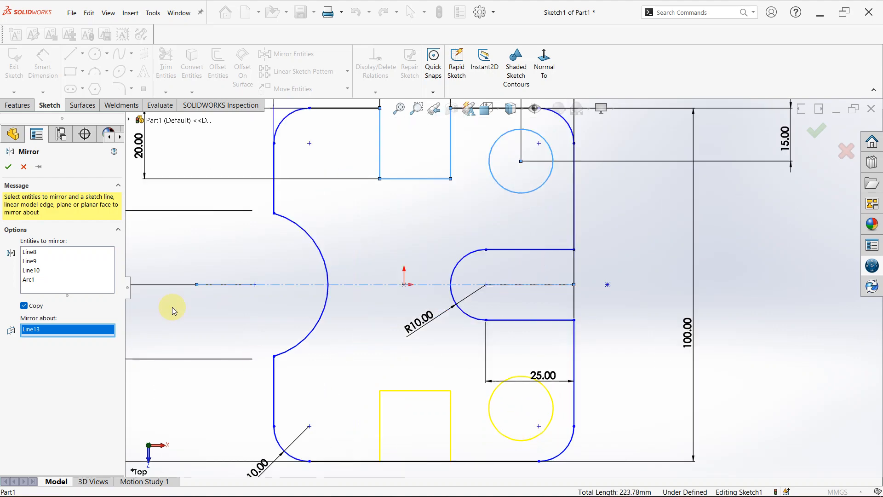
{"action": "left_click", "coordinate": [7, 168]}
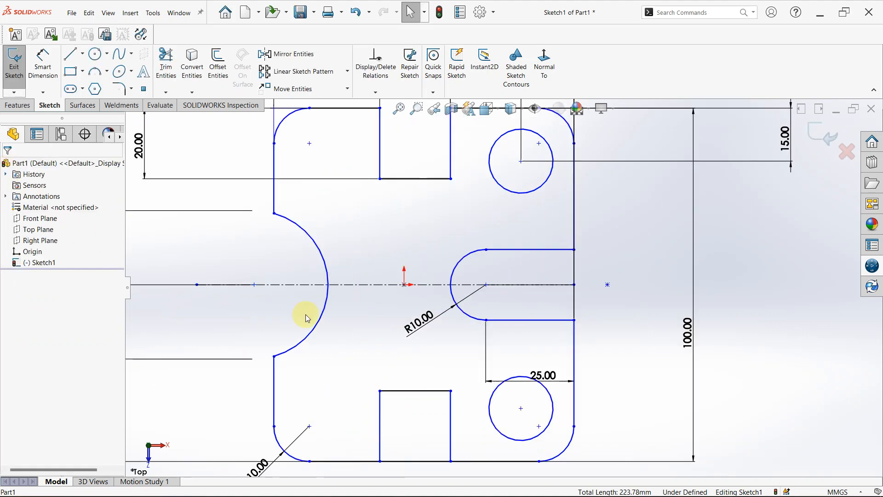
{"action": "scroll", "coordinate": [492, 370], "scroll_direction": "up", "scroll_amount": 3}
{"action": "left_click", "coordinate": [613, 421]}
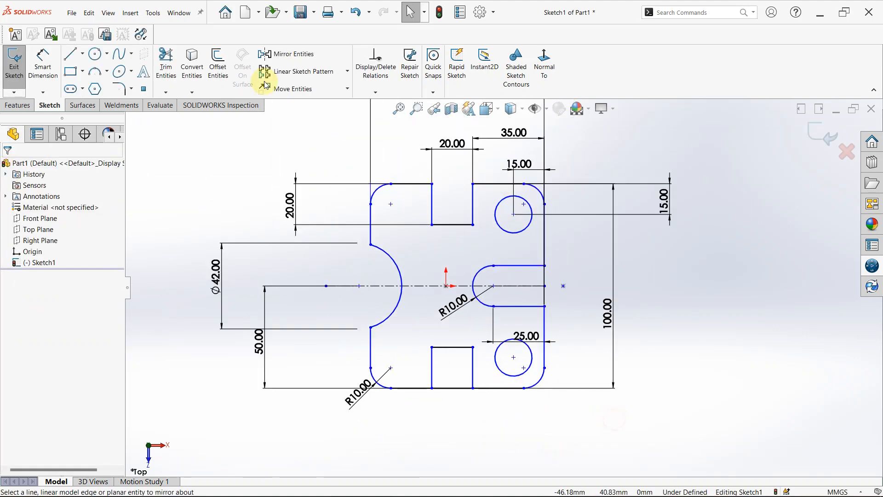
- Try to trim the profile's bottom edge across the mirrored notch's opening, and undo the trim
{"action": "left_click", "coordinate": [166, 59]}
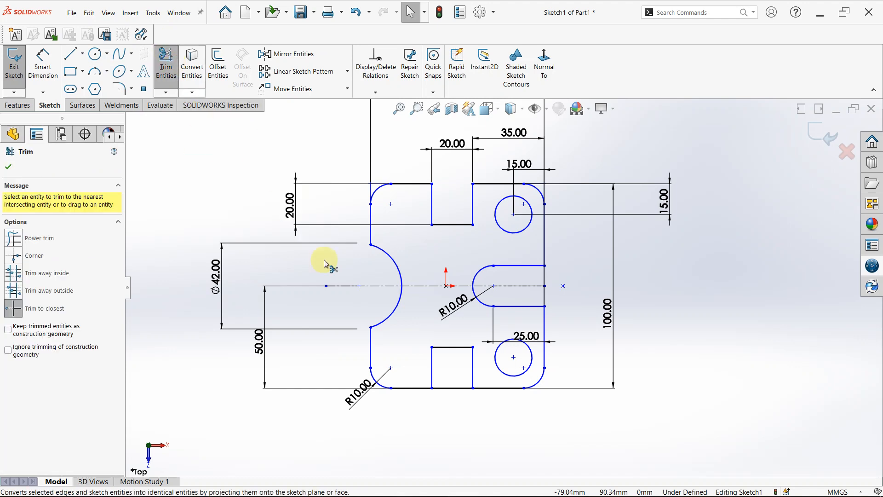
{"action": "left_click", "coordinate": [452, 388]}
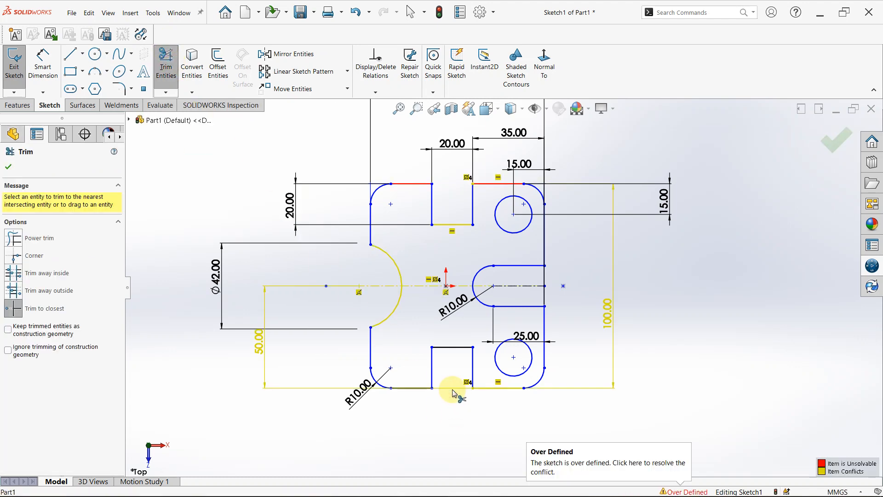
{"action": "scroll", "coordinate": [453, 391], "scroll_direction": "down", "scroll_amount": 3}
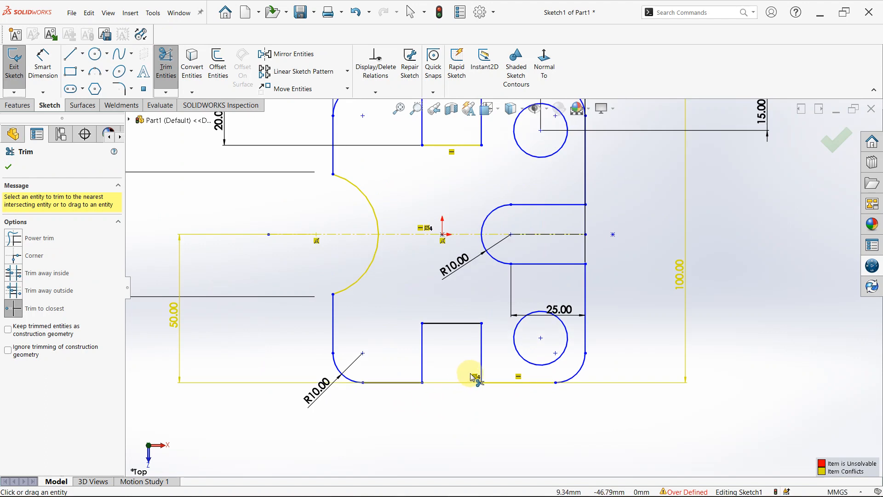
{"action": "scroll", "coordinate": [474, 378], "scroll_direction": "up", "scroll_amount": 2}
{"action": "key", "text": "ctrl"}
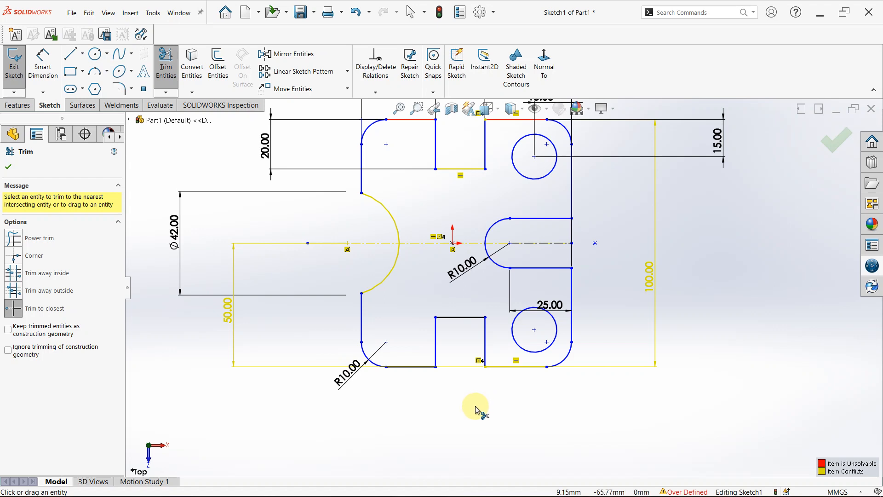
{"action": "key", "text": "ctrl+z"}
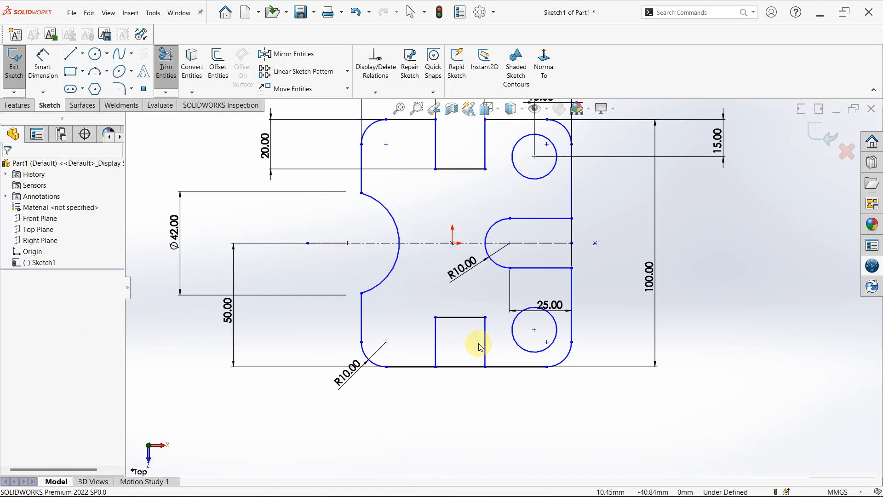
- Trim away the profile's bottom edge across the mirrored notch's opening and between the notch and the lower-right corner fillet
{"action": "scroll", "coordinate": [480, 348], "scroll_direction": "down", "scroll_amount": 4}
{"action": "middle_click", "coordinate": [548, 366]}
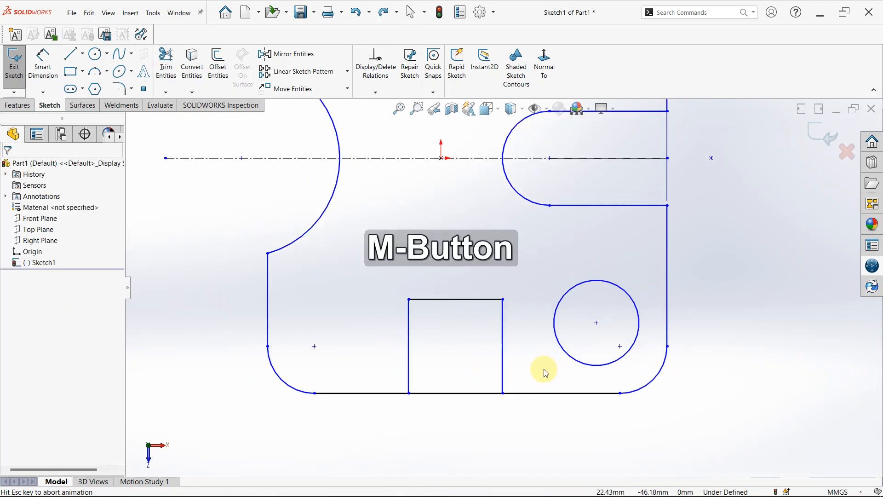
{"action": "left_click", "coordinate": [163, 81]}
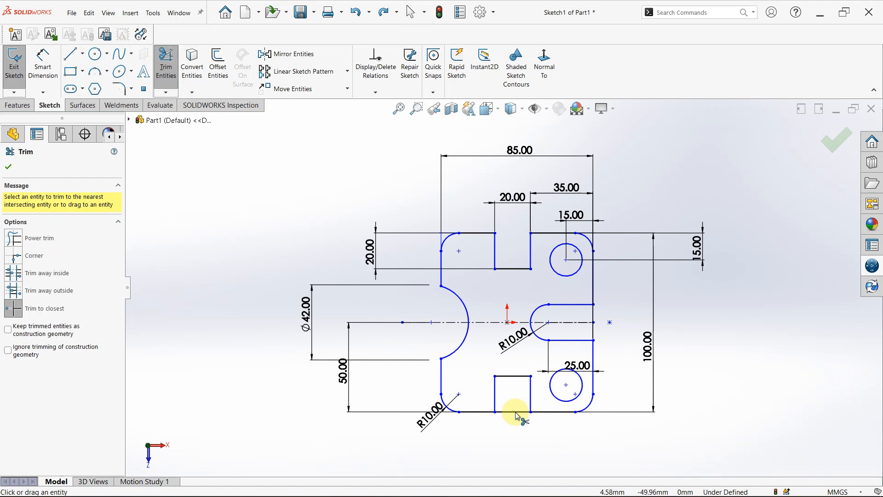
{"action": "left_click", "coordinate": [516, 412]}
{"action": "scroll", "coordinate": [537, 414], "scroll_direction": "down", "scroll_amount": 5}
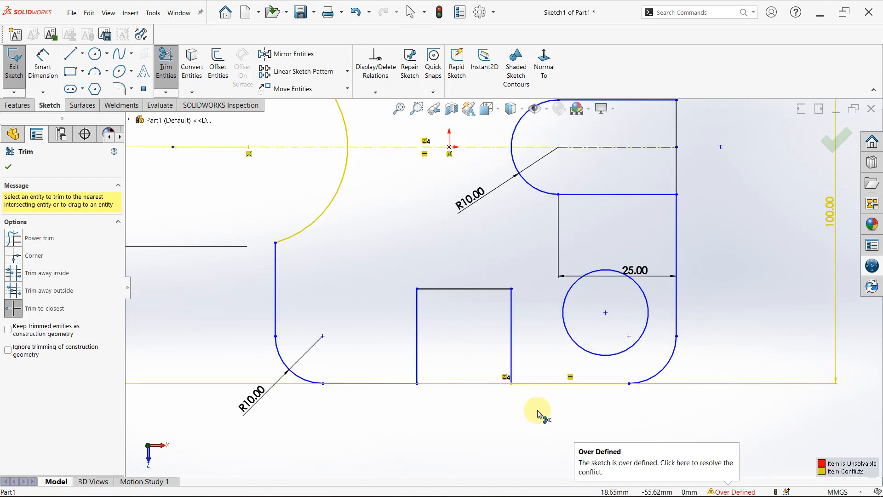
{"action": "left_click", "coordinate": [554, 386]}
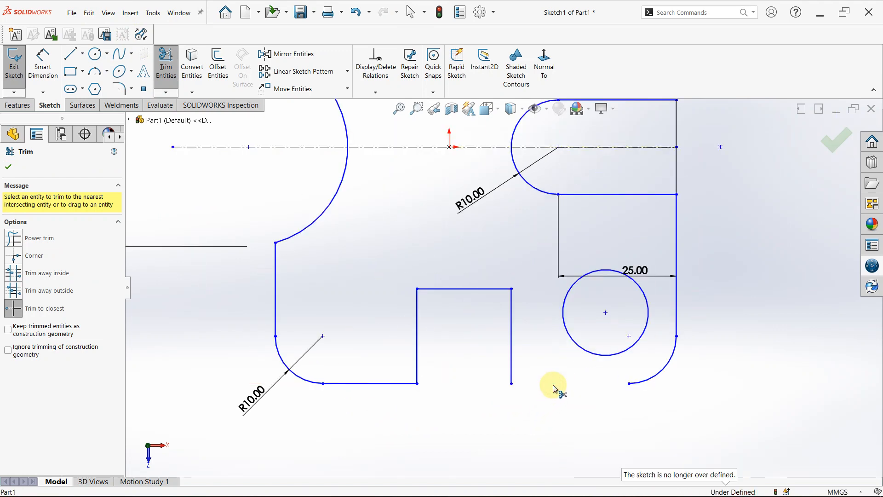
- Draw a horizontal line closing the profile's bottom edge between the mirrored notch's open corner and the lower-right corner fillet
{"action": "scroll", "coordinate": [554, 399], "scroll_direction": "up", "scroll_amount": 8}
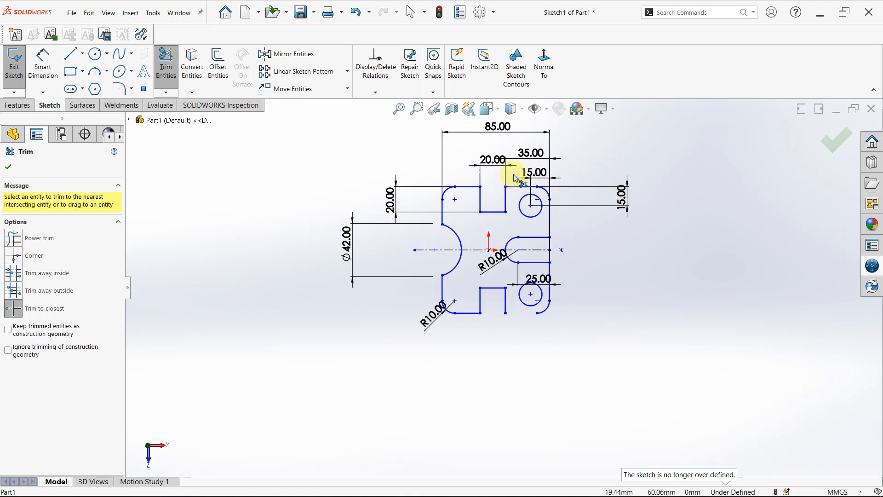
{"action": "scroll", "coordinate": [522, 248], "scroll_direction": "down", "scroll_amount": 4}
{"action": "key", "text": "Escape"}
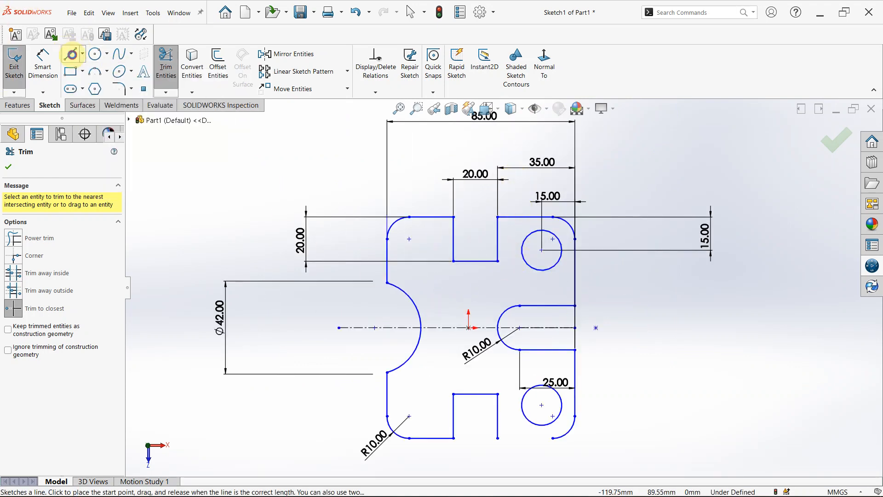
{"action": "left_click", "coordinate": [70, 53]}
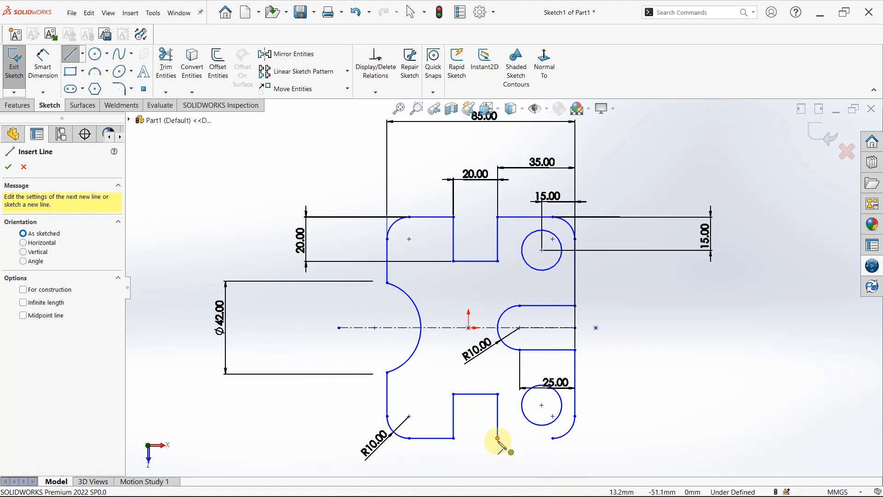
{"action": "left_click_drag", "start_coordinate": [498, 439], "coordinate": [553, 438]}
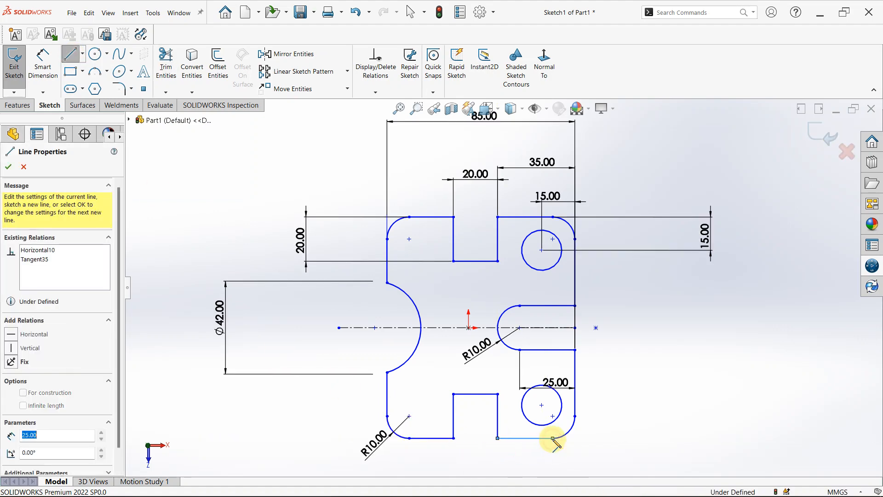
{"action": "key", "text": "Escape"}
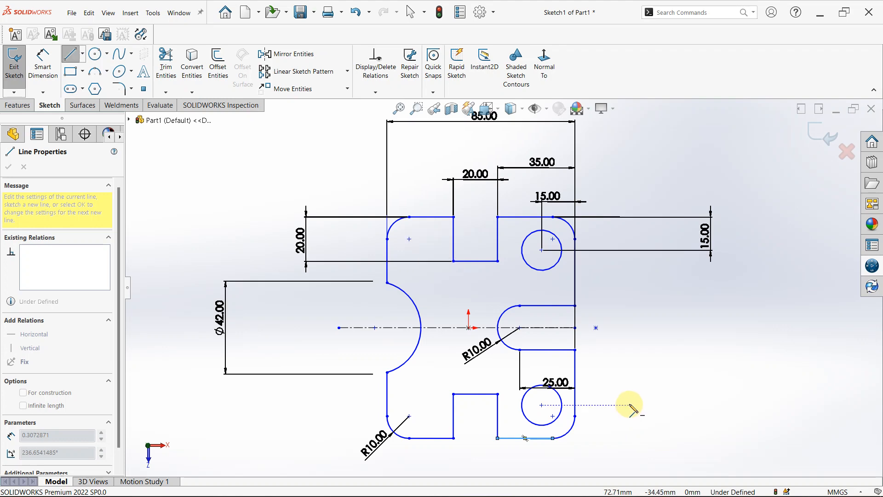
{"action": "key", "text": "Escape"}
{"action": "scroll", "coordinate": [522, 314], "scroll_direction": "down", "scroll_amount": 2}
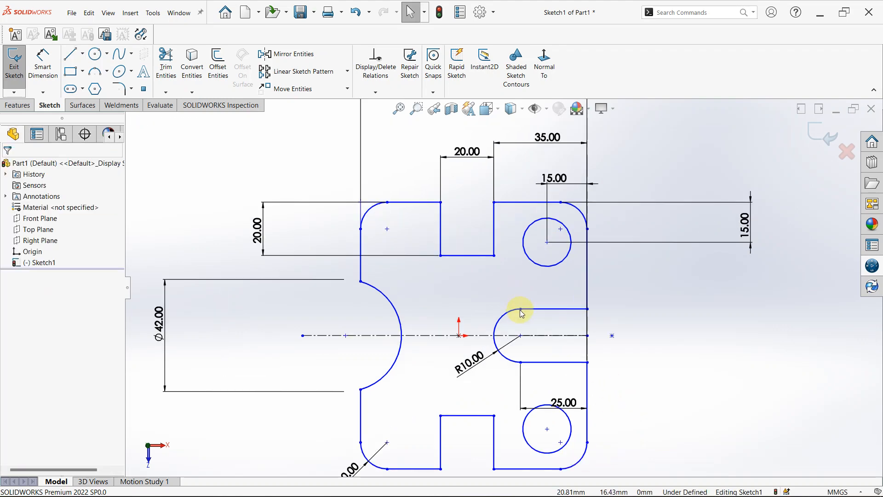
{"action": "scroll", "coordinate": [521, 314], "scroll_direction": "down", "scroll_amount": 1}
{"action": "scroll", "coordinate": [258, 198], "scroll_direction": "up", "scroll_amount": 4}
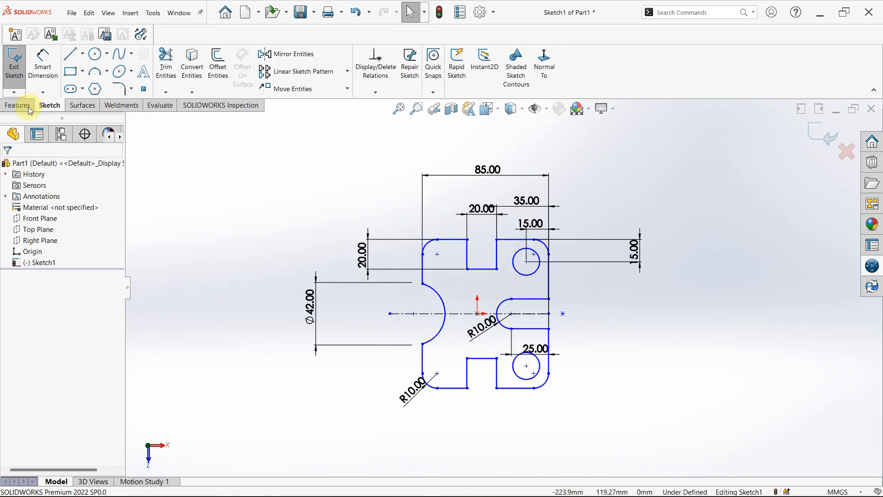
- Extrude the closed profile as a blind boss 10 mm deep from the sketch plane
{"action": "left_click", "coordinate": [14, 107]}
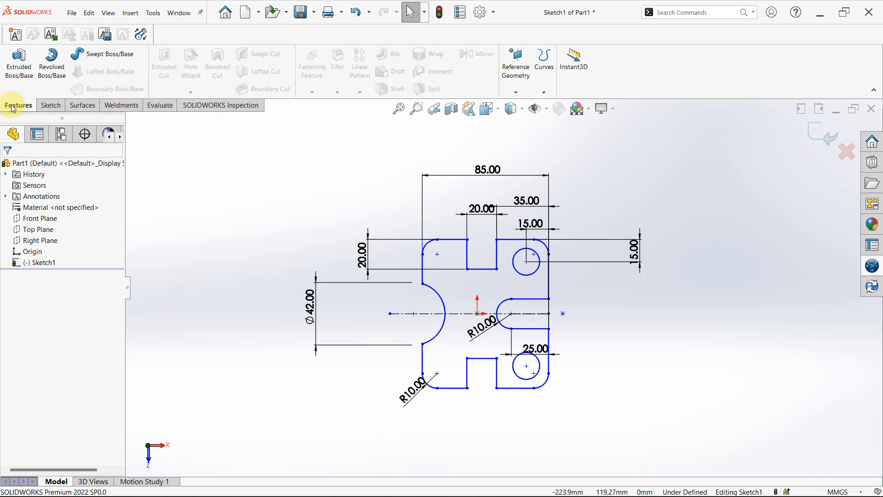
{"action": "left_click", "coordinate": [11, 72]}
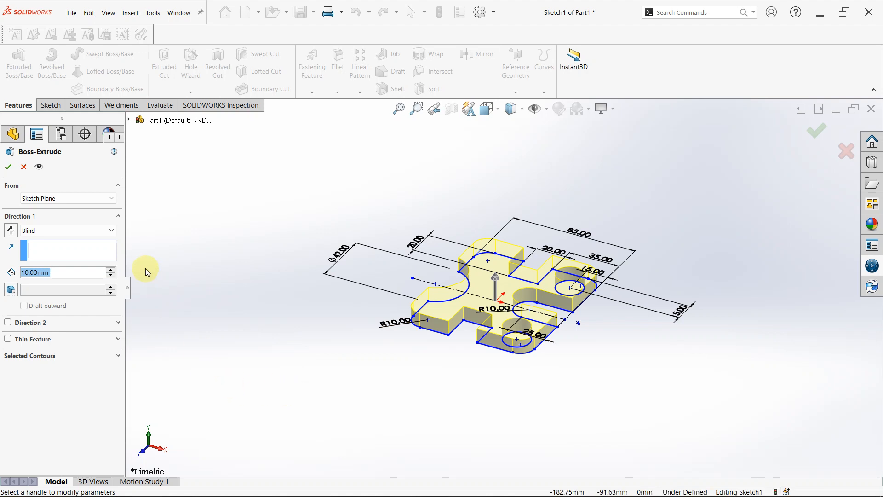
{"action": "left_click", "coordinate": [10, 165]}
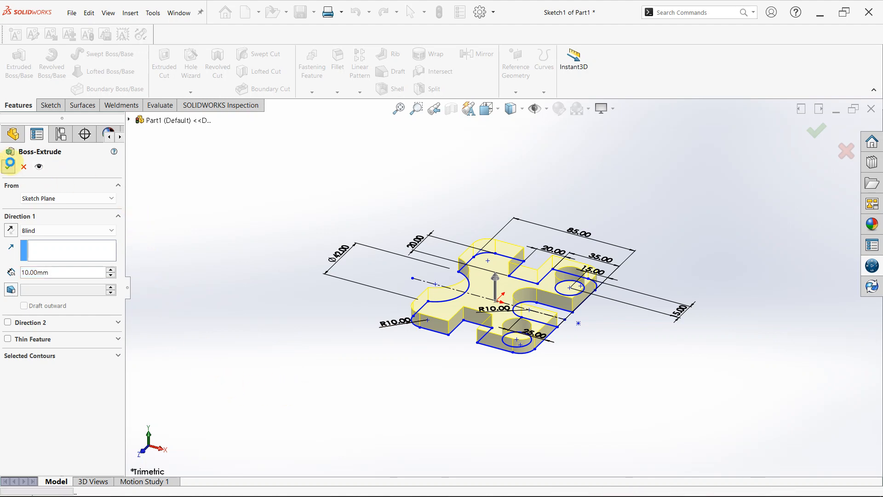
{"action": "middle_click_drag", "start_coordinate": [503, 247], "coordinate": [558, 326]}
{"action": "scroll", "coordinate": [566, 324], "scroll_direction": "down", "scroll_amount": 5}
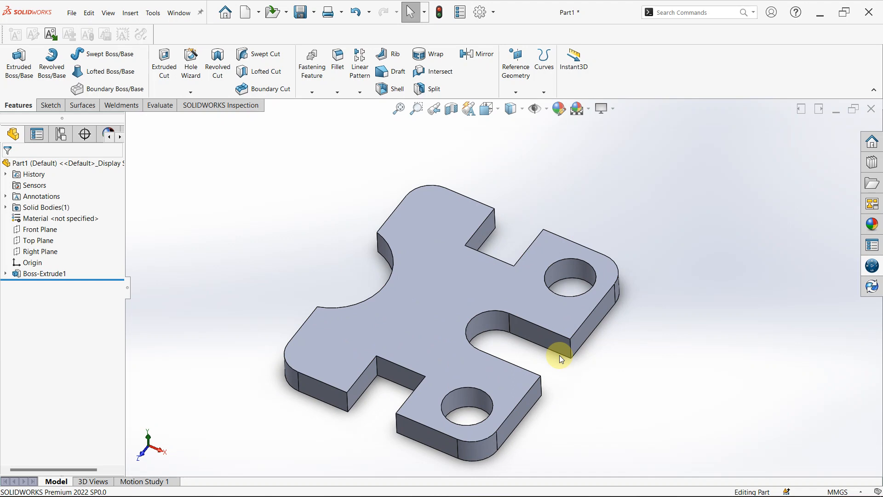
{"action": "scroll", "coordinate": [475, 307], "scroll_direction": "down", "scroll_amount": 3}
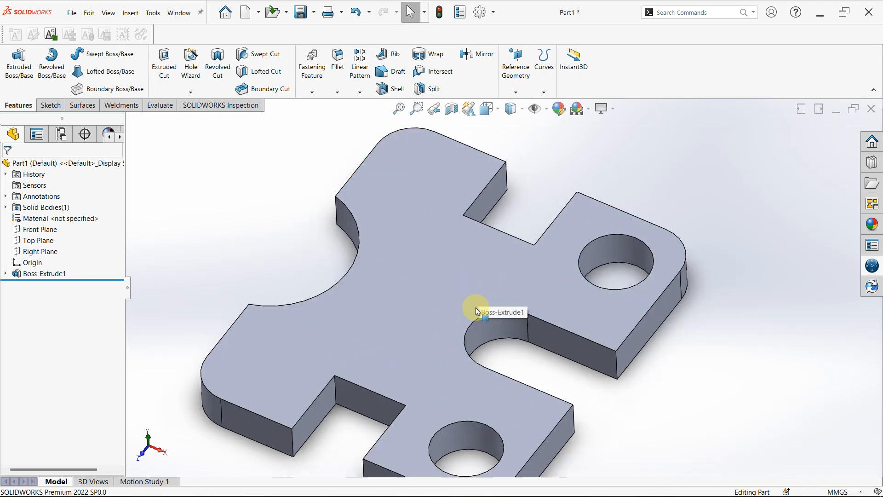
{"action": "scroll", "coordinate": [476, 309], "scroll_direction": "up", "scroll_amount": 4}
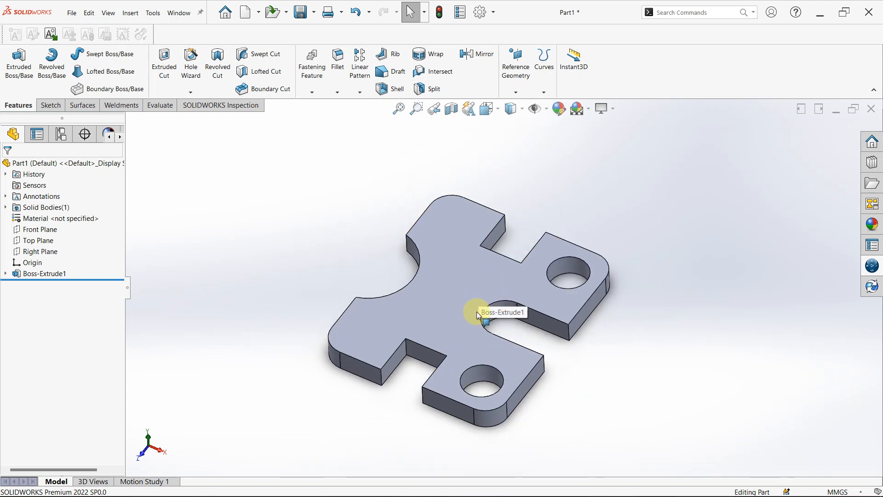
- Delete the extruded boss feature while keeping its sketch
{"action": "left_click", "coordinate": [45, 273]}
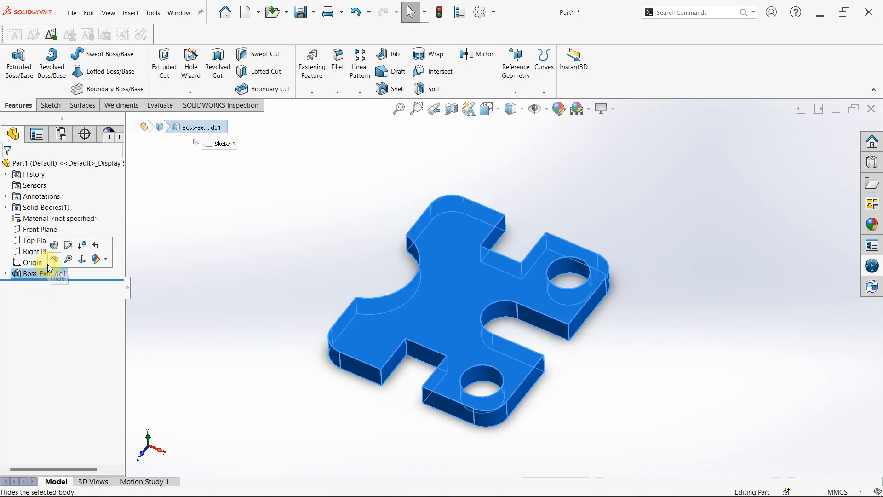
{"action": "key", "text": "Delete"}
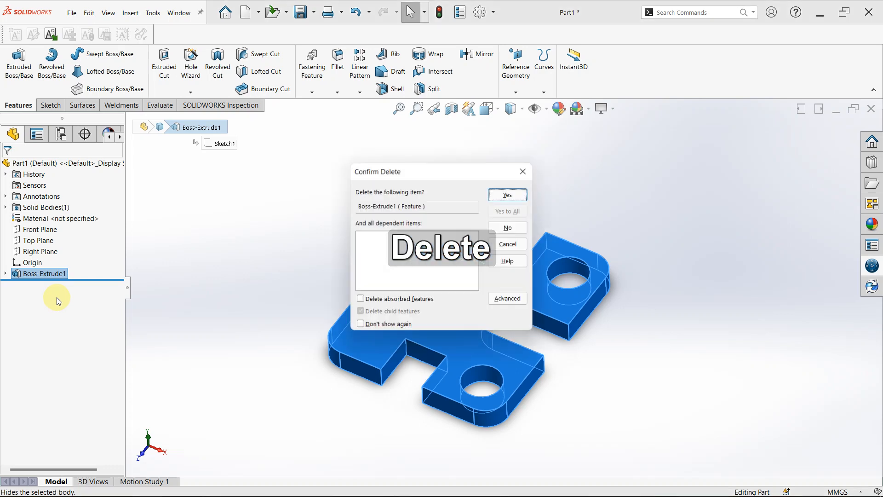
{"action": "key", "text": "Return"}
- Reopen the remaining profile sketch for editing and delete all its geometry
{"action": "left_click", "coordinate": [46, 263]}
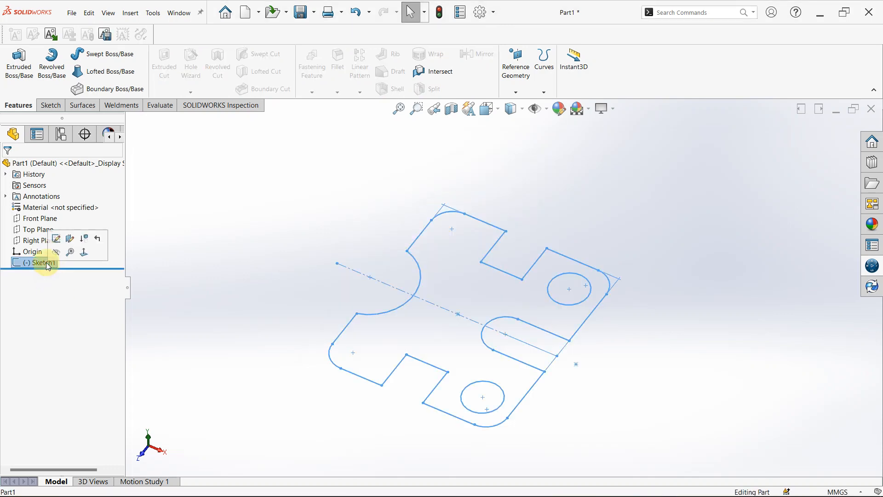
{"action": "left_click", "coordinate": [56, 237]}
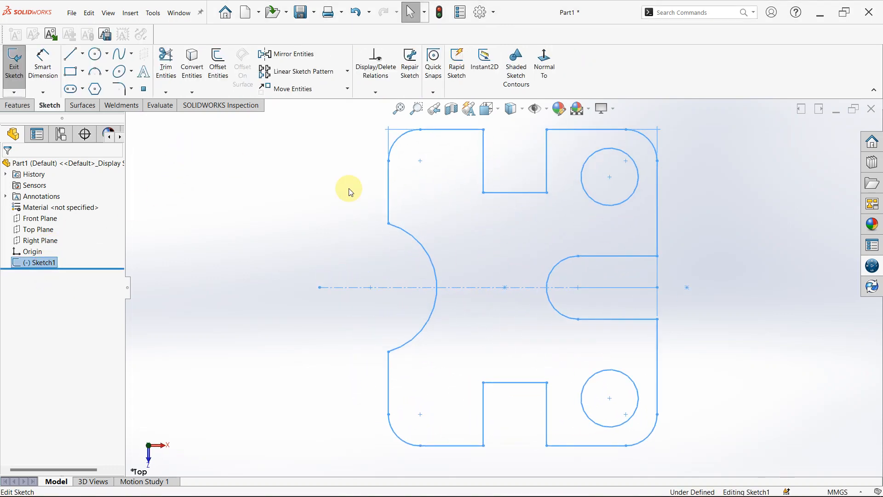
{"action": "scroll", "coordinate": [342, 168], "scroll_direction": "up", "scroll_amount": 3}
{"action": "mouse_move", "coordinate": [330, 166]}
{"action": "left_mouse_down"}
{"action": "mouse_move", "coordinate": [444, 323]}
{"action": "mouse_move", "coordinate": [750, 492]}
{"action": "left_mouse_up"}
{"action": "key", "text": "Delete"}
{"action": "key", "text": "Return"}
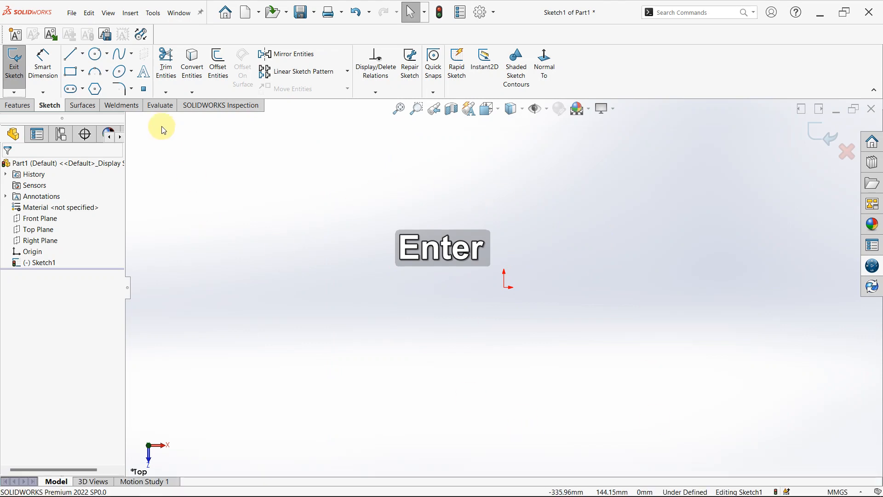
- Sketch two concentric circles centred on the origin, with radii of about 167 mm and about 57 mm
{"action": "left_click", "coordinate": [95, 53]}
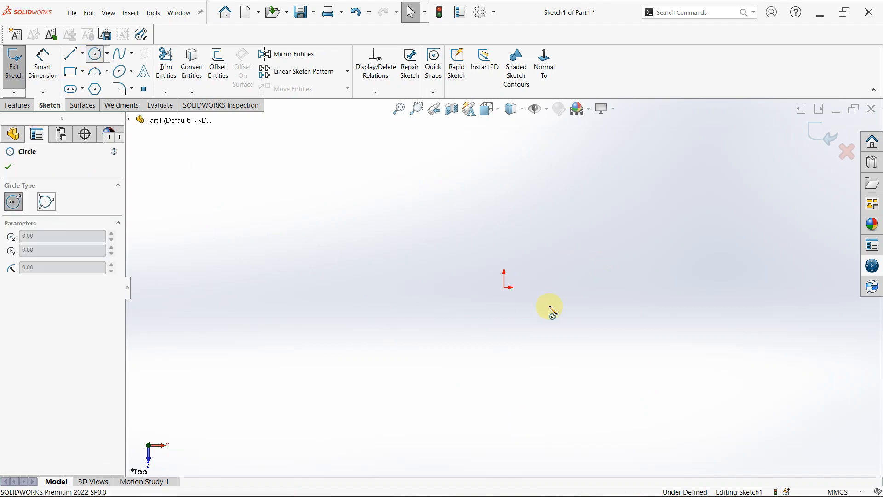
{"action": "left_click", "coordinate": [504, 288]}
{"action": "left_click", "coordinate": [399, 165]}
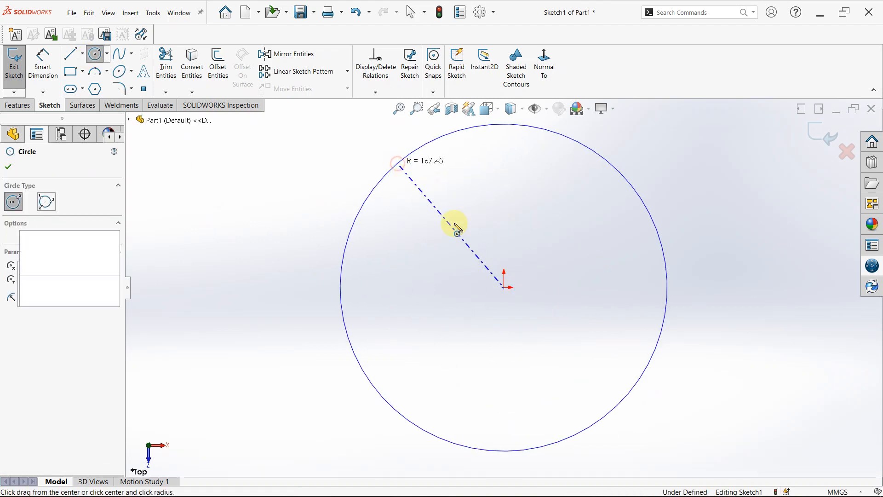
{"action": "left_click", "coordinate": [504, 288]}
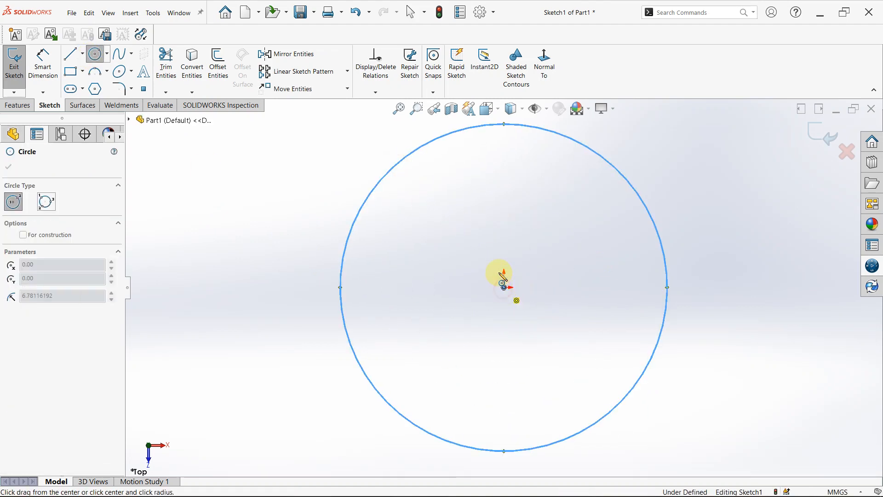
{"action": "left_click", "coordinate": [499, 236]}
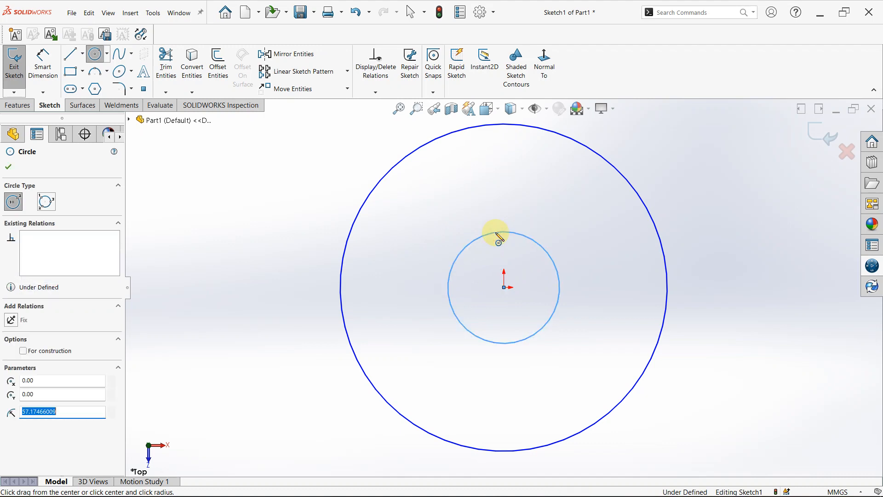
- Draw a vertical centerline through the origin, extending beyond the outer circle at both ends
{"action": "left_click", "coordinate": [72, 54]}
{"action": "left_click", "coordinate": [83, 54]}
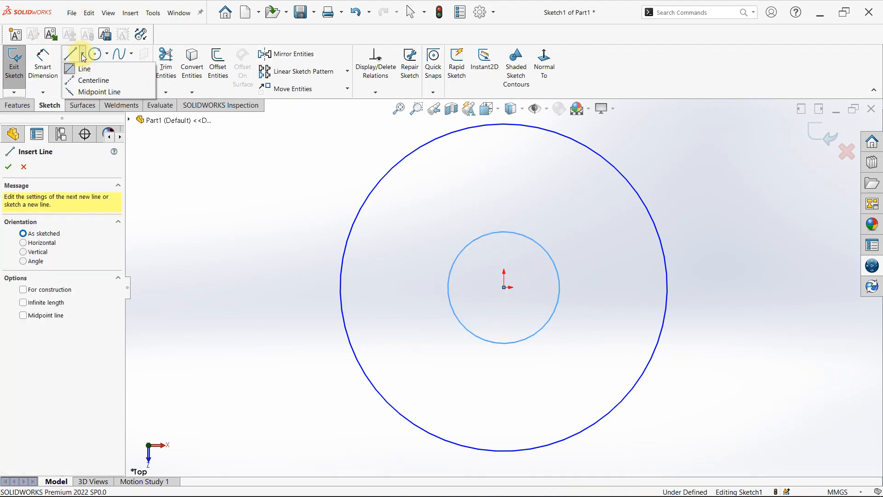
{"action": "left_click", "coordinate": [91, 81]}
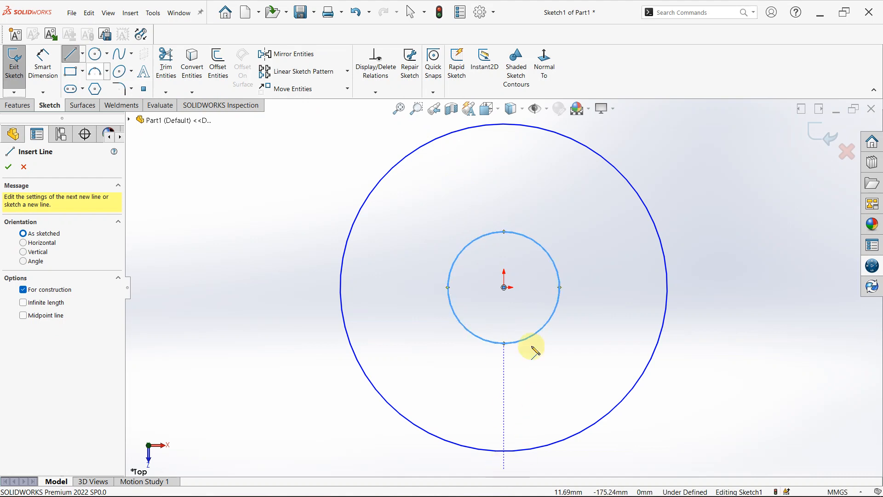
{"action": "scroll", "coordinate": [528, 190], "scroll_direction": "up", "scroll_amount": 4}
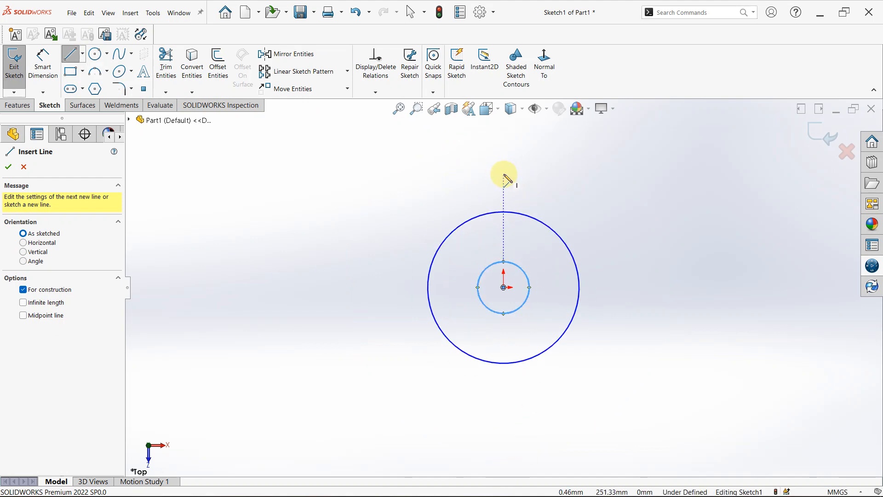
{"action": "left_click", "coordinate": [504, 176]}
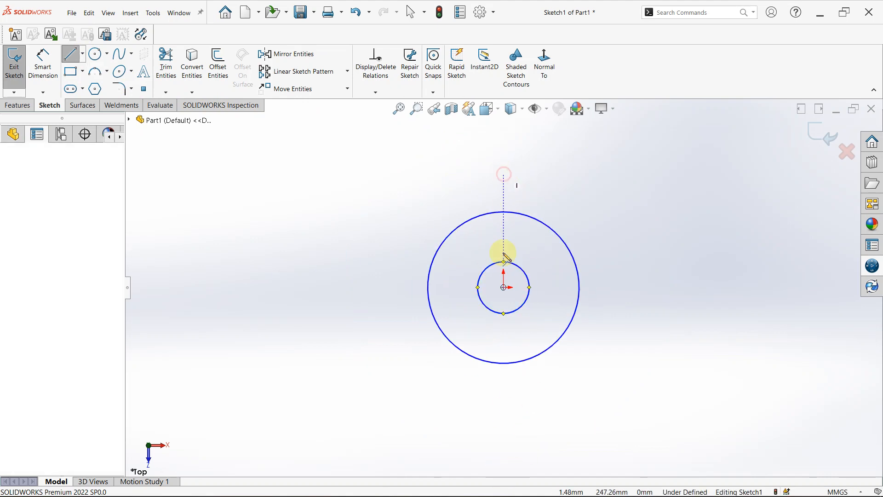
{"action": "left_click", "coordinate": [504, 456]}
{"action": "key", "text": "Escape"}
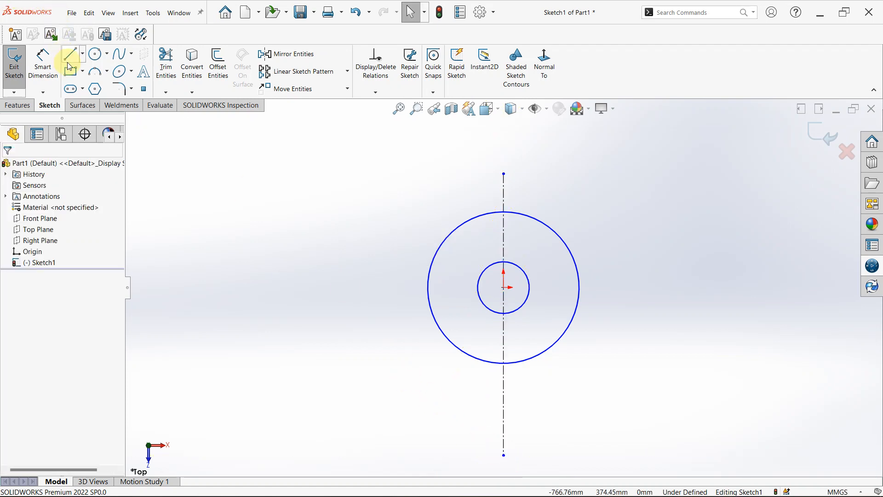
- Draw a horizontal centerline through the origin, extending beyond the outer circle on both sides
{"action": "left_click", "coordinate": [83, 54]}
{"action": "left_click", "coordinate": [95, 80]}
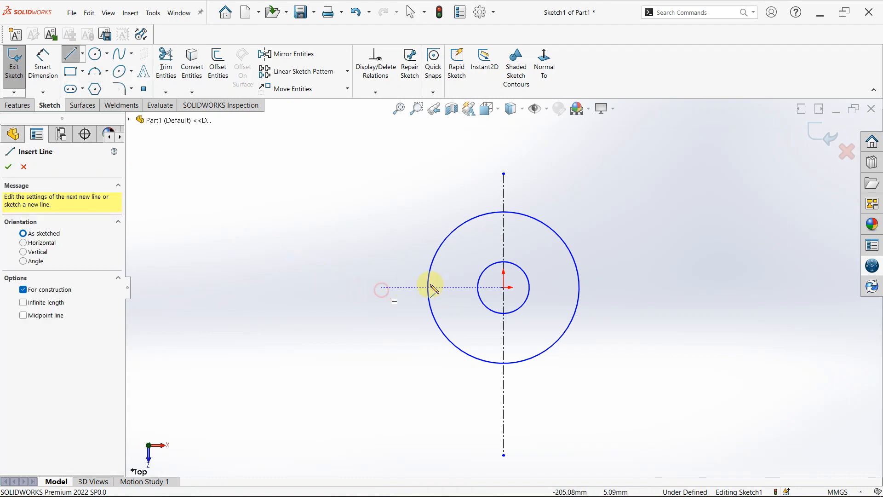
{"action": "left_click", "coordinate": [702, 289]}
{"action": "key", "text": "Escape"}
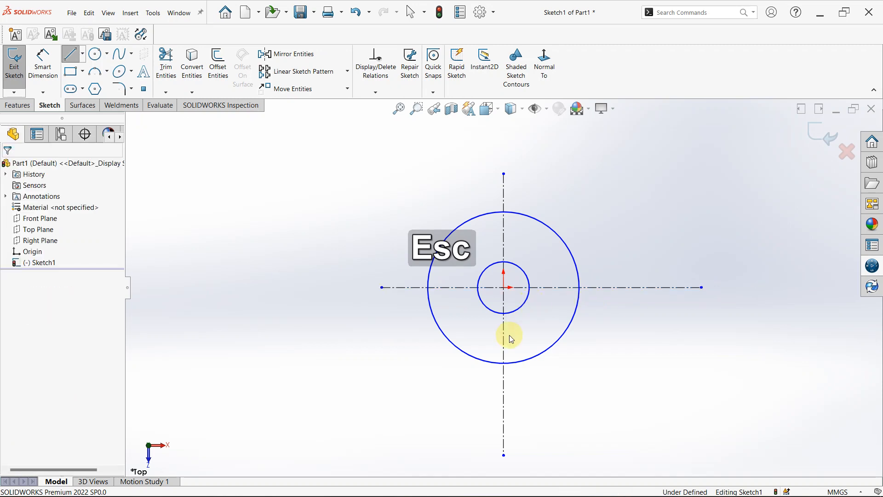
- Dimension the originally larger circle with a diameter of 100 mm
{"action": "scroll", "coordinate": [506, 318], "scroll_direction": "up", "scroll_amount": 2}
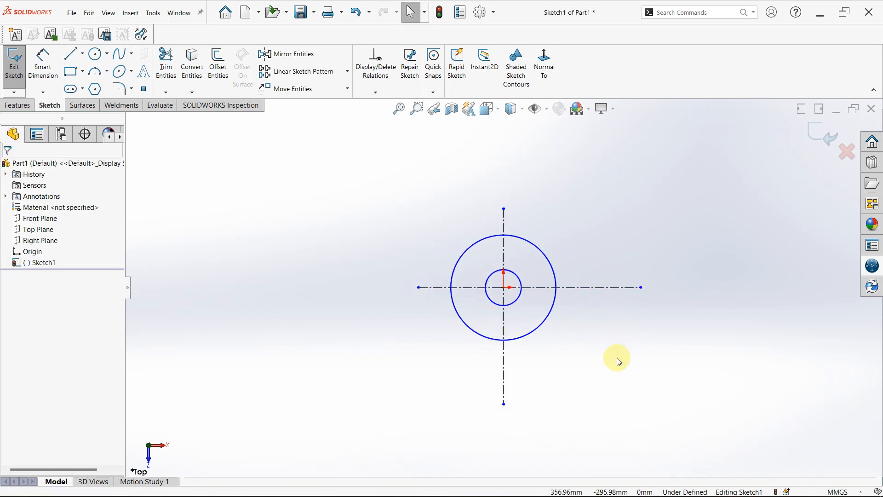
{"action": "right_click_drag", "start_coordinate": [617, 358], "coordinate": [615, 322]}
{"action": "left_click", "coordinate": [549, 261]}
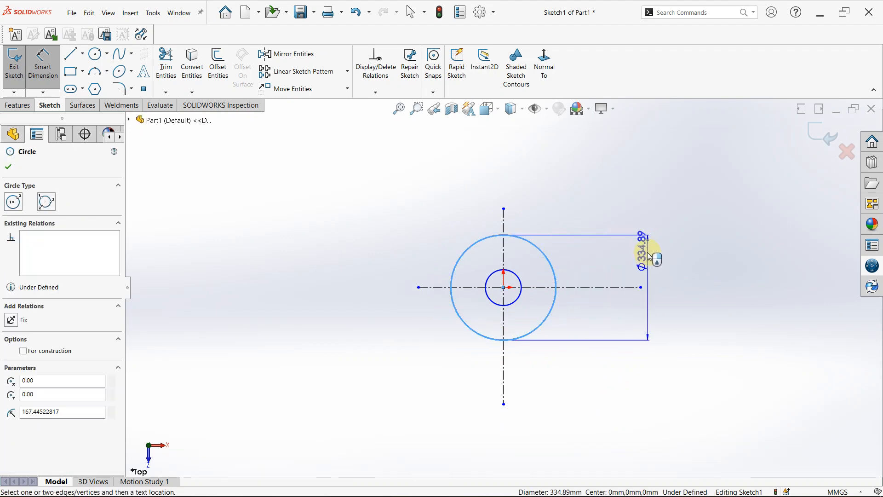
{"action": "left_click", "coordinate": [646, 257]}
{"action": "type", "text": "100"}
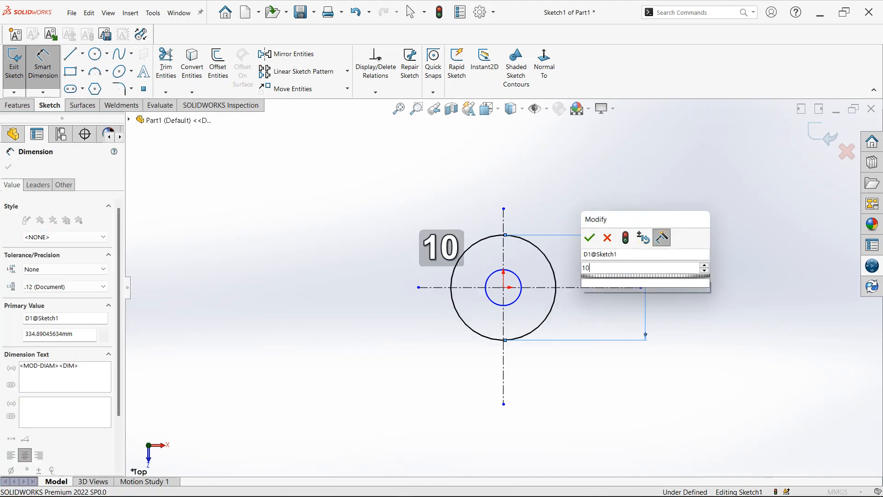
{"action": "key", "text": "Return"}
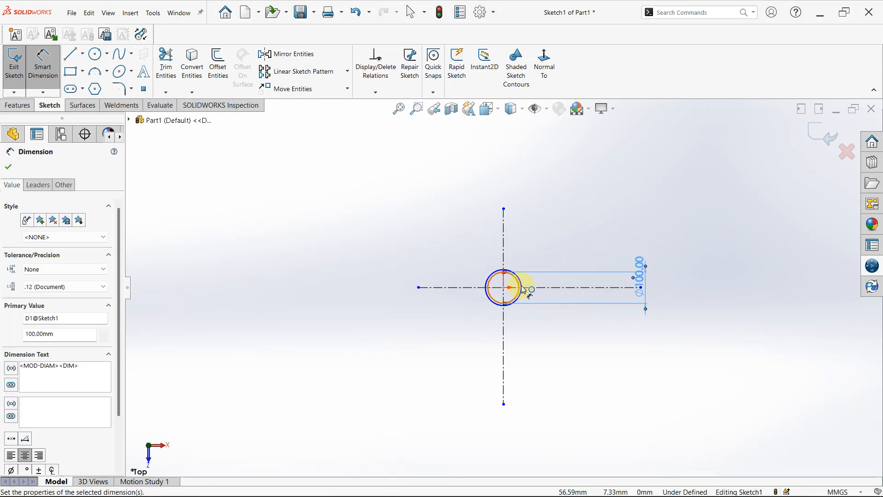
{"action": "scroll", "coordinate": [527, 287], "scroll_direction": "down", "scroll_amount": 5}
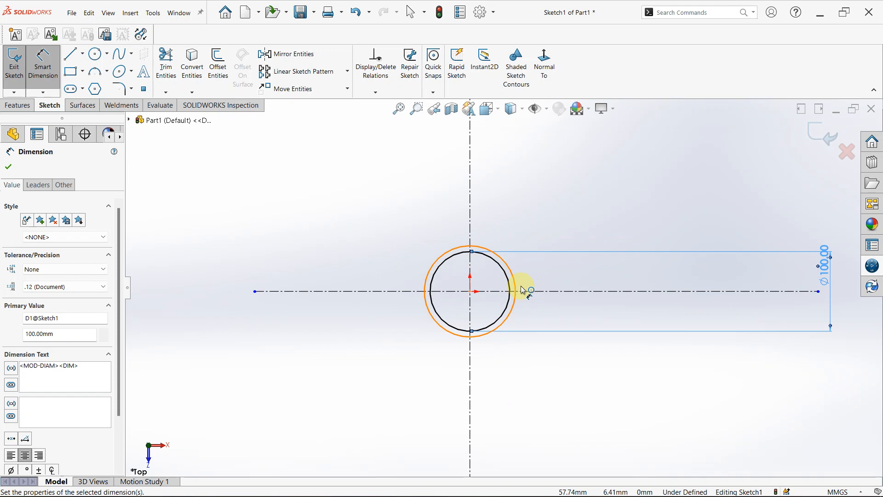
{"action": "scroll", "coordinate": [523, 290], "scroll_direction": "down", "scroll_amount": 2}
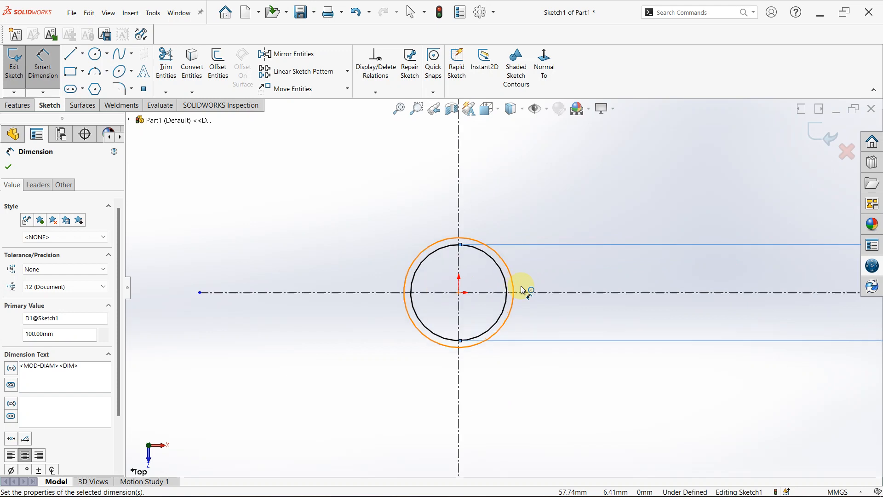
{"action": "left_click", "coordinate": [486, 257]}
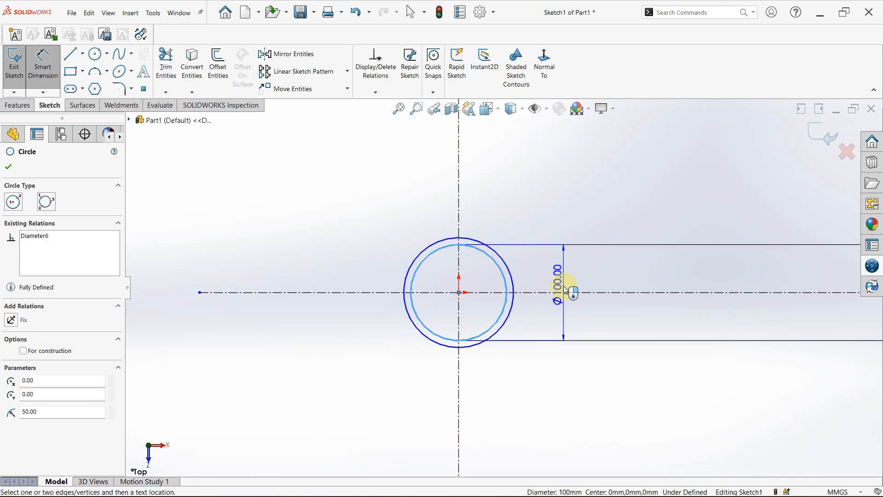
{"action": "left_click", "coordinate": [564, 286]}
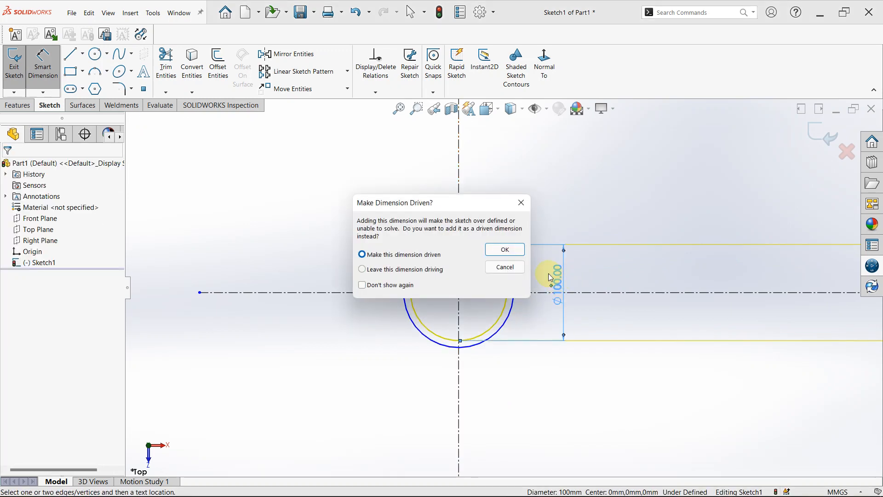
{"action": "left_click", "coordinate": [522, 203]}
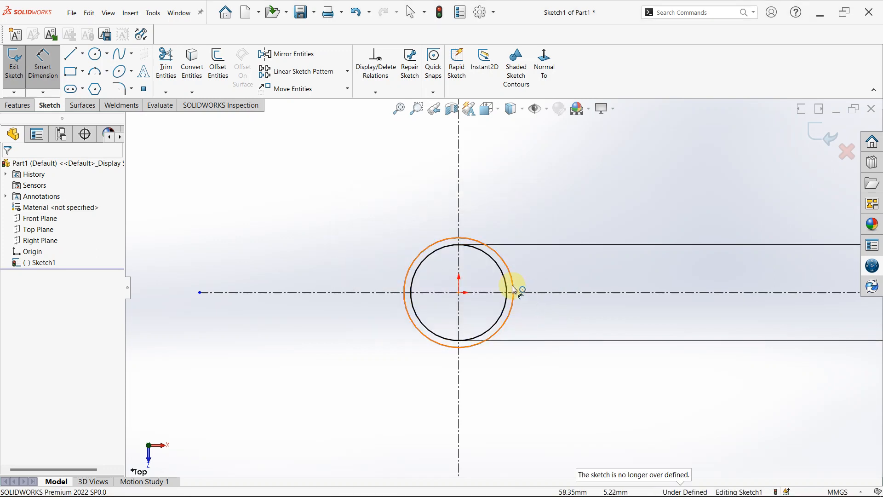
- Dimension the undimensioned concentric circle with a diameter of 30 mm
{"action": "left_click", "coordinate": [513, 289]}
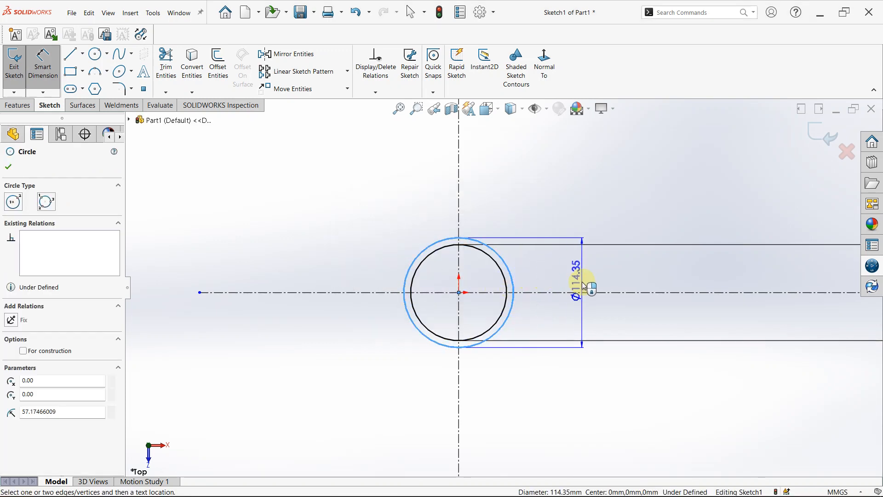
{"action": "left_click", "coordinate": [582, 282]}
{"action": "type", "text": "3"}
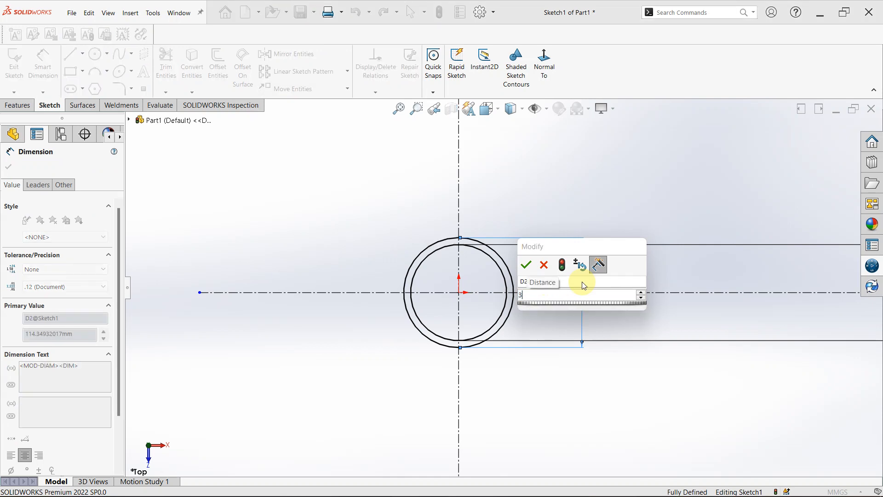
{"action": "type", "text": "0"}
{"action": "key", "text": "Return"}
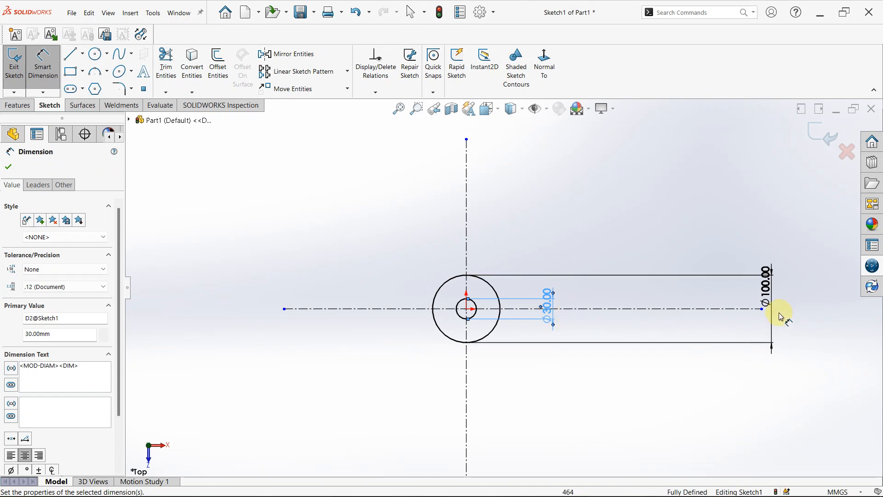
{"action": "key", "text": "Escape"}
{"action": "key", "text": "Escape"}
- Shorten both centerlines to end about 77 mm either side of the origin horizontally, about 83 mm above and 99 mm below it
{"action": "left_click_drag", "start_coordinate": [764, 309], "coordinate": [519, 309]}
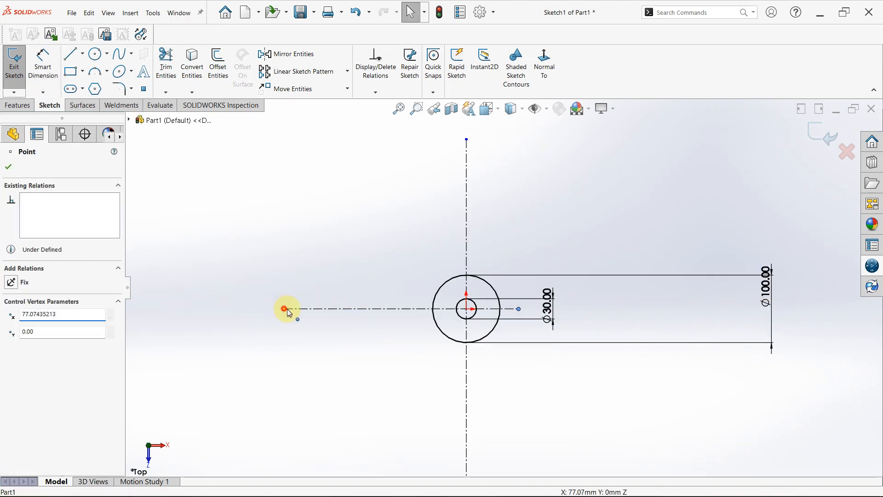
{"action": "left_click_drag", "start_coordinate": [285, 310], "coordinate": [416, 309]}
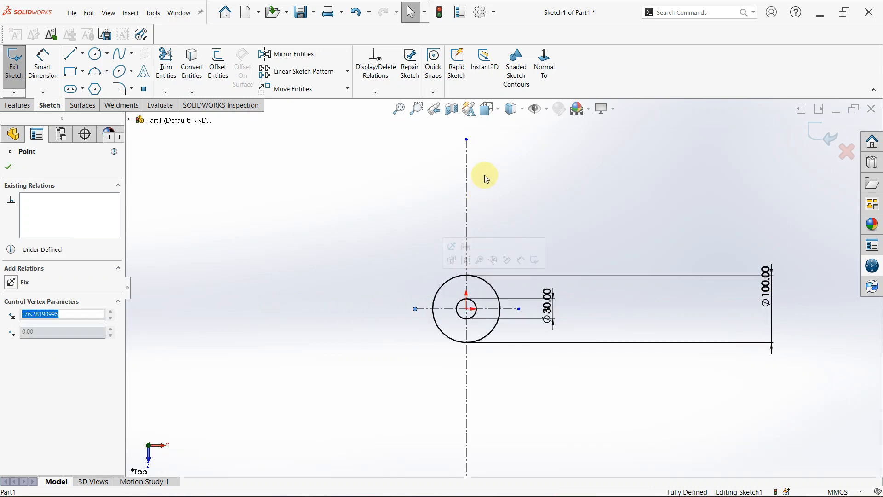
{"action": "left_click_drag", "start_coordinate": [467, 138], "coordinate": [468, 252]}
{"action": "scroll", "coordinate": [494, 391], "scroll_direction": "down", "scroll_amount": 2}
{"action": "scroll", "coordinate": [496, 393], "scroll_direction": "up", "scroll_amount": 3}
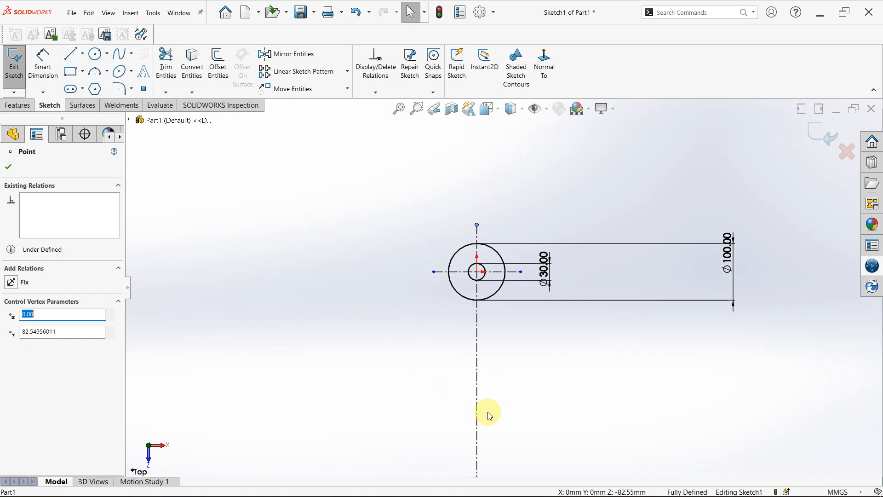
{"action": "left_click_drag", "start_coordinate": [487, 425], "coordinate": [487, 316]}
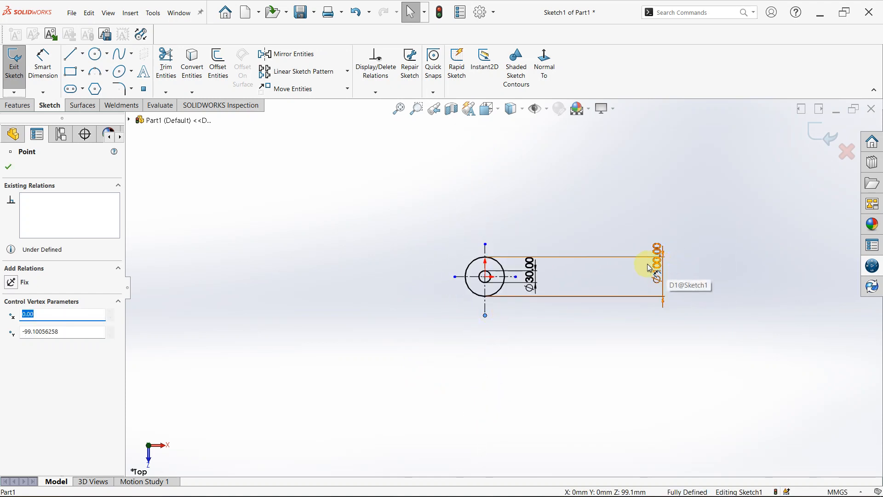
- Move the 100 mm diameter dimension closer to the circles
{"action": "mouse_move", "coordinate": [665, 268]}
{"action": "left_mouse_down"}
{"action": "mouse_move", "coordinate": [623, 281]}
{"action": "mouse_move", "coordinate": [558, 276]}
{"action": "left_mouse_up"}
{"action": "scroll", "coordinate": [457, 276], "scroll_direction": "down", "scroll_amount": 5}
{"action": "scroll", "coordinate": [508, 272], "scroll_direction": "down", "scroll_amount": 4}
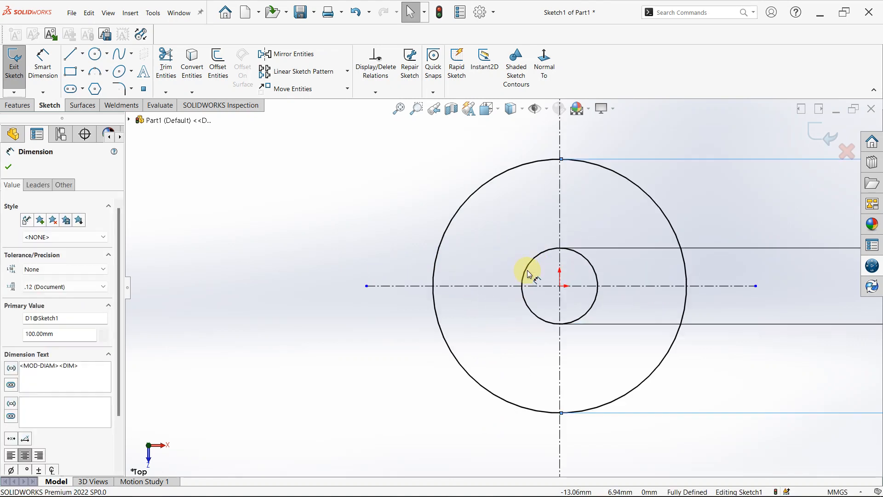
{"action": "scroll", "coordinate": [575, 264], "scroll_direction": "up", "scroll_amount": 1}
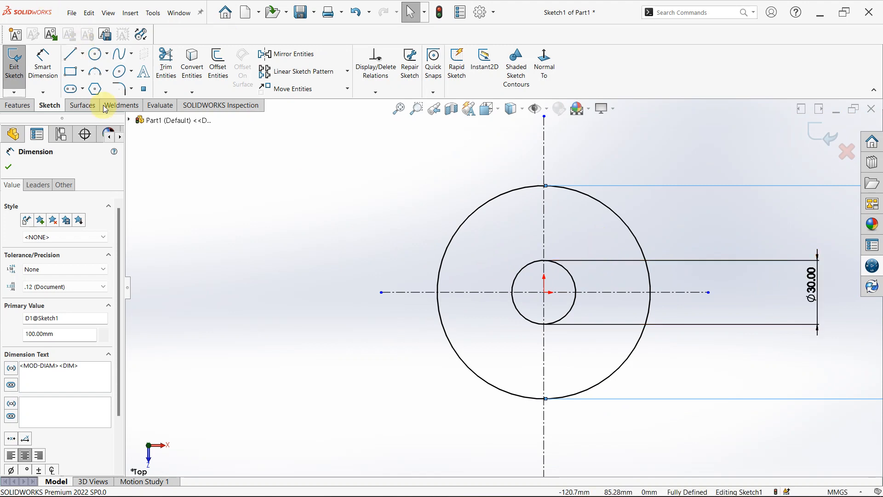
- Draw a third circle centred on the origin between the 30 mm and 100 mm circles, with a radius of about 37 mm
{"action": "left_click", "coordinate": [102, 55]}
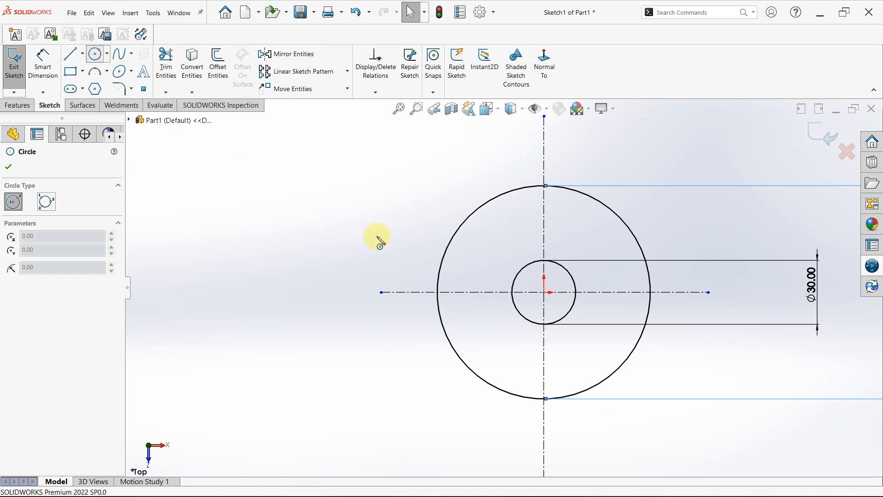
{"action": "left_click", "coordinate": [544, 293]}
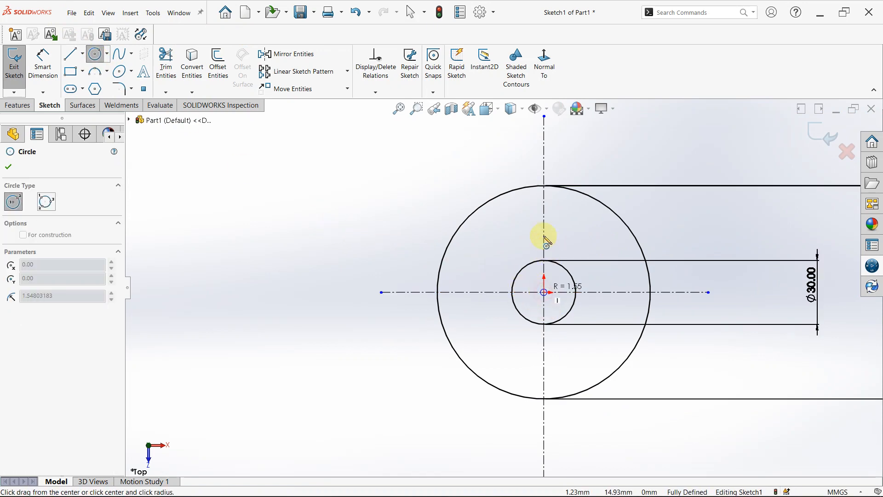
{"action": "left_click", "coordinate": [538, 214]}
{"action": "key", "text": "f"}
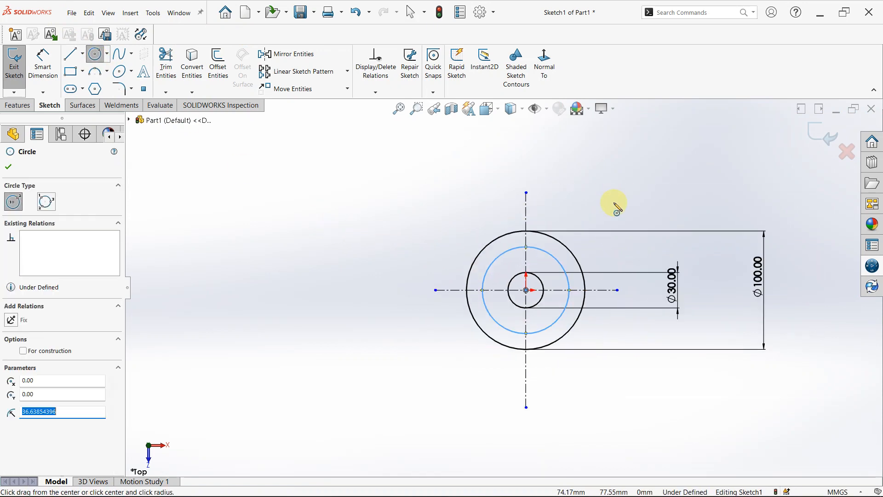
- Dimension the third circle with a diameter of 120 mm
{"action": "right_click_drag", "start_coordinate": [663, 375], "coordinate": [666, 292]}
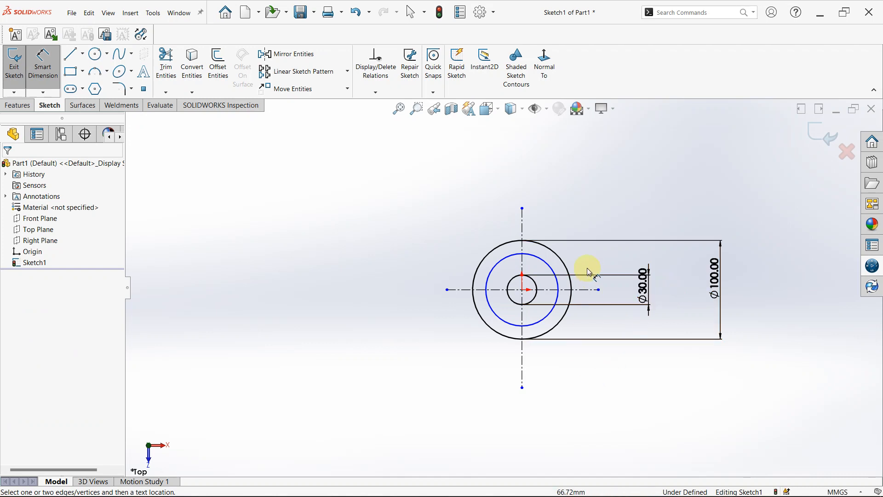
{"action": "left_click", "coordinate": [543, 263]}
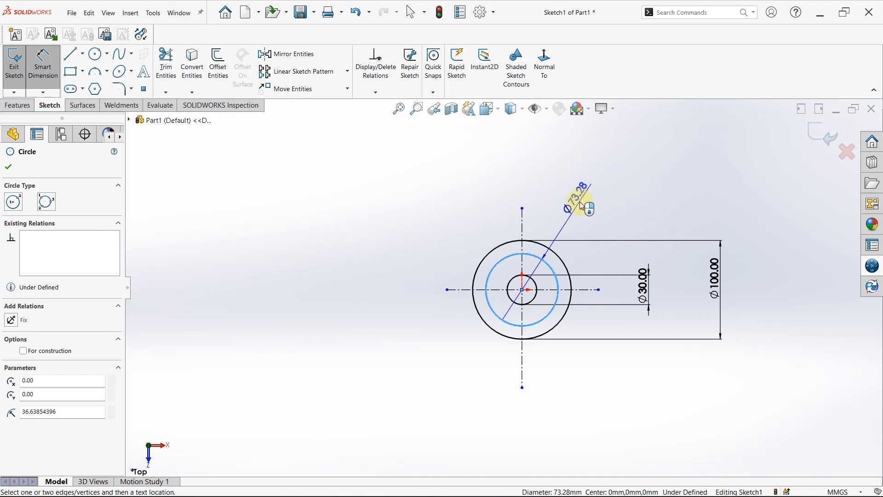
{"action": "left_click", "coordinate": [580, 202]}
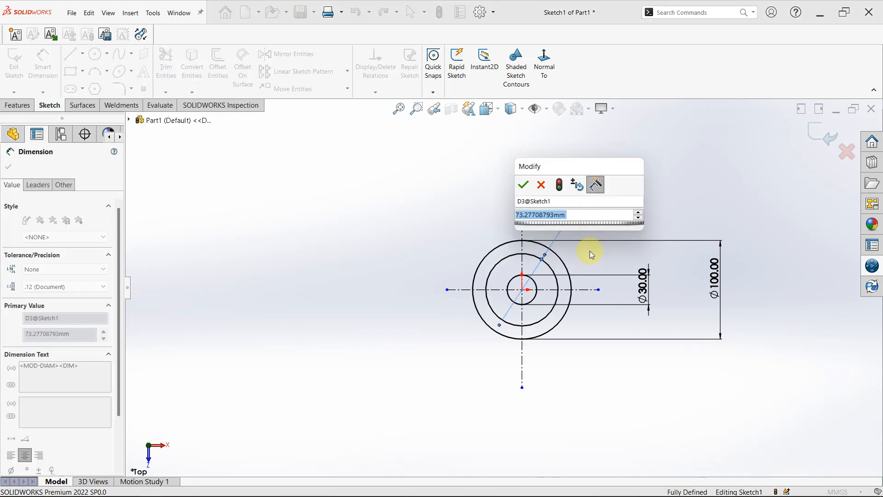
{"action": "type", "text": "120"}
{"action": "key", "text": "Return"}
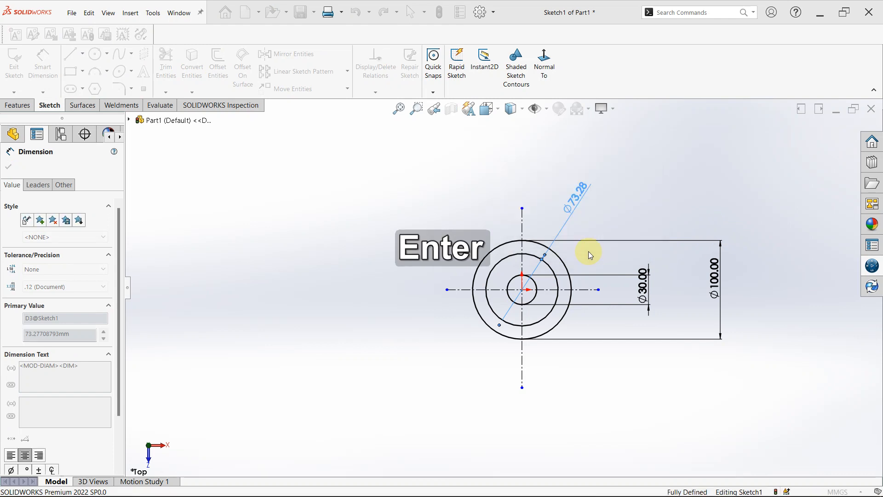
{"action": "scroll", "coordinate": [588, 292], "scroll_direction": "down", "scroll_amount": 3}
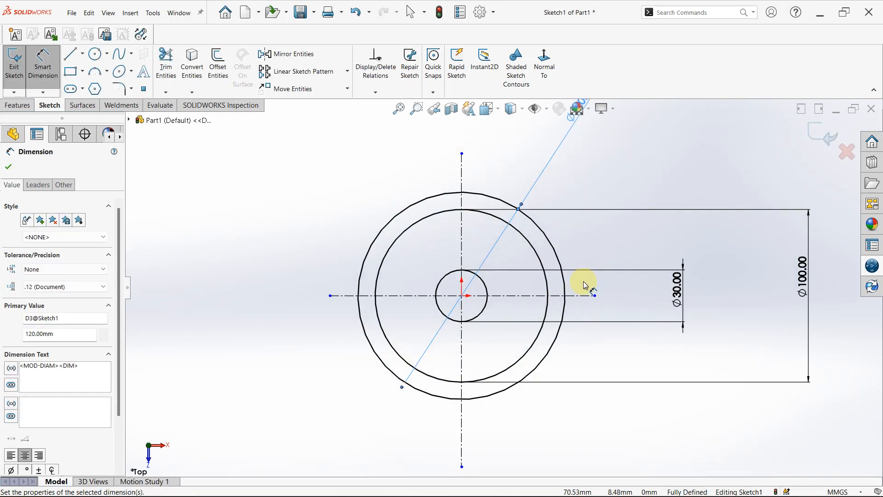
{"action": "key", "text": "Escape"}
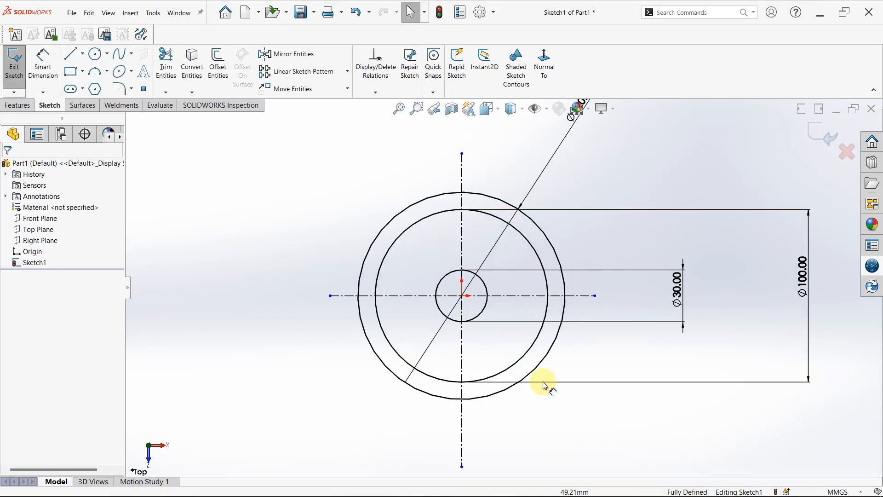
- Undo the last diameter change and set the third circle's diameter to 120 mm again
{"action": "key", "text": "ctrl+z"}
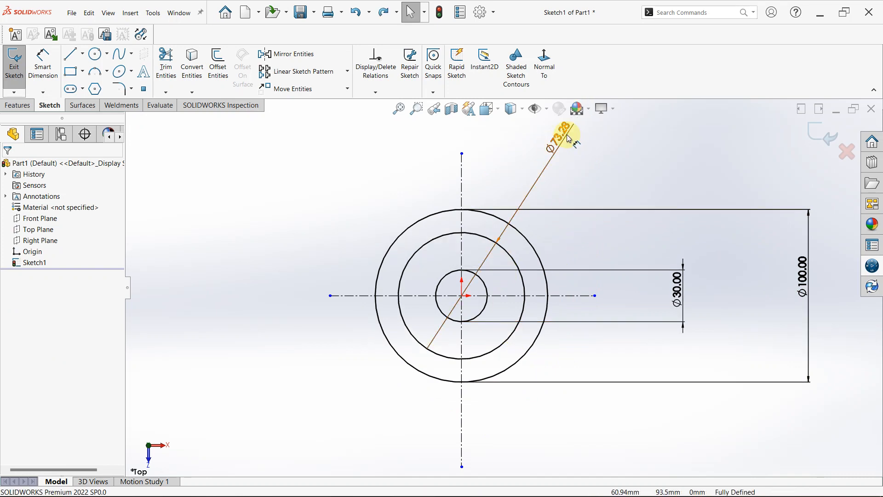
{"action": "double_click", "coordinate": [567, 133]}
{"action": "type", "text": "12"}
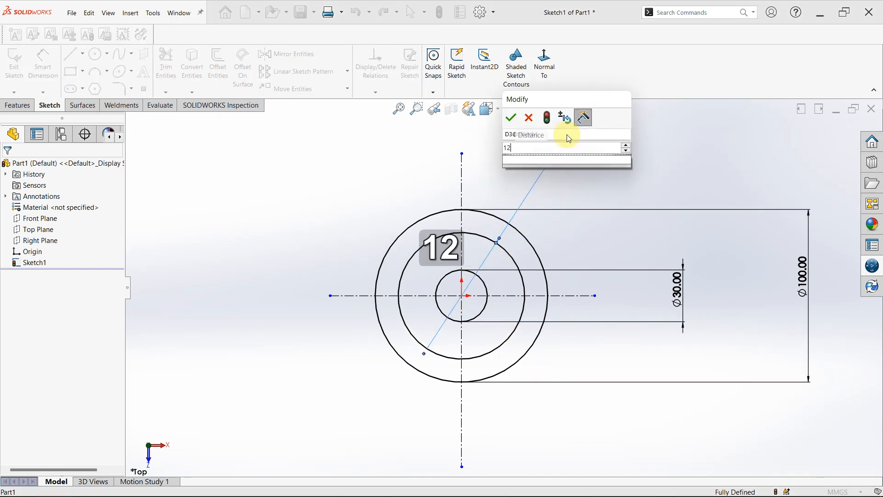
{"action": "key", "text": "Return"}
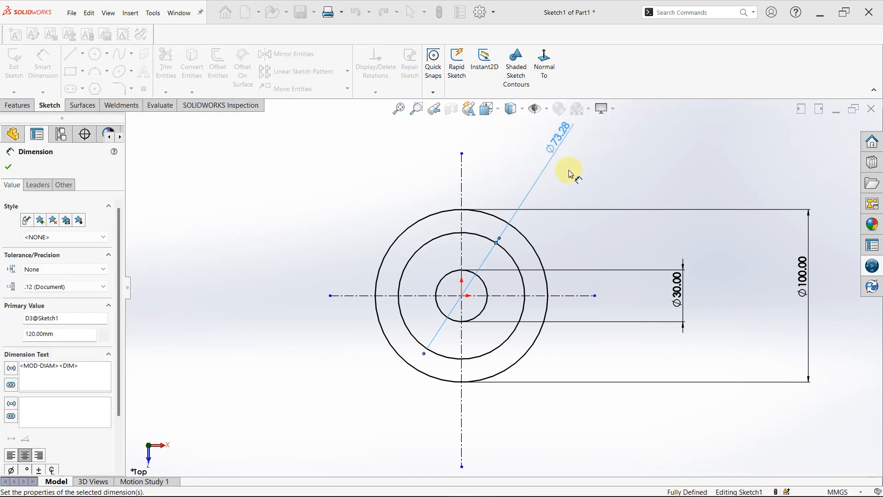
{"action": "key", "text": "Escape"}
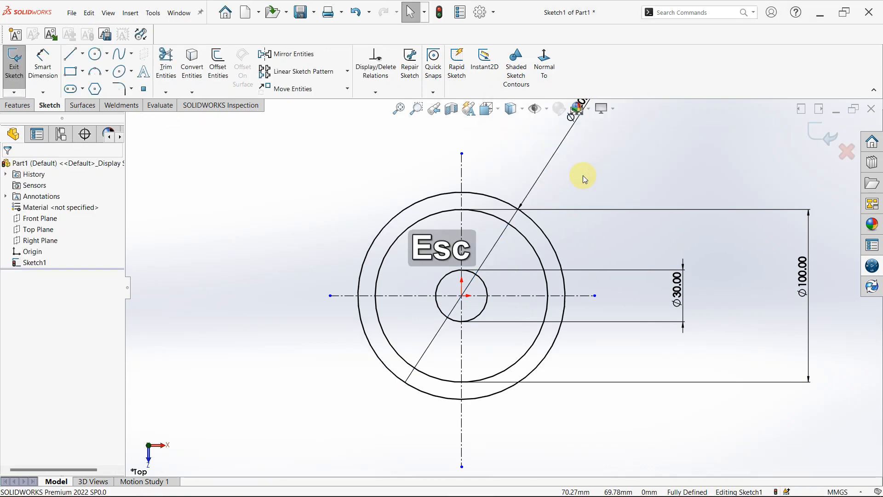
- Offset the vertical centerline by 10 mm in the reversed direction, placing the new line right of the origin
{"action": "scroll", "coordinate": [583, 175], "scroll_direction": "down", "scroll_amount": 2}
{"action": "scroll", "coordinate": [552, 221], "scroll_direction": "up", "scroll_amount": 4}
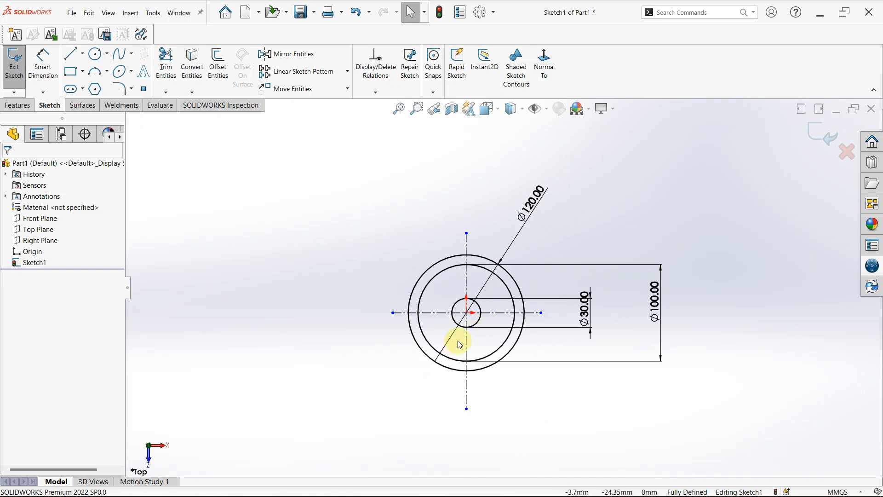
{"action": "scroll", "coordinate": [465, 294], "scroll_direction": "down", "scroll_amount": 2}
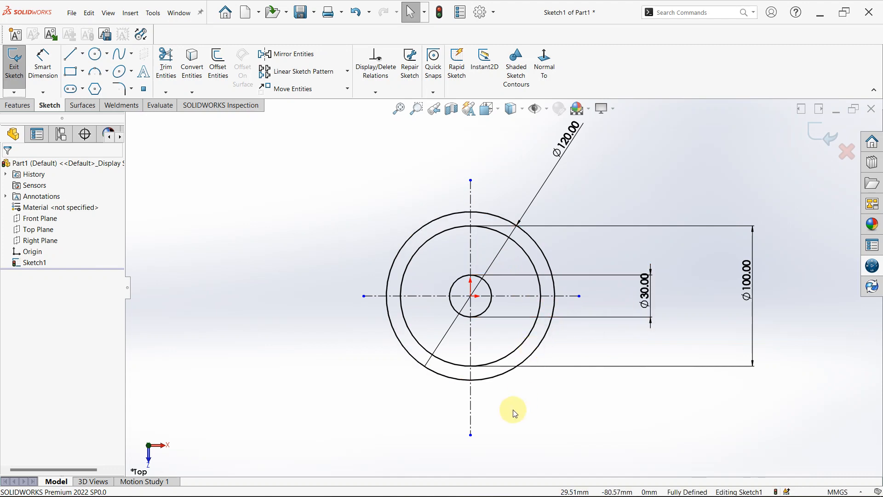
{"action": "scroll", "coordinate": [532, 322], "scroll_direction": "down", "scroll_amount": 1}
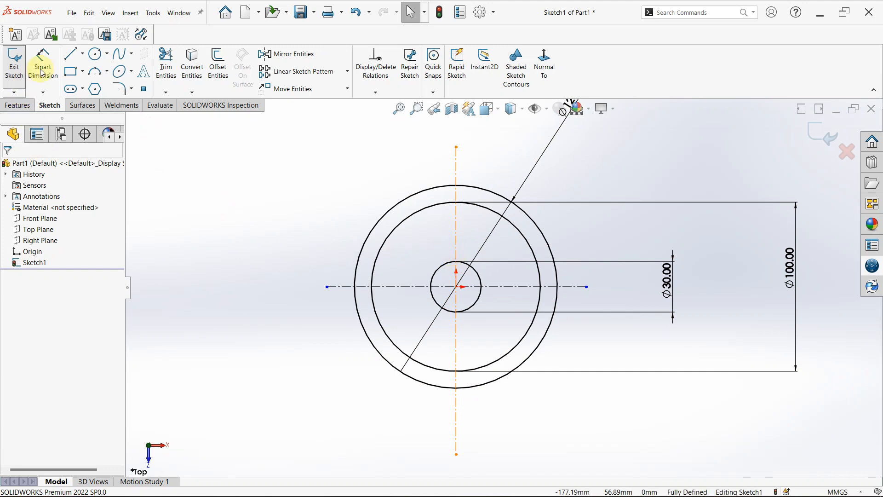
{"action": "left_click", "coordinate": [208, 76]}
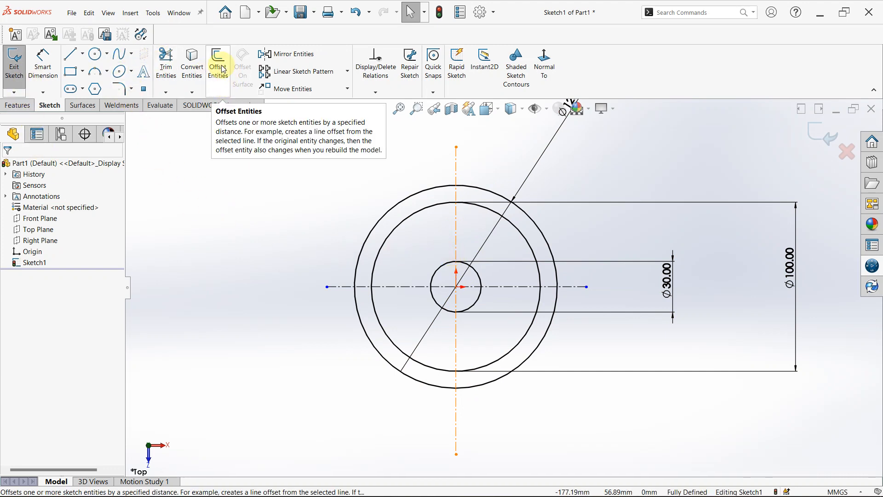
{"action": "left_click", "coordinate": [459, 232]}
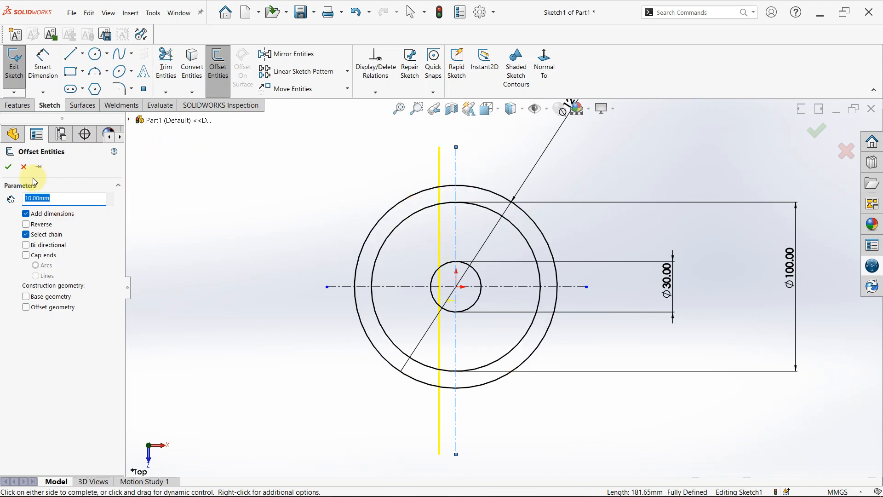
{"action": "left_click", "coordinate": [26, 224]}
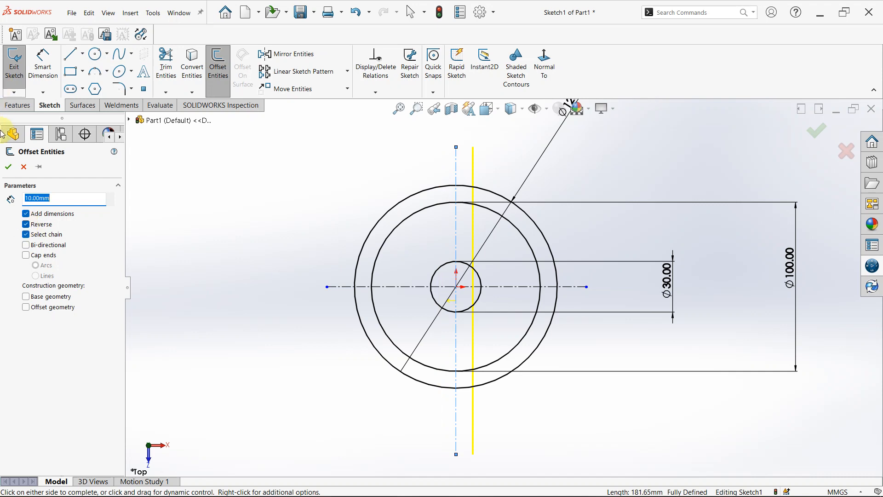
{"action": "left_click", "coordinate": [9, 168]}
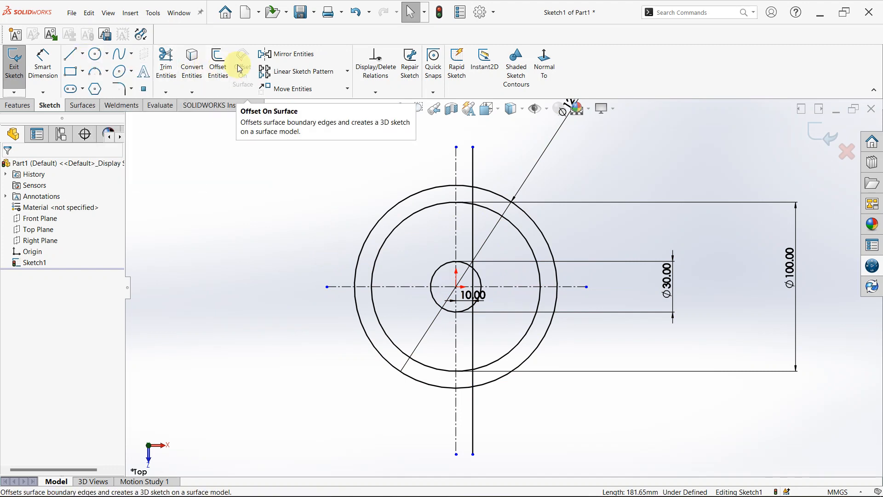
- Offset the horizontal centerline by 10 mm, placing the new line below the origin
{"action": "left_click", "coordinate": [218, 62]}
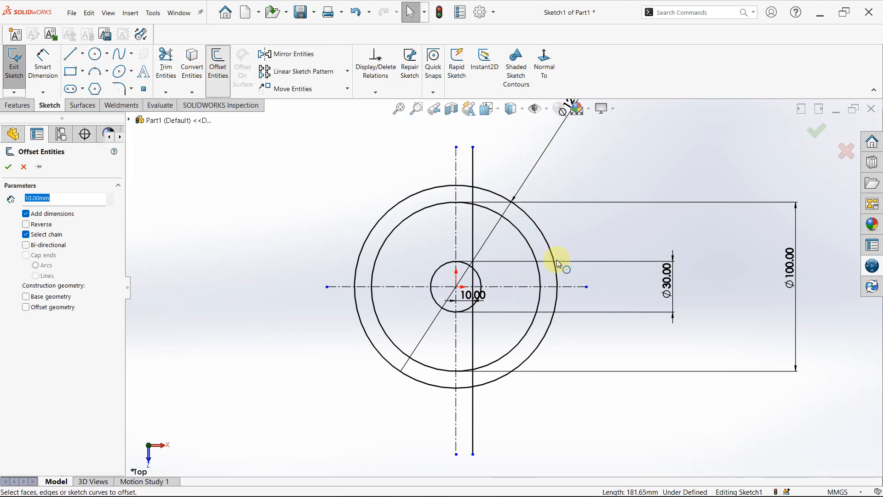
{"action": "left_click", "coordinate": [518, 287]}
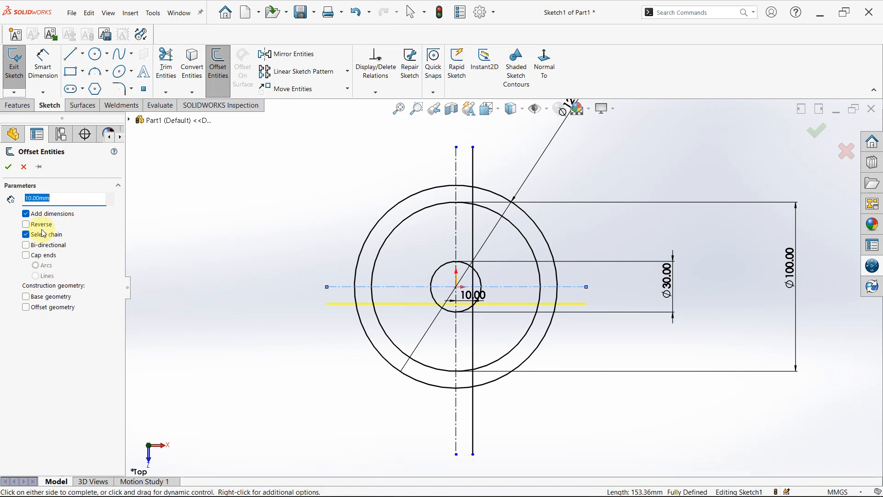
{"action": "left_click", "coordinate": [9, 167]}
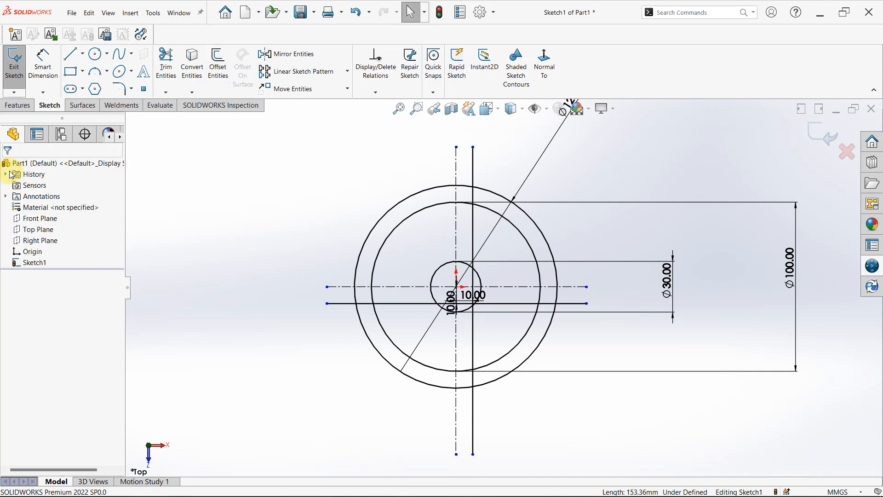
- Replace the horizontal line below the origin with a reversed 10 mm offset of the horizontal centerline, placed above the origin
{"action": "left_click", "coordinate": [544, 304]}
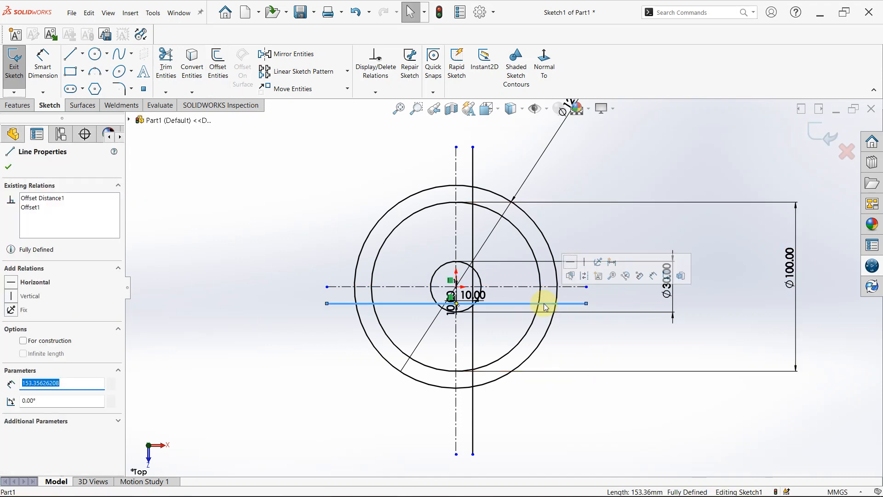
{"action": "key", "text": "Delete"}
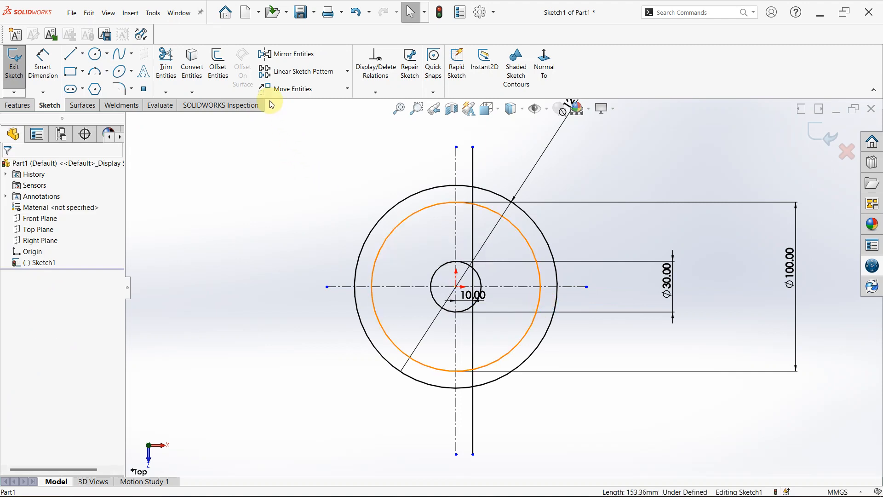
{"action": "left_click", "coordinate": [219, 69]}
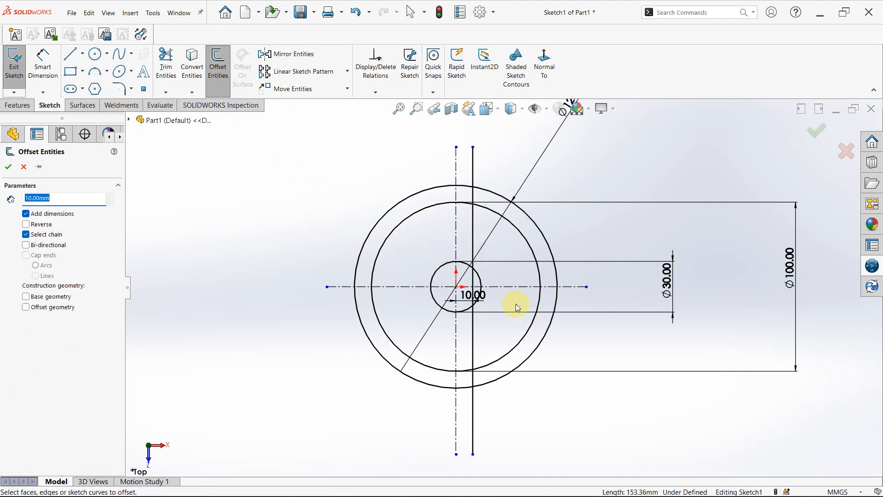
{"action": "left_click", "coordinate": [517, 287]}
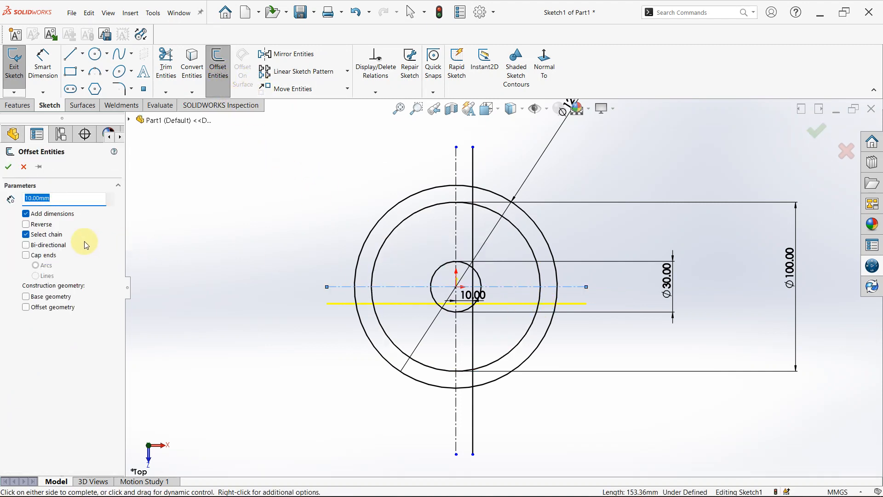
{"action": "left_click", "coordinate": [26, 224]}
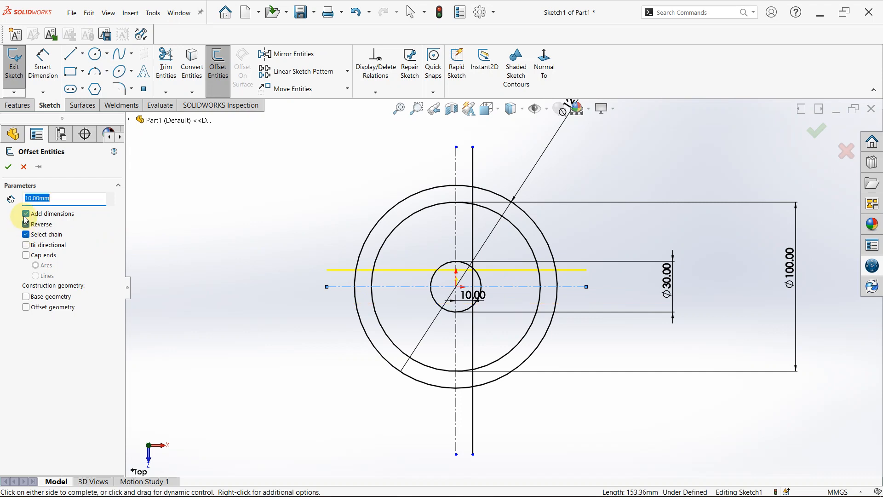
{"action": "left_click", "coordinate": [8, 172]}
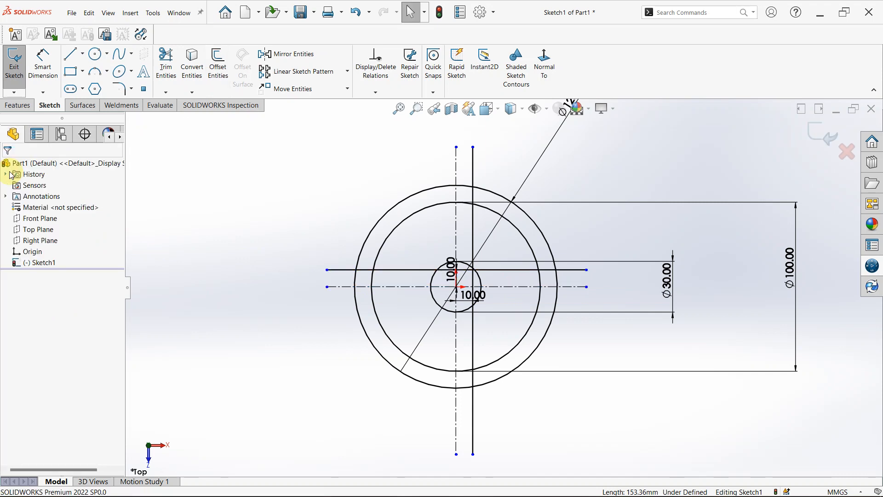
- Try a driven dimension between the horizontal line above the origin and the horizontal centerline, and delete that dimension
{"action": "scroll", "coordinate": [489, 271], "scroll_direction": "down", "scroll_amount": 3}
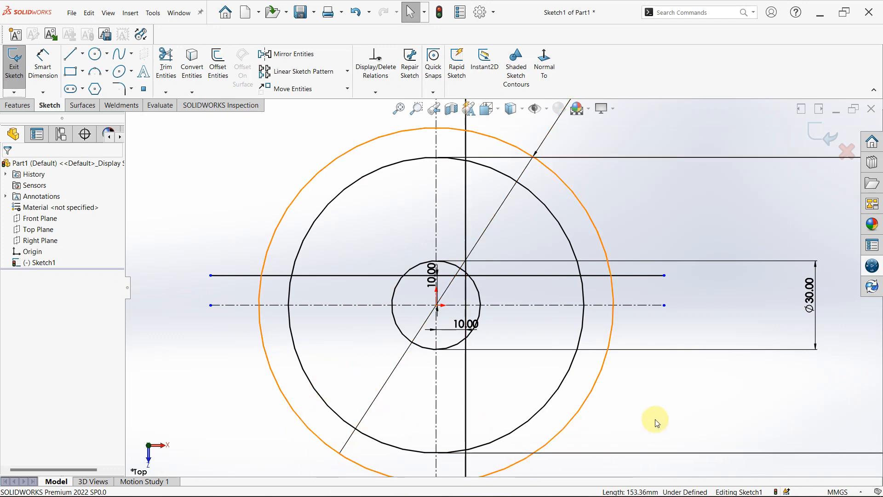
{"action": "right_click_drag", "start_coordinate": [661, 430], "coordinate": [656, 375]}
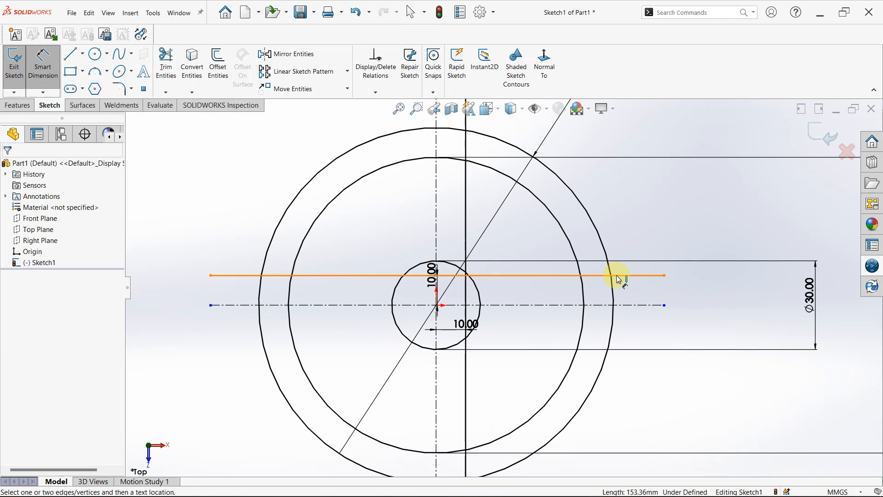
{"action": "left_click", "coordinate": [616, 276]}
{"action": "left_click", "coordinate": [613, 307]}
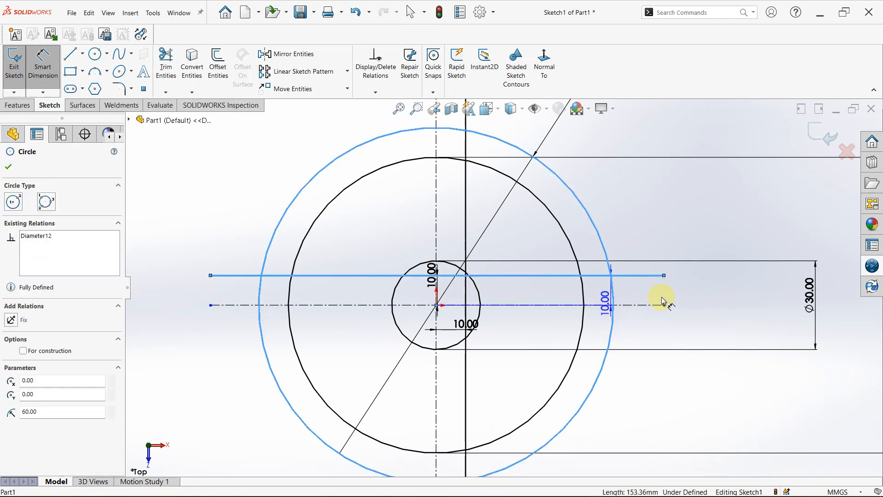
{"action": "left_click", "coordinate": [690, 295]}
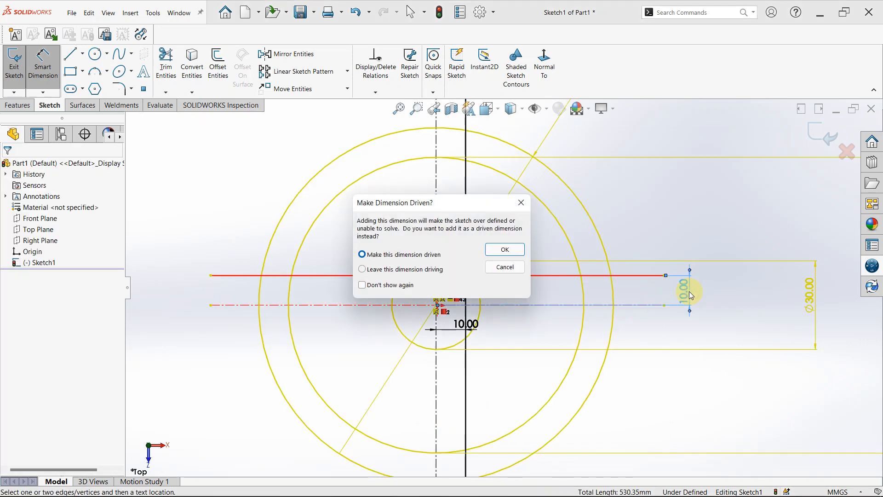
{"action": "left_click", "coordinate": [505, 249]}
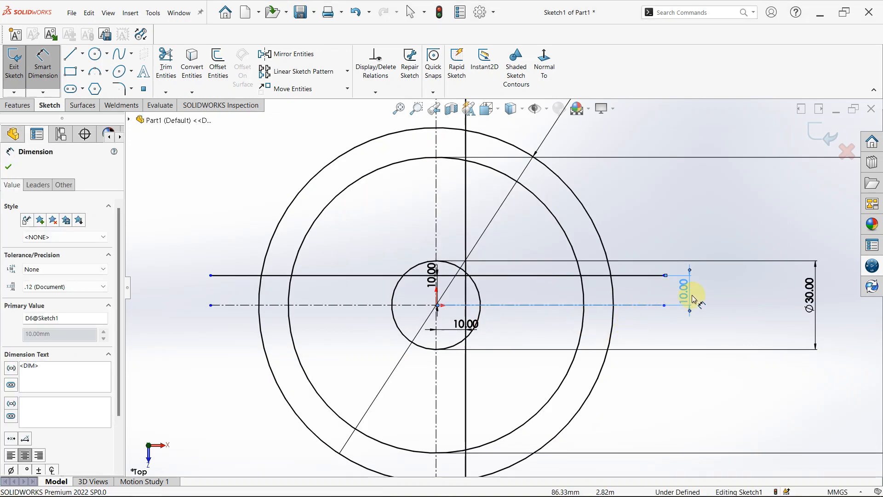
{"action": "key", "text": "Escape"}
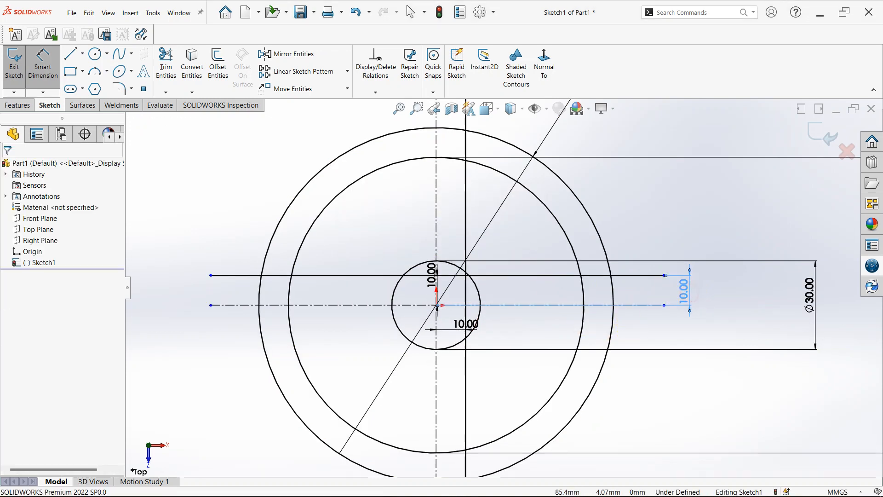
{"action": "left_click", "coordinate": [687, 292]}
{"action": "key", "text": "Delete"}
- Set the offset distance between the vertical centerline and the vertical line beside it to 5 mm
{"action": "scroll", "coordinate": [506, 311], "scroll_direction": "down", "scroll_amount": 4}
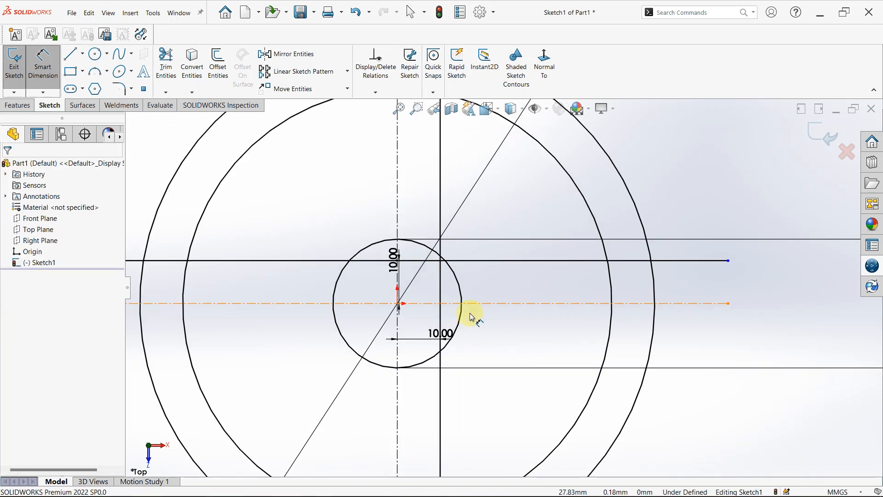
{"action": "left_click", "coordinate": [402, 340]}
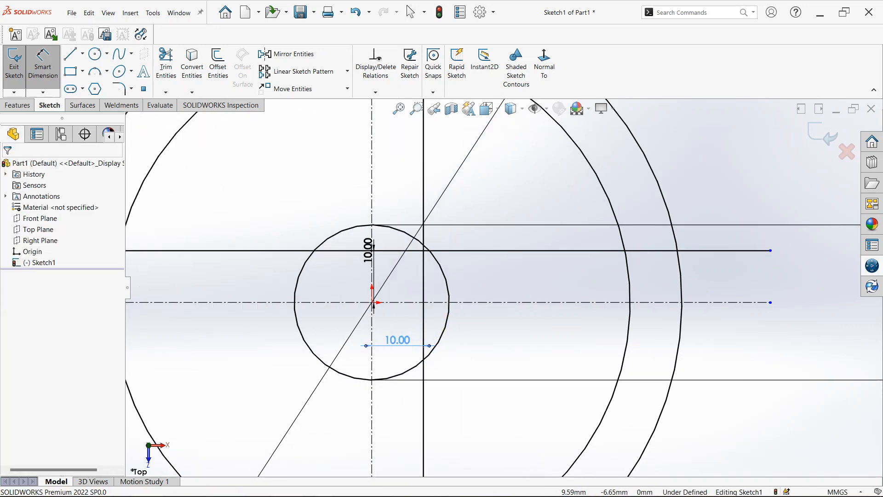
{"action": "left_click", "coordinate": [400, 342]}
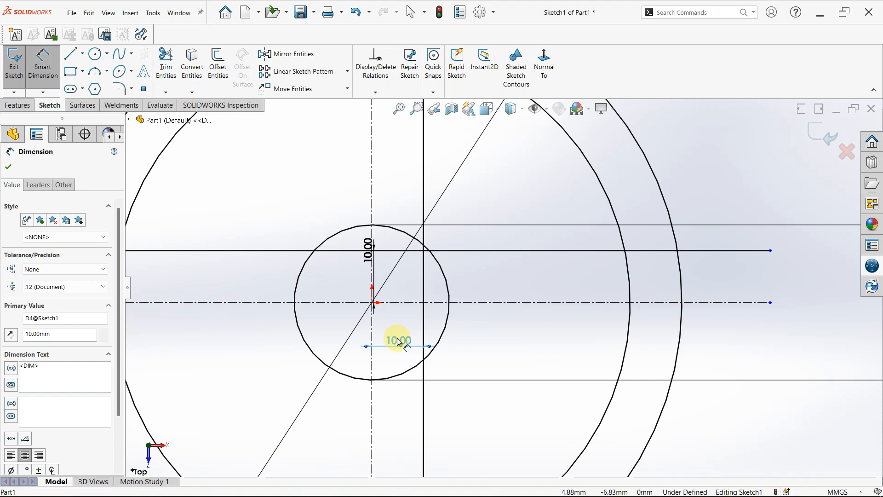
{"action": "double_click", "coordinate": [399, 341]}
{"action": "type", "text": "5"}
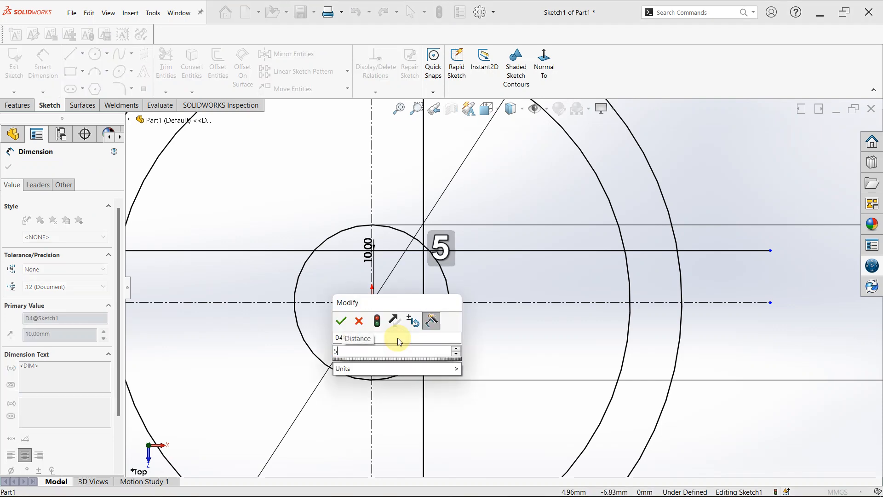
{"action": "key", "text": "Return"}
{"action": "scroll", "coordinate": [417, 325], "scroll_direction": "up", "scroll_amount": 4}
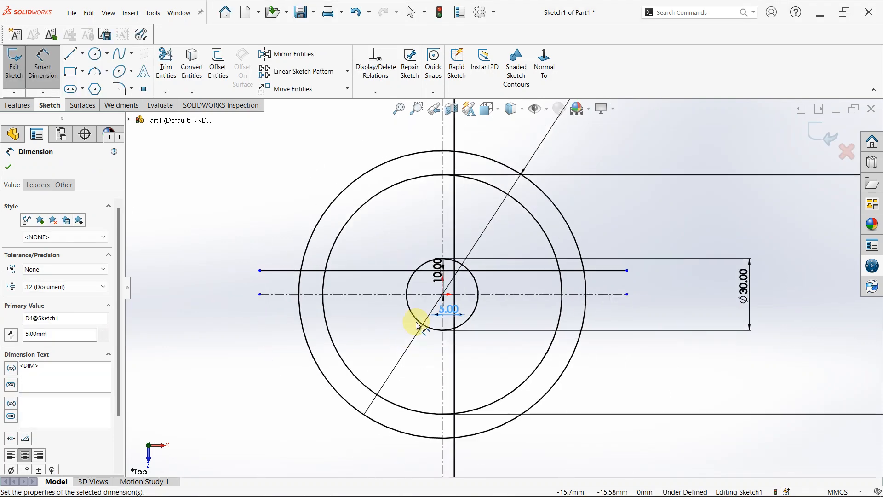
- Set the horizontal line's offset from the horizontal centerline to 5 mm, moving its dimension clear of the small circle
{"action": "scroll", "coordinate": [451, 301], "scroll_direction": "down", "scroll_amount": 2}
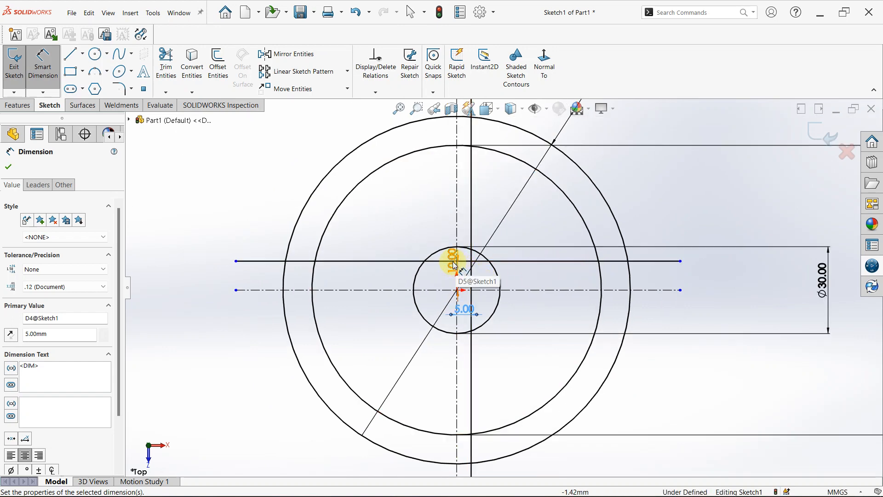
{"action": "left_click_drag", "start_coordinate": [454, 258], "coordinate": [557, 284]}
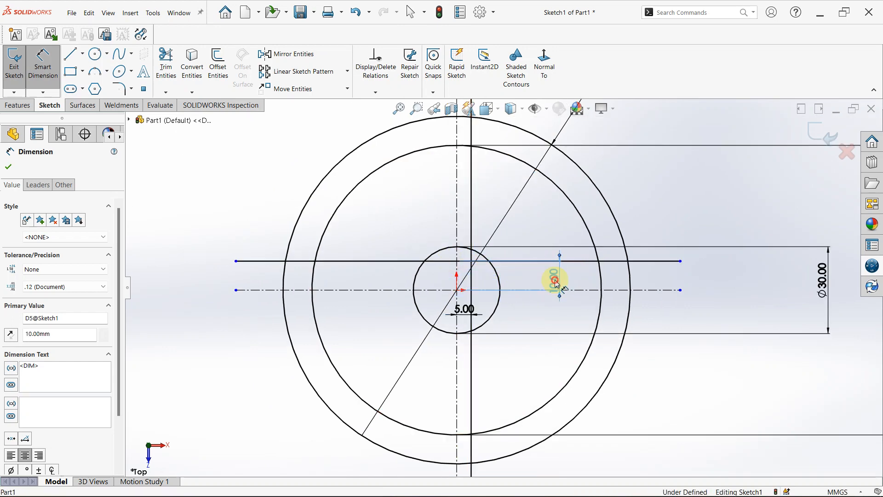
{"action": "double_click", "coordinate": [555, 280]}
{"action": "type", "text": "5"}
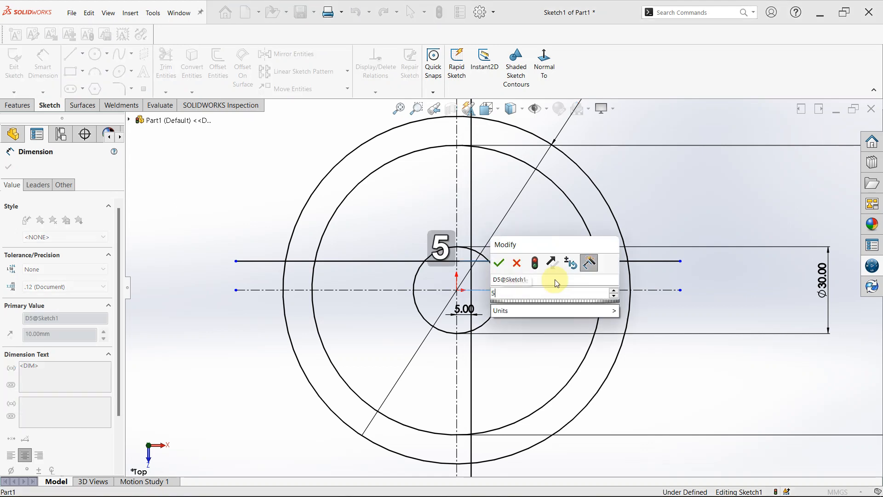
{"action": "key", "text": "Return"}
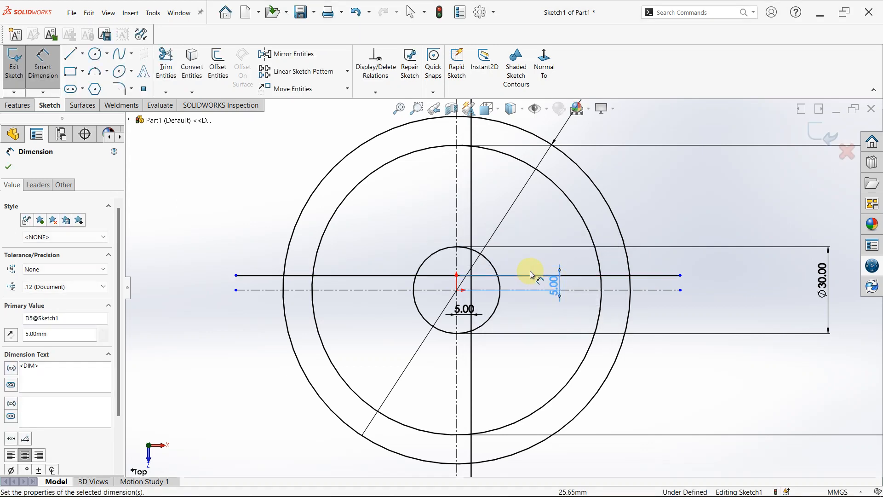
{"action": "scroll", "coordinate": [530, 269], "scroll_direction": "down", "scroll_amount": 1}
{"action": "scroll", "coordinate": [529, 270], "scroll_direction": "up", "scroll_amount": 1}
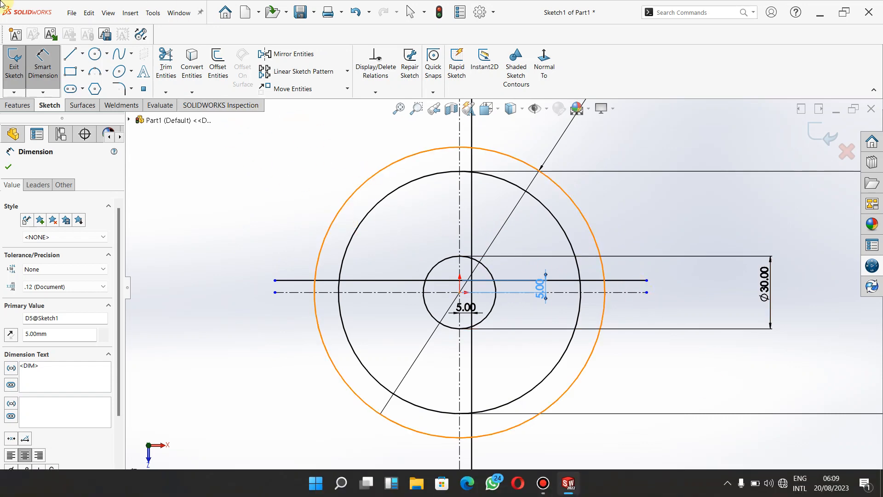
- Trim the horizontal offset line's left side and both offset lines inside the 30 mm circle, plus the vertical line's stretch below that circle
{"action": "left_click", "coordinate": [166, 65]}
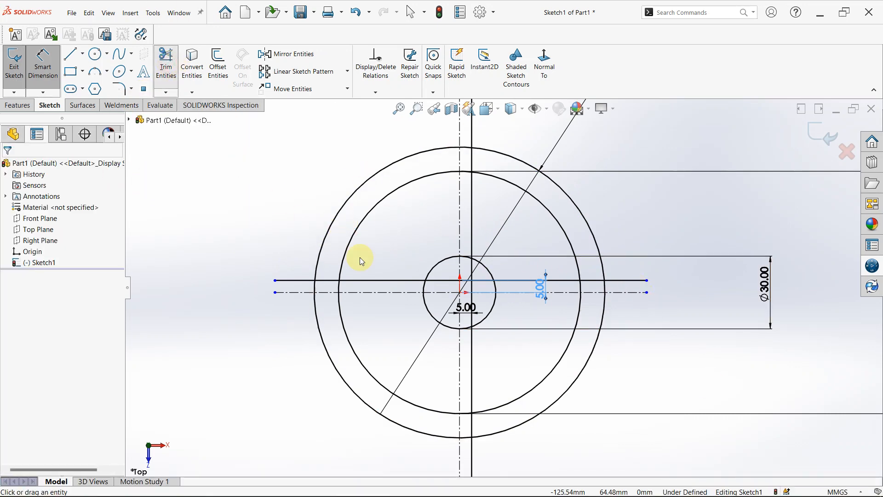
{"action": "left_click", "coordinate": [452, 281]}
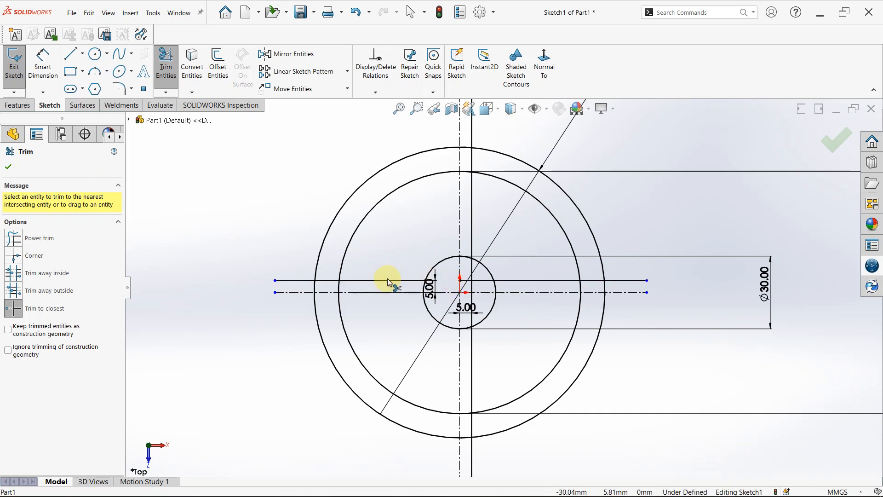
{"action": "left_click", "coordinate": [298, 279]}
{"action": "scroll", "coordinate": [473, 279], "scroll_direction": "down", "scroll_amount": 4}
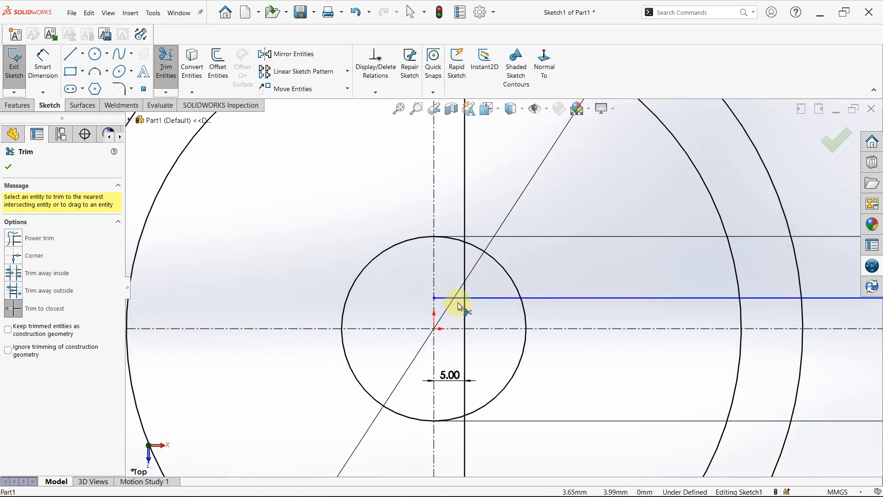
{"action": "left_click", "coordinate": [464, 291]}
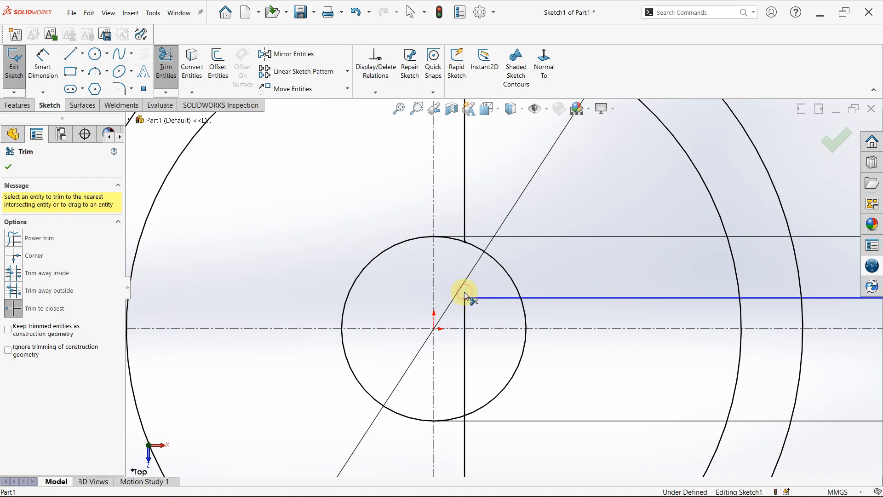
{"action": "left_click", "coordinate": [505, 298]}
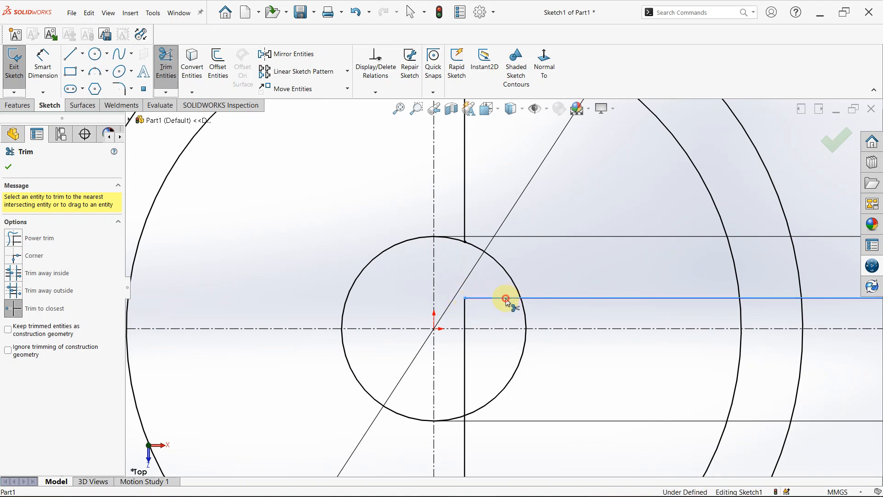
{"action": "scroll", "coordinate": [466, 317], "scroll_direction": "up", "scroll_amount": 2}
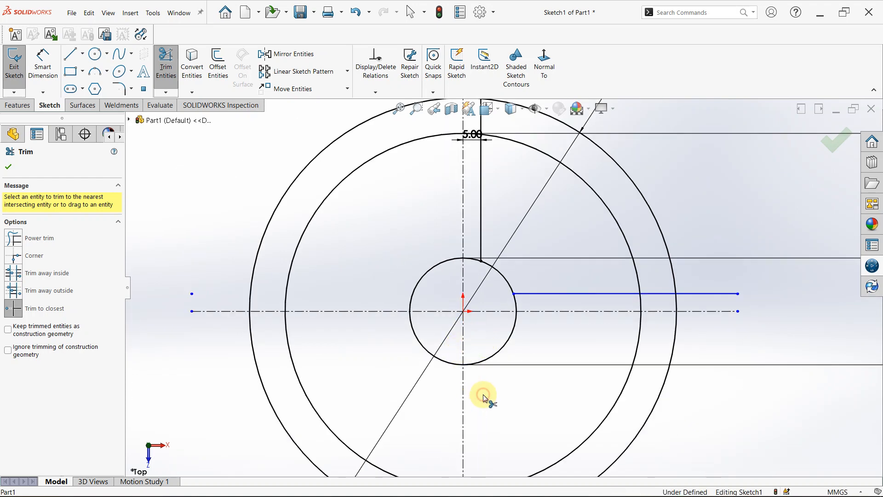
{"action": "scroll", "coordinate": [502, 286], "scroll_direction": "up", "scroll_amount": 2}
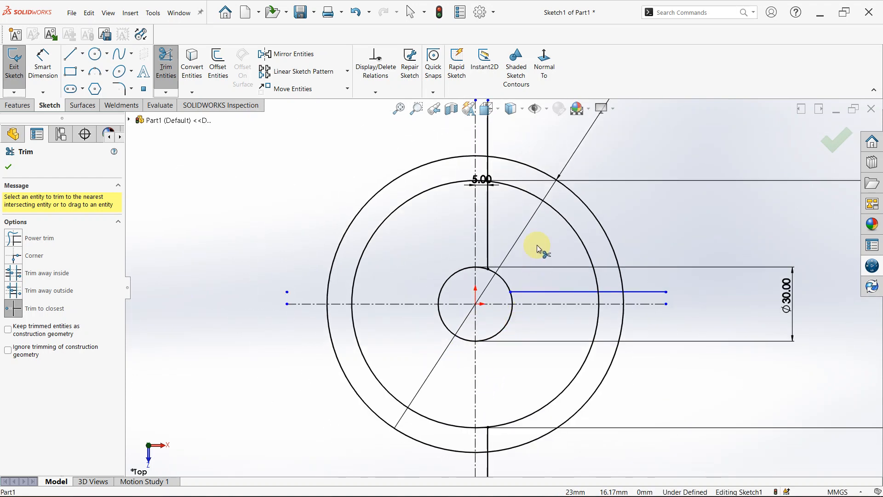
- Trim the upper end of the vertical line and the right end of the horizontal line back to the 100 mm circle
{"action": "left_click", "coordinate": [489, 171]}
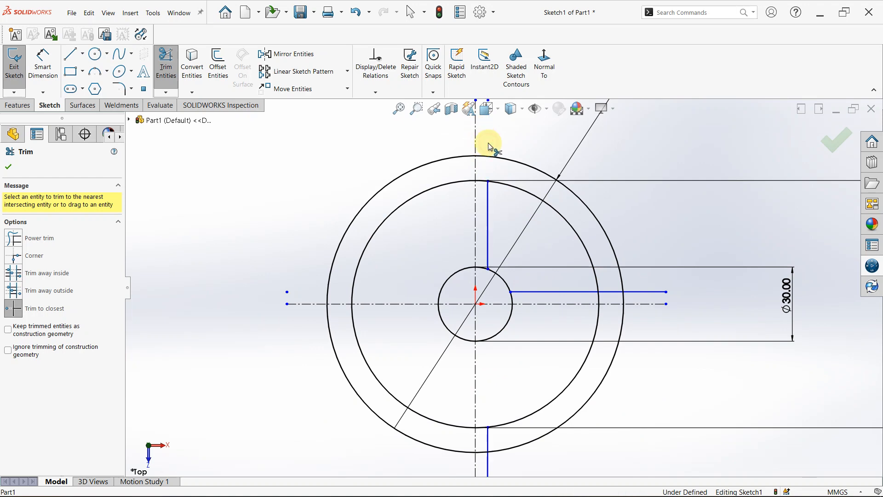
{"action": "left_click", "coordinate": [645, 292]}
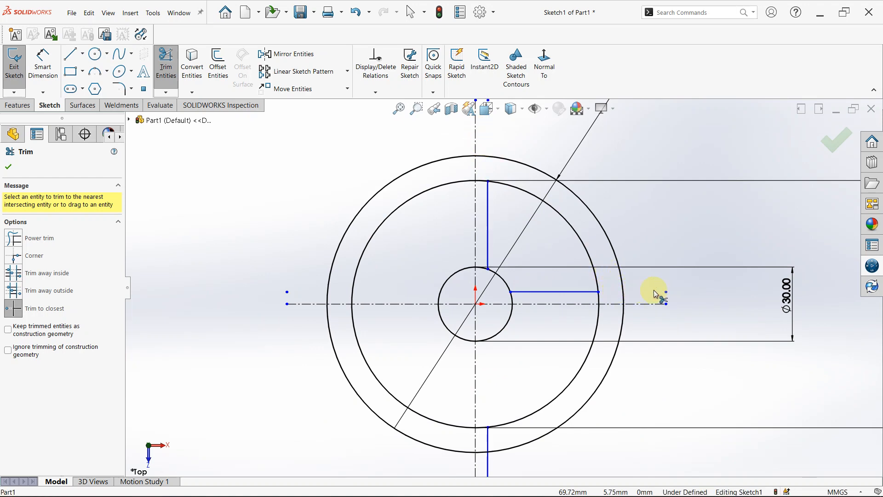
{"action": "scroll", "coordinate": [543, 197], "scroll_direction": "up", "scroll_amount": 3}
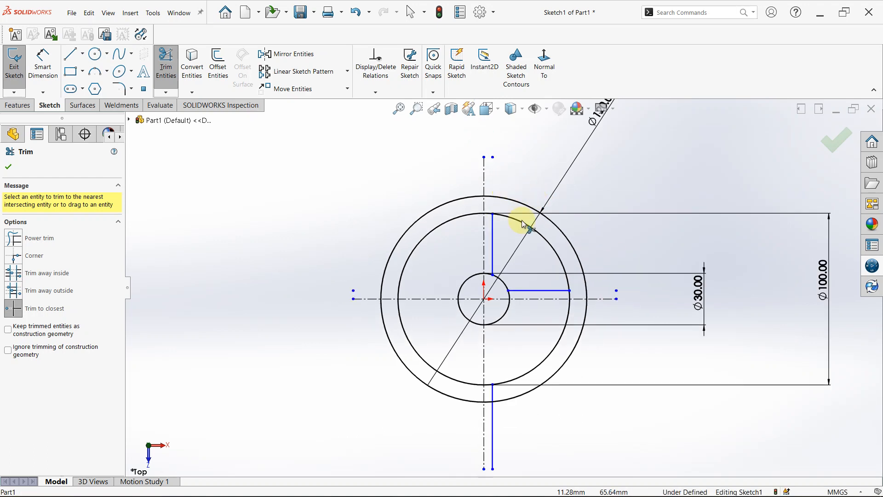
{"action": "scroll", "coordinate": [529, 221], "scroll_direction": "down", "scroll_amount": 5}
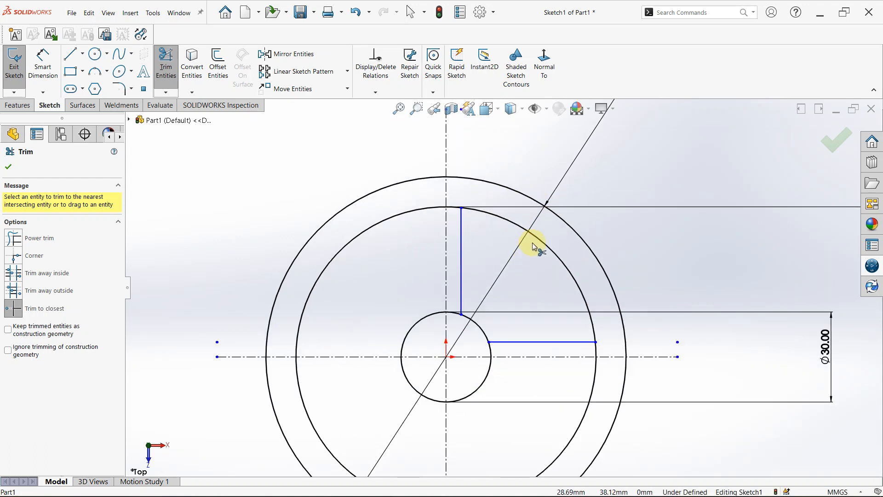
- Trim away the left half and the lower-right quarter of the 100 mm circle
{"action": "left_click", "coordinate": [419, 211]}
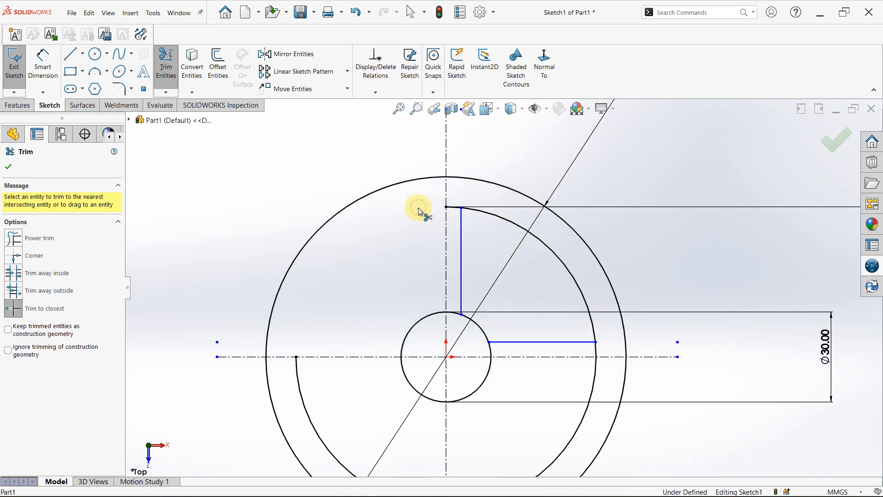
{"action": "left_click", "coordinate": [318, 427]}
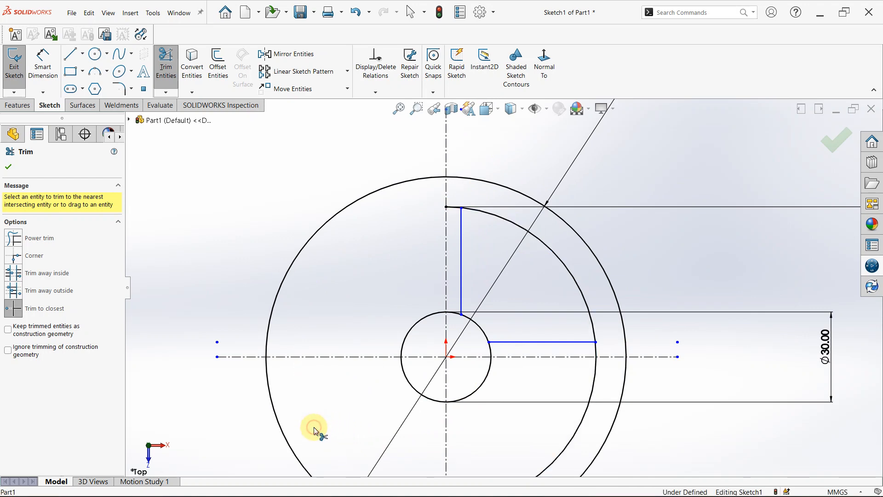
{"action": "scroll", "coordinate": [367, 413], "scroll_direction": "up", "scroll_amount": 2}
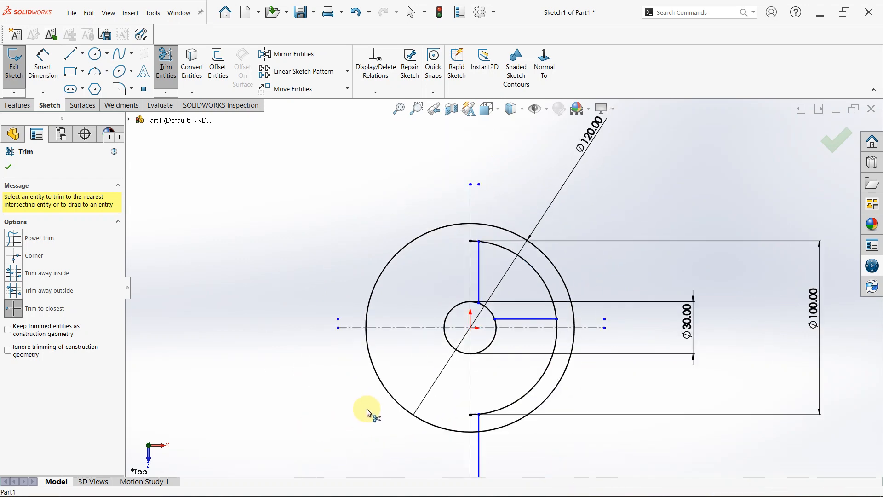
{"action": "left_click", "coordinate": [514, 409]}
- Trim the leftover short arc and the remaining vertical line segments at the lower end of the sketch
{"action": "scroll", "coordinate": [477, 418], "scroll_direction": "down", "scroll_amount": 4}
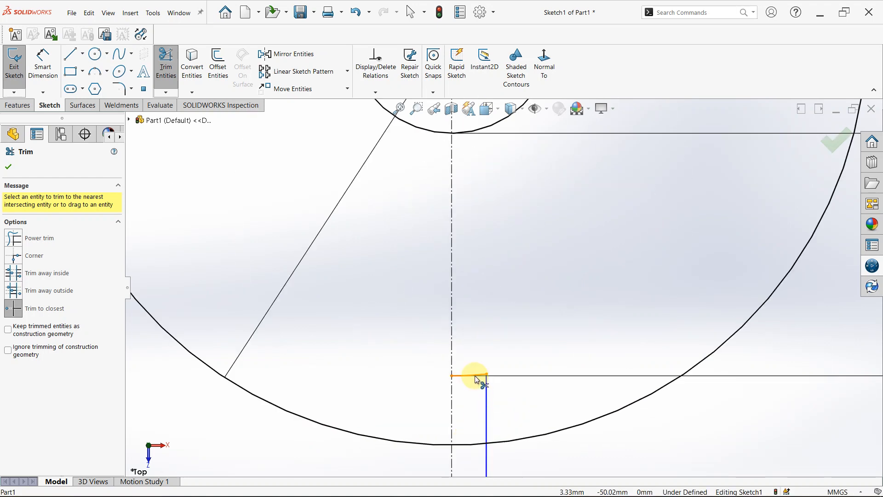
{"action": "left_click", "coordinate": [484, 402]}
{"action": "scroll", "coordinate": [485, 400], "scroll_direction": "up", "scroll_amount": 3}
{"action": "scroll", "coordinate": [497, 404], "scroll_direction": "down", "scroll_amount": 3}
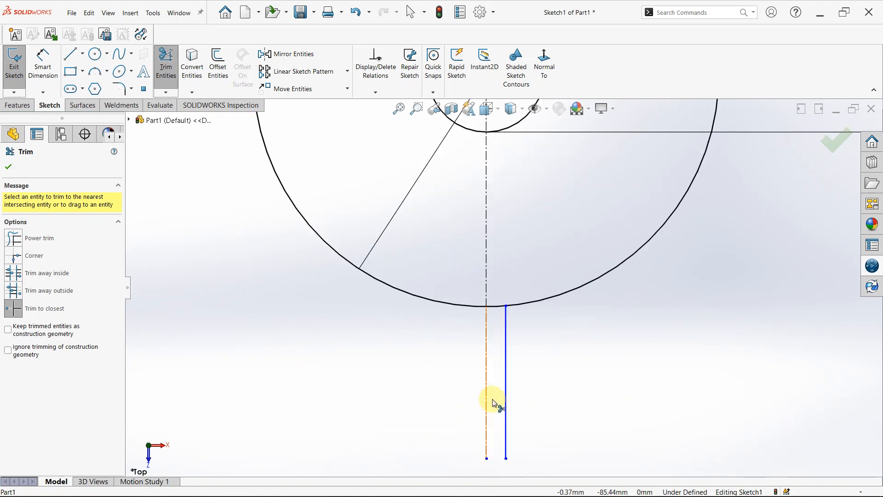
{"action": "left_click", "coordinate": [508, 378]}
{"action": "scroll", "coordinate": [511, 368], "scroll_direction": "up", "scroll_amount": 4}
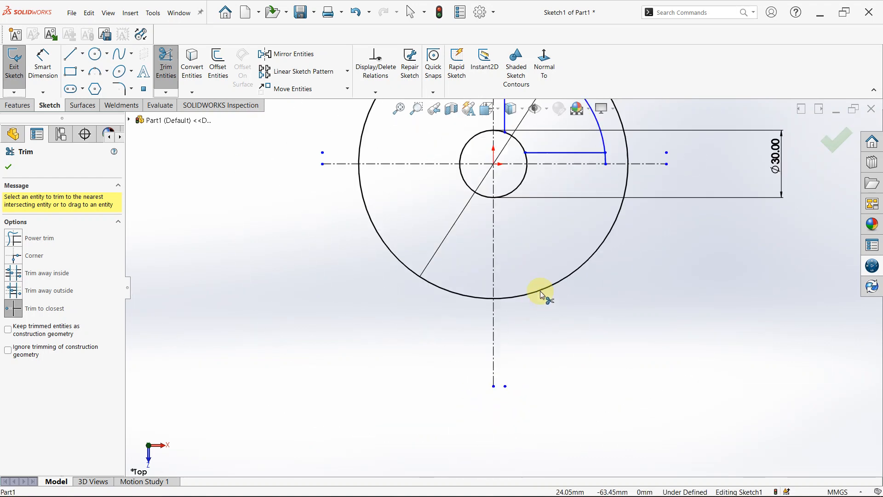
- Trim the arc stubs between the offset lines and the centerlines to leave a closed upper-right sector
{"action": "scroll", "coordinate": [532, 236], "scroll_direction": "down", "scroll_amount": 4}
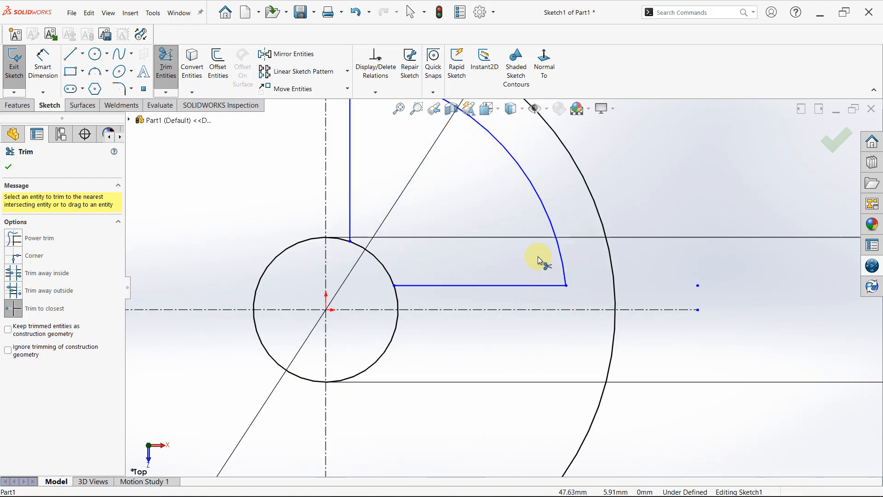
{"action": "scroll", "coordinate": [536, 257], "scroll_direction": "up", "scroll_amount": 3}
{"action": "left_click", "coordinate": [428, 190]}
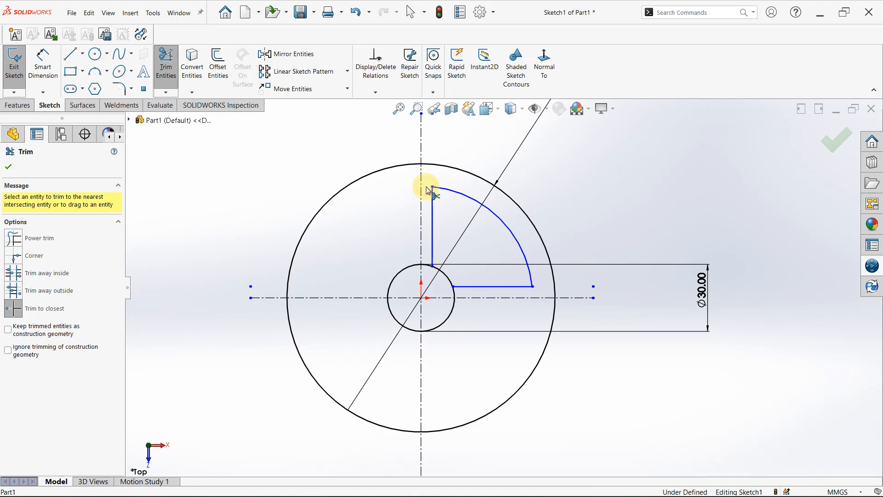
- Dimension the sector's horizontal line 5 mm from the horizontal centerline
{"action": "right_click_drag", "start_coordinate": [620, 415], "coordinate": [622, 388]}
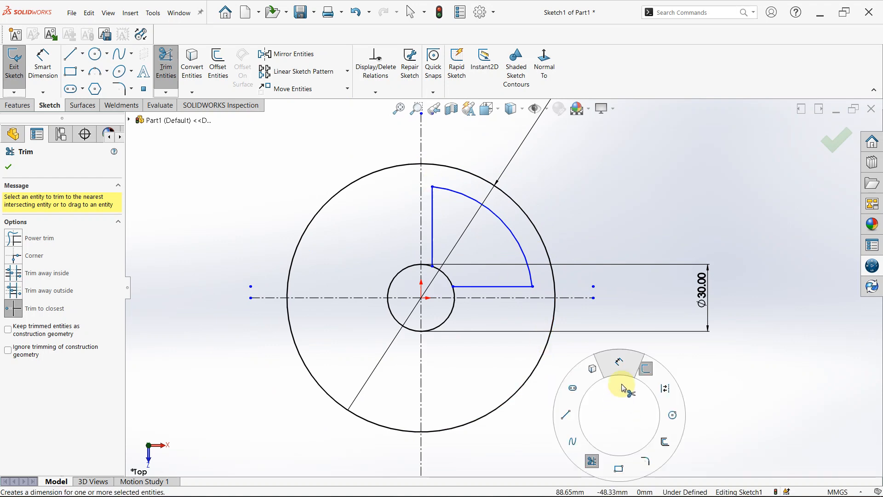
{"action": "left_click", "coordinate": [511, 296]}
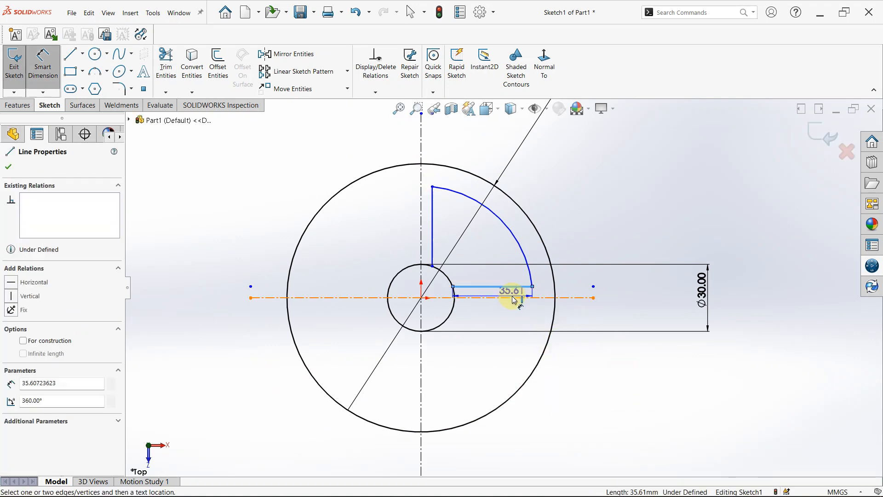
{"action": "left_click", "coordinate": [510, 297]}
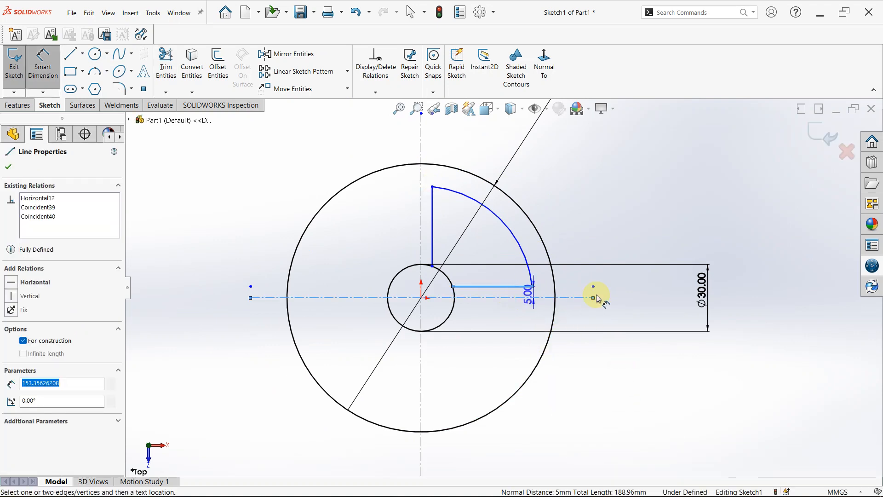
{"action": "left_click", "coordinate": [612, 277]}
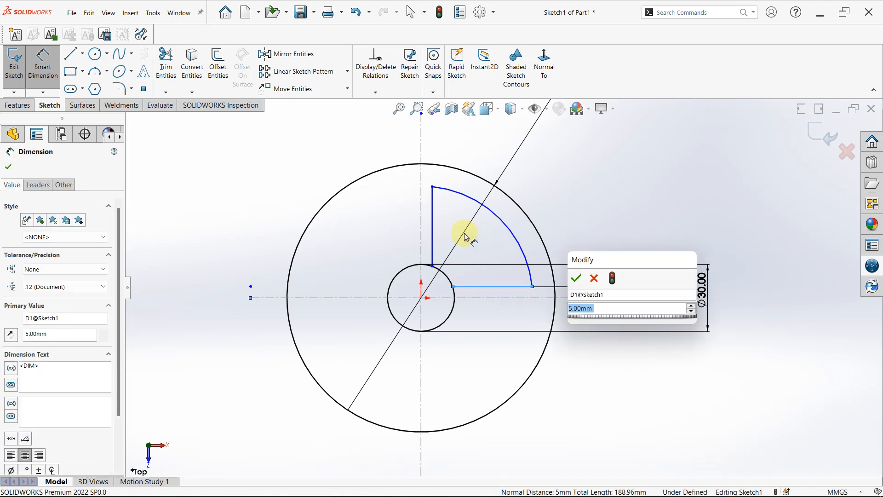
{"action": "left_click", "coordinate": [576, 278]}
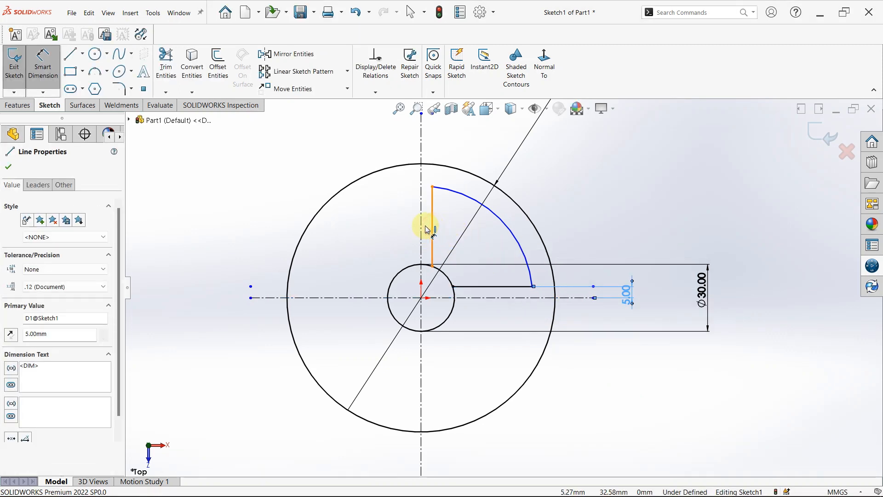
- Dimension the sector's vertical line 5 mm from the vertical centerline
{"action": "left_click", "coordinate": [432, 226]}
{"action": "left_click", "coordinate": [421, 223]}
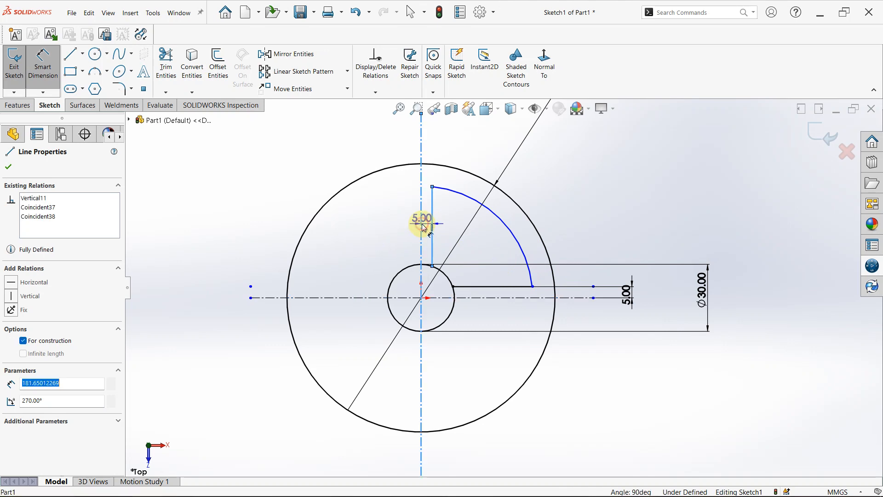
{"action": "left_click", "coordinate": [427, 144]}
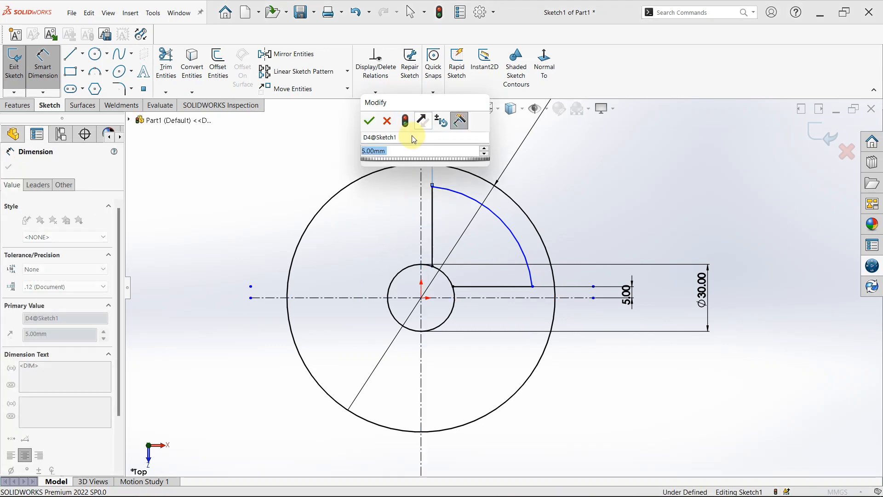
{"action": "left_click", "coordinate": [370, 122]}
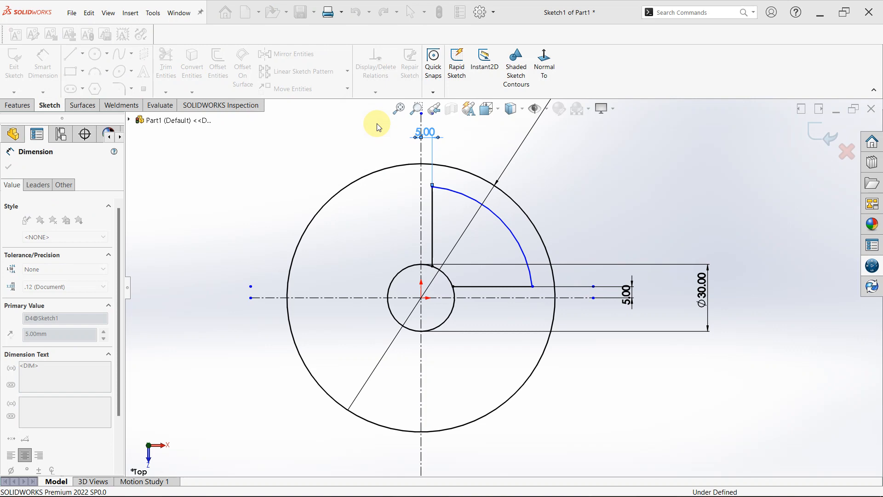
- Dimension the sector's outer arc with a 50 mm radius
{"action": "left_click", "coordinate": [504, 224]}
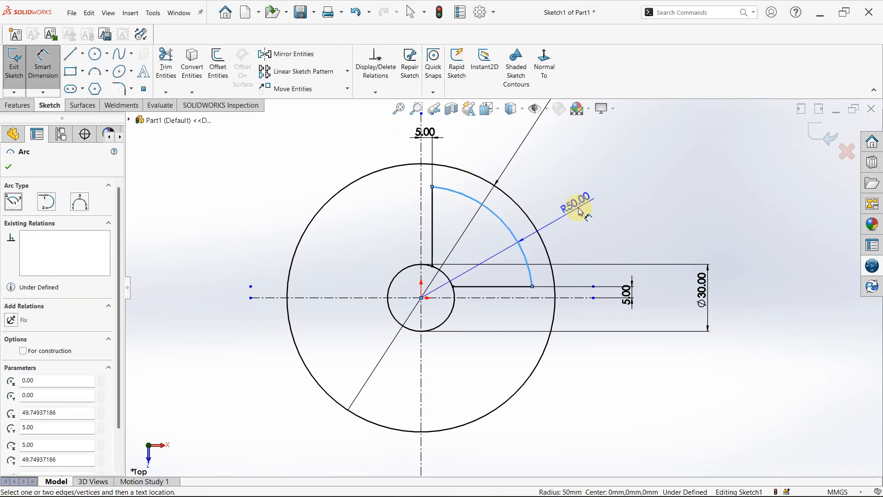
{"action": "left_click", "coordinate": [579, 212]}
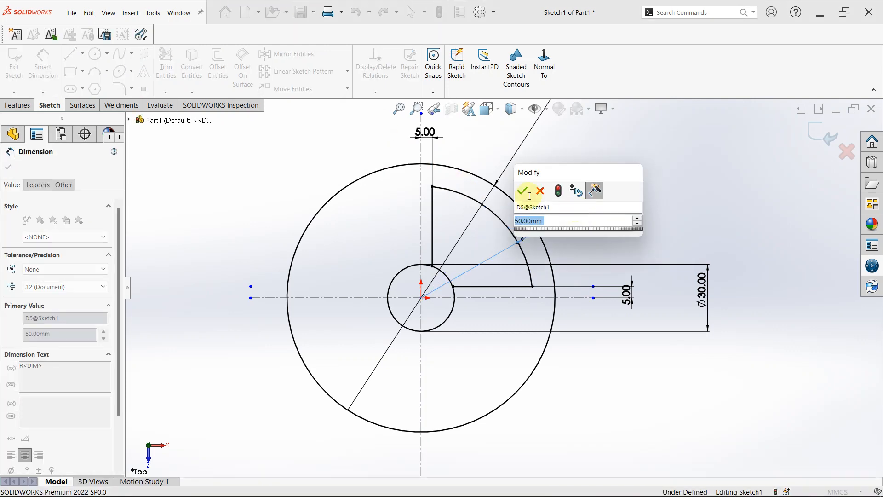
{"action": "left_click", "coordinate": [521, 191]}
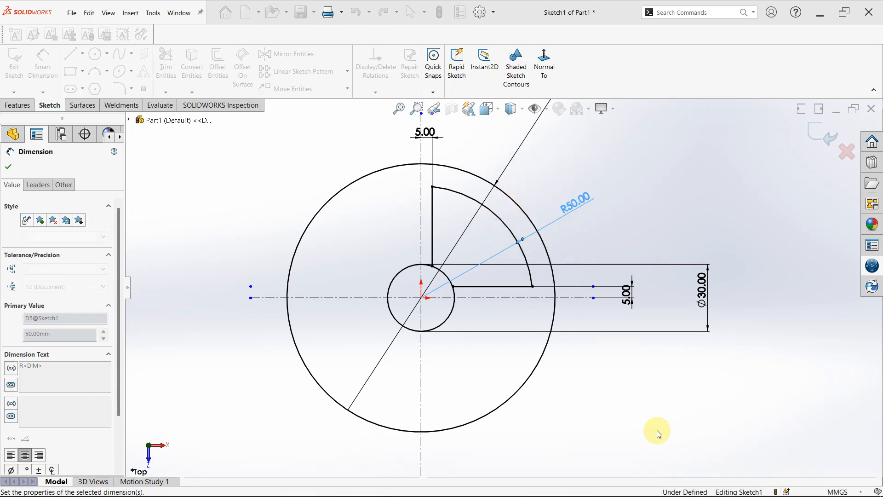
- Trim the hub circle so that only its arc between the sector's two straight lines remains
{"action": "scroll", "coordinate": [474, 255], "scroll_direction": "down", "scroll_amount": 2}
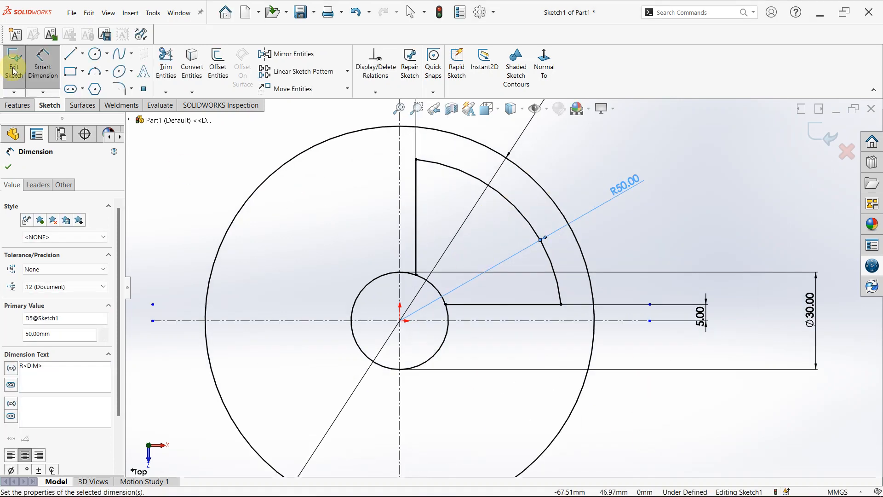
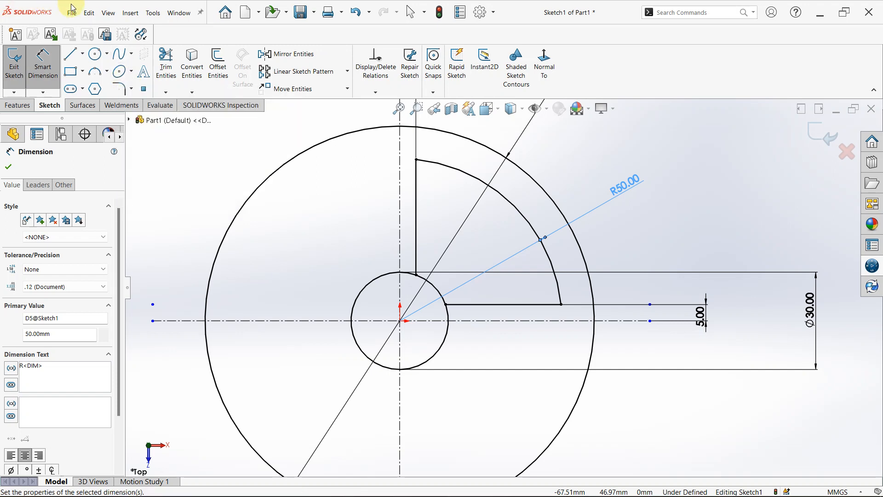
{"action": "left_click", "coordinate": [119, 88]}
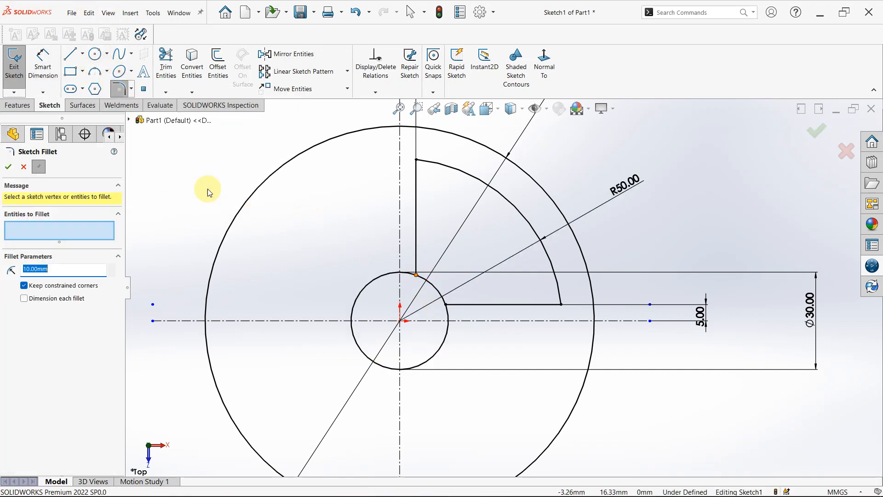
{"action": "left_click", "coordinate": [167, 63]}
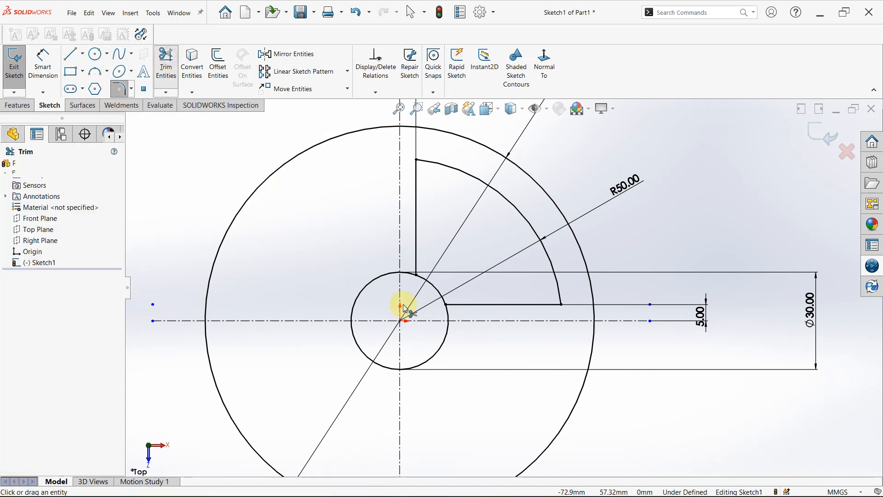
{"action": "left_click", "coordinate": [375, 284]}
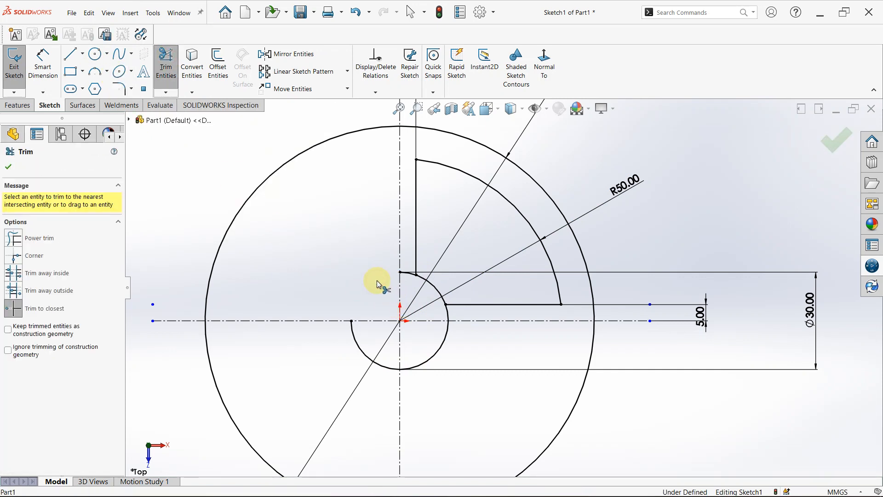
{"action": "left_click", "coordinate": [361, 346]}
{"action": "left_click", "coordinate": [414, 369]}
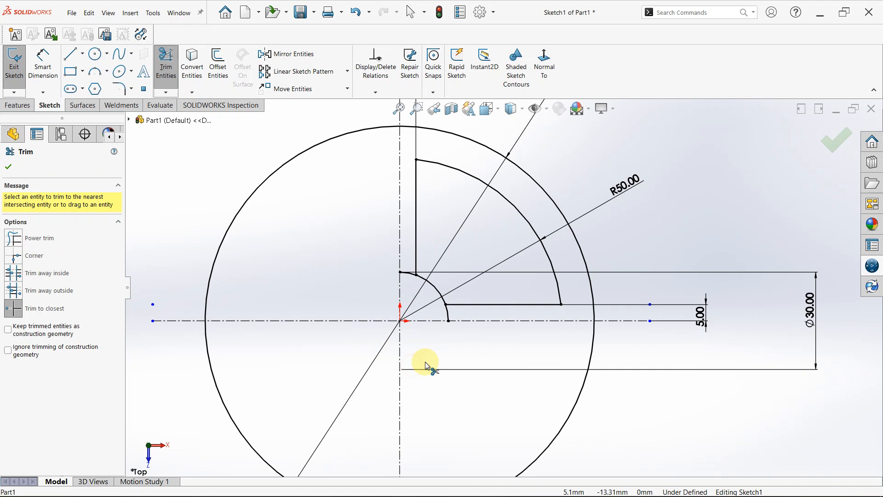
{"action": "left_click", "coordinate": [449, 318]}
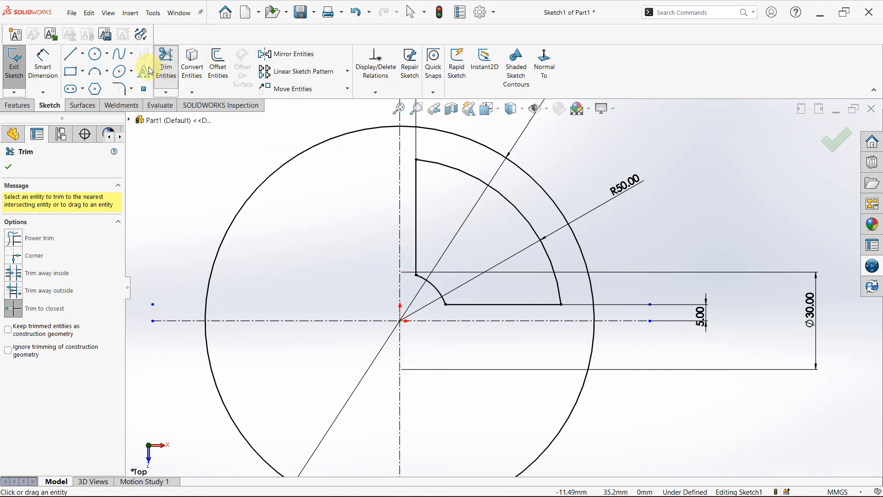
{"action": "left_click", "coordinate": [121, 87]}
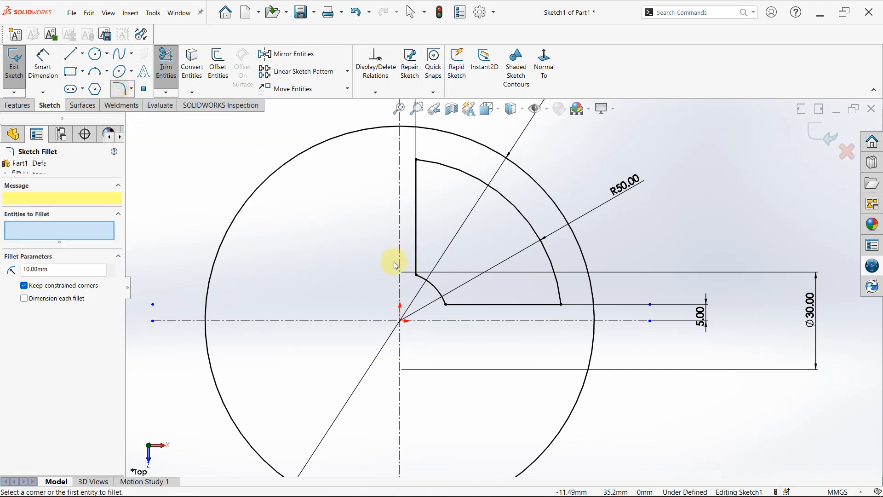
{"action": "left_click", "coordinate": [418, 275]}
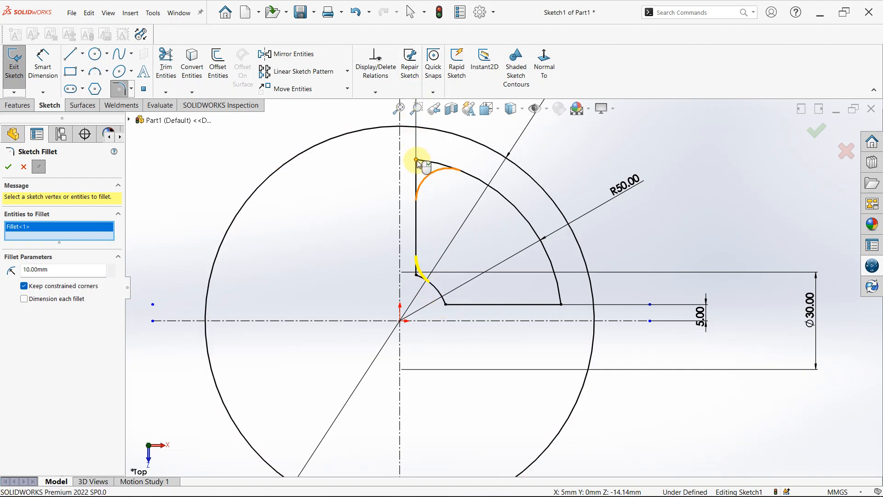
{"action": "left_click", "coordinate": [417, 275]}
{"action": "left_click", "coordinate": [65, 240]}
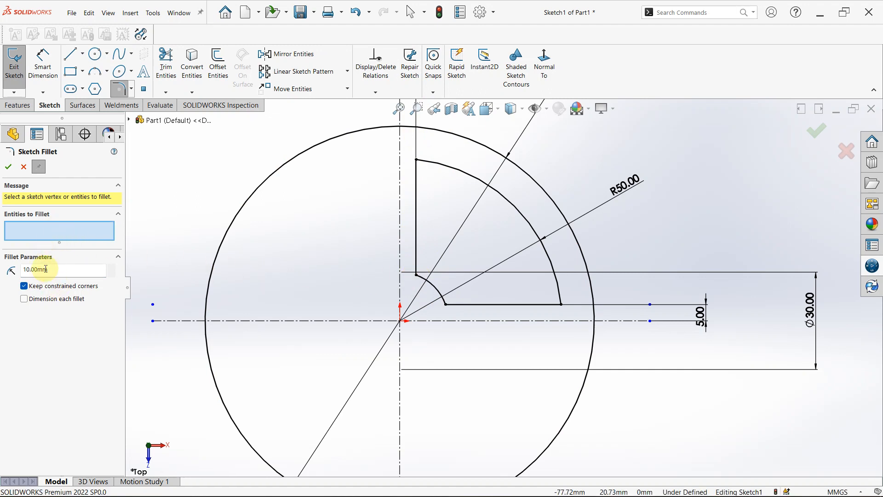
{"action": "type", "text": "5"}
{"action": "key", "text": "Return"}
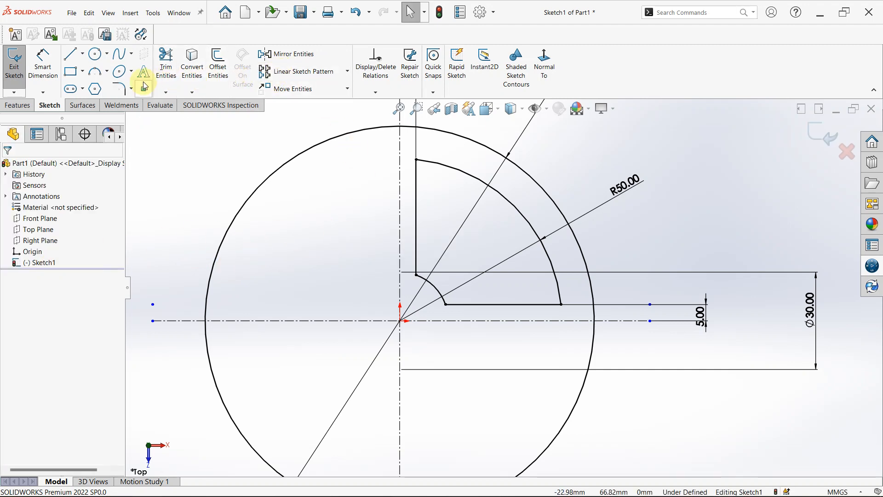
- Fillet the sector's two outer corners with a 5 mm radius
{"action": "left_click", "coordinate": [120, 89]}
{"action": "double_click", "coordinate": [39, 270]}
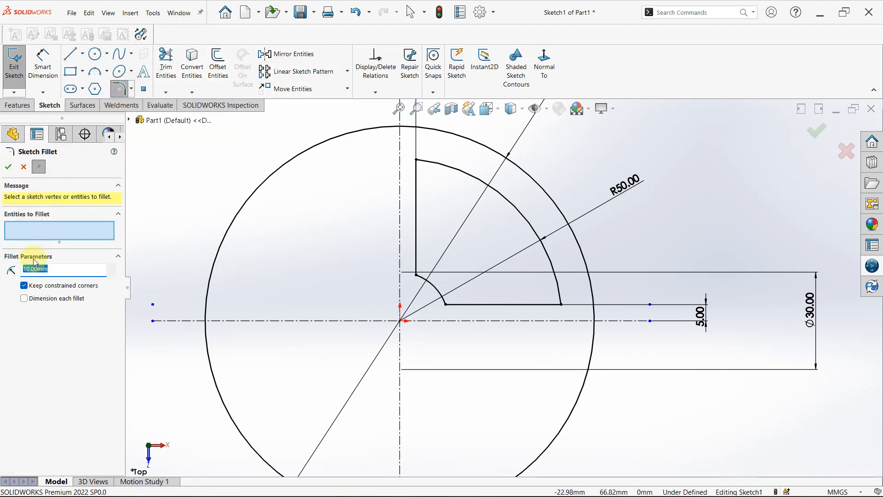
{"action": "type", "text": "5"}
{"action": "key", "text": "Return"}
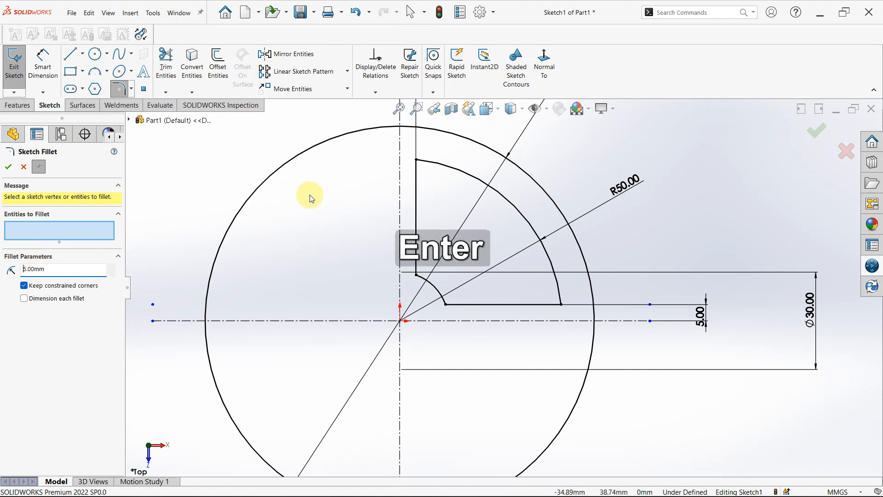
{"action": "left_click", "coordinate": [417, 161]}
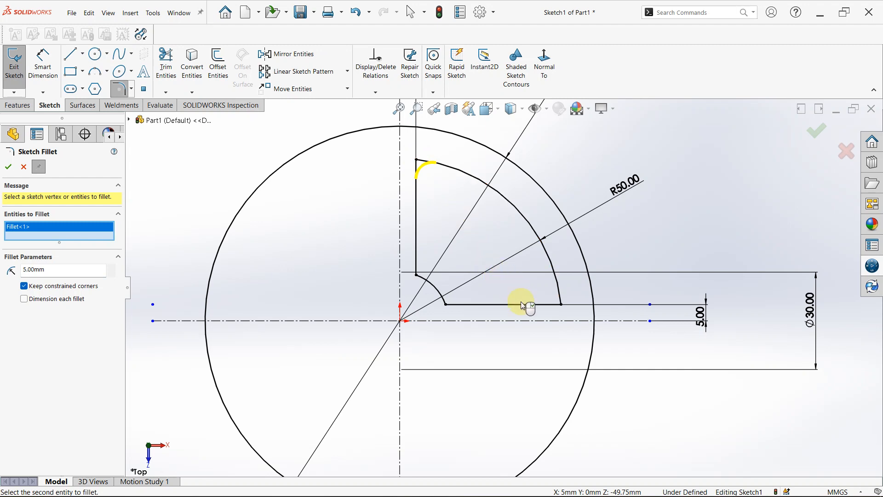
{"action": "left_click", "coordinate": [561, 304]}
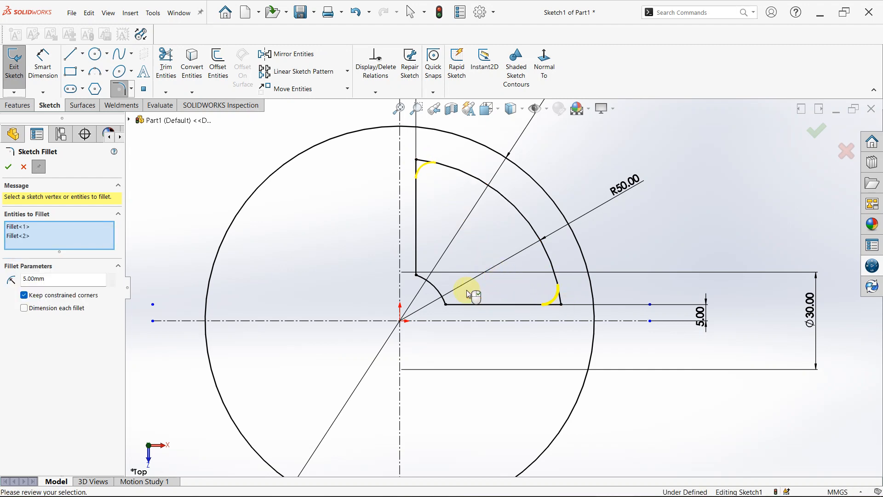
{"action": "scroll", "coordinate": [456, 292], "scroll_direction": "down", "scroll_amount": 2}
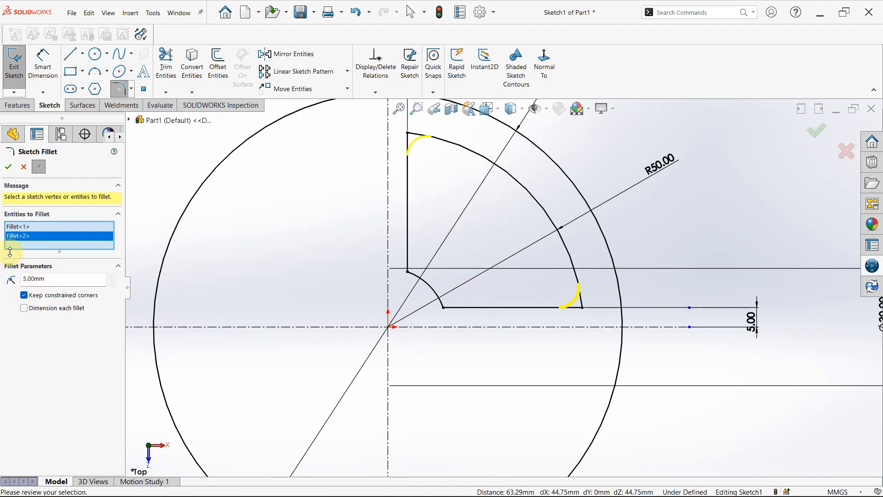
{"action": "left_click", "coordinate": [9, 167]}
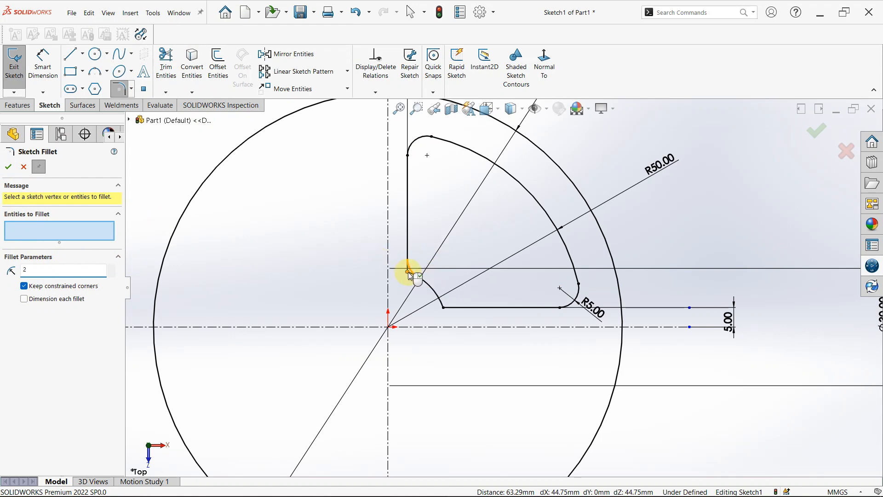
- Fillet the sector's two inner corners at the hub arc with a 2 mm radius
{"action": "key", "text": "Return"}
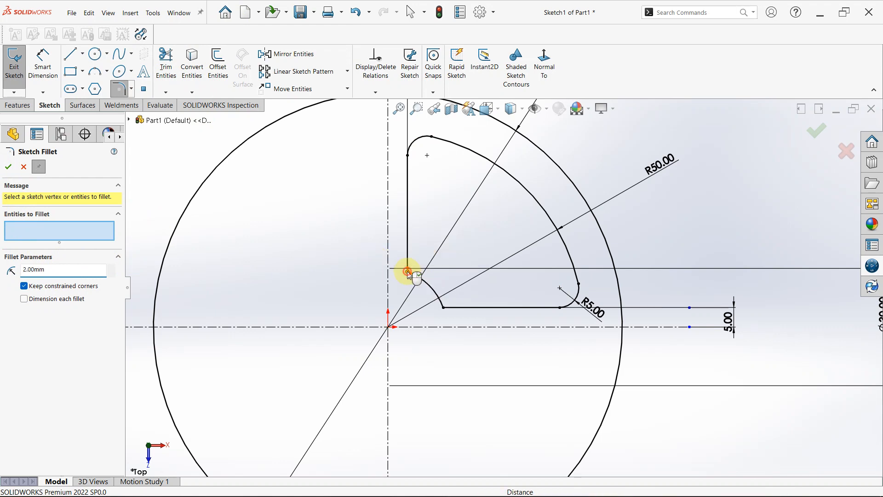
{"action": "left_click", "coordinate": [408, 272]}
{"action": "left_click", "coordinate": [445, 308]}
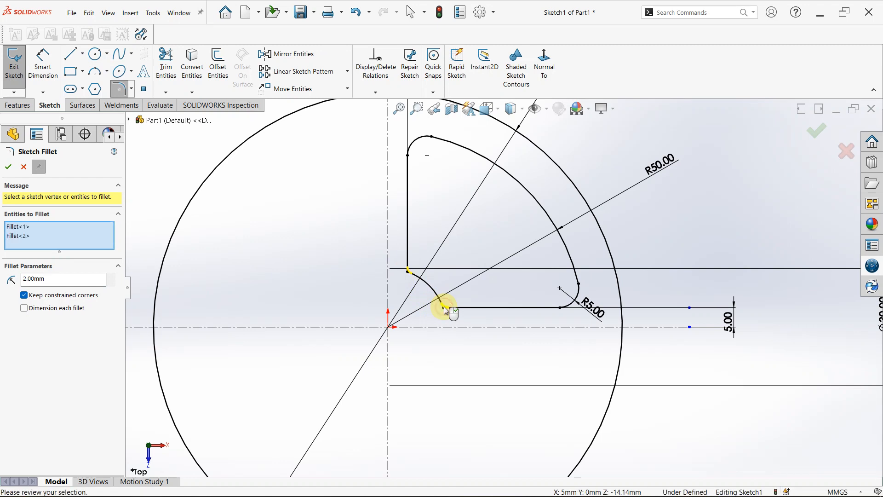
{"action": "left_click", "coordinate": [8, 168]}
- Start a circular sketch pattern centred on the origin and clear the outer circle from the entities to pattern
{"action": "scroll", "coordinate": [462, 282], "scroll_direction": "up", "scroll_amount": 2}
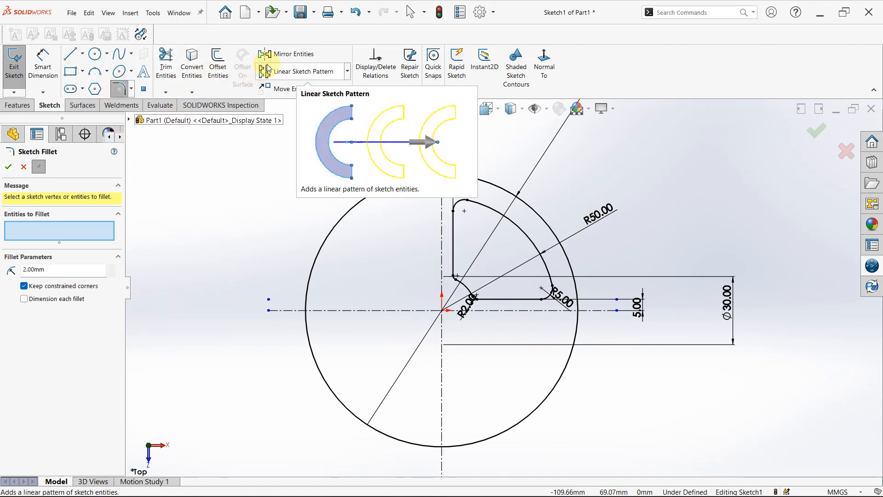
{"action": "left_click", "coordinate": [348, 72]}
{"action": "left_click", "coordinate": [346, 98]}
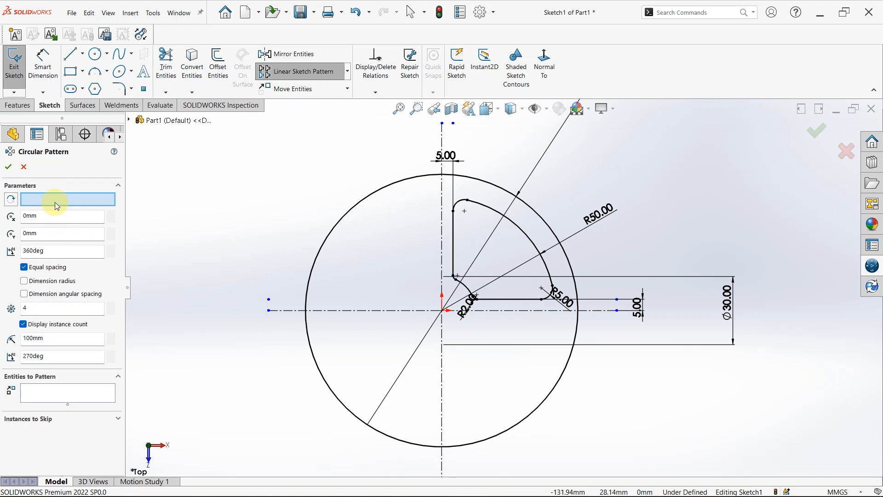
{"action": "left_click", "coordinate": [442, 314]}
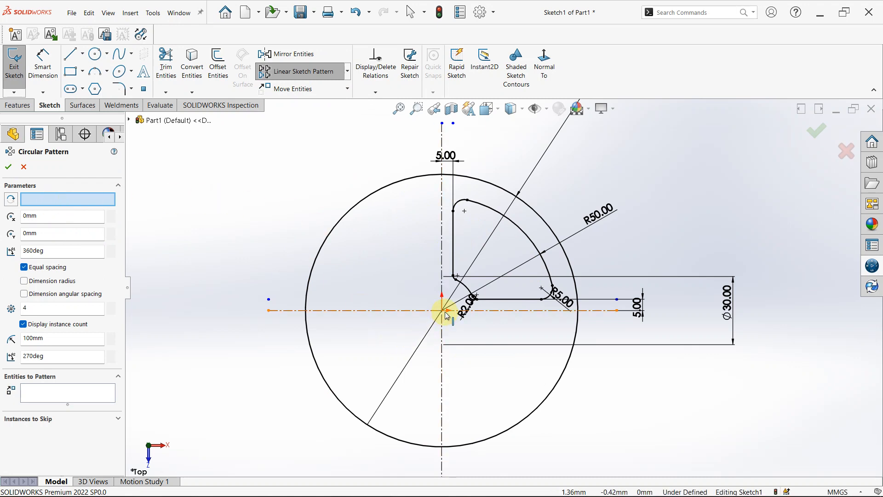
{"action": "left_click", "coordinate": [351, 212]}
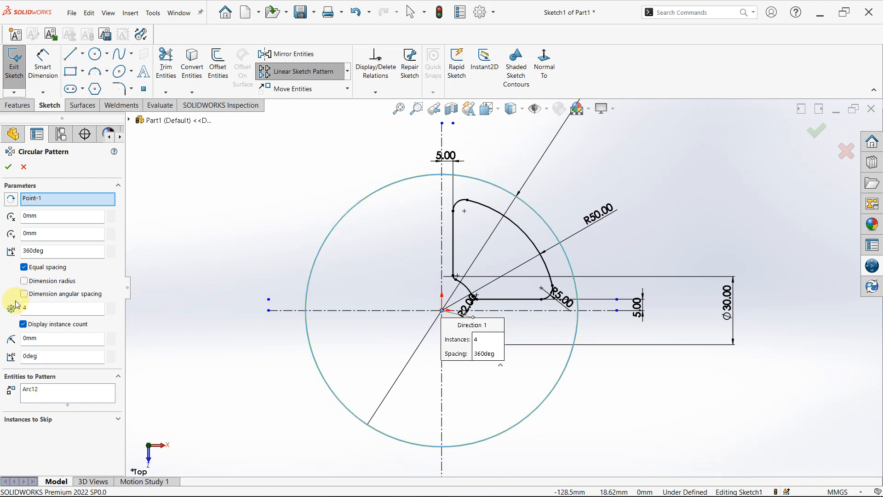
{"action": "left_click", "coordinate": [51, 391]}
{"action": "right_click", "coordinate": [51, 392]}
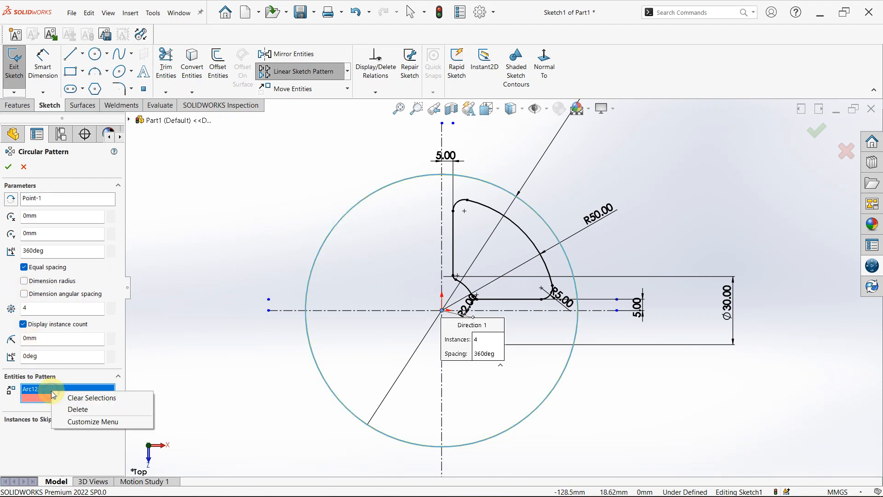
{"action": "left_click", "coordinate": [70, 399]}
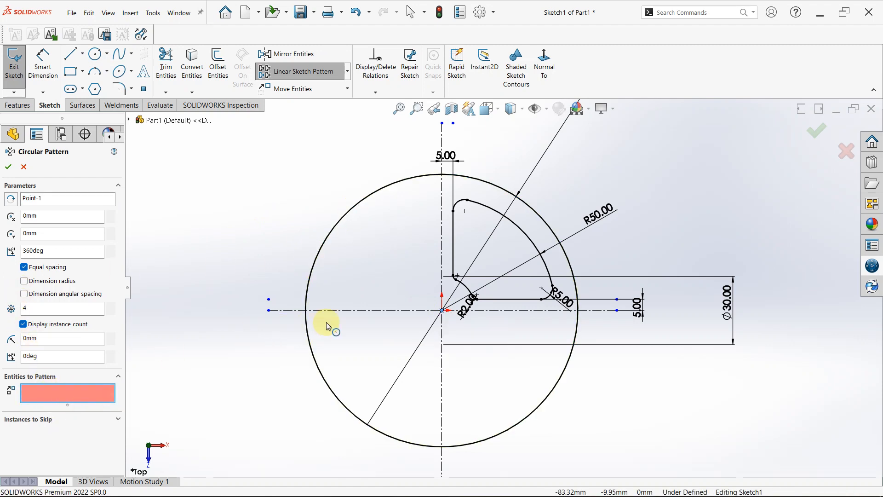
- Pattern all lines, arcs and fillets of the sector window as 4 equally spaced instances over 360 degrees
{"action": "left_click", "coordinate": [453, 225]}
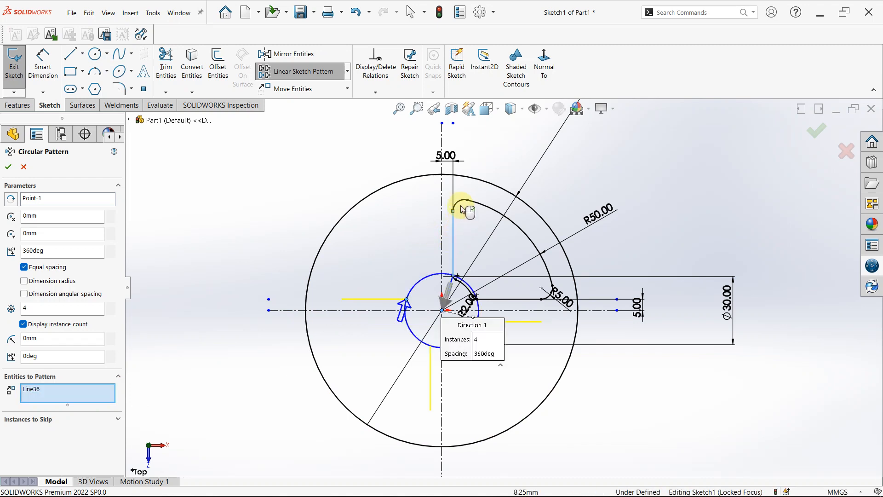
{"action": "left_click", "coordinate": [461, 205]}
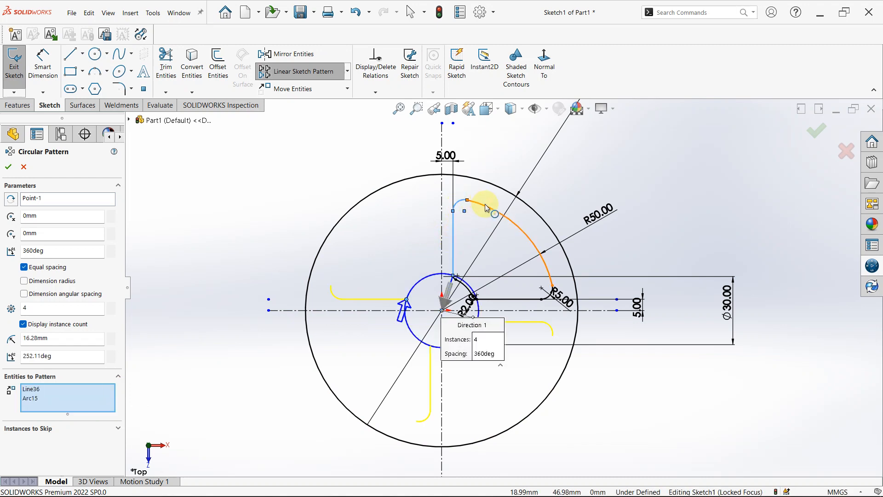
{"action": "left_click", "coordinate": [527, 225]}
{"action": "scroll", "coordinate": [562, 310], "scroll_direction": "down", "scroll_amount": 3}
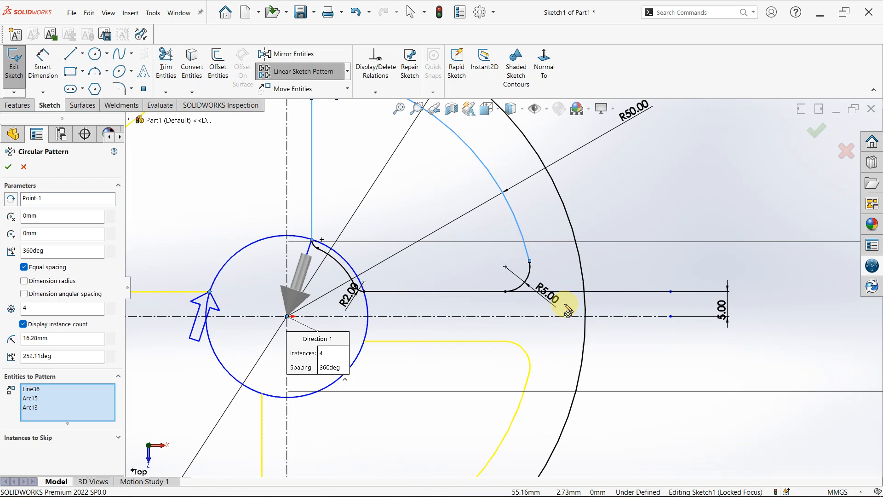
{"action": "left_click", "coordinate": [519, 287]}
{"action": "left_click", "coordinate": [468, 292]}
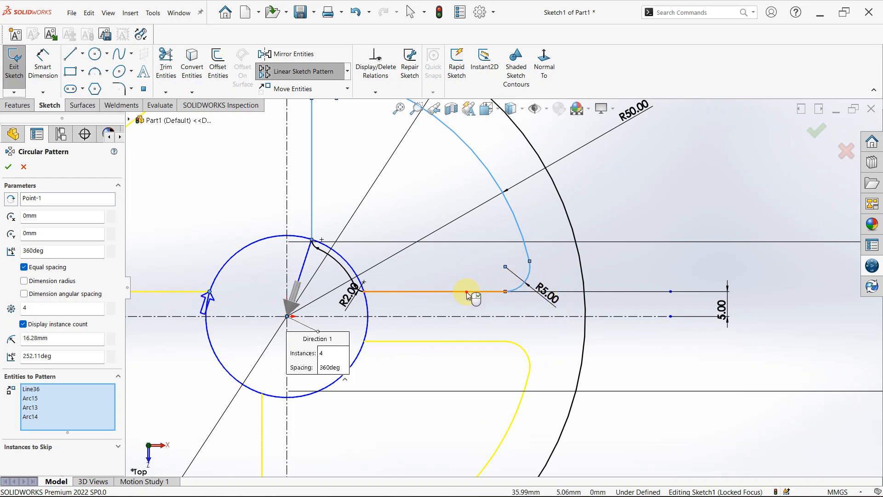
{"action": "left_click", "coordinate": [333, 262]}
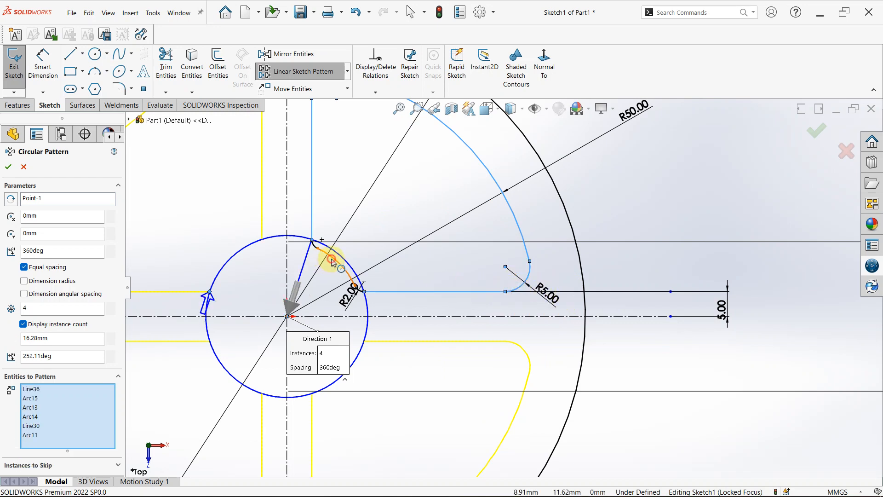
{"action": "scroll", "coordinate": [335, 258], "scroll_direction": "down", "scroll_amount": 3}
{"action": "left_click", "coordinate": [348, 238]}
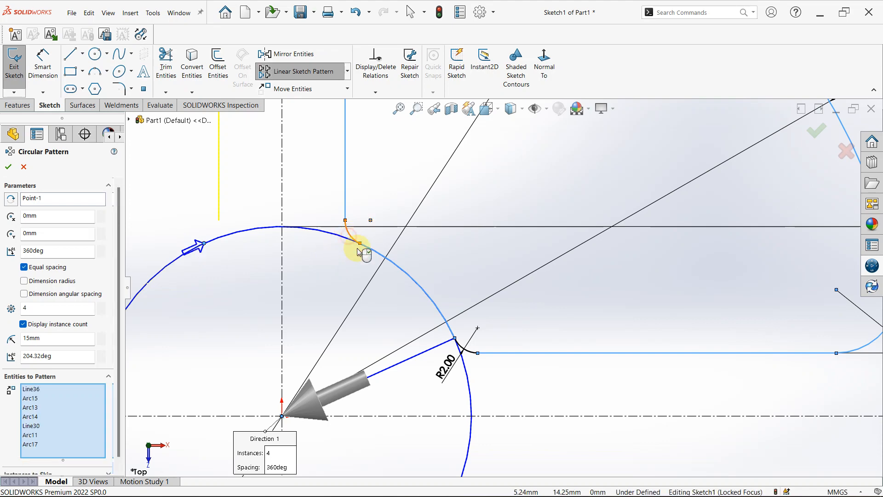
{"action": "left_click", "coordinate": [468, 352]}
{"action": "scroll", "coordinate": [470, 352], "scroll_direction": "up", "scroll_amount": 7}
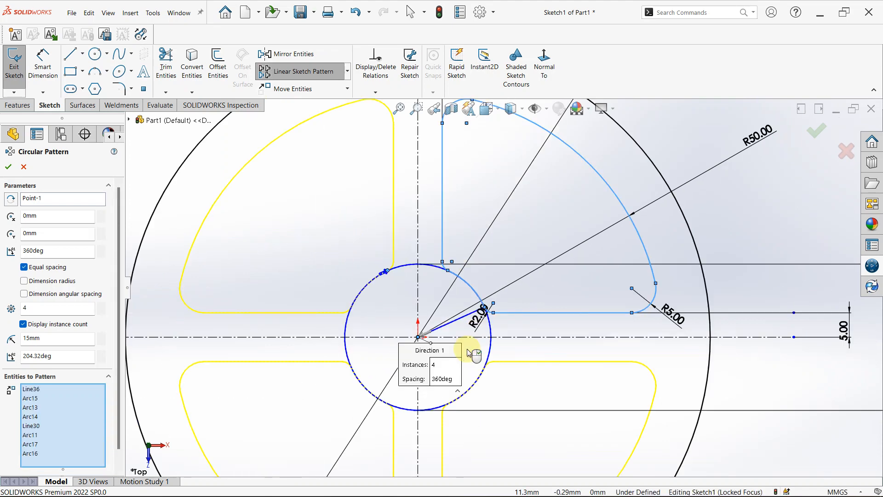
{"action": "left_click", "coordinate": [9, 168]}
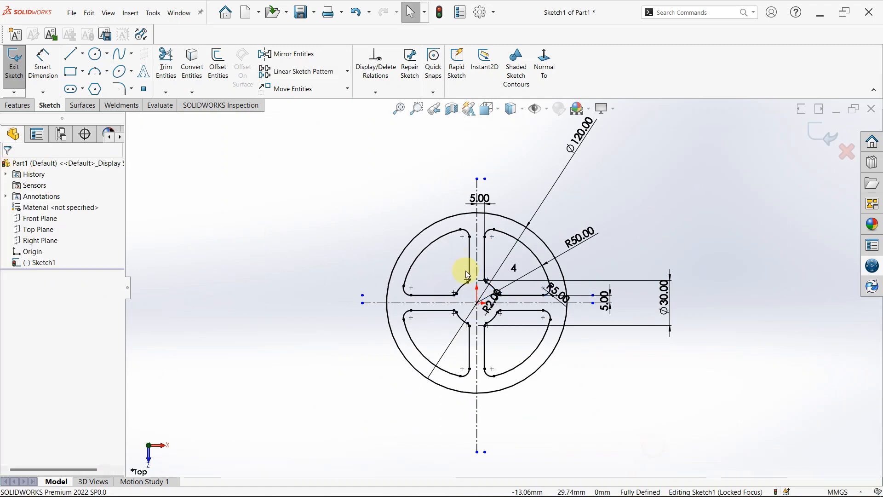
- Try extruding the wheel sketch as a 10 mm blind boss, and undo that extrusion to return to the sketch
{"action": "scroll", "coordinate": [468, 275], "scroll_direction": "down", "scroll_amount": 2}
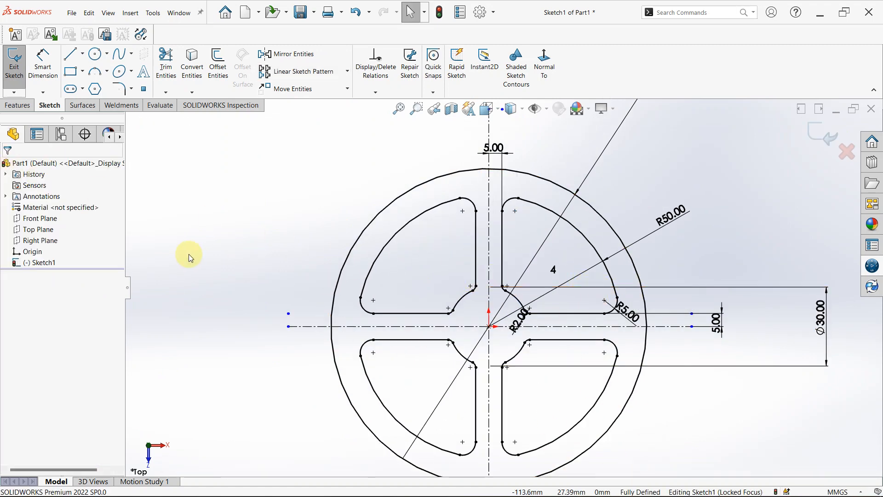
{"action": "left_click", "coordinate": [19, 105]}
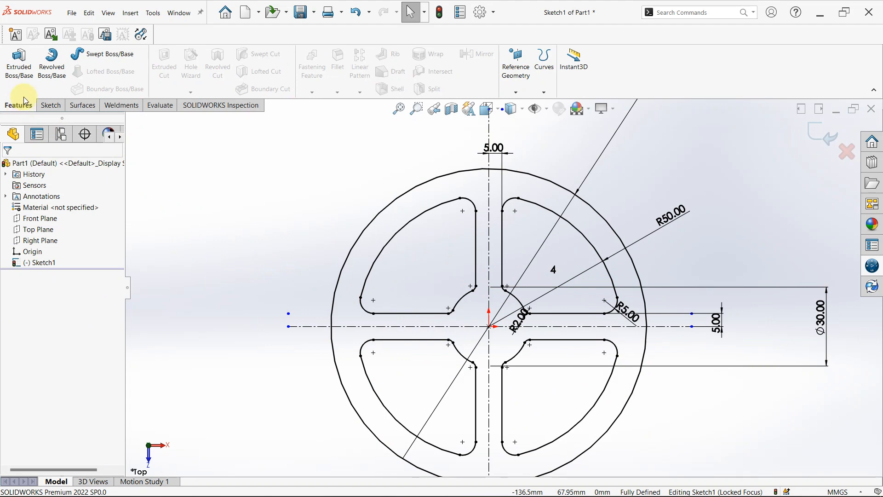
{"action": "left_click", "coordinate": [19, 59]}
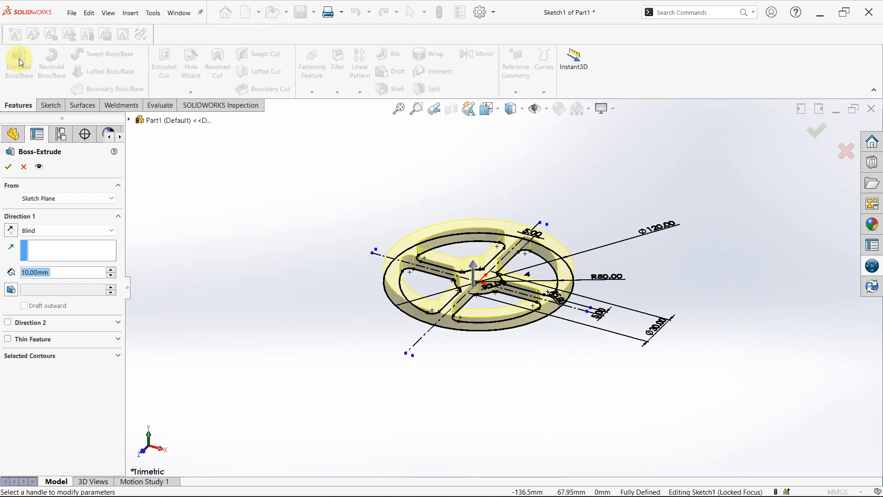
{"action": "left_click", "coordinate": [9, 166]}
{"action": "left_click", "coordinate": [486, 398]}
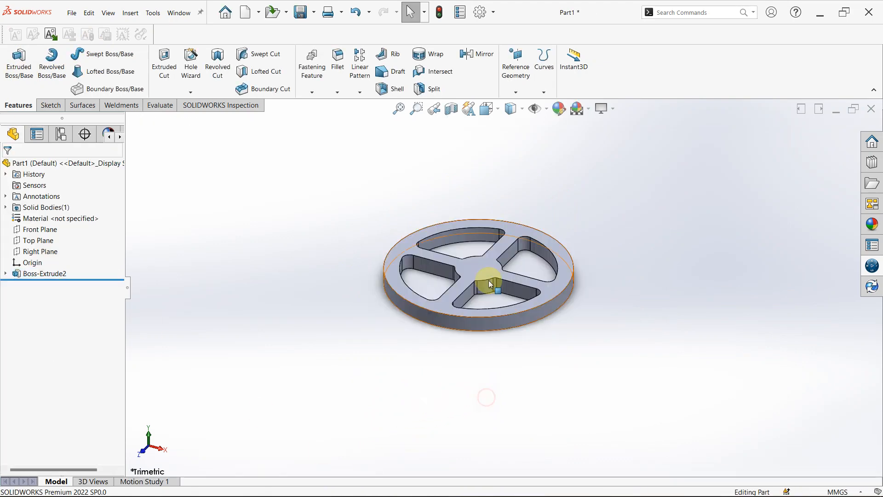
{"action": "scroll", "coordinate": [489, 280], "scroll_direction": "down", "scroll_amount": 3}
{"action": "middle_click_drag", "start_coordinate": [506, 231], "coordinate": [514, 336]}
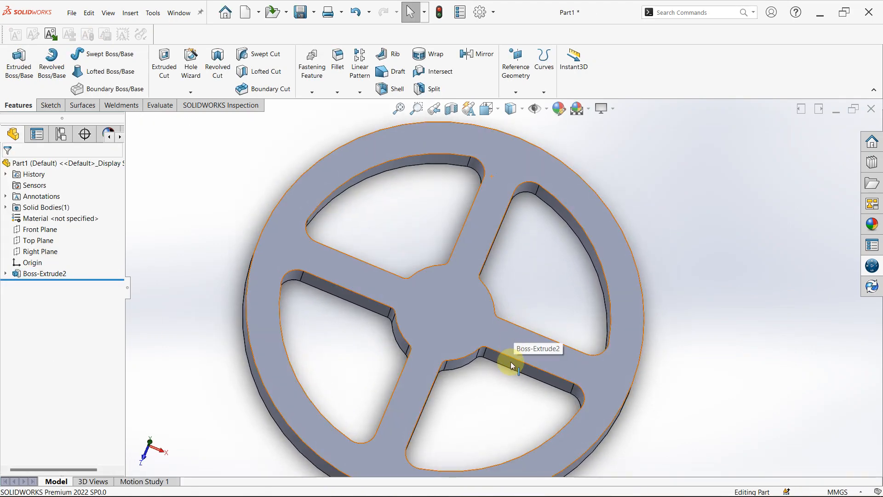
{"action": "scroll", "coordinate": [511, 361], "scroll_direction": "up", "scroll_amount": 3}
{"action": "key", "text": "ctrl+z"}
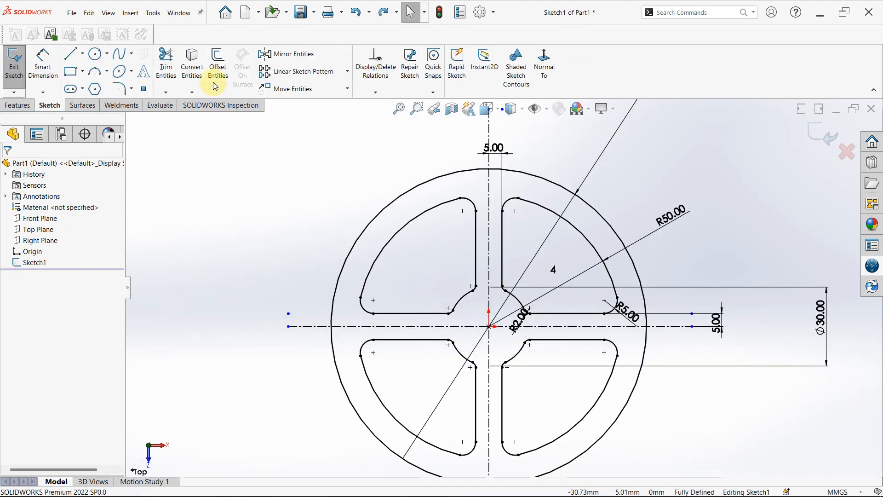
- Sketch a circle centred on the origin inside the wheel hub and dimension its diameter to 15 mm
{"action": "left_click", "coordinate": [95, 54]}
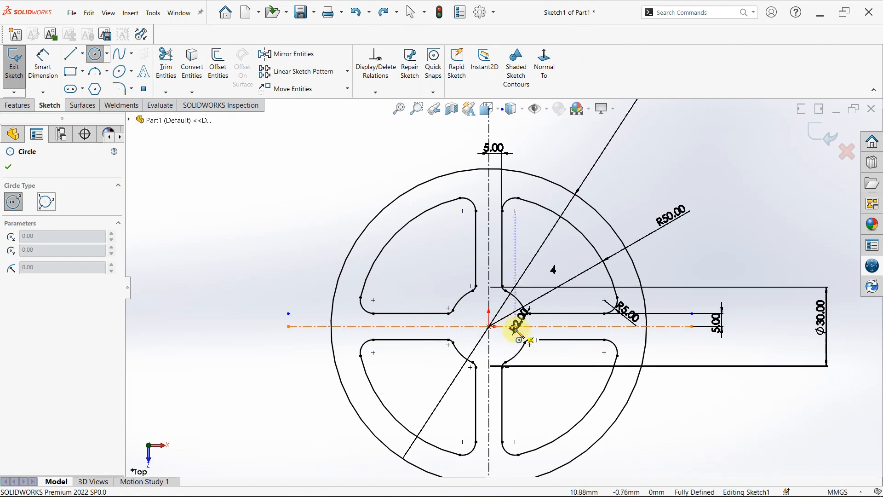
{"action": "left_click", "coordinate": [489, 327]}
{"action": "left_click", "coordinate": [482, 302]}
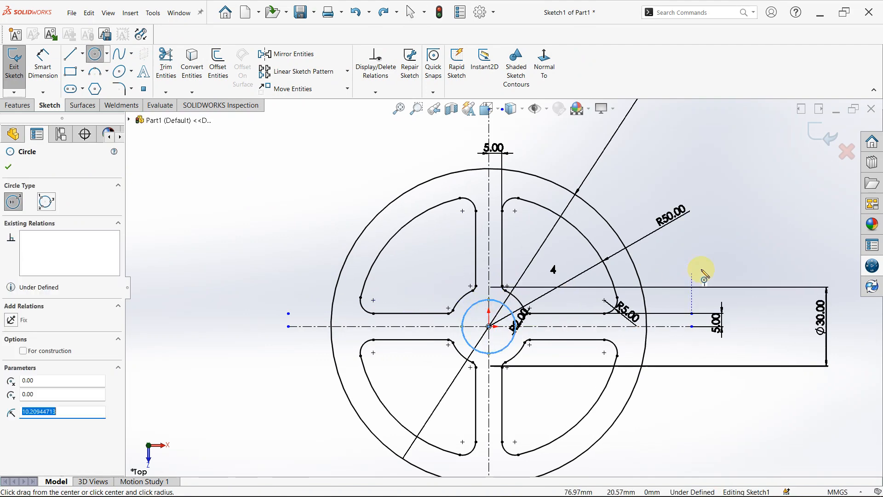
{"action": "scroll", "coordinate": [704, 270], "scroll_direction": "down", "scroll_amount": 2}
{"action": "right_click_drag", "start_coordinate": [712, 248], "coordinate": [703, 204]}
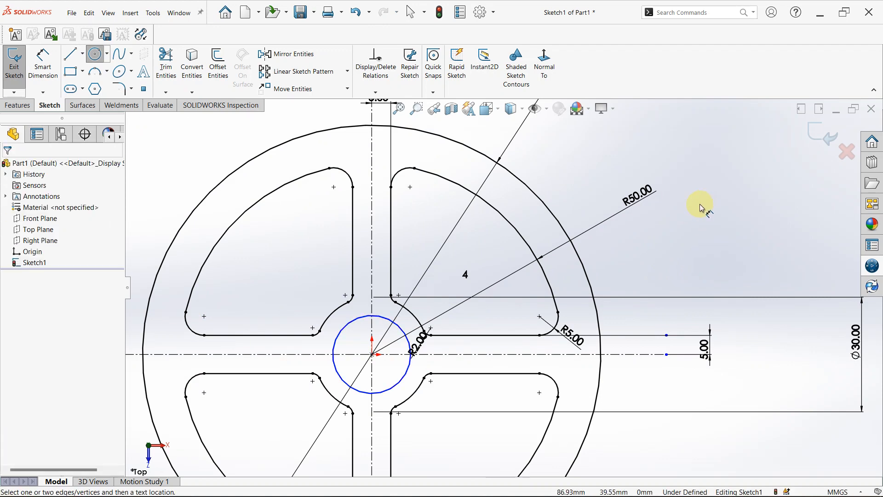
{"action": "left_click", "coordinate": [399, 329]}
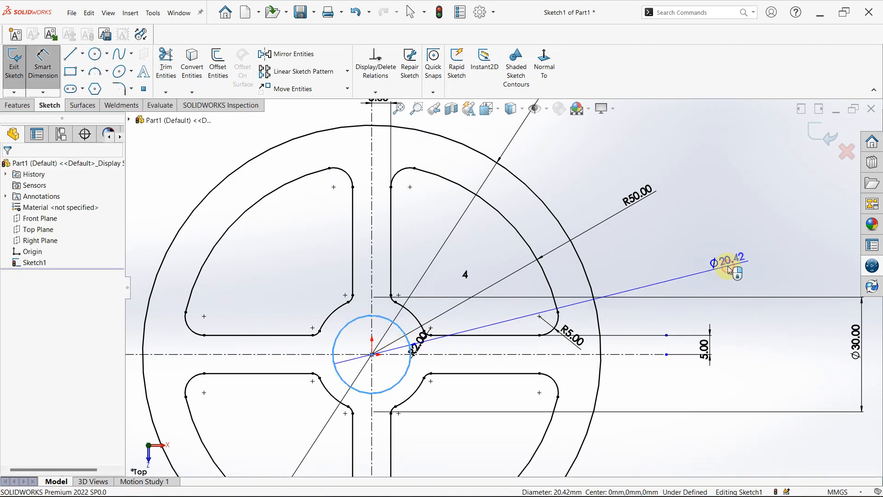
{"action": "left_click", "coordinate": [729, 270]}
{"action": "type", "text": "15"}
{"action": "key", "text": "Return"}
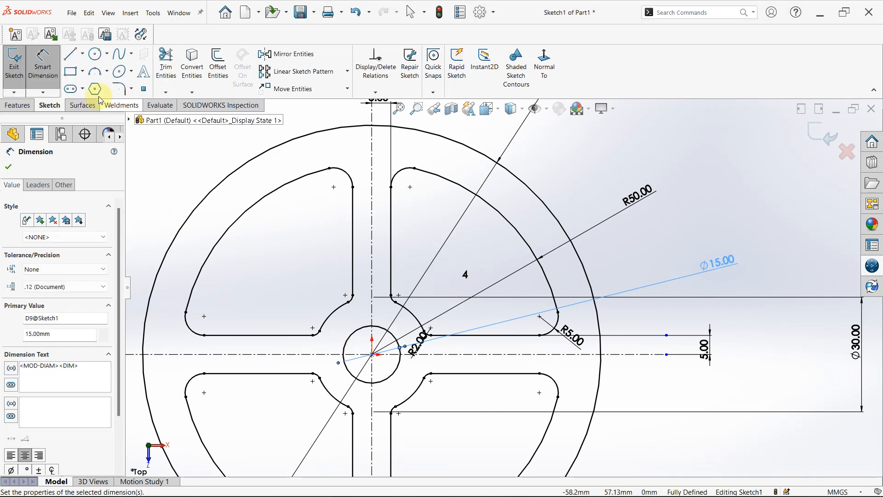
- Extrude the wheel sketch with its centre bore as a 10 mm blind boss
{"action": "left_click", "coordinate": [16, 105]}
{"action": "left_click", "coordinate": [26, 72]}
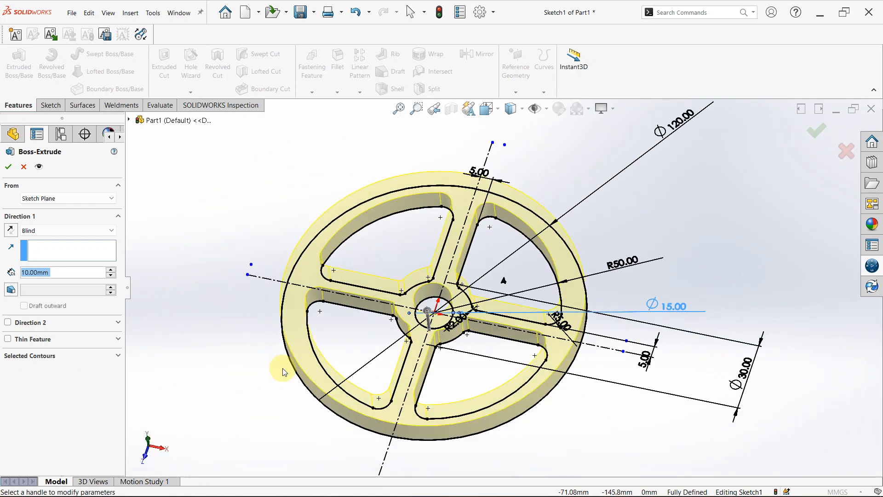
{"action": "left_click", "coordinate": [8, 167]}
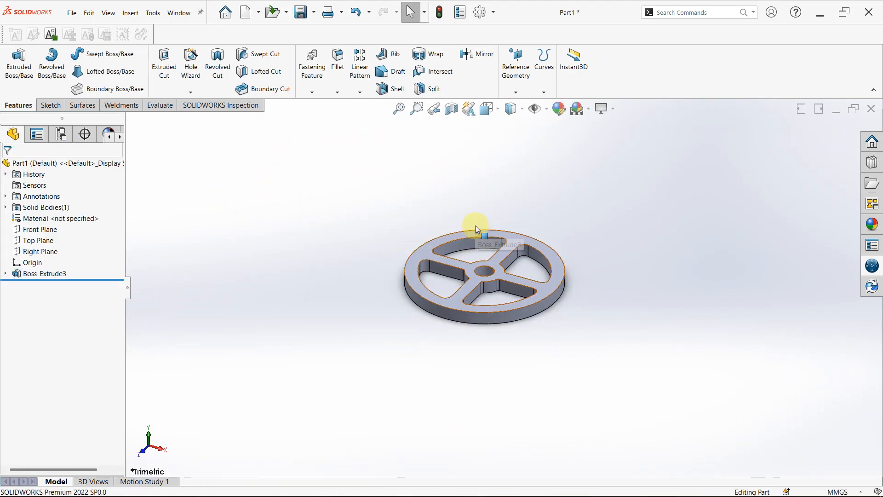
{"action": "middle_click_drag", "start_coordinate": [475, 225], "coordinate": [499, 266]}
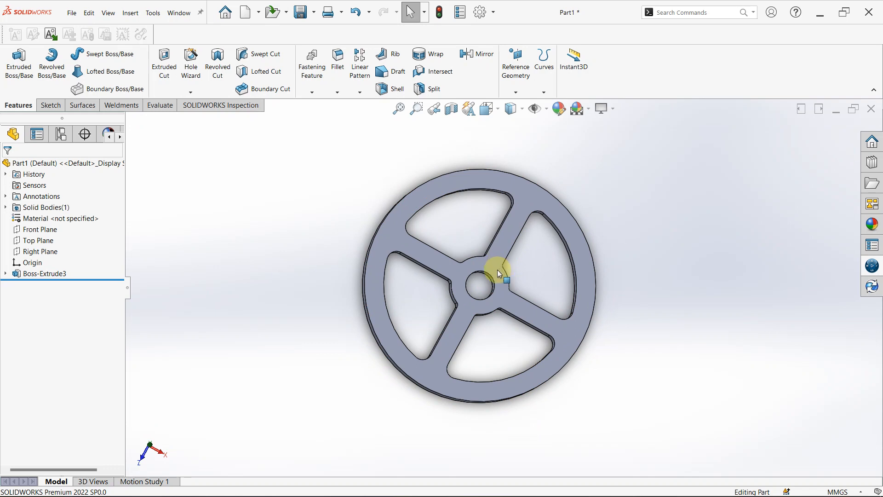
{"action": "scroll", "coordinate": [499, 265], "scroll_direction": "down", "scroll_amount": 5}
{"action": "middle_click_drag", "start_coordinate": [578, 238], "coordinate": [497, 304]}
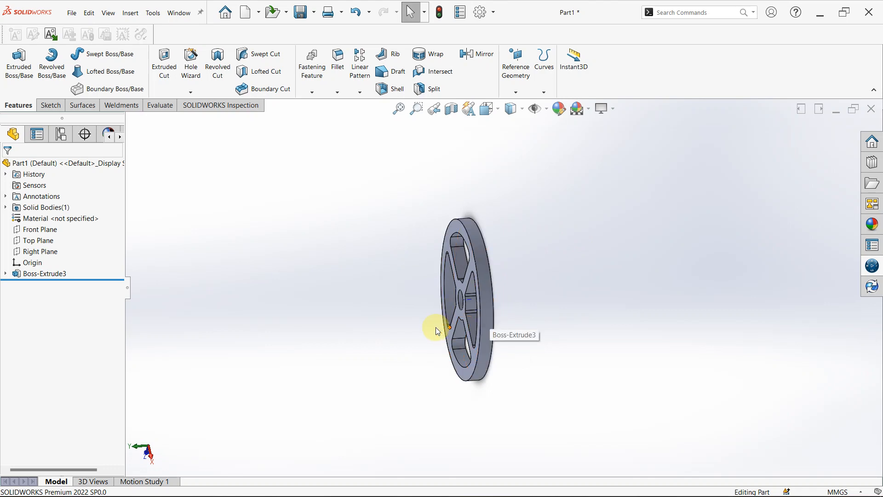
{"action": "scroll", "coordinate": [437, 324], "scroll_direction": "up", "scroll_amount": 2}
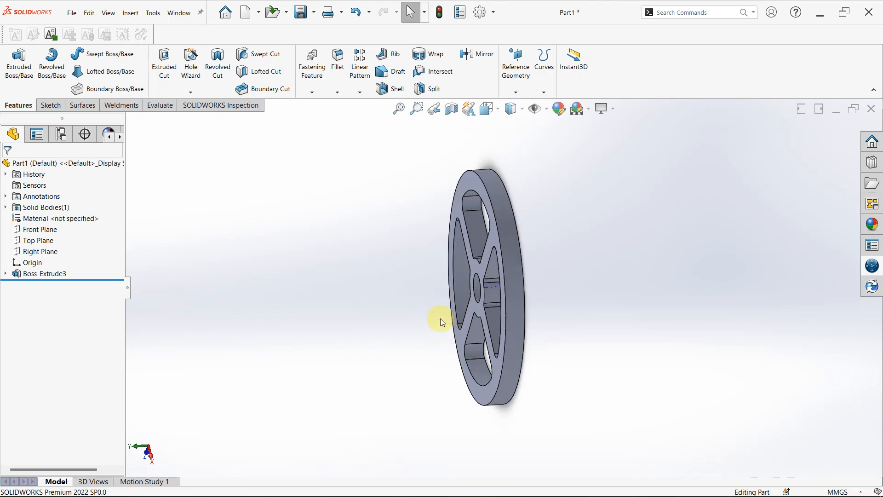
- Delete the wheel's extruded boss feature while keeping its sketch
{"action": "left_click", "coordinate": [43, 275]}
{"action": "key", "text": "Delete"}
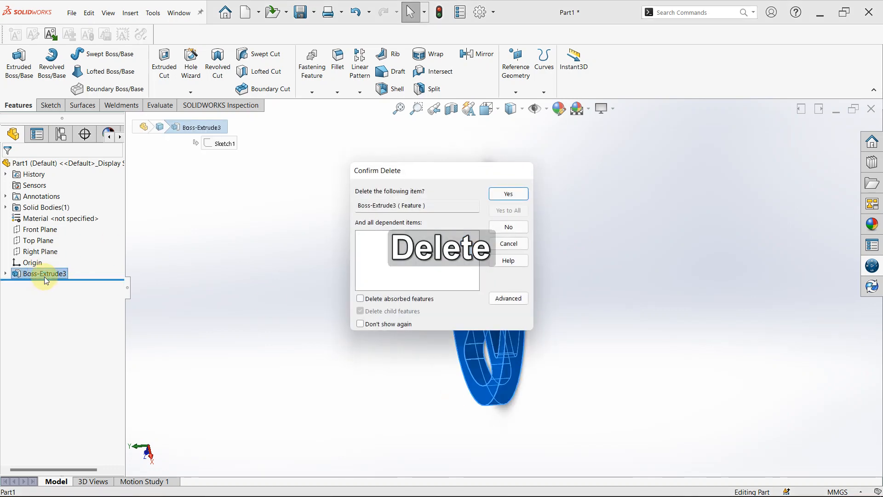
{"action": "key", "text": "Return"}
- Reopen the wheel sketch for editing and delete all of its geometry and dimensions
{"action": "left_click", "coordinate": [24, 267]}
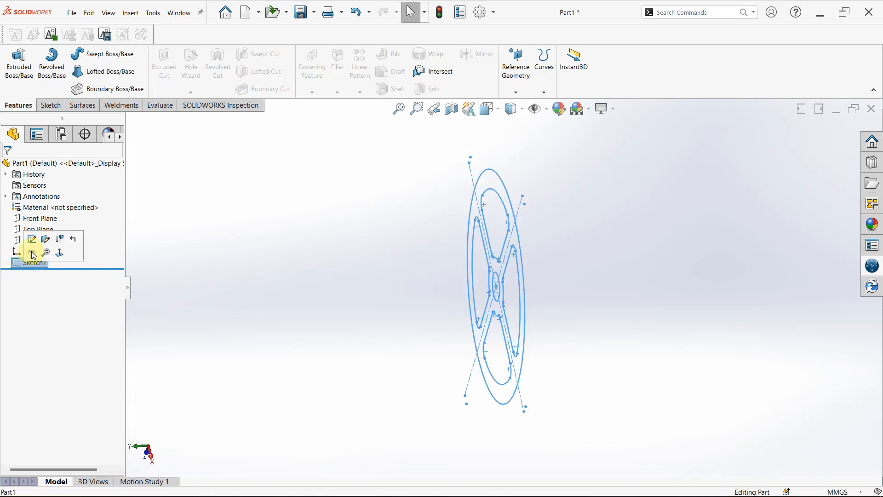
{"action": "left_click", "coordinate": [30, 243]}
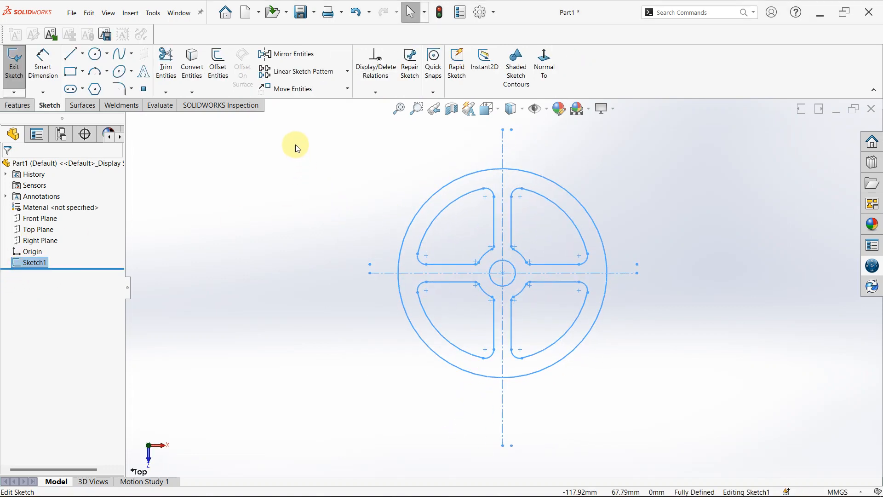
{"action": "scroll", "coordinate": [322, 159], "scroll_direction": "up", "scroll_amount": 3}
{"action": "mouse_move", "coordinate": [337, 172]}
{"action": "left_mouse_down"}
{"action": "mouse_move", "coordinate": [401, 313]}
{"action": "mouse_move", "coordinate": [739, 469]}
{"action": "mouse_move", "coordinate": [732, 432]}
{"action": "left_mouse_up"}
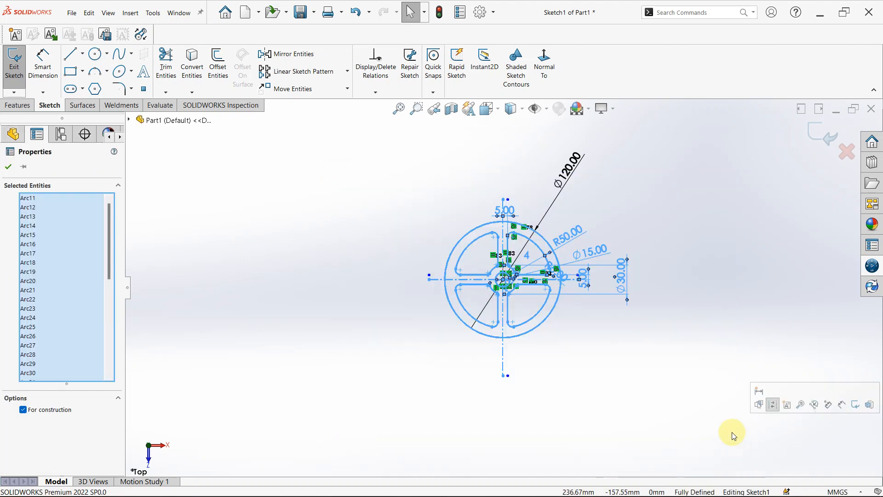
{"action": "key", "text": "Delete"}
{"action": "key", "text": "Return"}
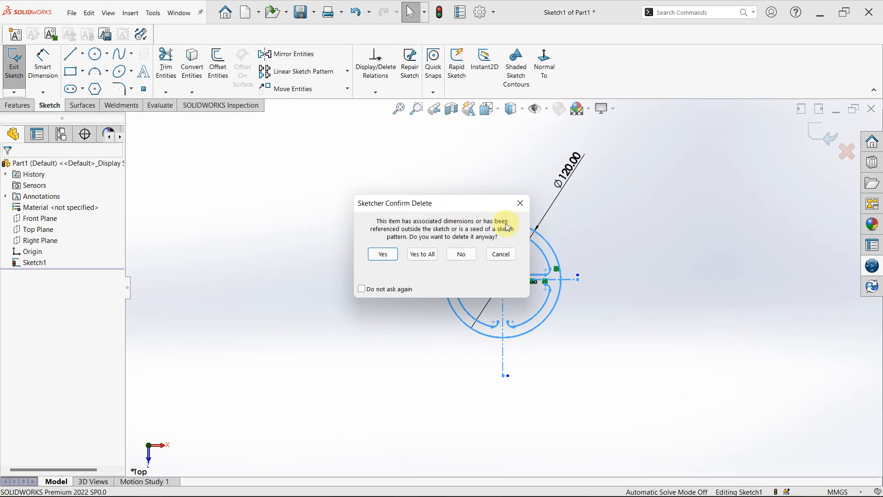
{"action": "left_click", "coordinate": [432, 254]}
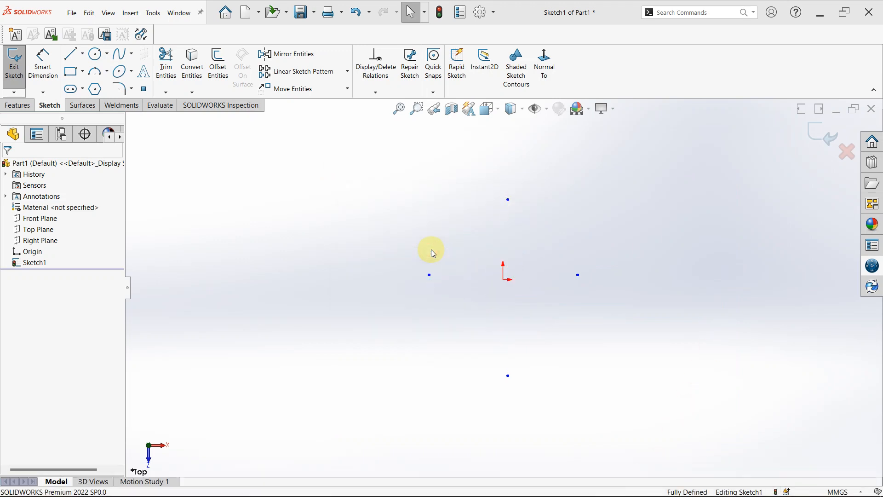
- Try to delete the four leftover points around the origin
{"action": "left_click", "coordinate": [308, 119]}
{"action": "mouse_move", "coordinate": [321, 168]}
{"action": "left_mouse_down"}
{"action": "mouse_move", "coordinate": [610, 438]}
{"action": "mouse_move", "coordinate": [711, 477]}
{"action": "left_mouse_up"}
{"action": "key", "text": "Delete"}
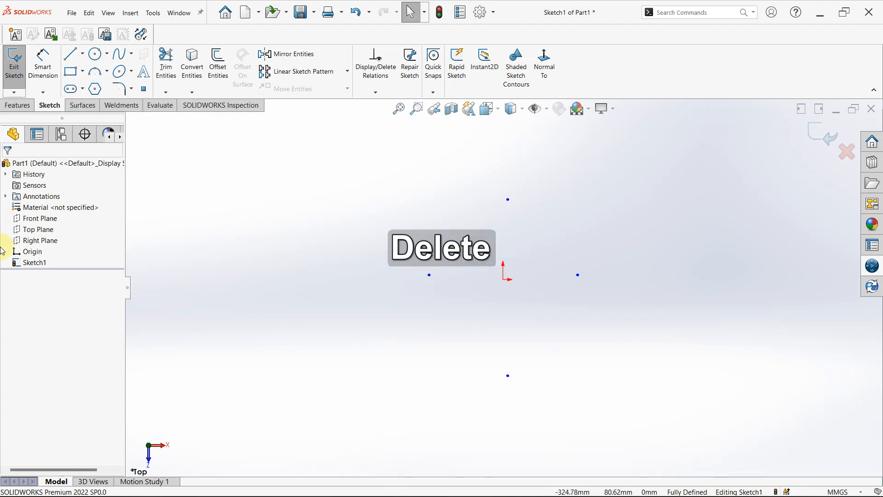
- Exit the wheel sketch and delete it from the part
{"action": "left_click", "coordinate": [20, 266]}
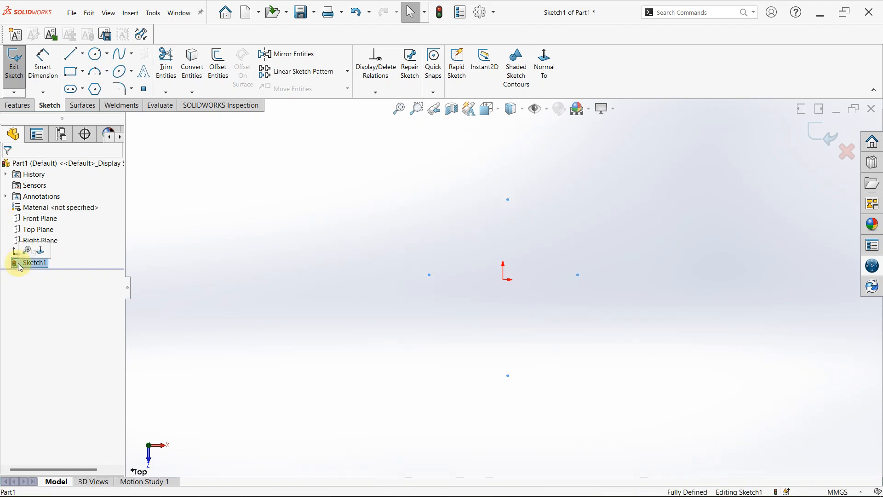
{"action": "key", "text": "Delete"}
{"action": "key", "text": "Return"}
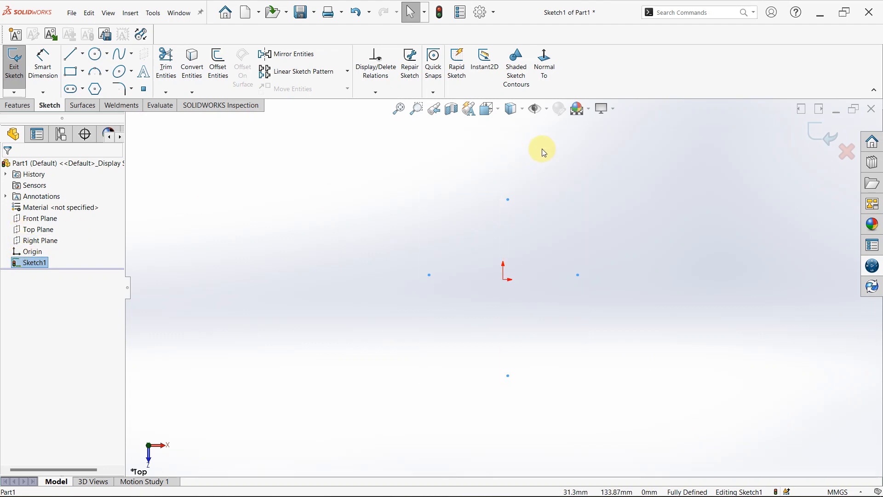
{"action": "left_click", "coordinate": [815, 135]}
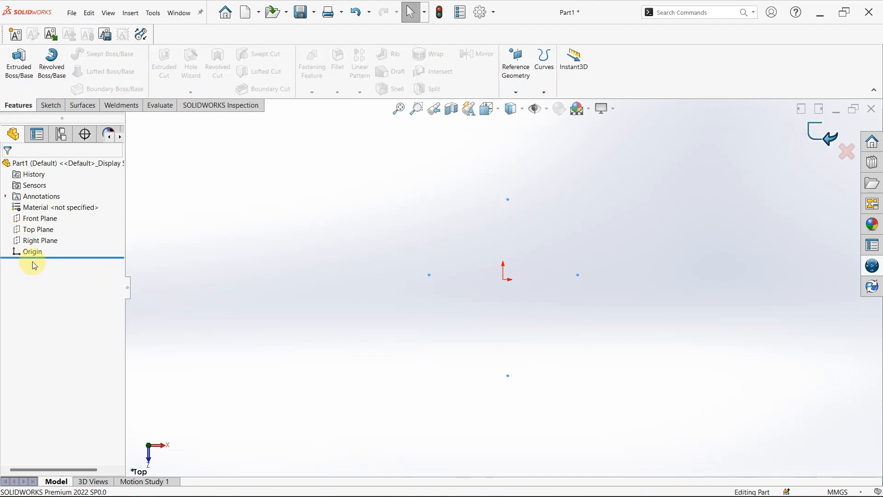
- Start a sketch on the Top Plane and draw a corner rectangle about 616 mm wide from the origin
{"action": "left_click", "coordinate": [40, 230]}
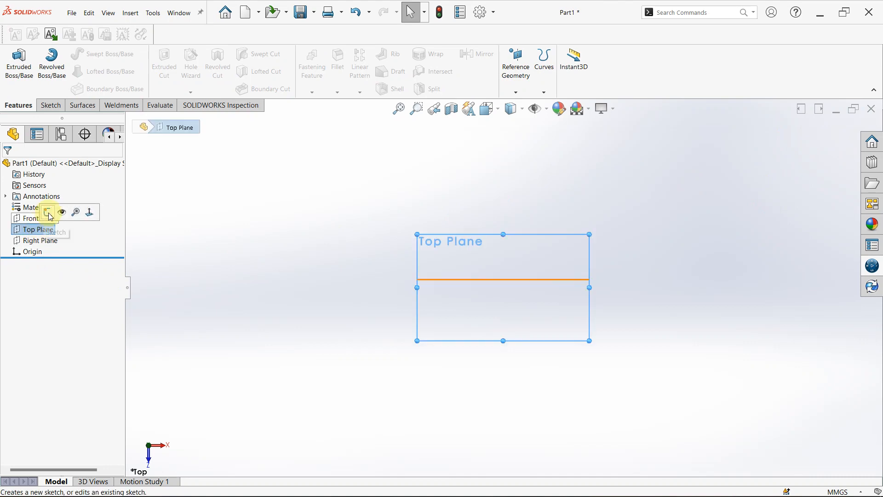
{"action": "left_click", "coordinate": [49, 213]}
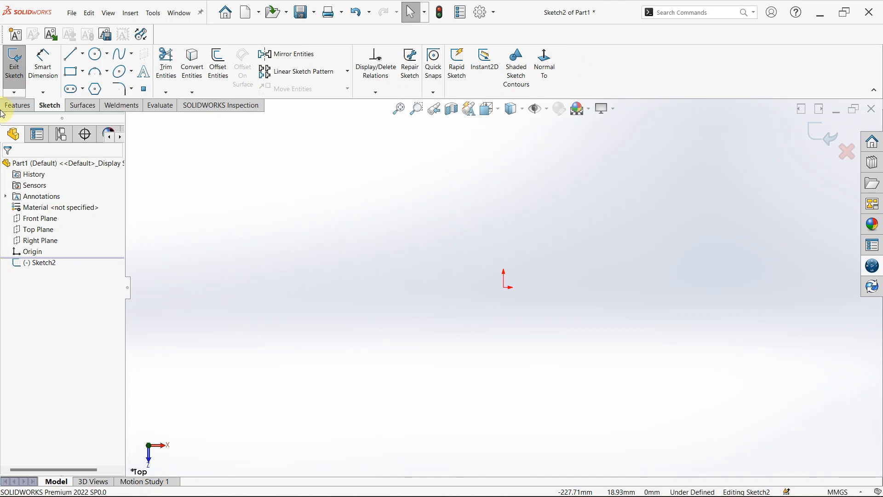
{"action": "left_click", "coordinate": [82, 74]}
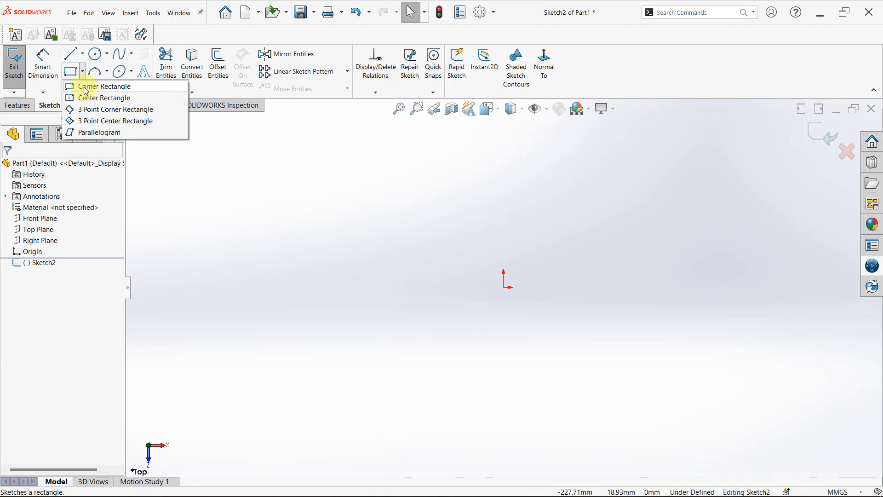
{"action": "left_click", "coordinate": [81, 87]}
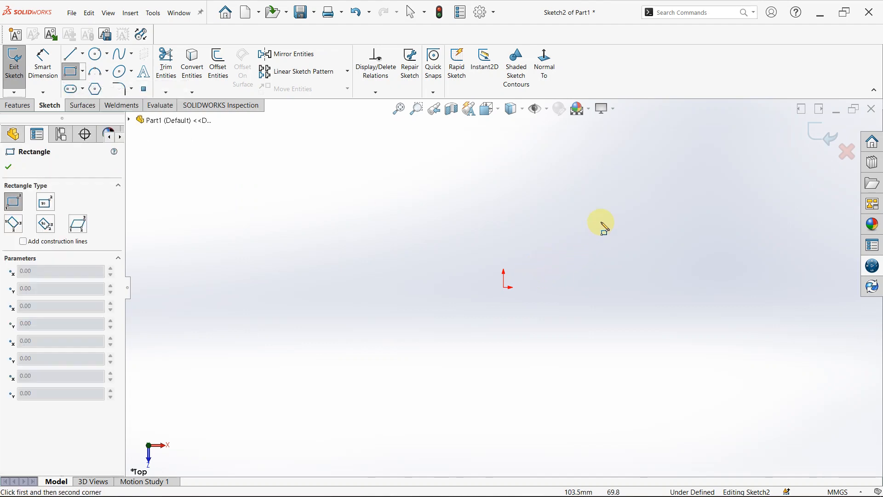
{"action": "left_click", "coordinate": [504, 287]}
{"action": "scroll", "coordinate": [560, 210], "scroll_direction": "down", "scroll_amount": 8}
{"action": "scroll", "coordinate": [560, 210], "scroll_direction": "up", "scroll_amount": 4}
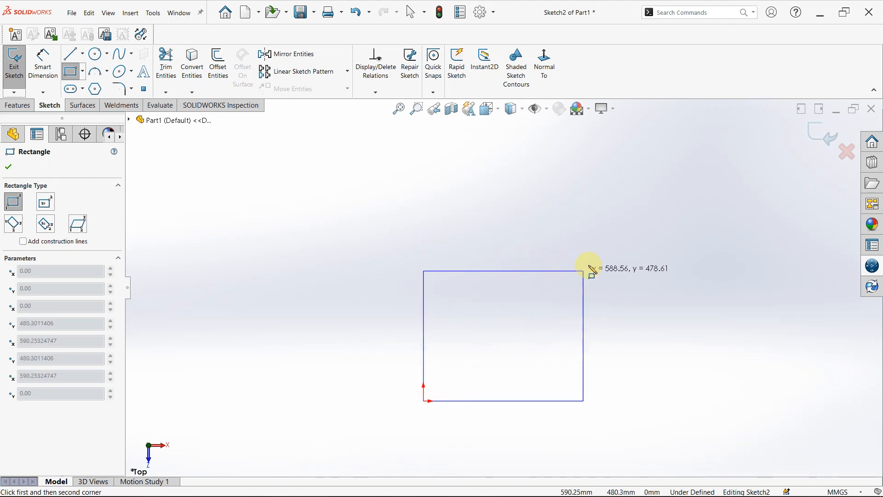
{"action": "left_click", "coordinate": [592, 243]}
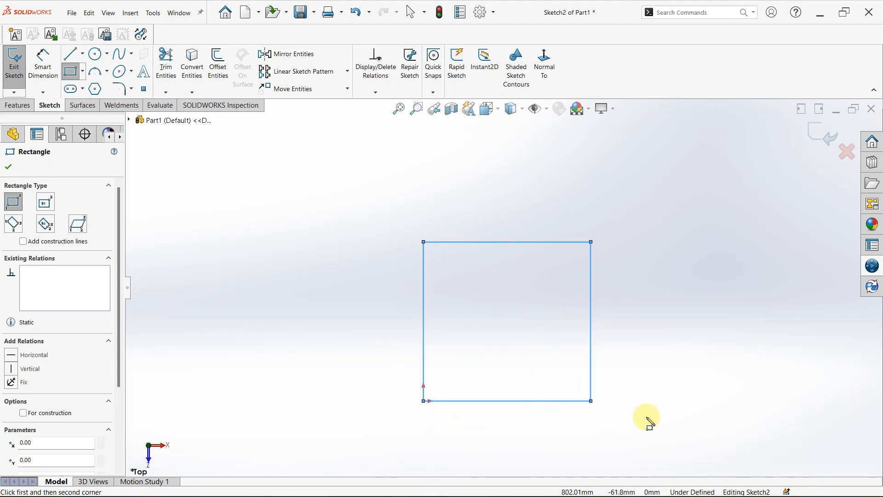
- Dimension the rectangle's bottom edge and set its length to 100 mm
{"action": "right_click_drag", "start_coordinate": [647, 418], "coordinate": [655, 398]}
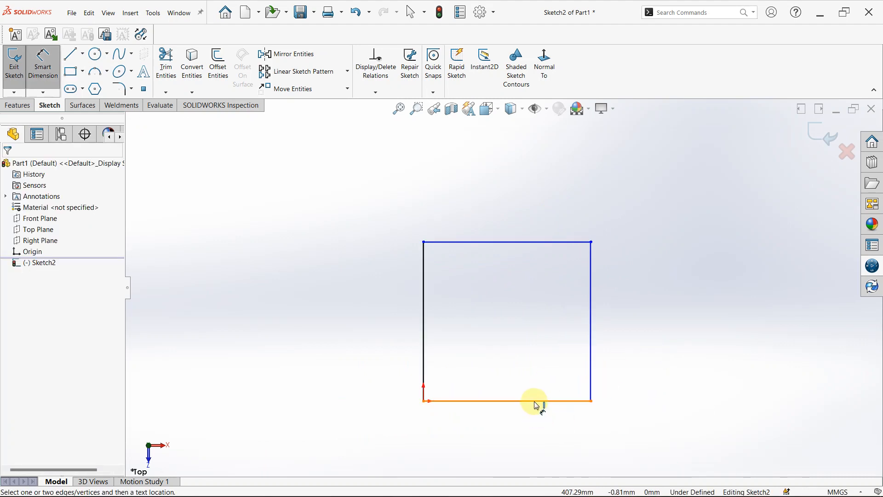
{"action": "left_click", "coordinate": [536, 404]}
{"action": "key", "text": "z"}
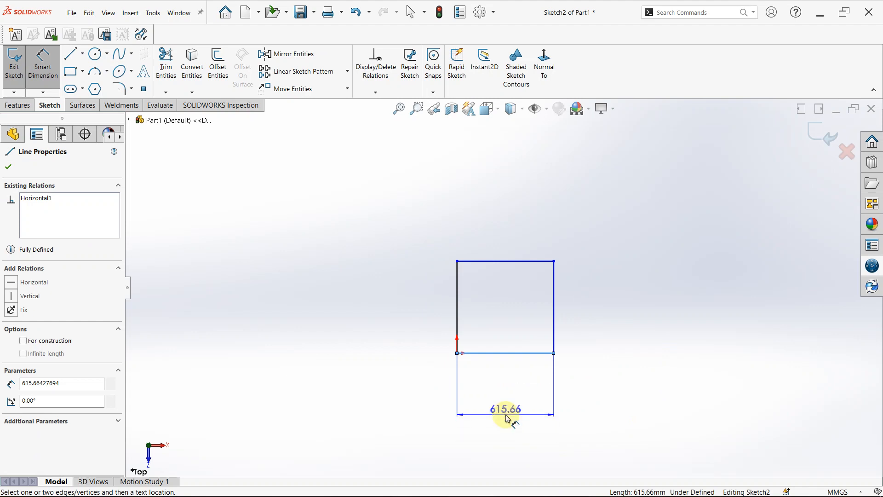
{"action": "left_click", "coordinate": [508, 417]}
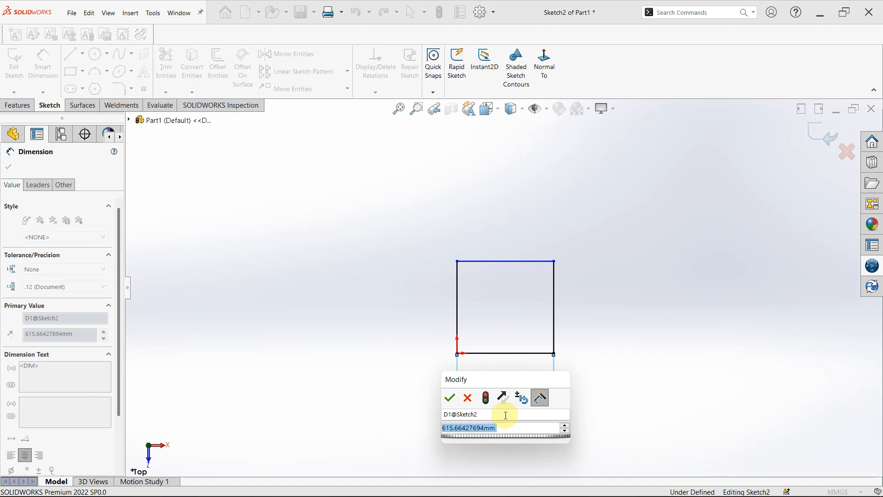
{"action": "type", "text": "100"}
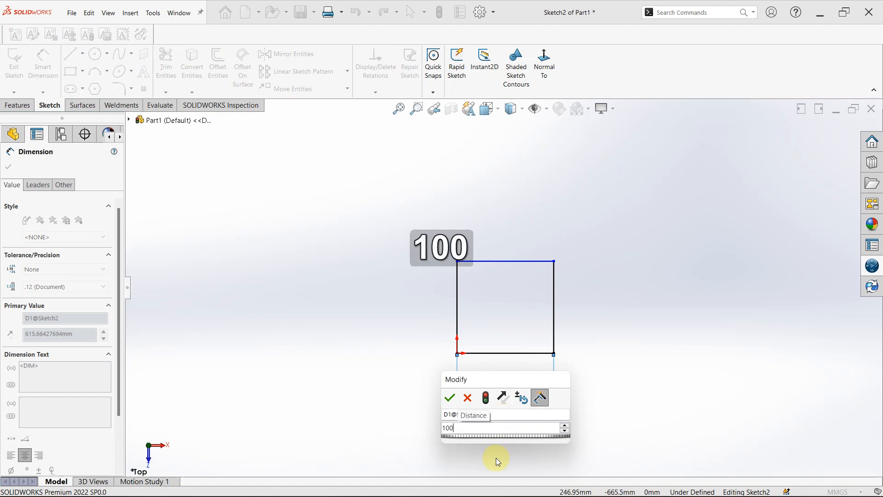
{"action": "key", "text": "Return"}
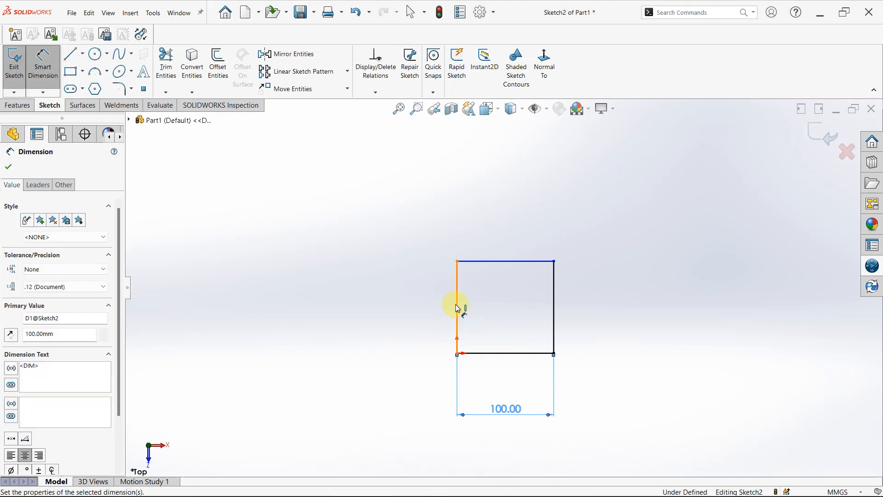
- Dimension the rectangle's left edge and set its height to 70 mm
{"action": "left_click", "coordinate": [457, 306]}
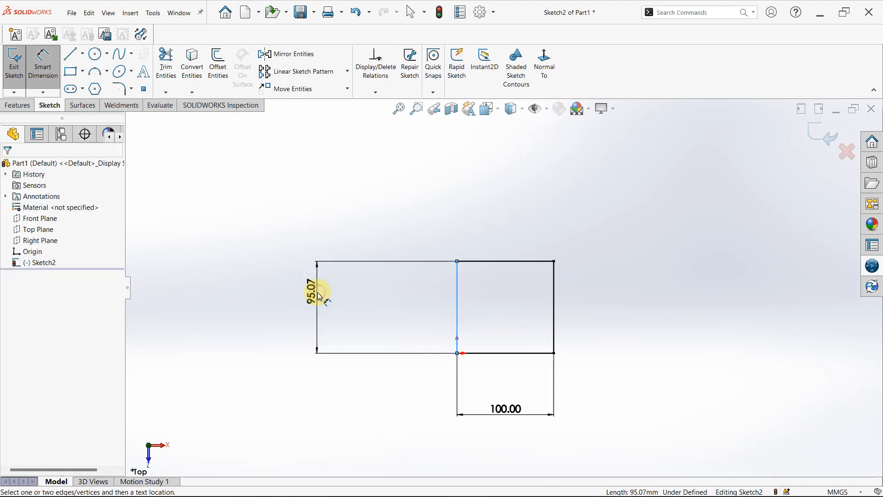
{"action": "left_click", "coordinate": [323, 295]}
{"action": "type", "text": "7"}
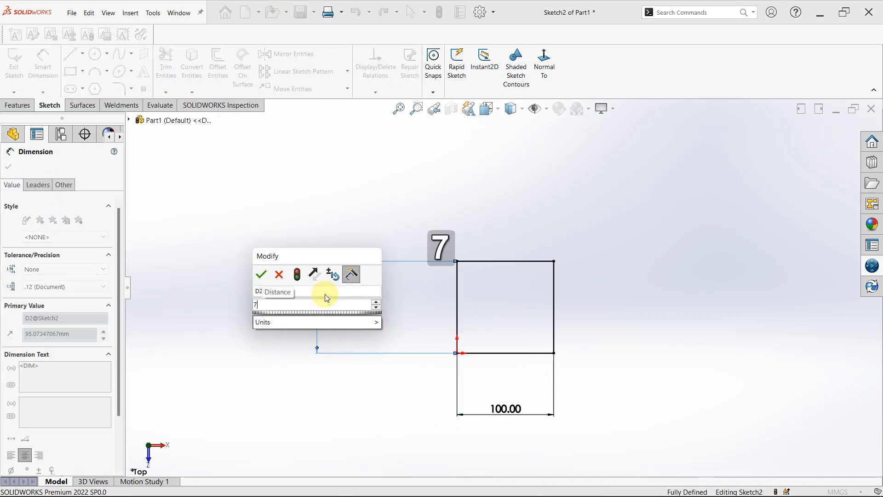
{"action": "type", "text": "0"}
{"action": "key", "text": "Return"}
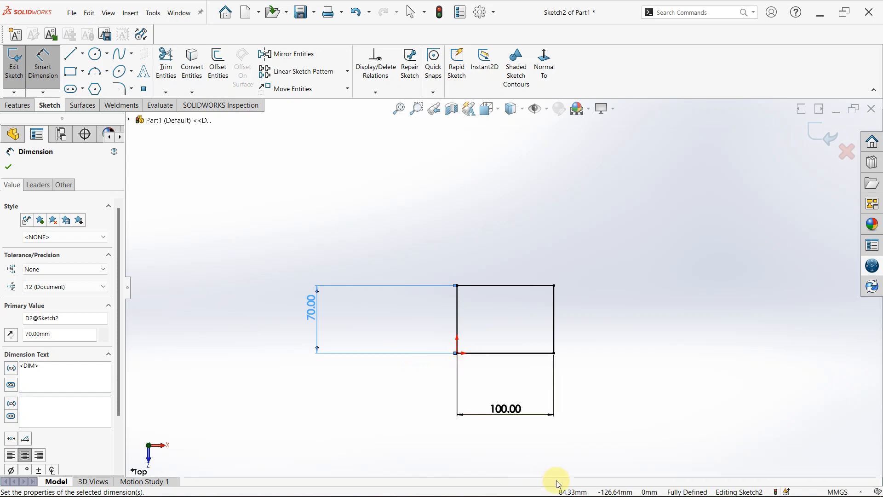
- Draw a three-step stair line from the rectangle's left edge, about 11 mm above the origin, to its top edge, with a last riser about 26 mm
{"action": "scroll", "coordinate": [502, 290], "scroll_direction": "up", "scroll_amount": 4}
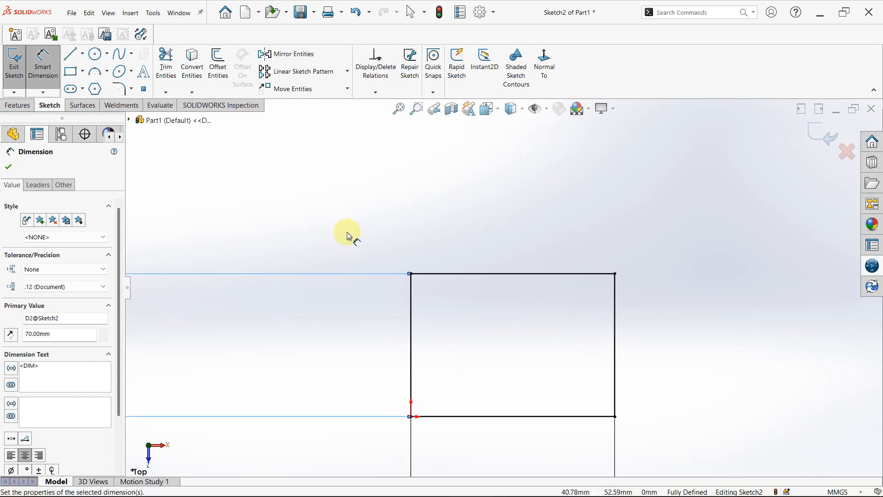
{"action": "scroll", "coordinate": [537, 402], "scroll_direction": "down", "scroll_amount": 5}
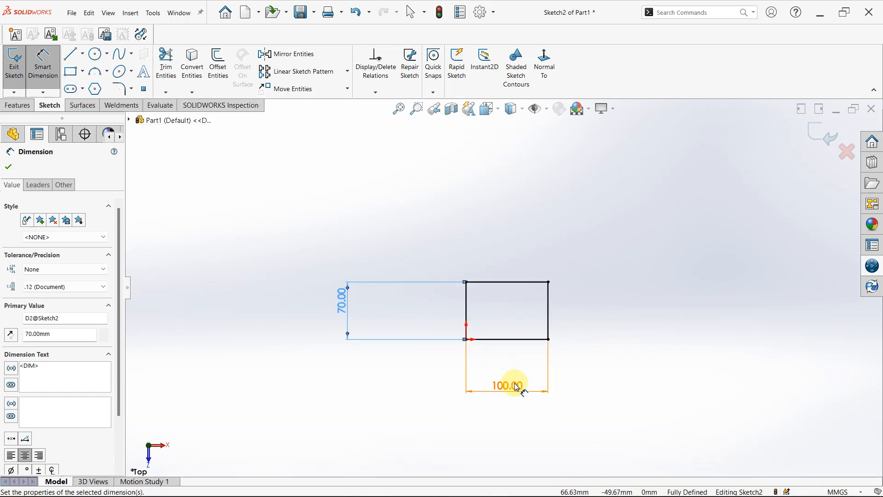
{"action": "left_click", "coordinate": [79, 64]}
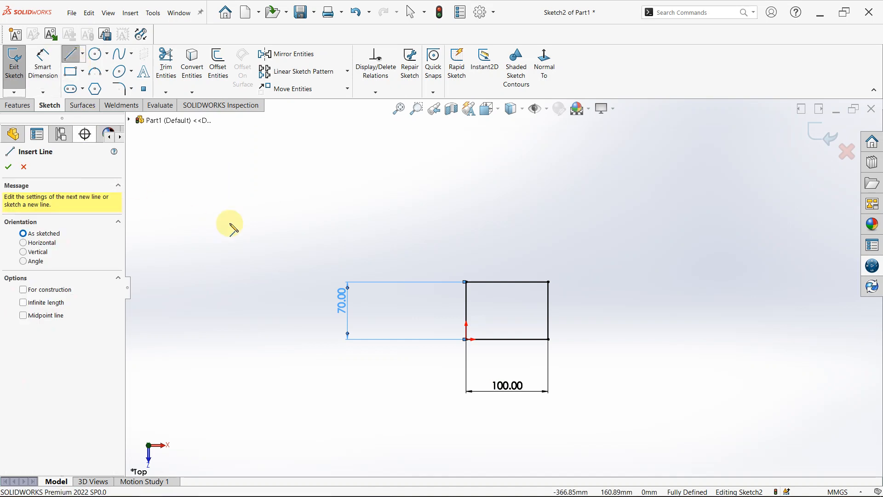
{"action": "left_click", "coordinate": [467, 330]}
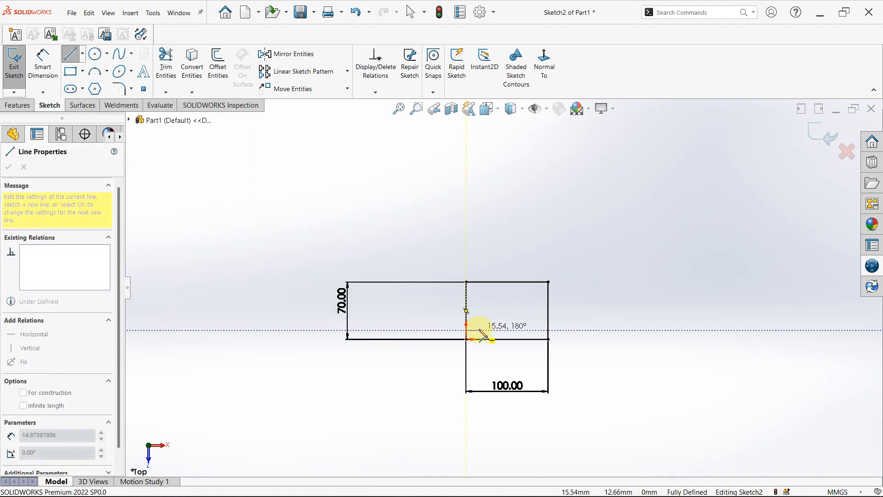
{"action": "left_click", "coordinate": [479, 330]}
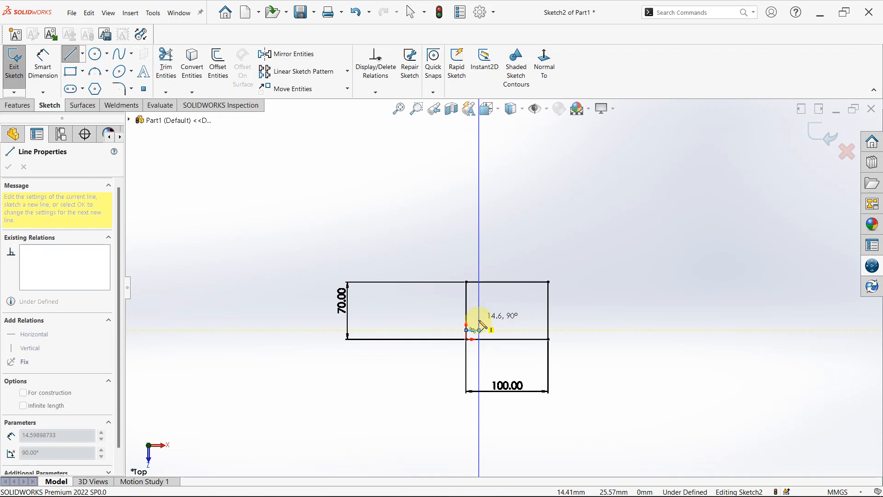
{"action": "left_click", "coordinate": [479, 320]}
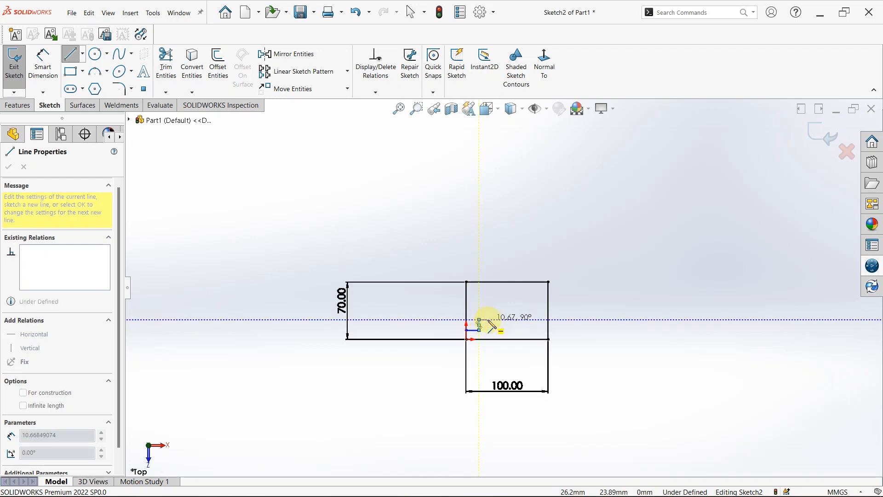
{"action": "double_click", "coordinate": [489, 320]}
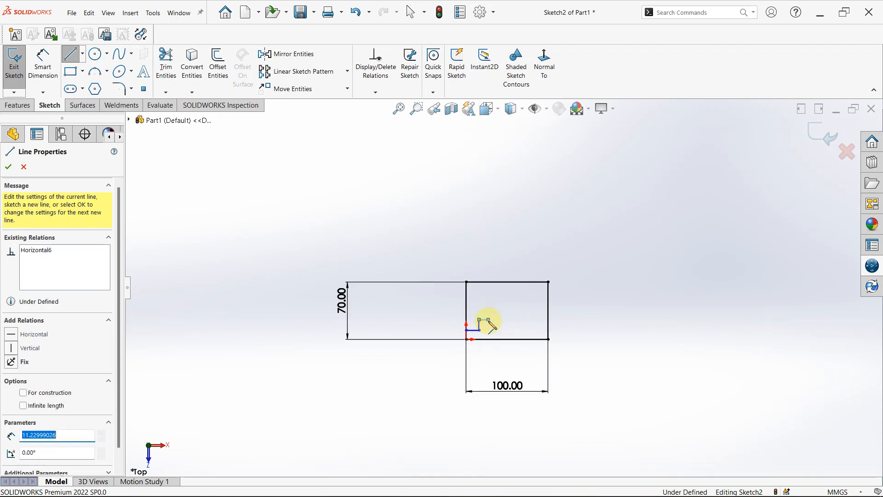
{"action": "left_click", "coordinate": [489, 321]}
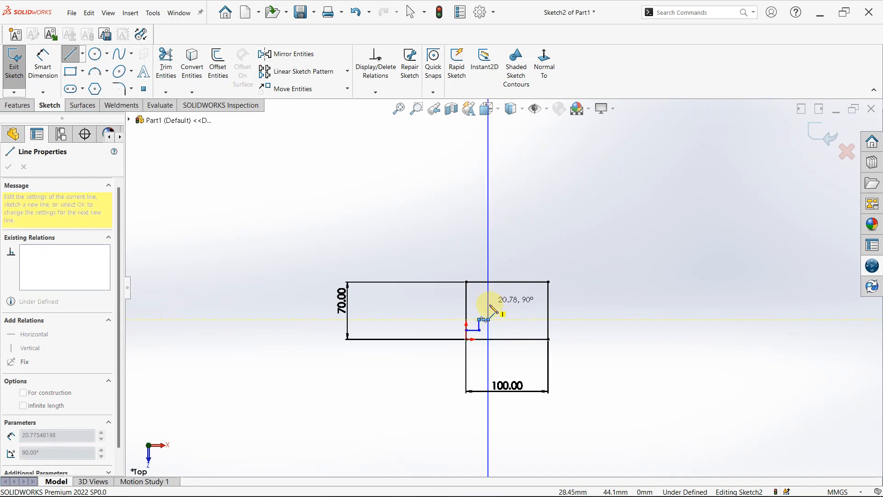
{"action": "left_click", "coordinate": [488, 303]}
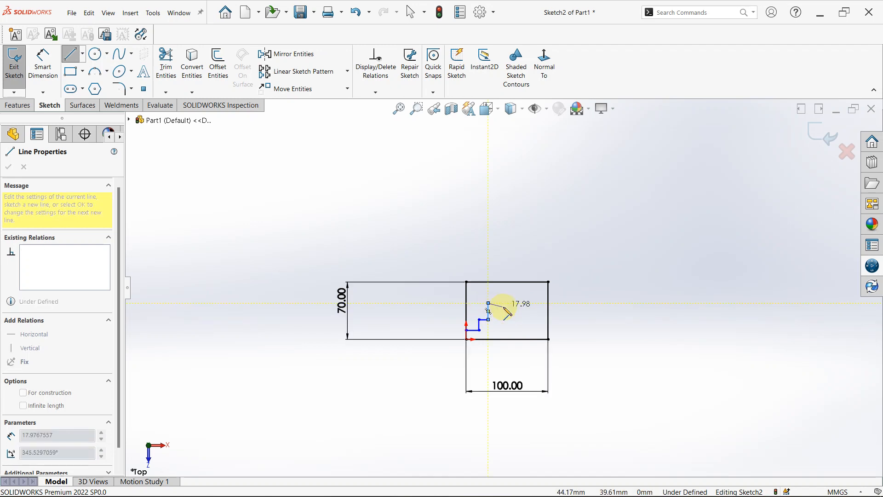
{"action": "left_click", "coordinate": [504, 303]}
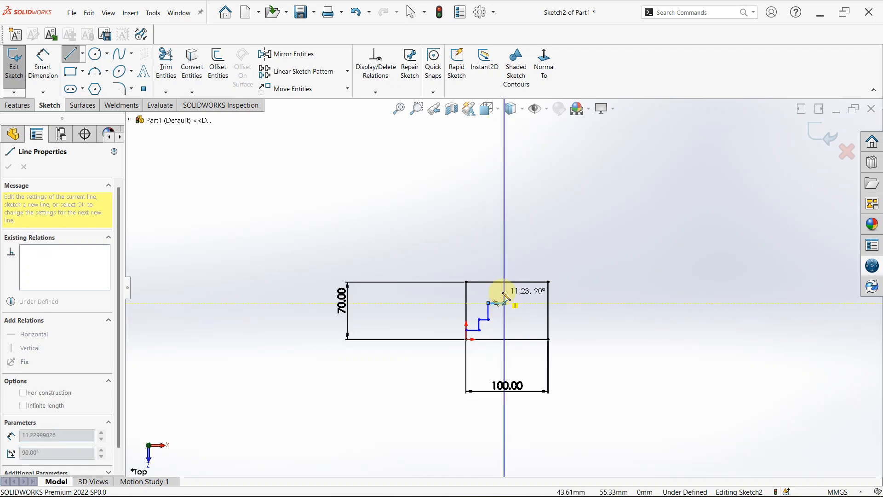
{"action": "left_click", "coordinate": [504, 282]}
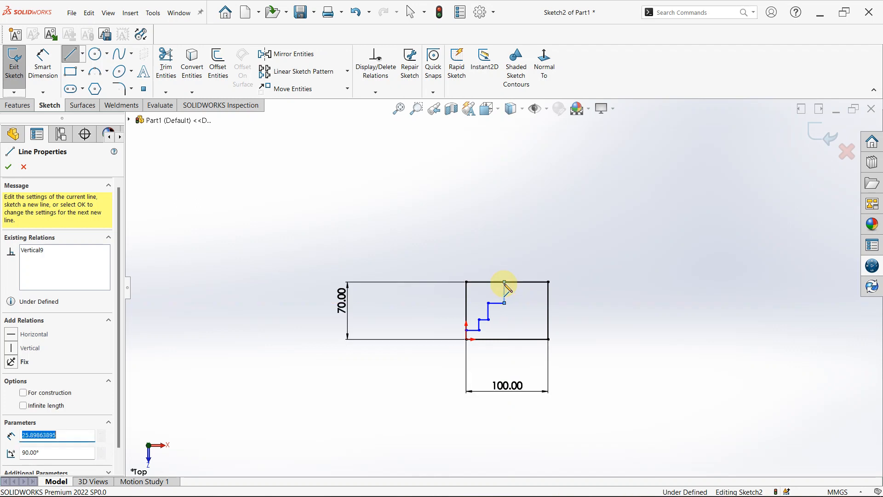
{"action": "scroll", "coordinate": [508, 291], "scroll_direction": "up", "scroll_amount": 3}
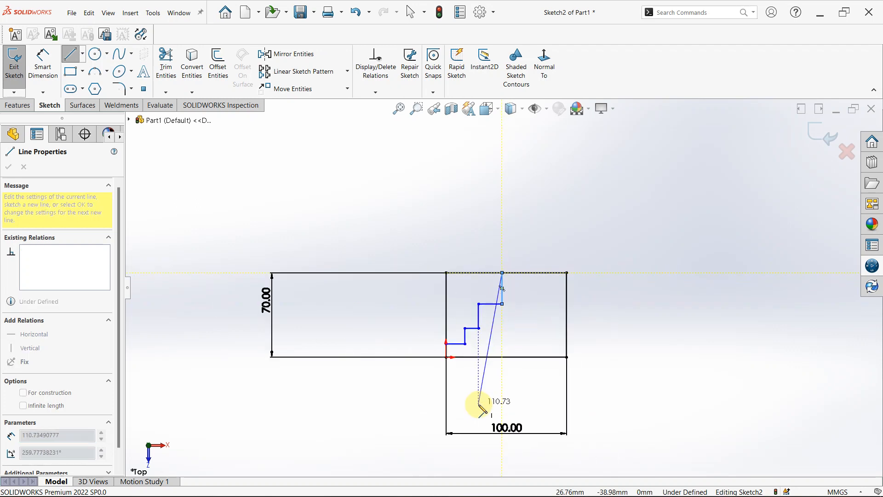
{"action": "key", "text": "Escape"}
- Trim away the parts of the rectangle's left and top edges outside the stair line, accepting deletion of the attached height dimension
{"action": "scroll", "coordinate": [676, 372], "scroll_direction": "up", "scroll_amount": 3}
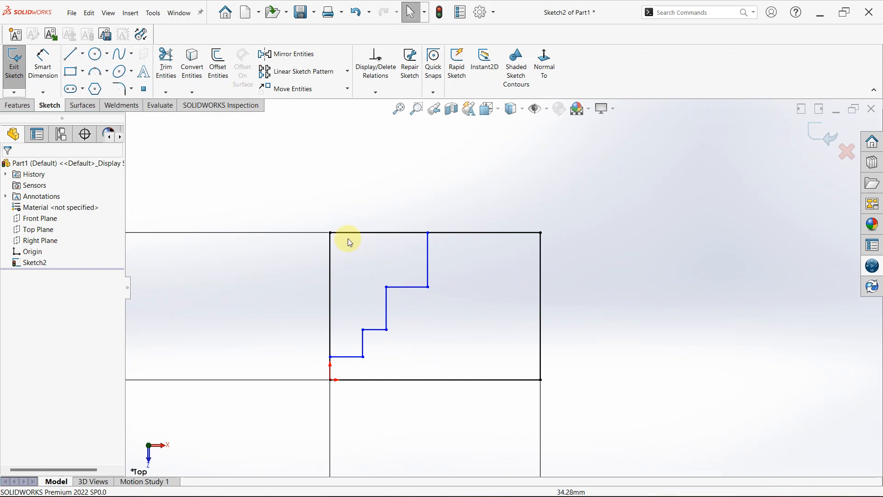
{"action": "left_click", "coordinate": [166, 64]}
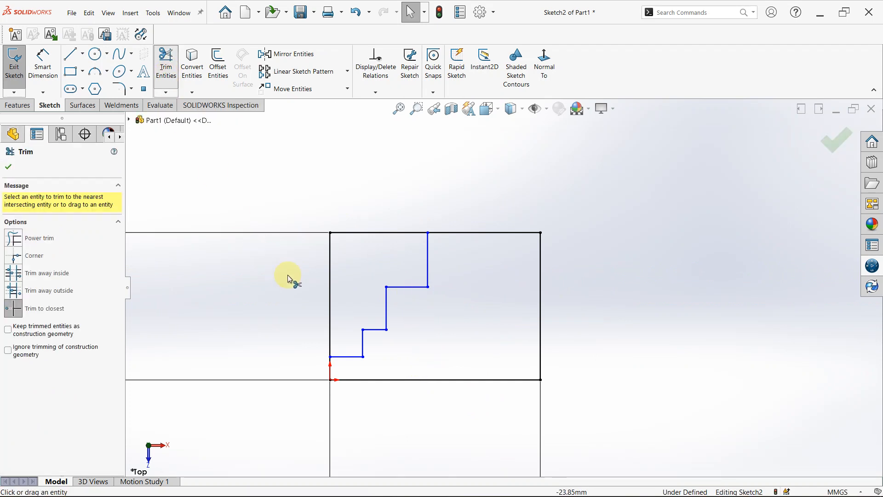
{"action": "left_click", "coordinate": [330, 248]}
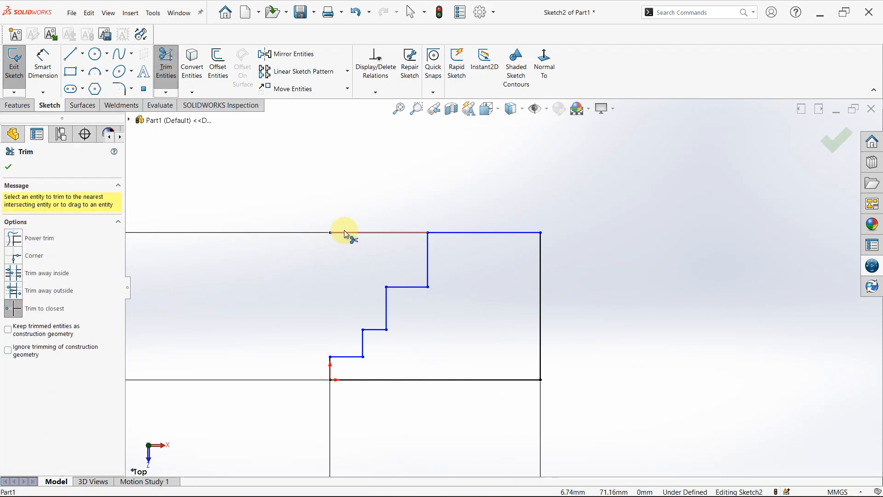
{"action": "left_click", "coordinate": [345, 233]}
{"action": "left_click", "coordinate": [460, 261]}
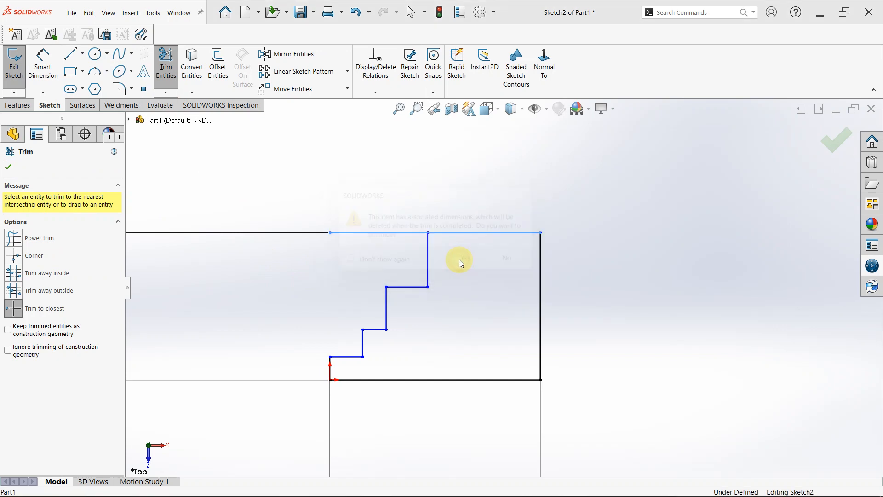
{"action": "scroll", "coordinate": [451, 277], "scroll_direction": "down", "scroll_amount": 2}
{"action": "scroll", "coordinate": [455, 300], "scroll_direction": "up", "scroll_amount": 3}
{"action": "scroll", "coordinate": [502, 299], "scroll_direction": "up", "scroll_amount": 2}
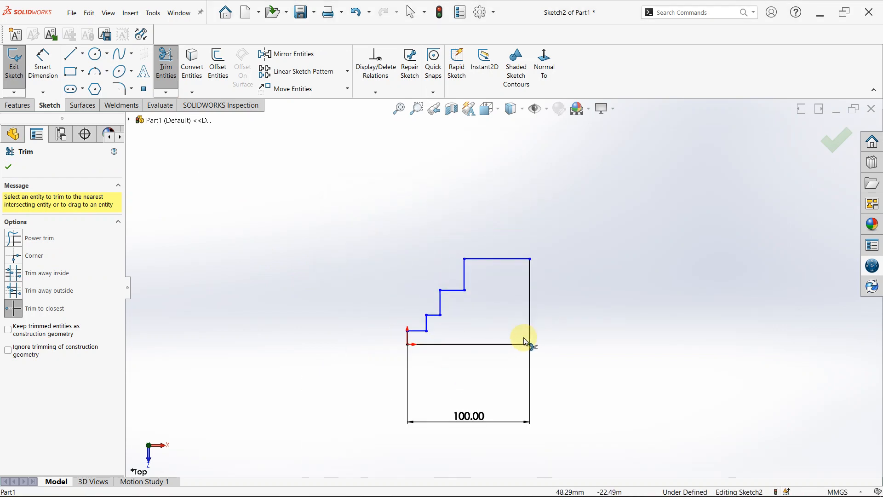
- Dimension the distance between the profile's bottom and top edges and set it to 75 mm
{"action": "right_click_drag", "start_coordinate": [582, 377], "coordinate": [593, 339]}
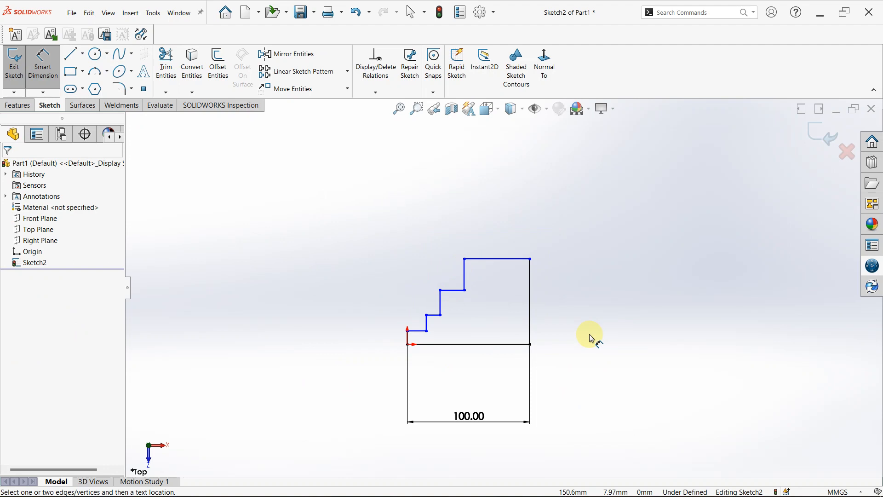
{"action": "left_click", "coordinate": [506, 346]}
{"action": "left_click", "coordinate": [499, 259]}
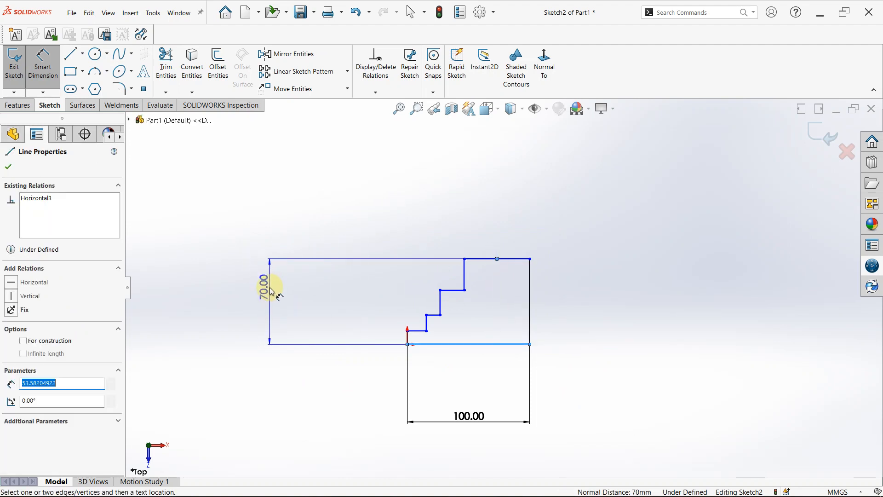
{"action": "left_click", "coordinate": [271, 287]}
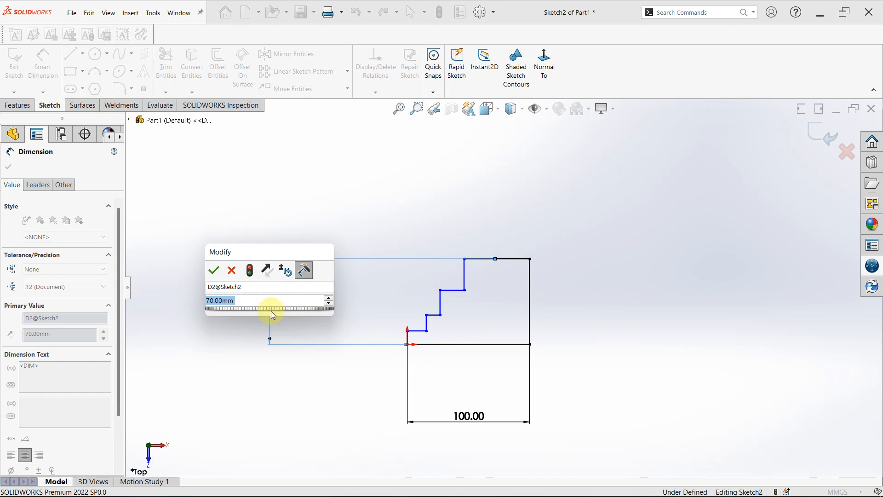
{"action": "type", "text": "75"}
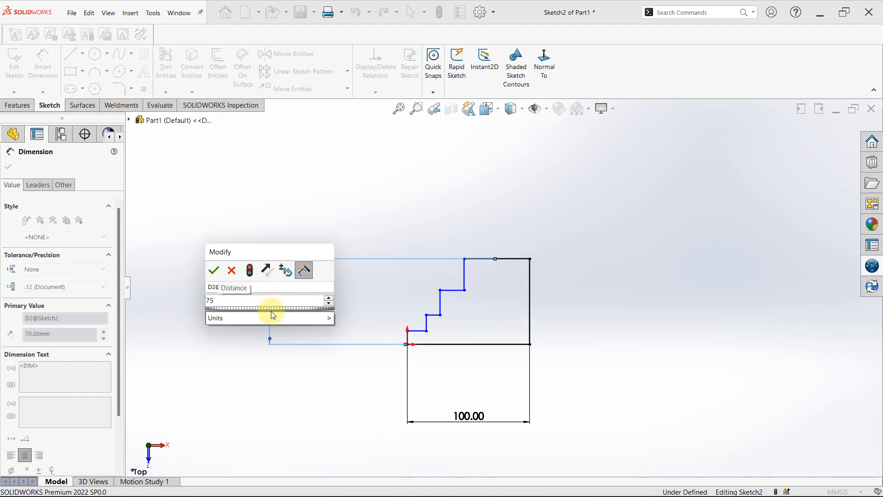
{"action": "key", "text": "Return"}
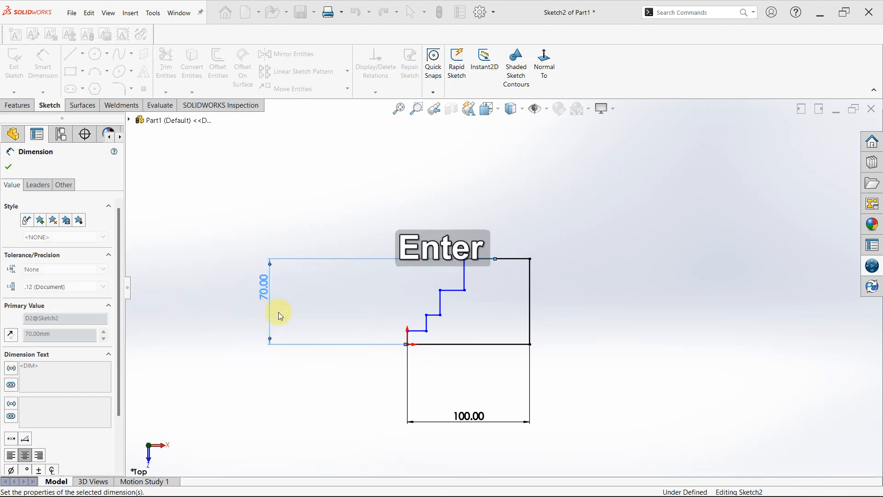
{"action": "left_click", "coordinate": [560, 333]}
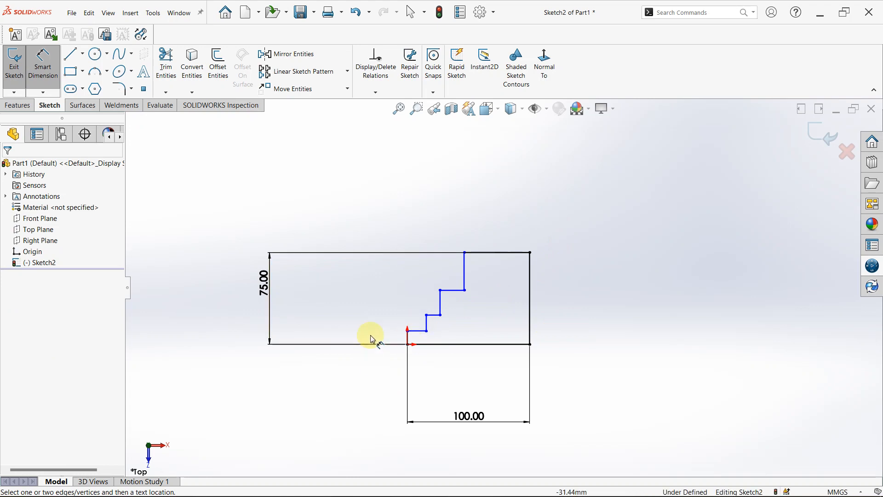
{"action": "left_click", "coordinate": [428, 344]}
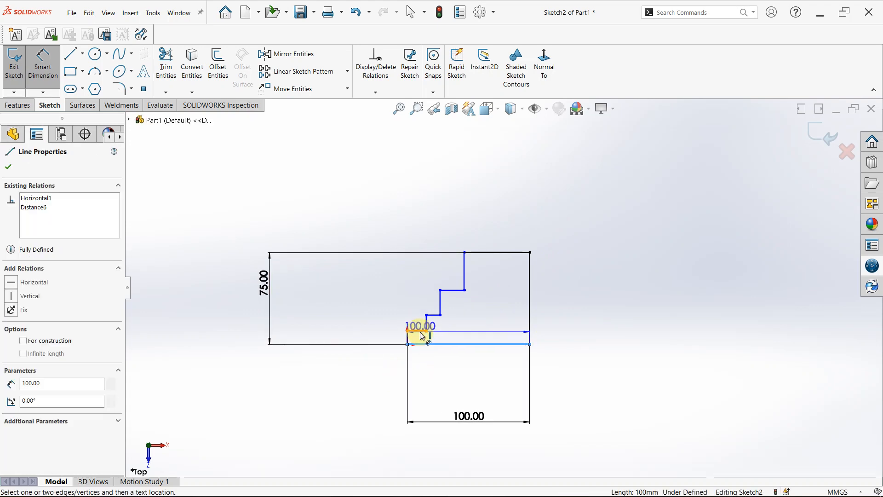
{"action": "left_click", "coordinate": [417, 331]}
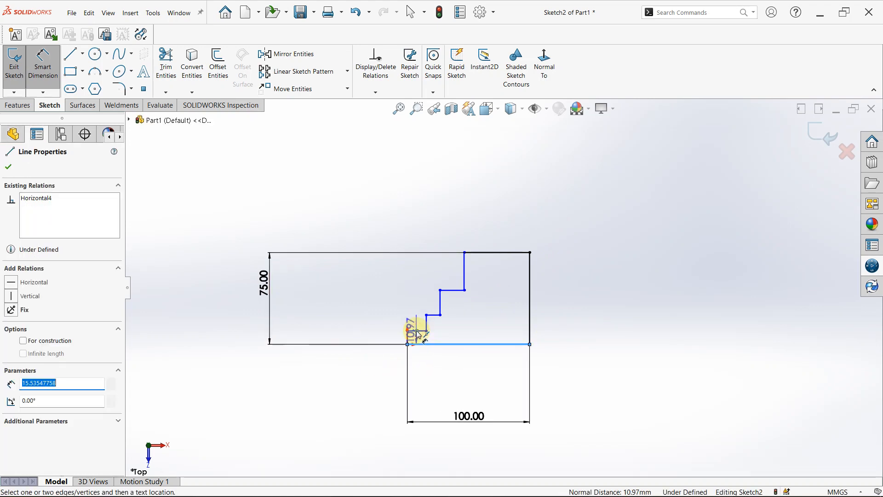
{"action": "key", "text": "Escape"}
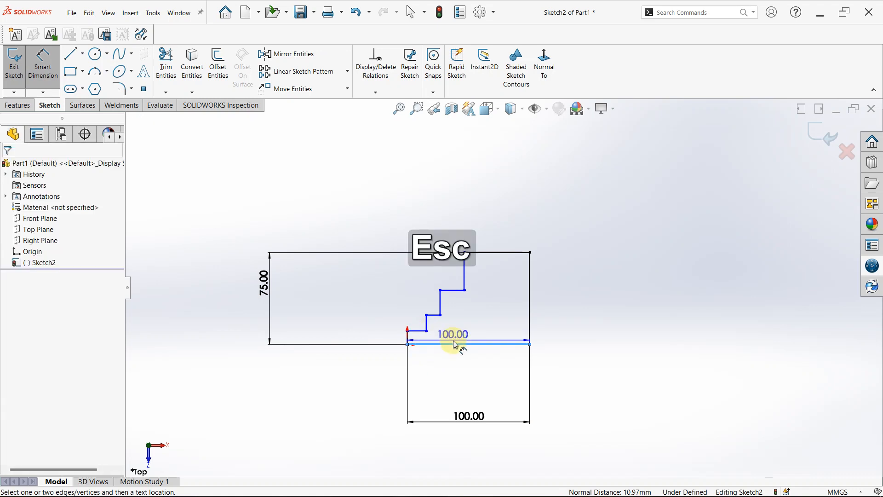
{"action": "key", "text": "Escape"}
{"action": "scroll", "coordinate": [425, 345], "scroll_direction": "down", "scroll_amount": 3}
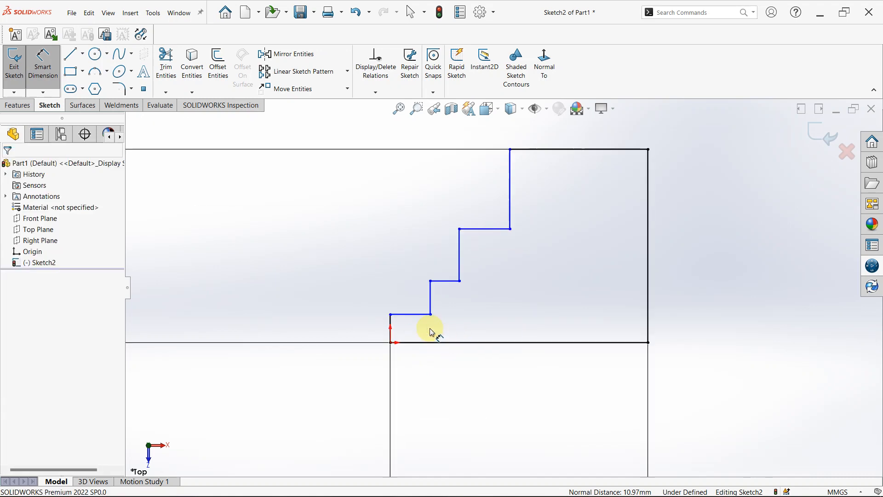
- Dimension the lowest step's riser and tread and set its height and its width to 10 mm each
{"action": "left_click", "coordinate": [392, 333]}
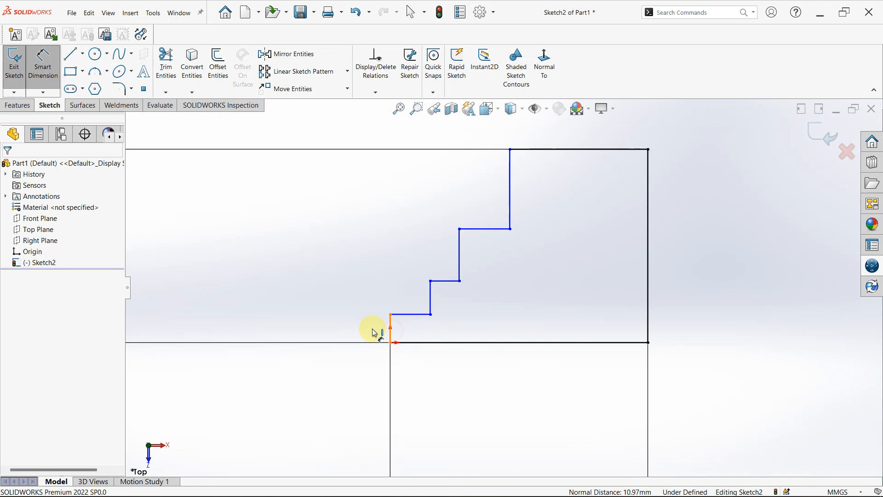
{"action": "left_click", "coordinate": [328, 322]}
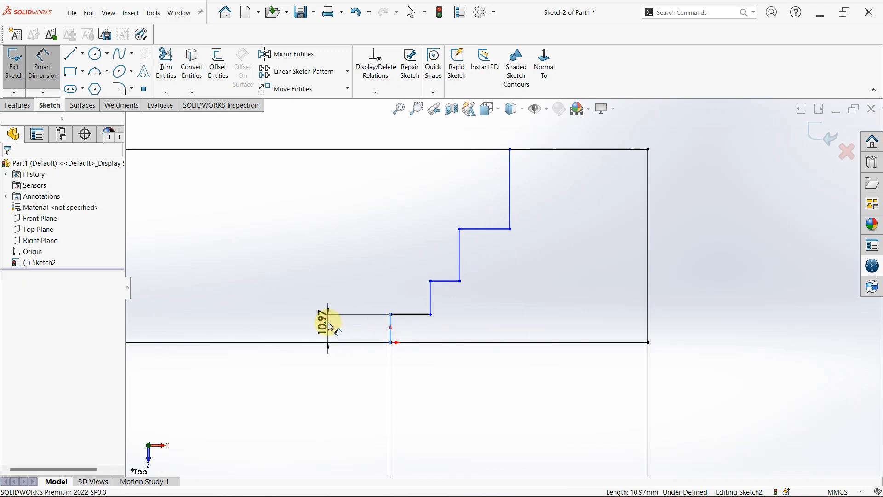
{"action": "type", "text": "10"}
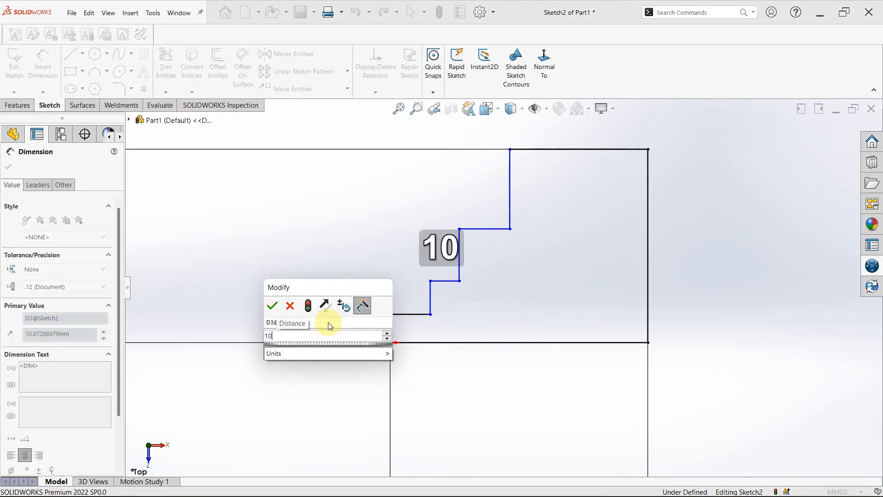
{"action": "key", "text": "Return"}
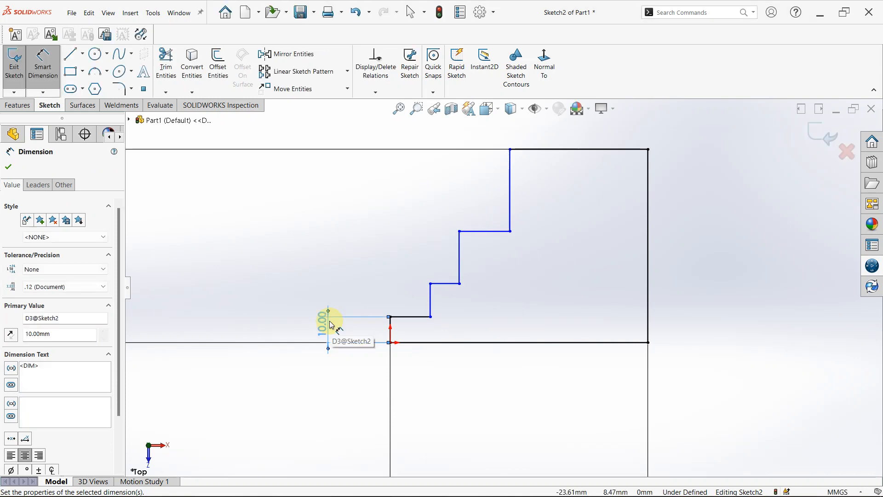
{"action": "left_click", "coordinate": [408, 318]}
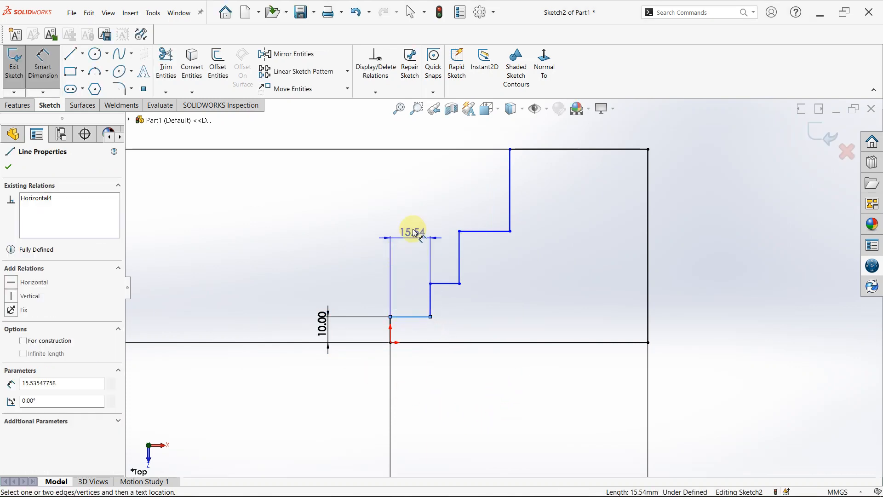
{"action": "left_click", "coordinate": [413, 244]}
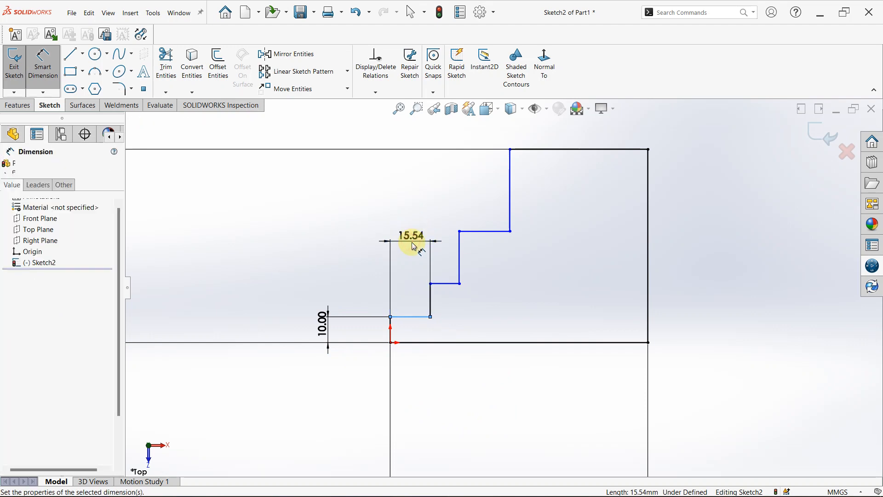
{"action": "type", "text": "10"}
{"action": "key", "text": "Return"}
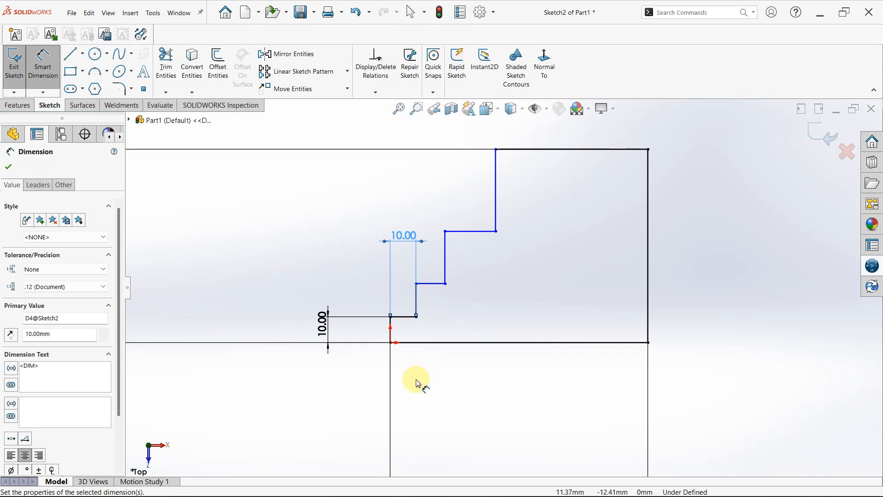
- Dimension the height of the second tread above the profile's bottom edge and set it to 30 mm
{"action": "left_click", "coordinate": [415, 343]}
{"action": "left_click", "coordinate": [420, 284]}
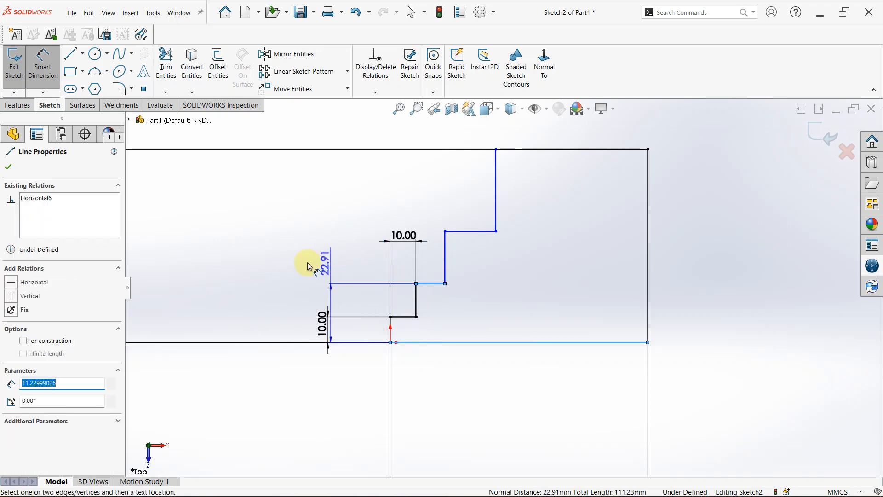
{"action": "left_click", "coordinate": [307, 315]}
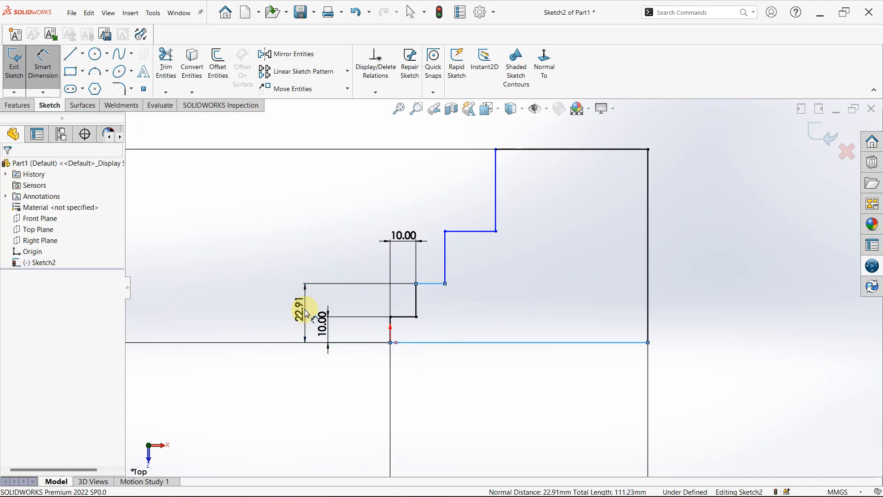
{"action": "type", "text": "3"}
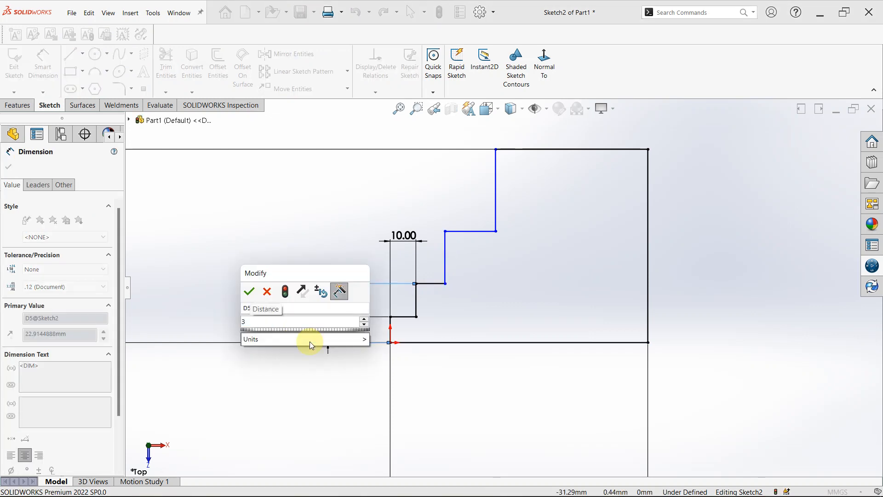
{"action": "type", "text": "0"}
{"action": "key", "text": "Return"}
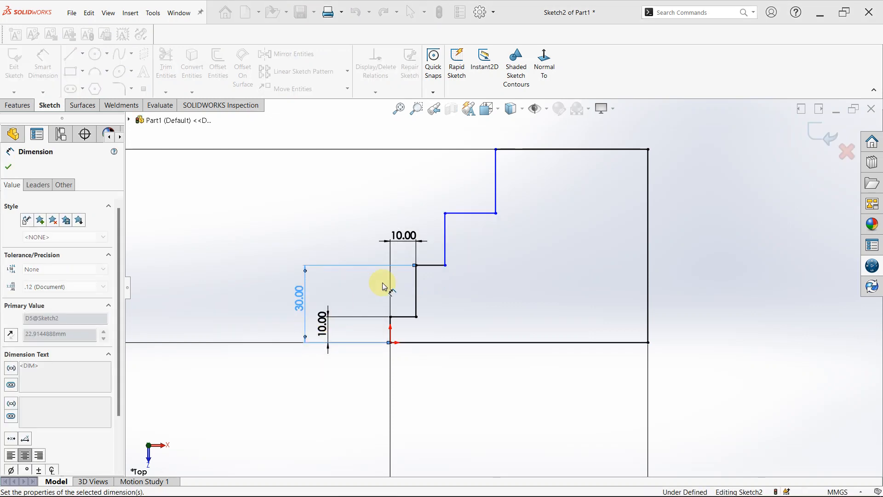
- Dimension the horizontal distance from the profile's short left edge to the third riser and set it to 20 mm
{"action": "scroll", "coordinate": [396, 268], "scroll_direction": "down", "scroll_amount": 1}
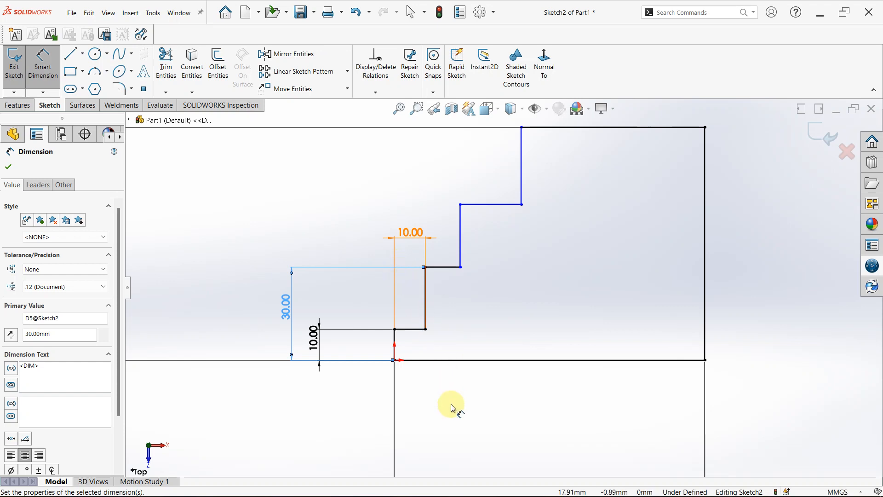
{"action": "left_click", "coordinate": [395, 342]}
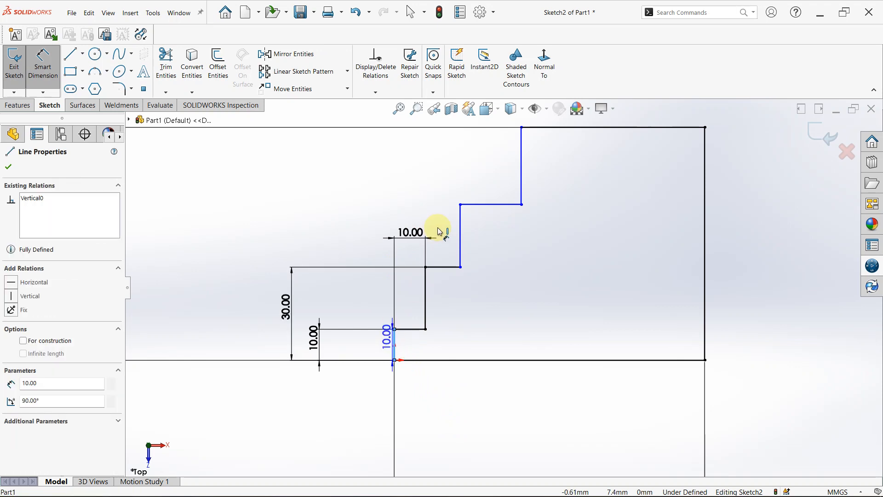
{"action": "left_click", "coordinate": [461, 223]}
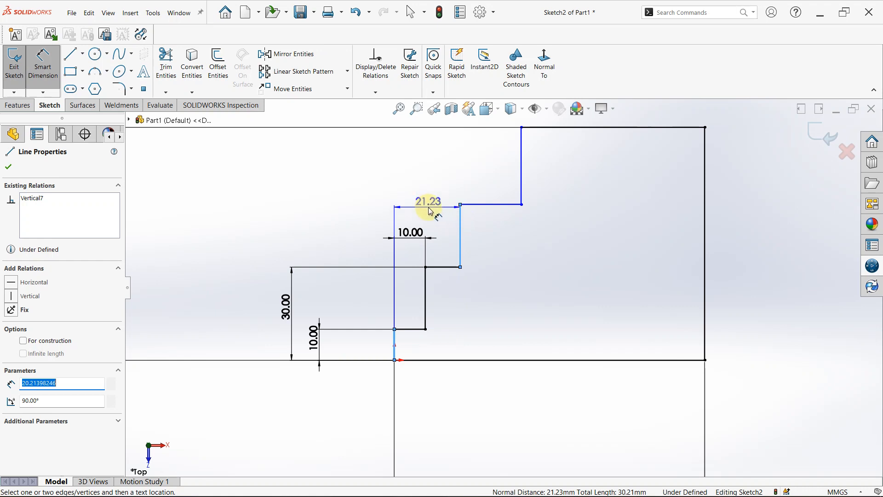
{"action": "left_click", "coordinate": [431, 208]}
{"action": "double_click", "coordinate": [428, 202]}
{"action": "type", "text": "2"}
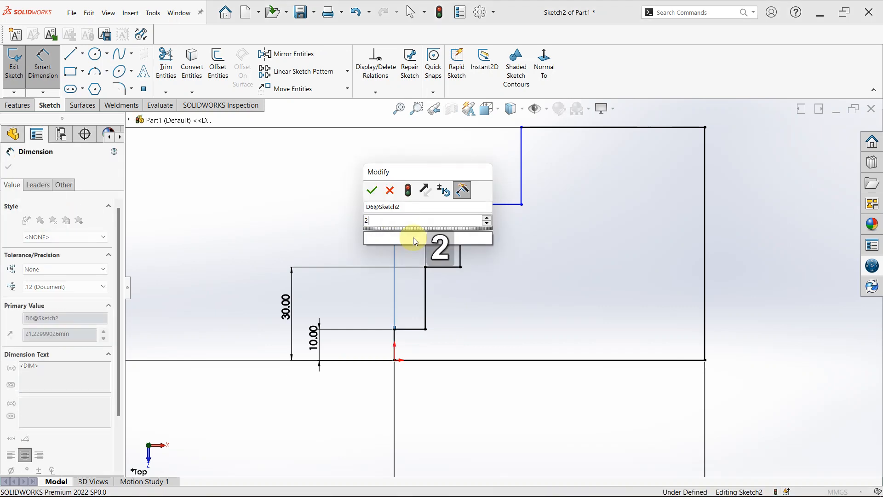
{"action": "type", "text": "9990"}
{"action": "key", "text": "Return"}
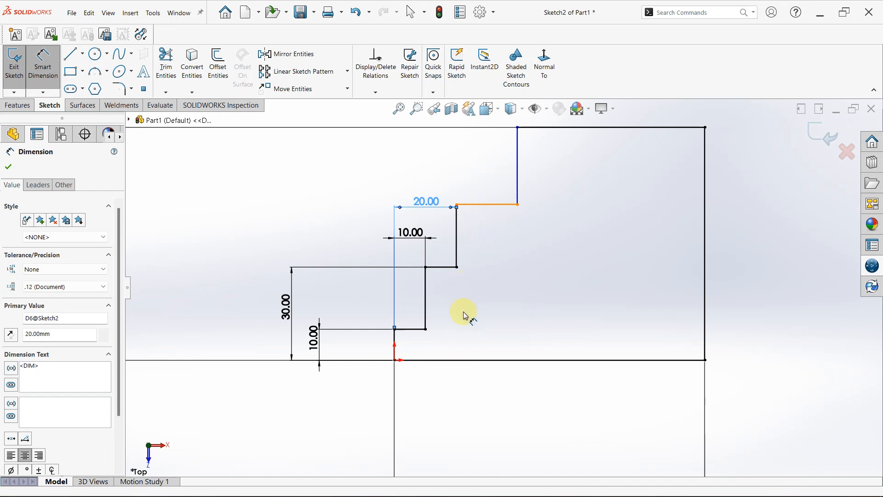
- Dimension the height of the third tread above the profile's bottom edge and set it to 55 mm
{"action": "left_click", "coordinate": [485, 361]}
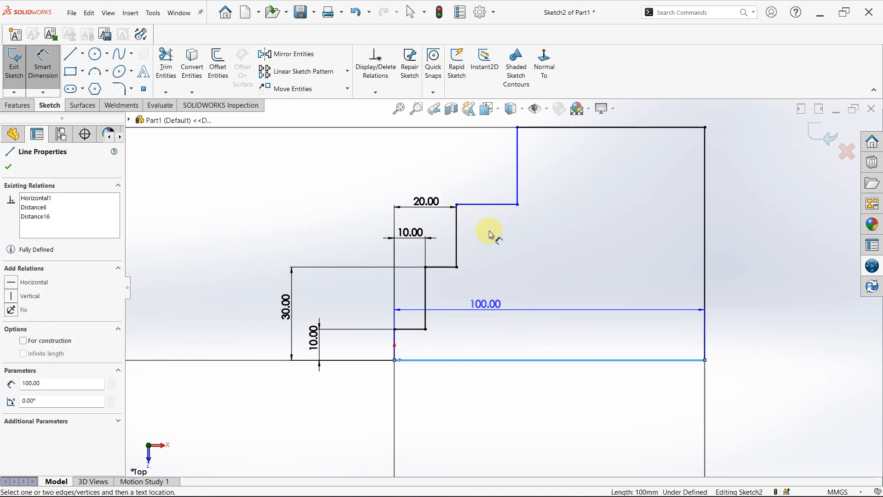
{"action": "left_click", "coordinate": [497, 206]}
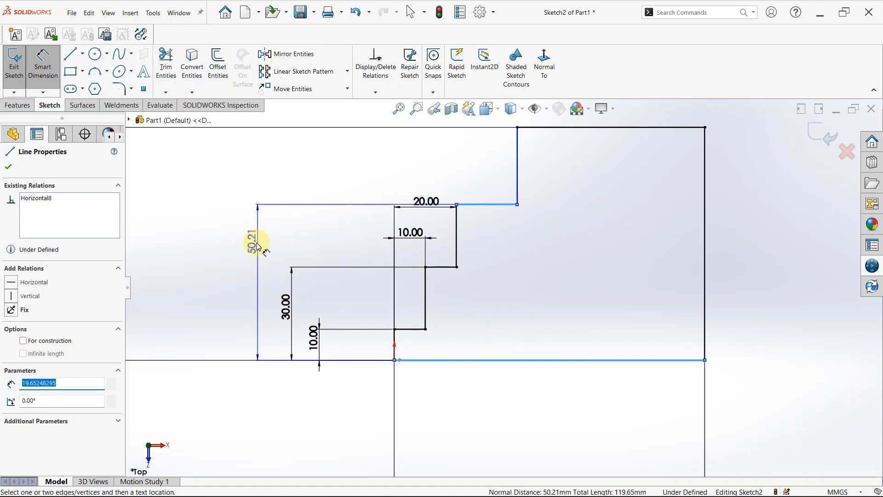
{"action": "left_click", "coordinate": [249, 270]}
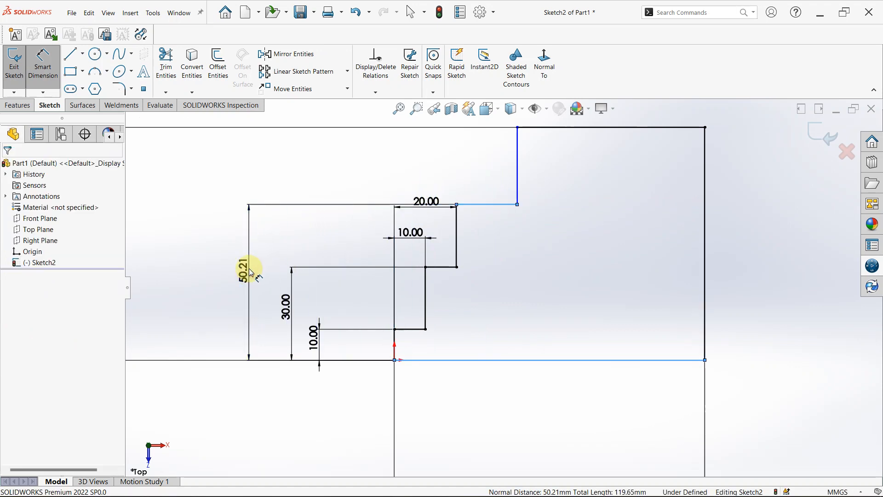
{"action": "type", "text": "55"}
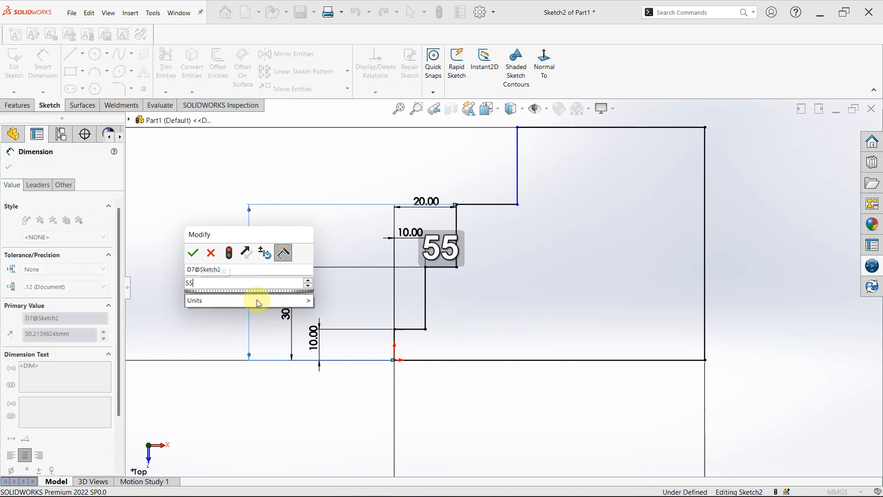
{"action": "key", "text": "Return"}
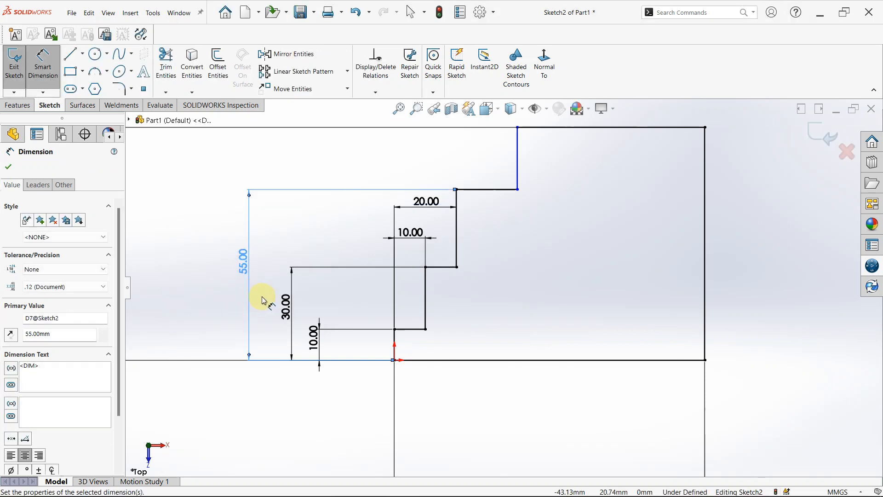
- Dimension the distance from the short left edge to the uppermost riser as 38 mm and space out the horizontal step dimensions
{"action": "scroll", "coordinate": [507, 181], "scroll_direction": "up", "scroll_amount": 2}
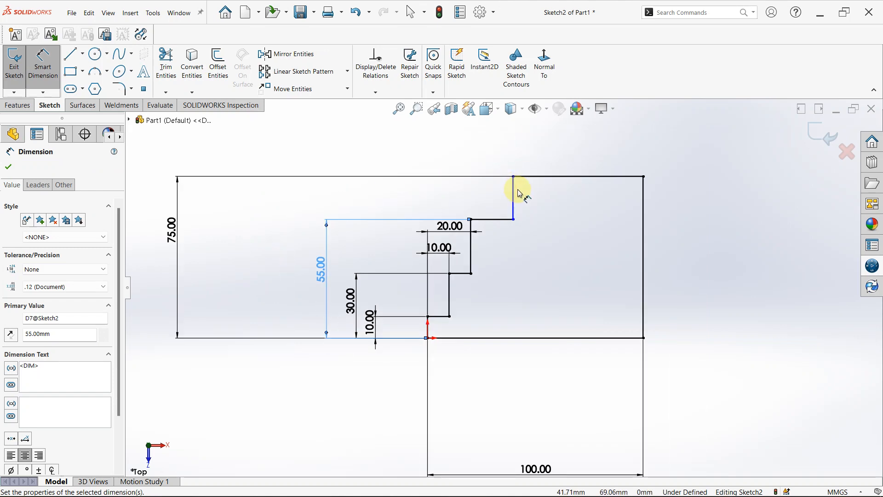
{"action": "left_click", "coordinate": [513, 193]}
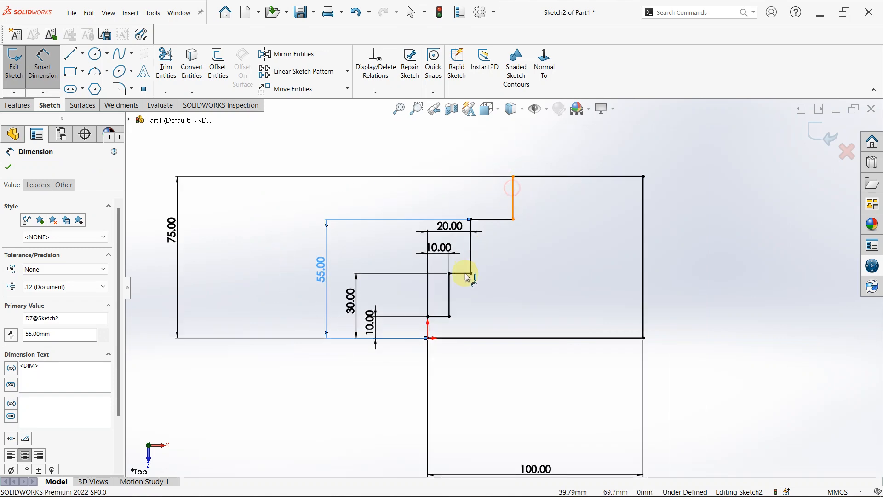
{"action": "left_click", "coordinate": [427, 330]}
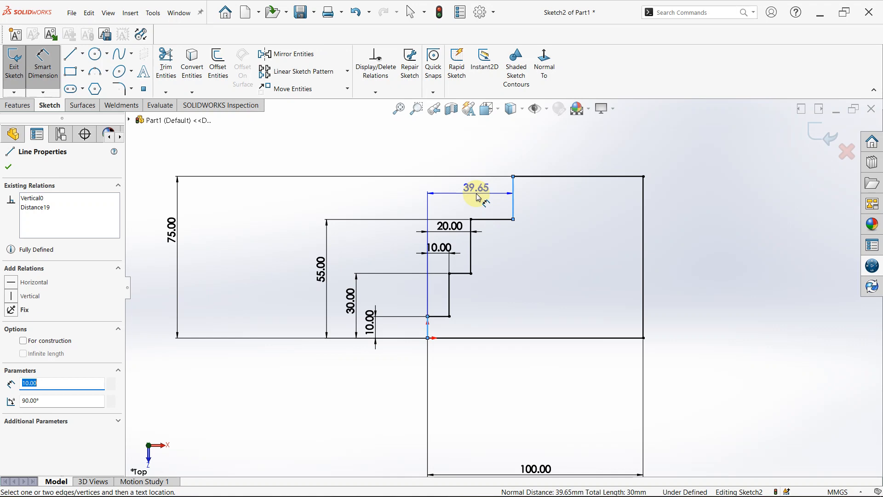
{"action": "left_click", "coordinate": [466, 192]}
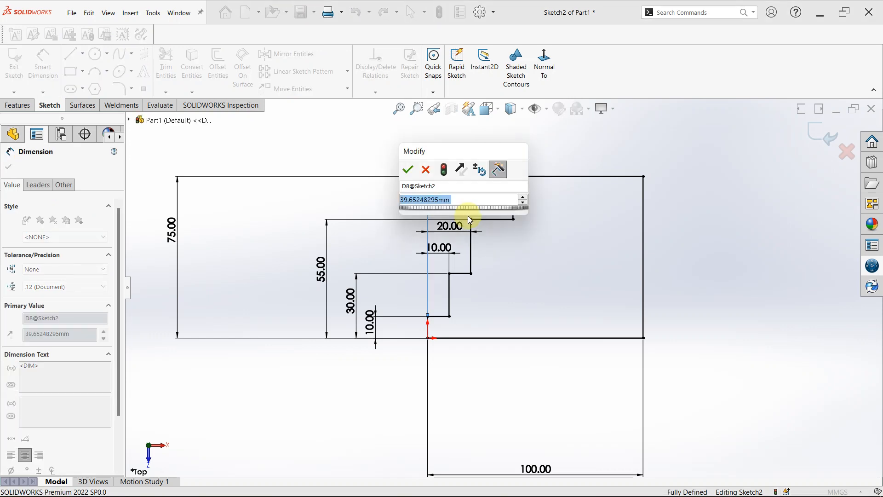
{"action": "type", "text": "38"}
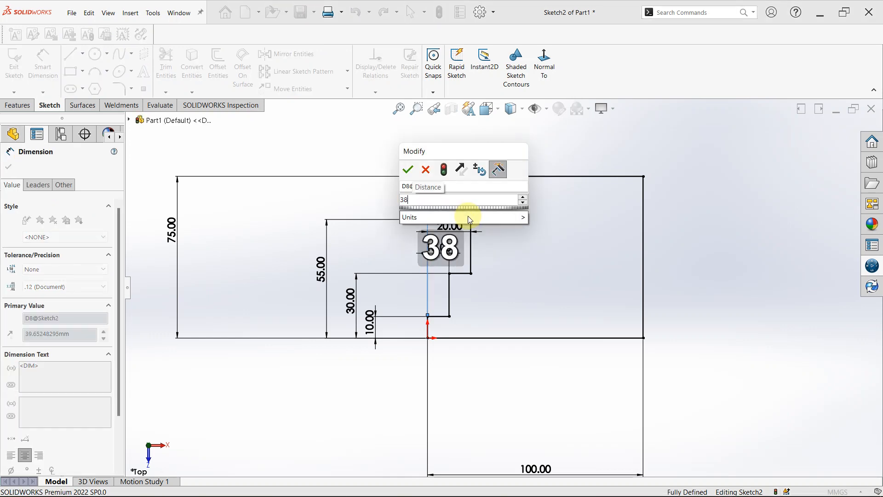
{"action": "key", "text": "Return"}
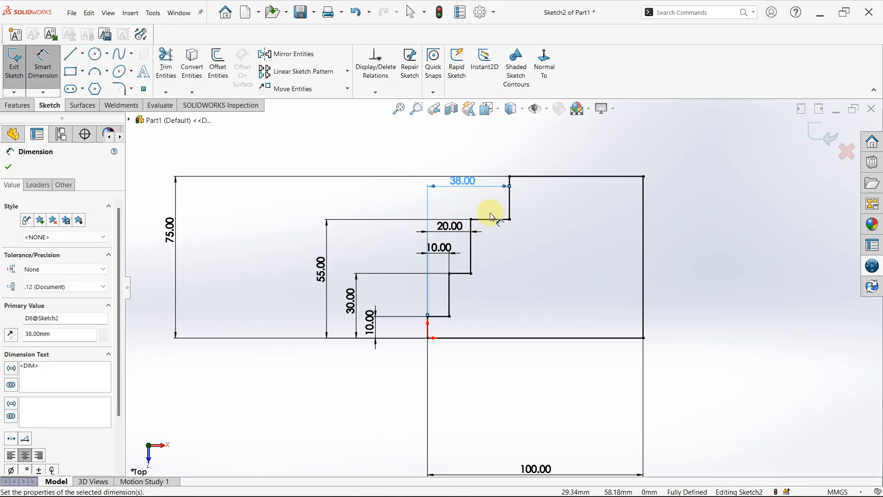
{"action": "left_click_drag", "start_coordinate": [463, 181], "coordinate": [469, 147]}
{"action": "left_click_drag", "start_coordinate": [451, 235], "coordinate": [440, 261]}
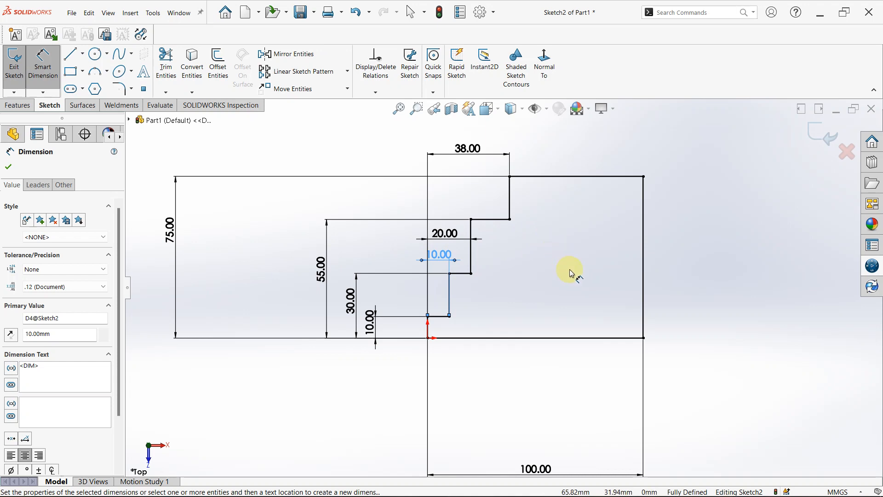
- Sketch a circle of about 13 mm radius inside the upper right part of the stair profile
{"action": "left_click", "coordinate": [95, 54]}
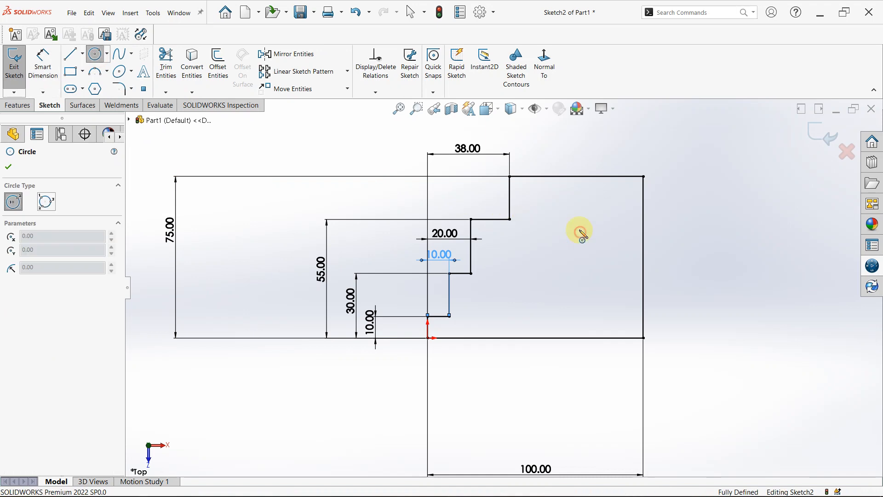
{"action": "left_click_drag", "start_coordinate": [580, 230], "coordinate": [569, 202]}
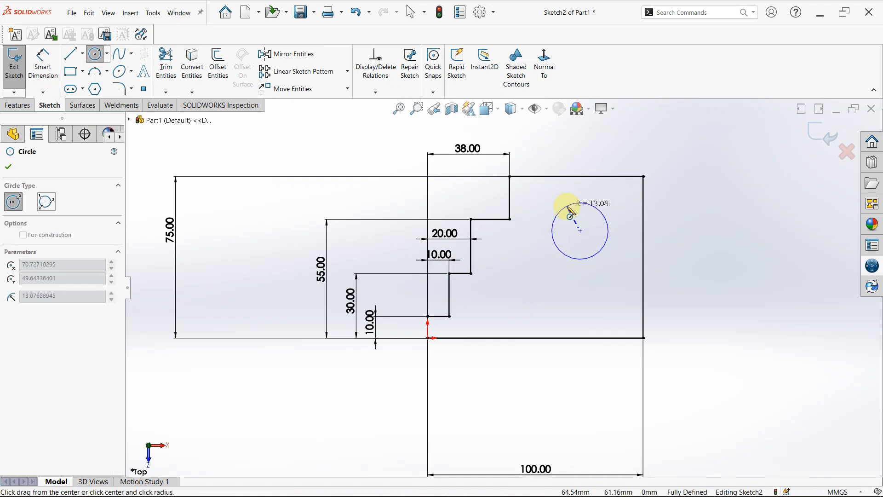
{"action": "left_click", "coordinate": [572, 211]}
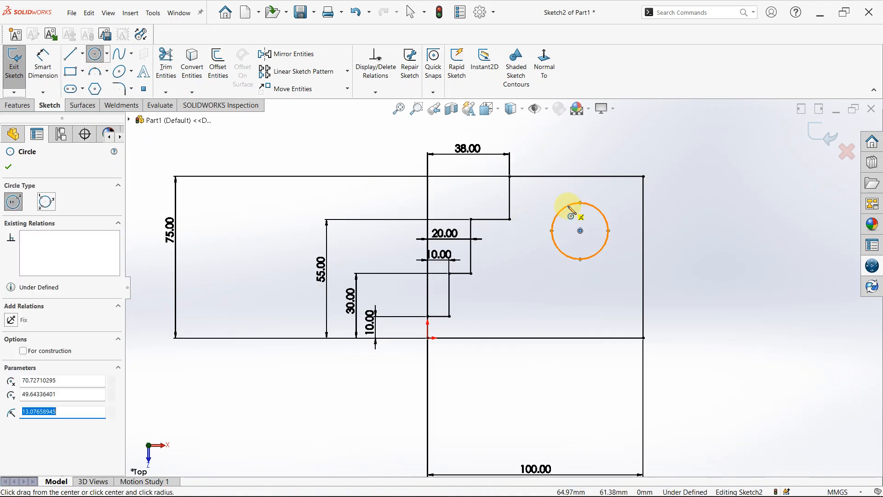
- Dimension the circle's diameter above the profile and set it to 30 mm
{"action": "right_click_drag", "start_coordinate": [740, 286], "coordinate": [732, 258]}
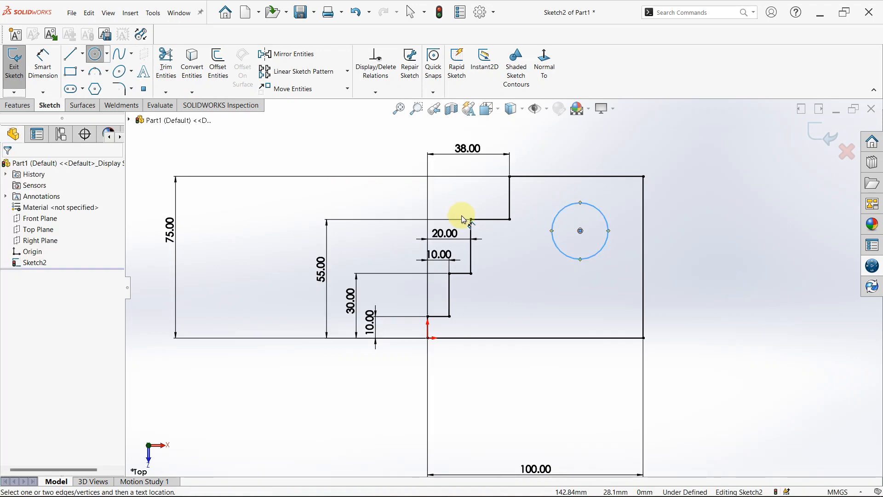
{"action": "left_click", "coordinate": [552, 213]}
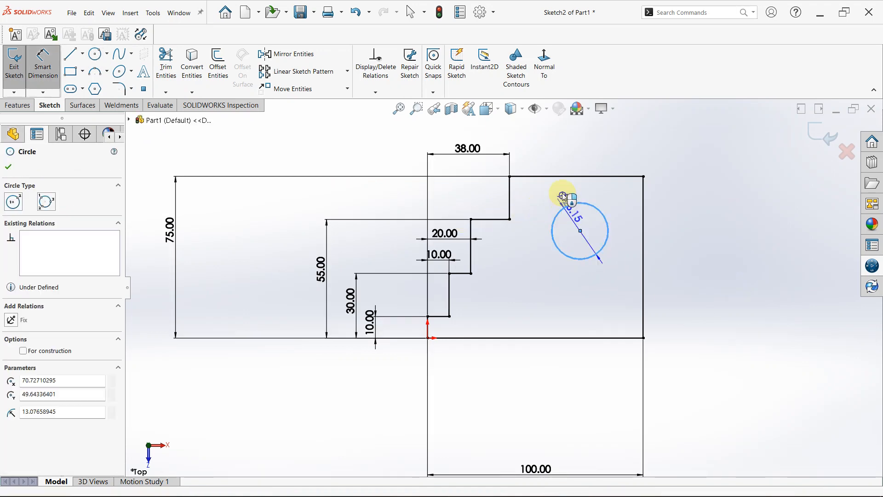
{"action": "left_click", "coordinate": [578, 158]}
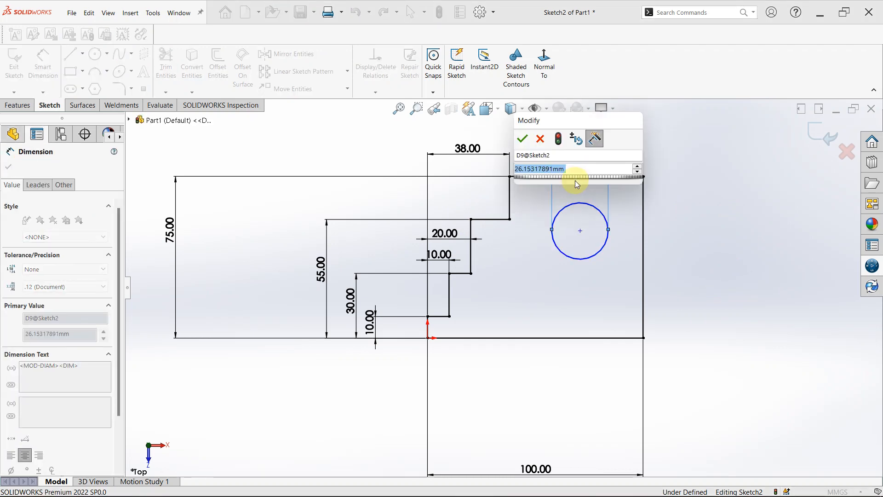
{"action": "type", "text": "30"}
{"action": "key", "text": "Return"}
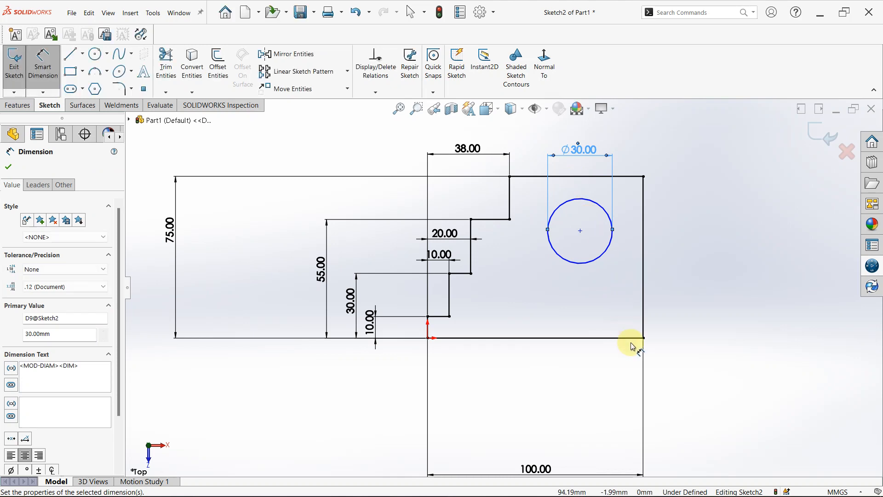
- Dimension the horizontal distance from the circle's centre to the profile's right edge and set it to 40 mm
{"action": "left_click", "coordinate": [582, 231]}
{"action": "left_click", "coordinate": [644, 275]}
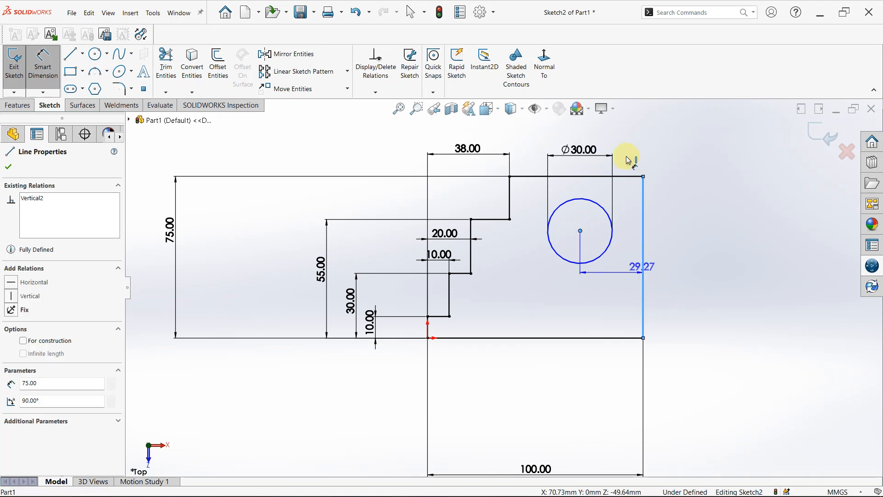
{"action": "scroll", "coordinate": [617, 157], "scroll_direction": "up", "scroll_amount": 2}
{"action": "left_click", "coordinate": [593, 175]}
{"action": "left_click", "coordinate": [590, 175]}
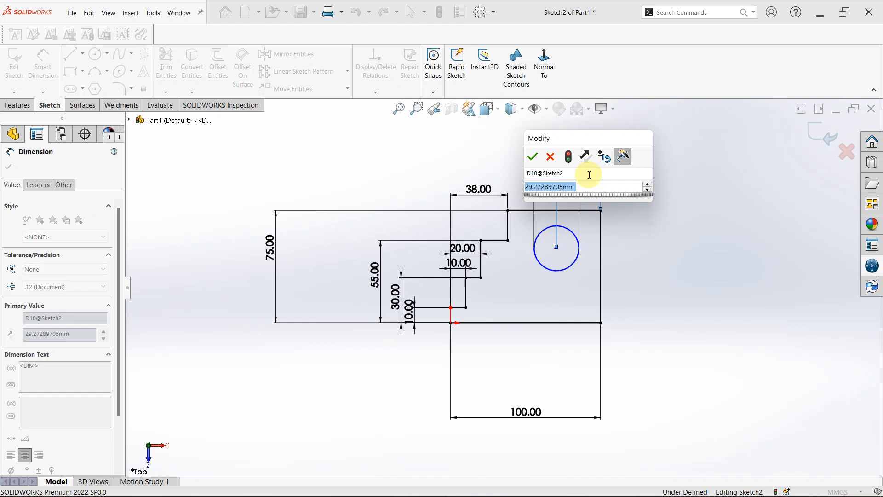
{"action": "type", "text": "40"}
{"action": "key", "text": "Return"}
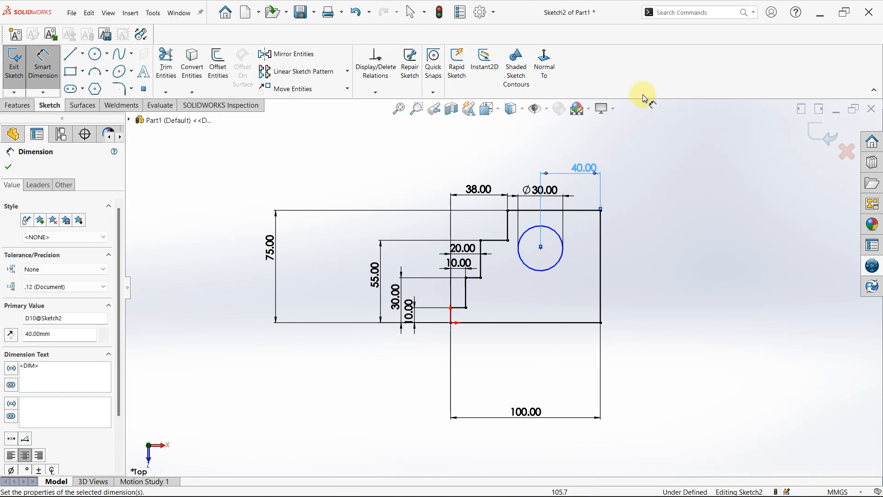
- Dimension the circle centre's height above the bottom edge as 45 mm and raise the diameter dimension clear of the 40 mm one
{"action": "left_click", "coordinate": [636, 279]}
{"action": "left_click", "coordinate": [541, 248]}
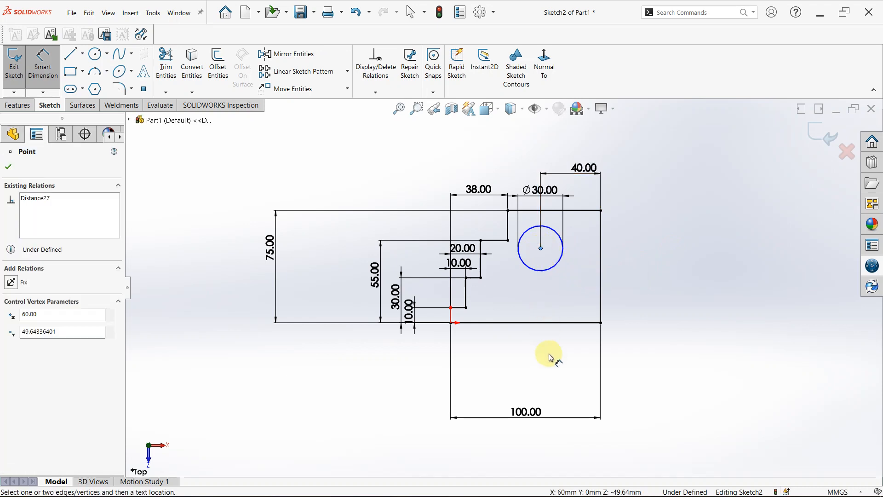
{"action": "left_click", "coordinate": [583, 323]}
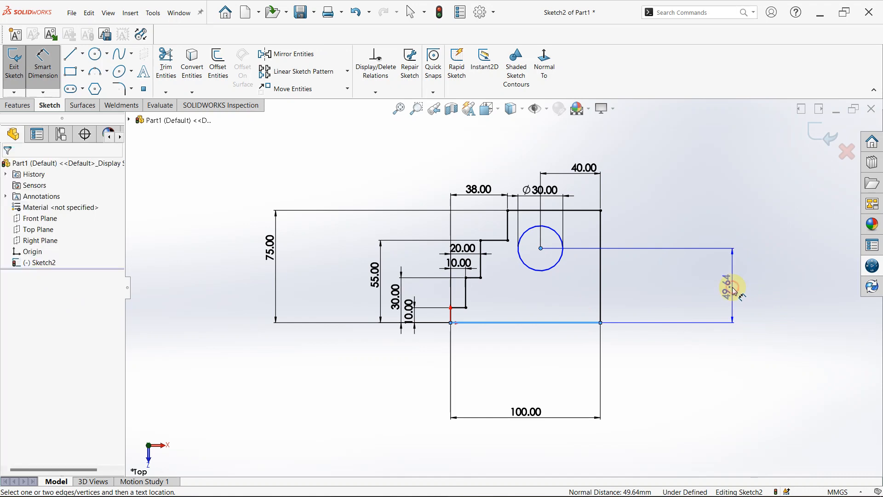
{"action": "left_click", "coordinate": [734, 291]}
{"action": "type", "text": "45"}
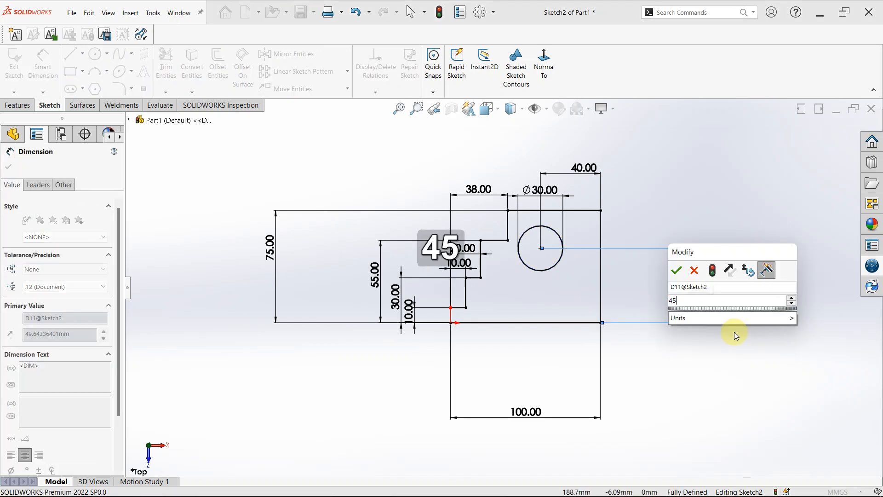
{"action": "key", "text": "Return"}
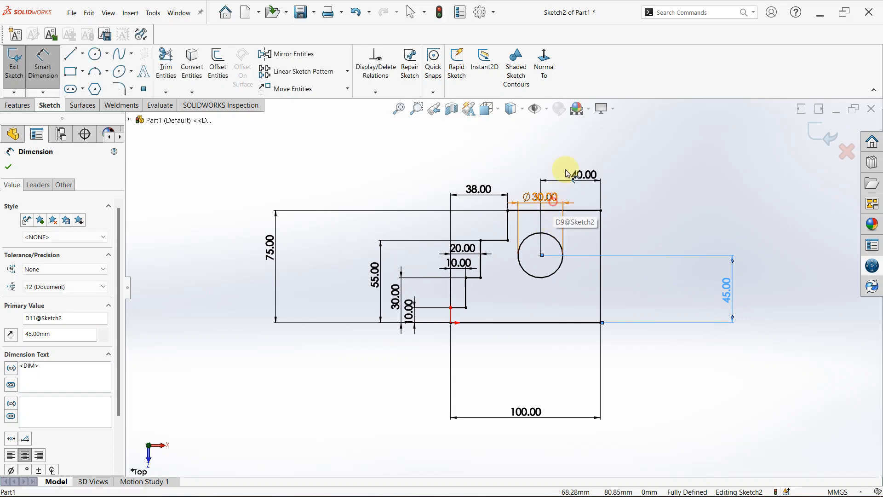
{"action": "left_click_drag", "start_coordinate": [567, 173], "coordinate": [562, 146]}
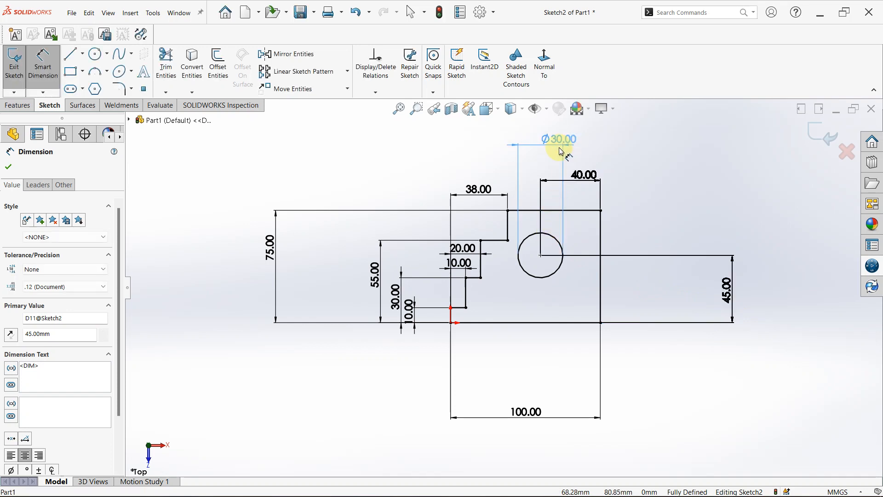
{"action": "left_click", "coordinate": [717, 395]}
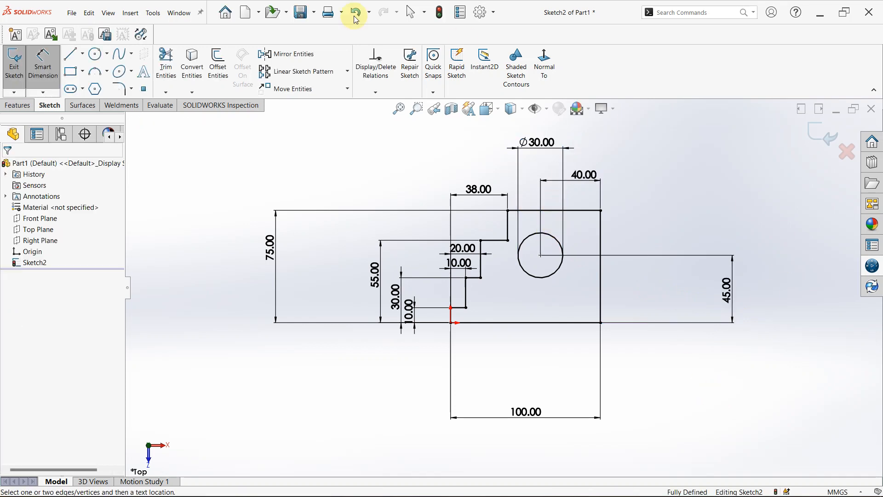
- Sketch a corner rectangle about 38 by 10 mm below the circle, reaching inward from the profile's right edge
{"action": "left_click", "coordinate": [76, 74]}
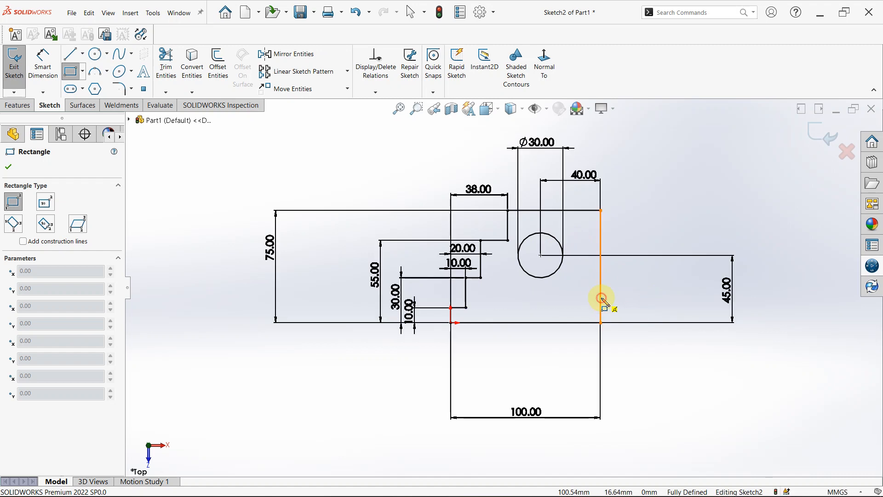
{"action": "left_click", "coordinate": [601, 298]}
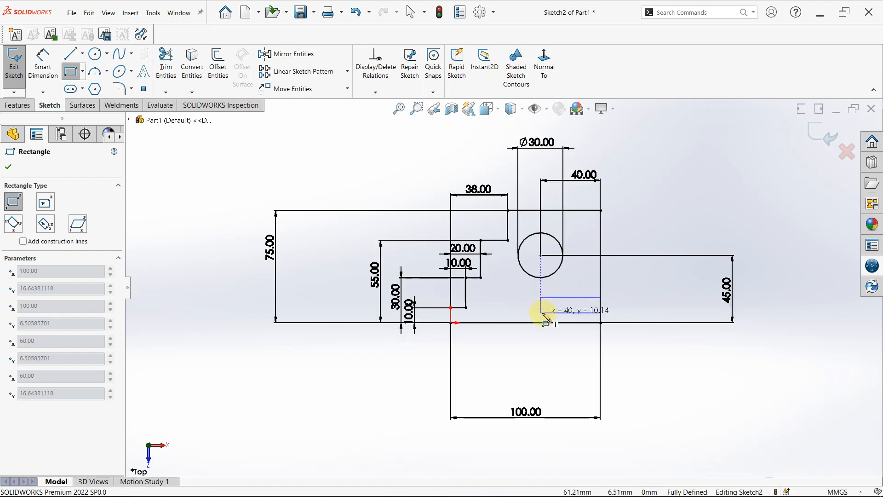
{"action": "left_click", "coordinate": [545, 314]}
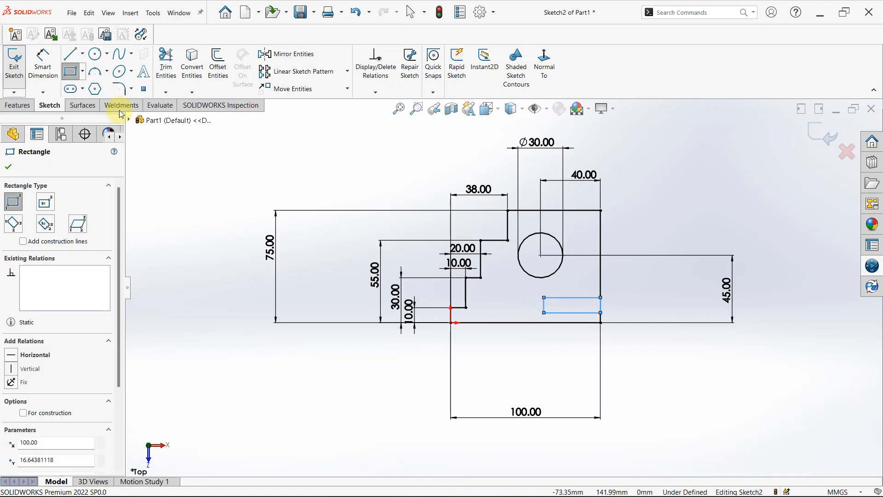
- Trim the closing segment between the rectangle's two horizontal lines on the right edge to open the slot
{"action": "left_click", "coordinate": [165, 69]}
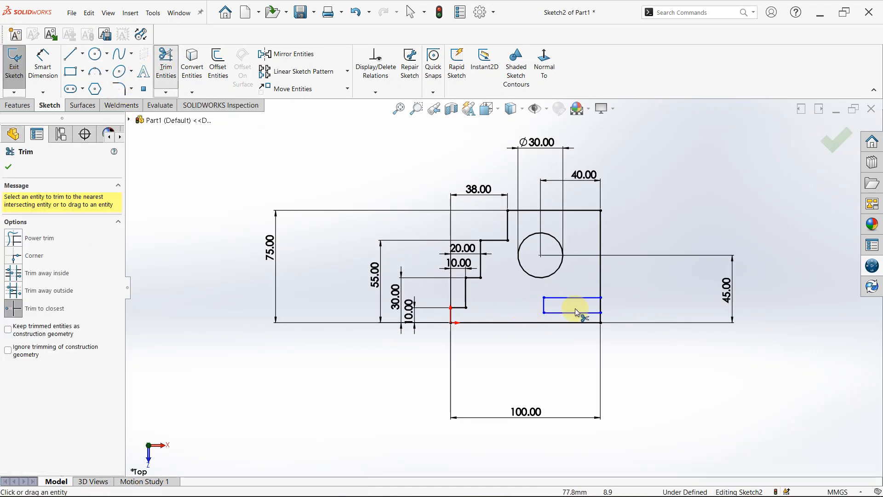
{"action": "scroll", "coordinate": [577, 307], "scroll_direction": "down", "scroll_amount": 4}
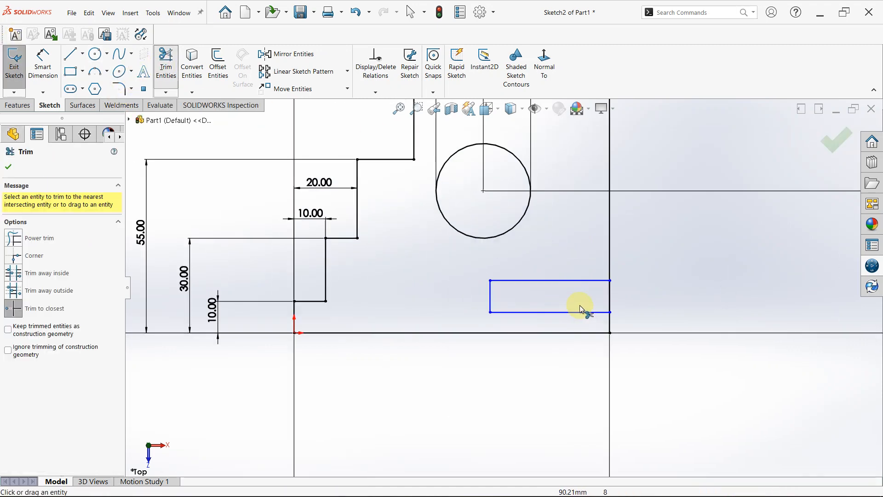
{"action": "left_click", "coordinate": [611, 301]}
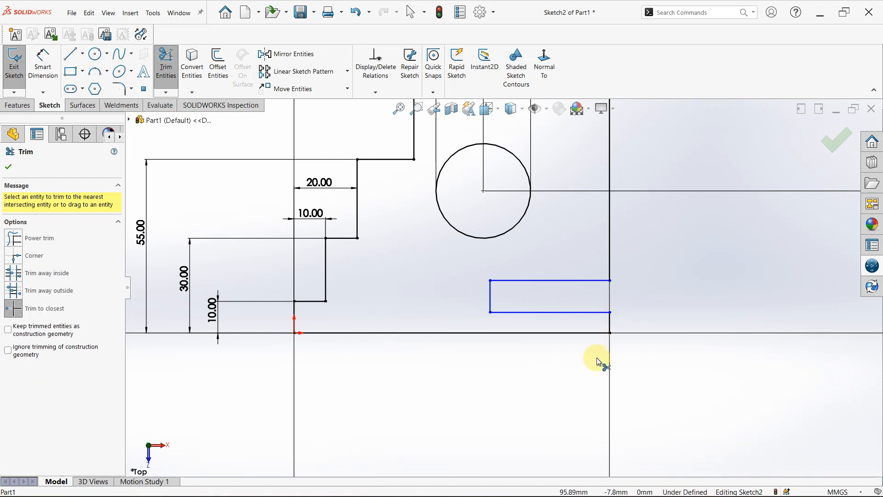
- Dimension the short right-edge segment below the slot and set it to 8 mm
{"action": "right_click_drag", "start_coordinate": [706, 410], "coordinate": [709, 366]}
{"action": "left_click", "coordinate": [610, 323]}
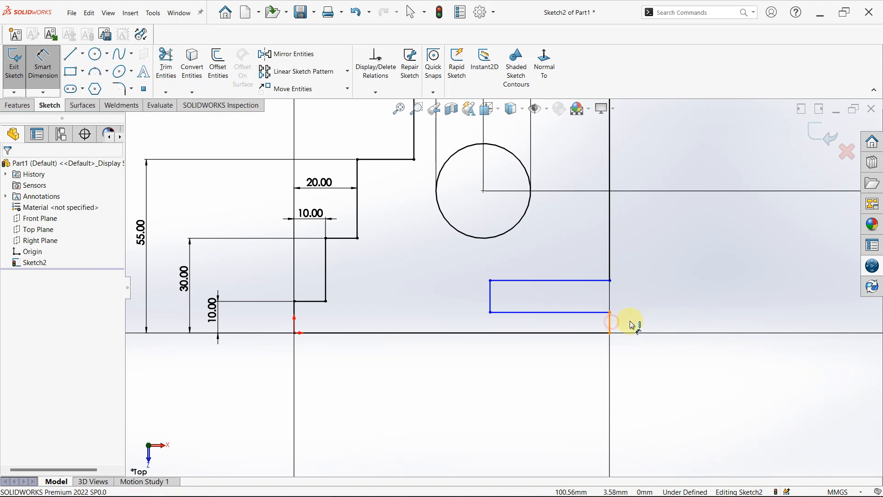
{"action": "left_click", "coordinate": [688, 326]}
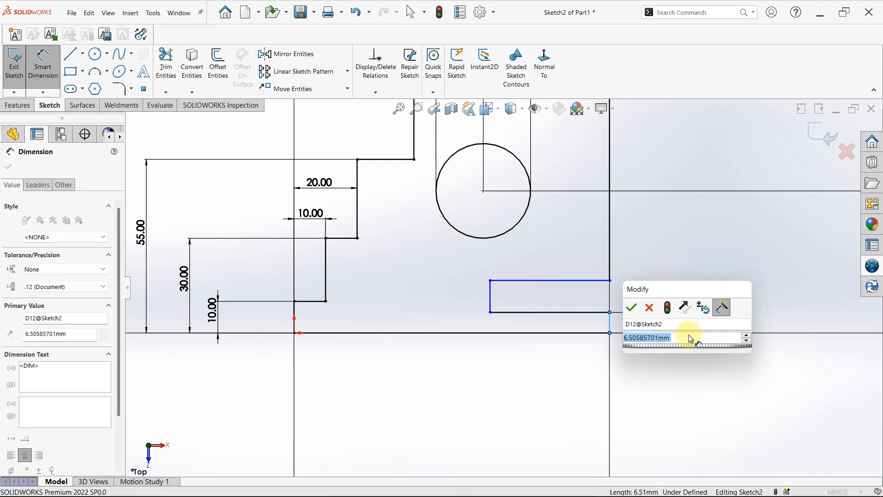
{"action": "type", "text": "8"}
{"action": "key", "text": "Return"}
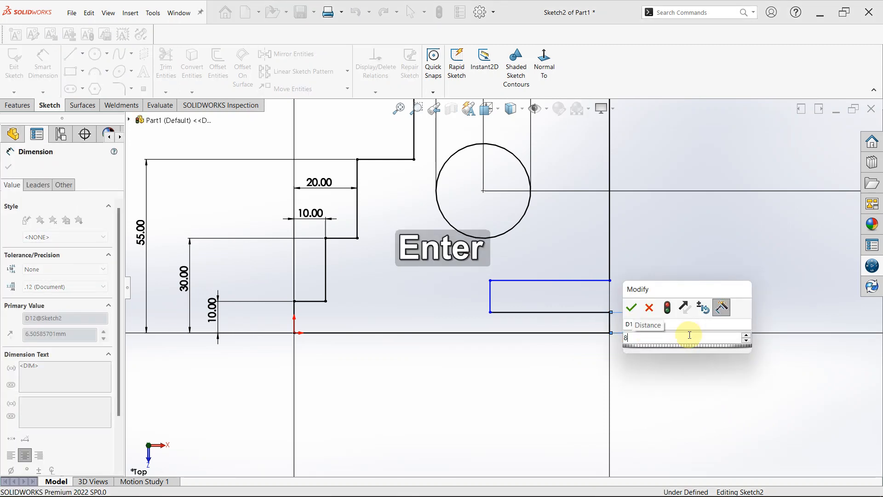
- Dimension the distance between the slot's two horizontal lines and set it to 10 mm
{"action": "left_click", "coordinate": [561, 278]}
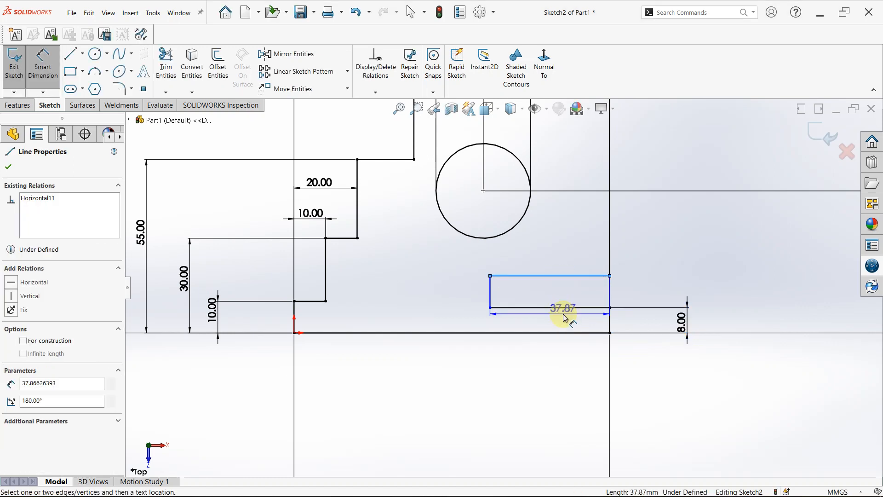
{"action": "left_click", "coordinate": [563, 309]}
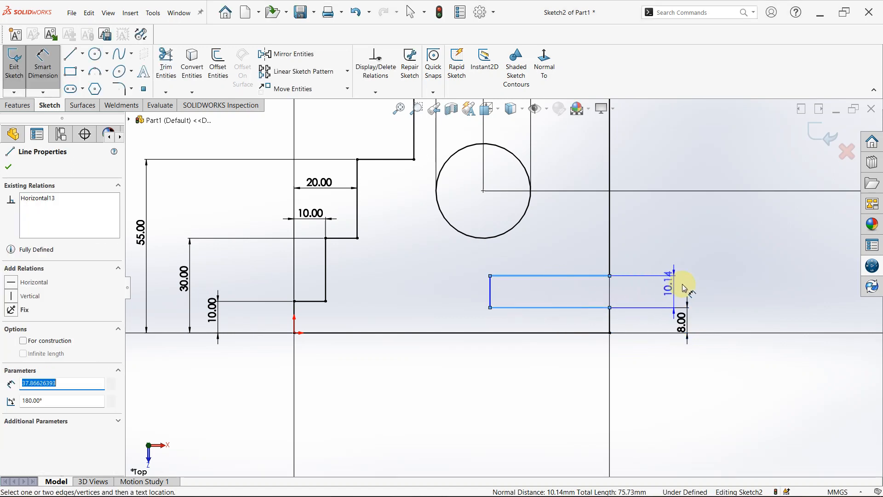
{"action": "left_click", "coordinate": [712, 287]}
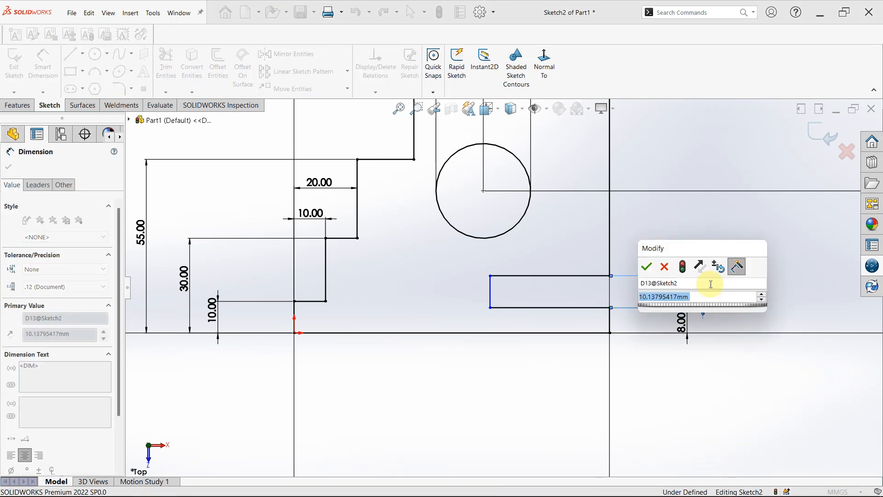
{"action": "type", "text": "1"}
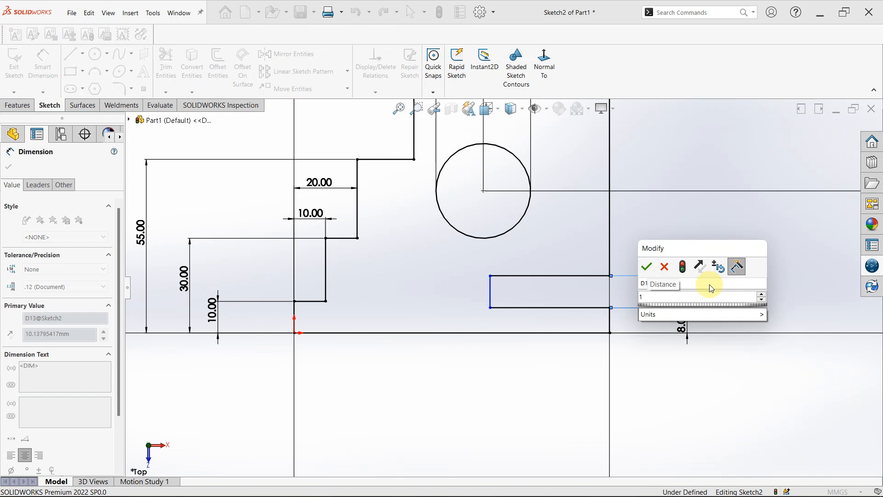
{"action": "type", "text": "0"}
{"action": "key", "text": "Return"}
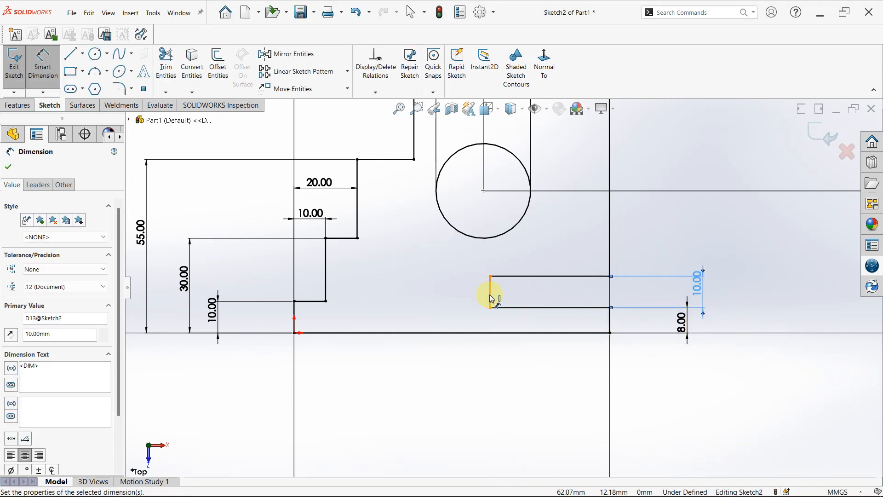
- Dimension the length of the slot's lower line beneath the profile and set it to 30 mm
{"action": "left_click", "coordinate": [523, 308]}
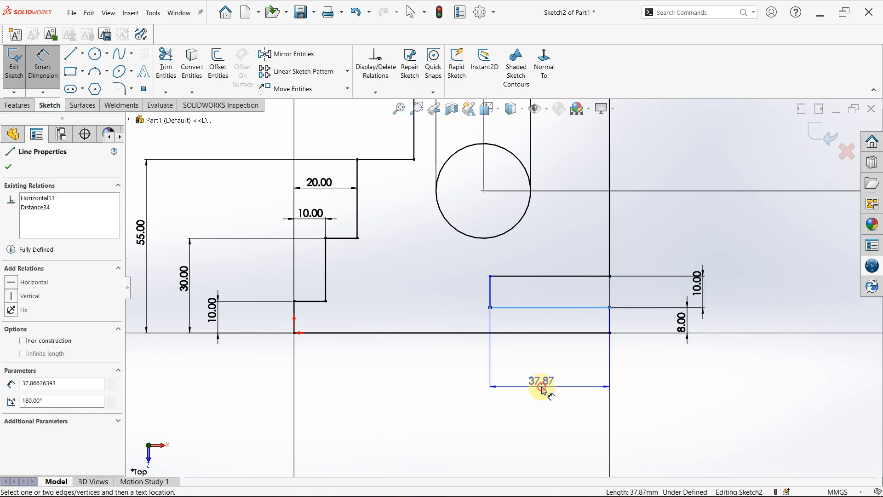
{"action": "left_click", "coordinate": [544, 386]}
{"action": "type", "text": "30"}
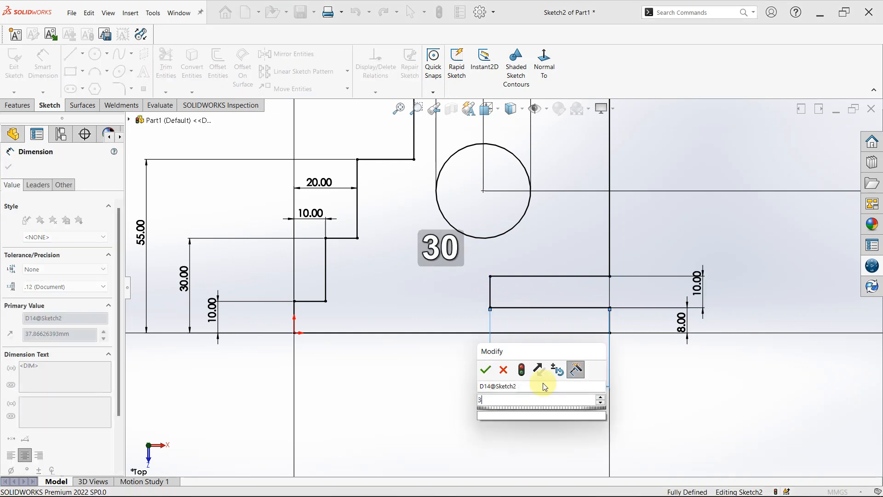
{"action": "key", "text": "Return"}
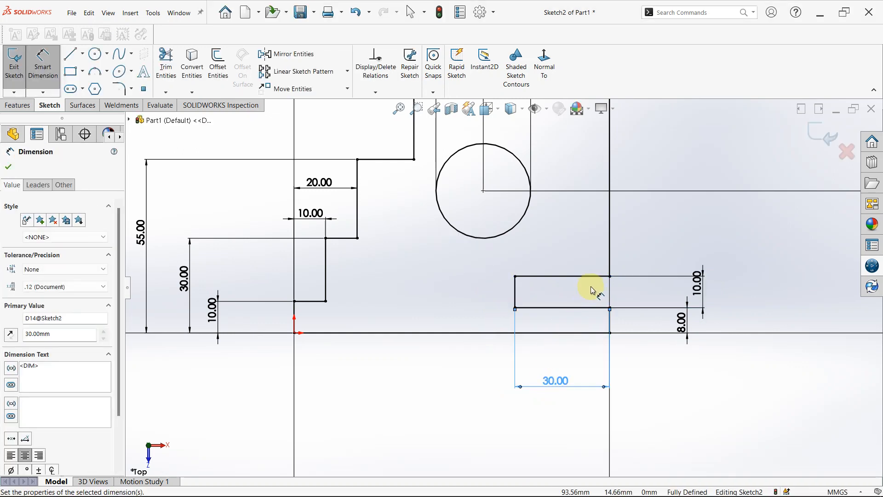
{"action": "scroll", "coordinate": [594, 289], "scroll_direction": "down", "scroll_amount": 3}
{"action": "scroll", "coordinate": [593, 288], "scroll_direction": "up", "scroll_amount": 5}
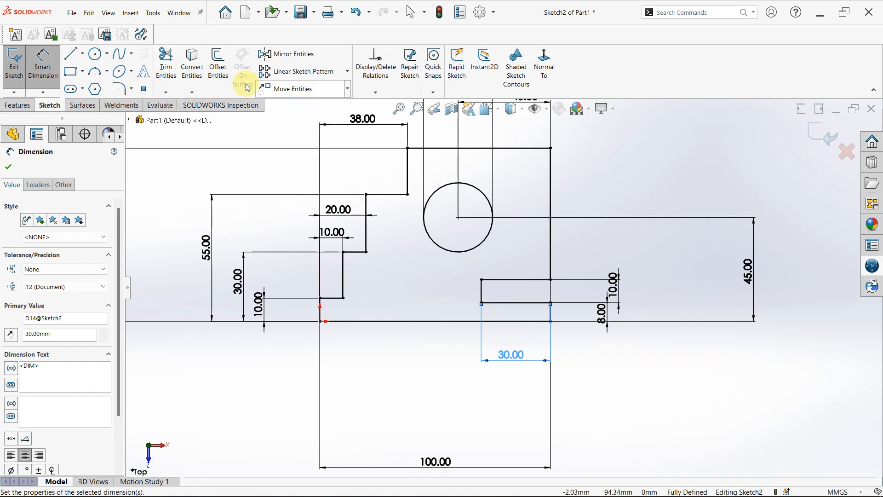
{"action": "left_click", "coordinate": [132, 90]}
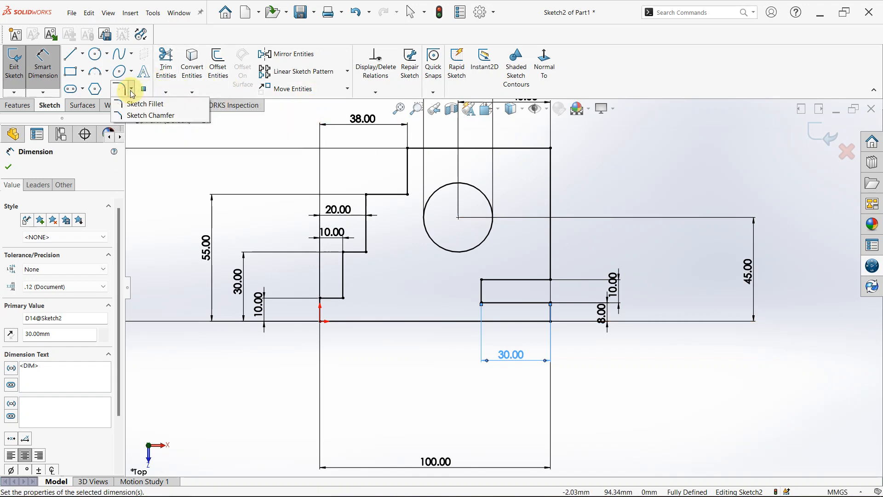
{"action": "left_click", "coordinate": [146, 116]}
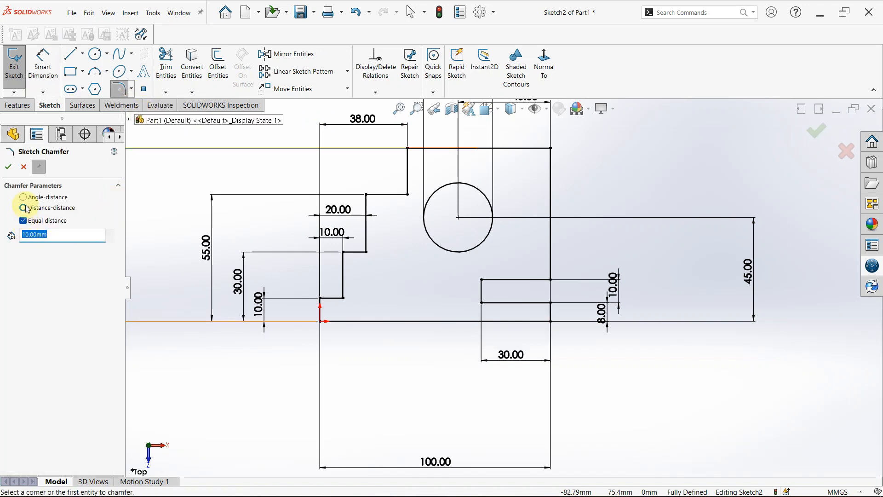
{"action": "left_click", "coordinate": [23, 197]}
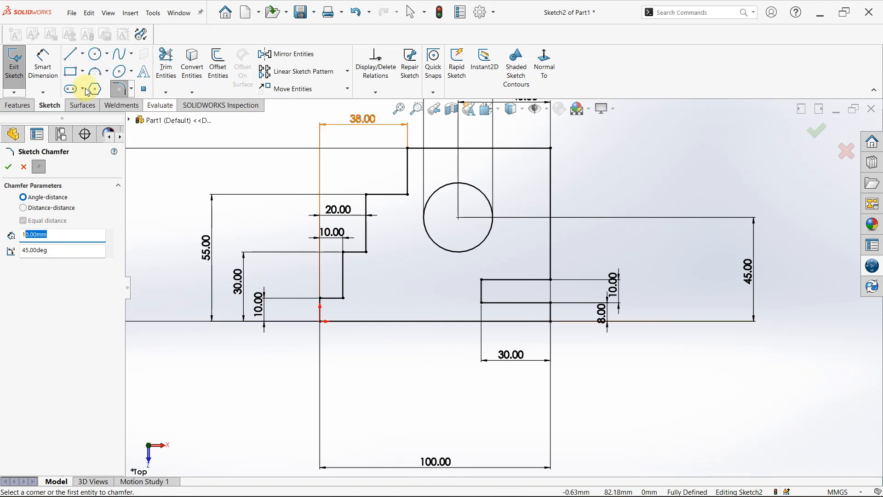
{"action": "left_click", "coordinate": [17, 105]}
{"action": "left_click", "coordinate": [50, 105]}
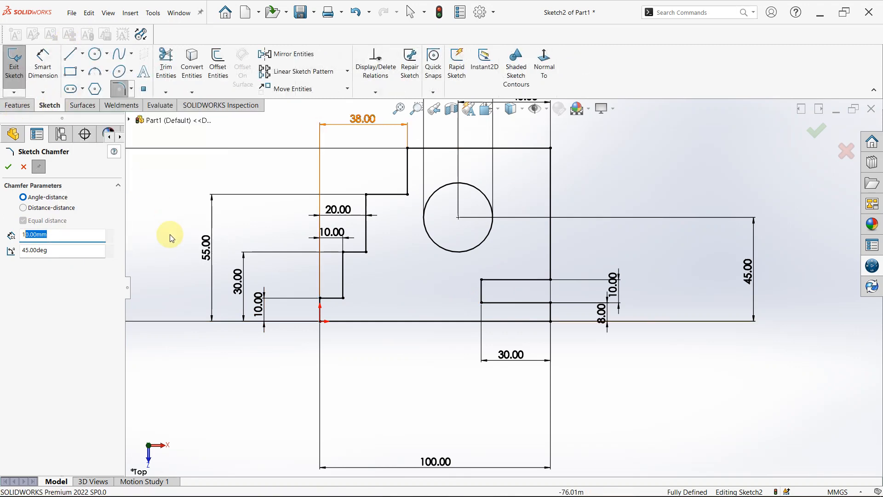
{"action": "left_click", "coordinate": [21, 167]}
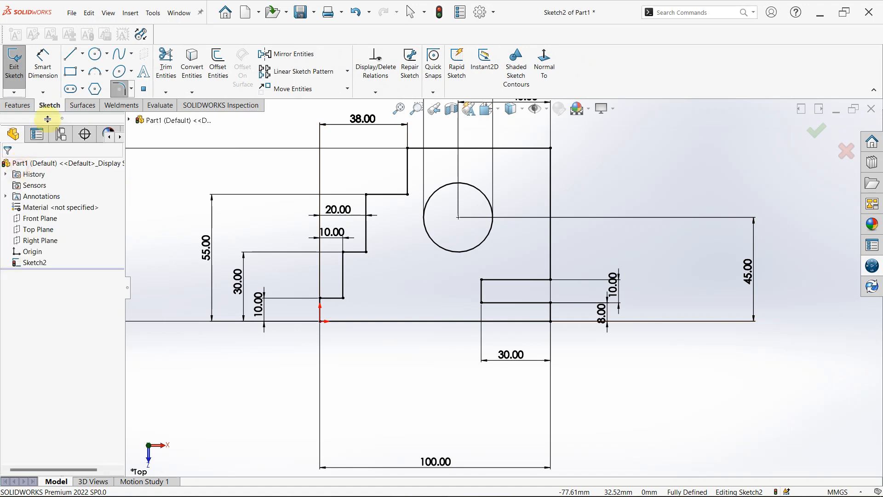
- Sketch a diagonal line across the upper-right corner, from the right edge about 42.5 mm above the base to the top edge
{"action": "left_click", "coordinate": [74, 55]}
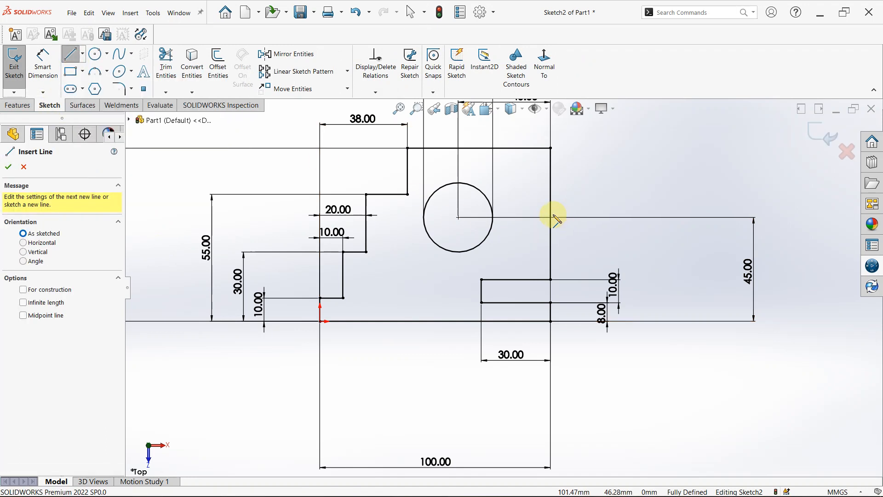
{"action": "left_click", "coordinate": [550, 224]}
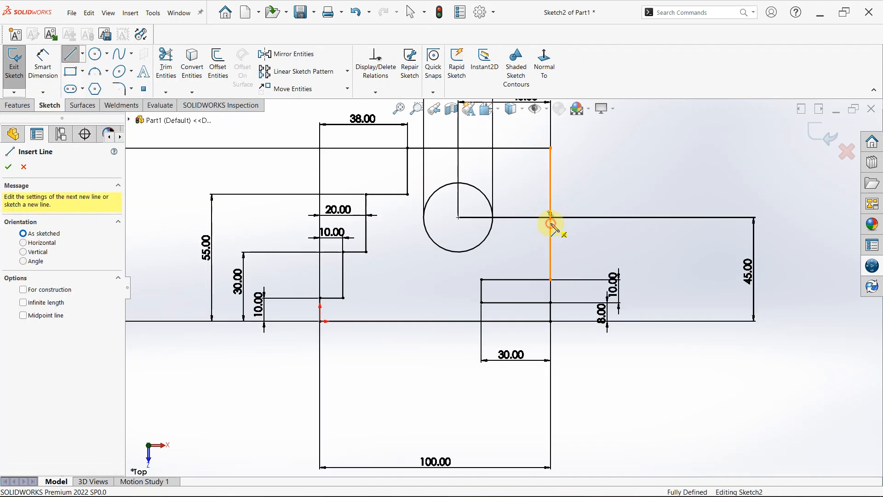
{"action": "left_click", "coordinate": [551, 224]}
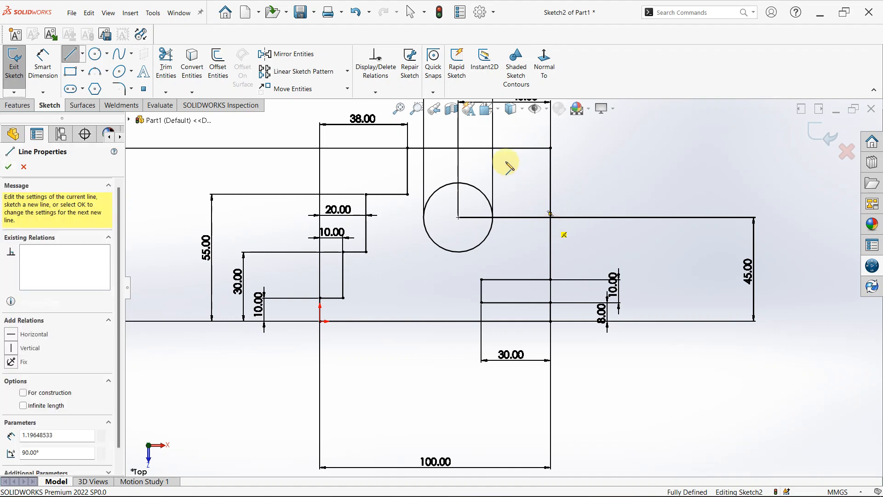
{"action": "left_click", "coordinate": [486, 148]}
- Dimension the height of the diagonal's lower endpoint above the base line and set it to 38 mm
{"action": "right_click_drag", "start_coordinate": [715, 254], "coordinate": [716, 205]}
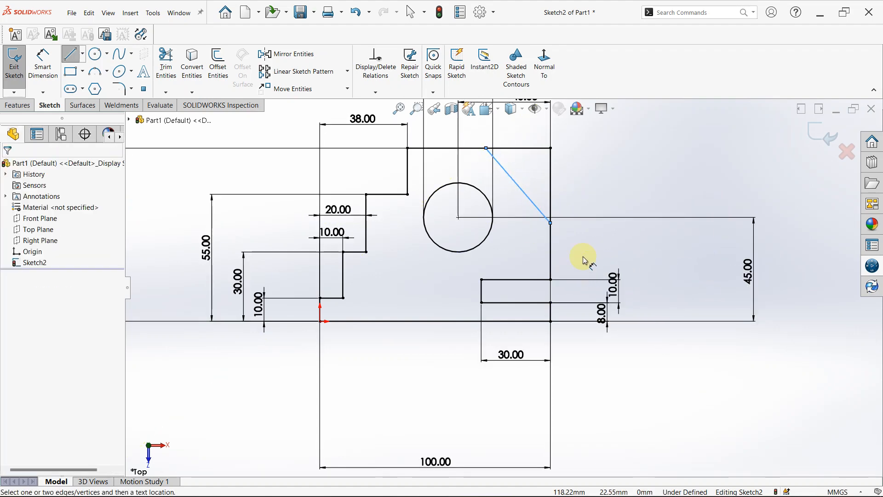
{"action": "left_click", "coordinate": [550, 224]}
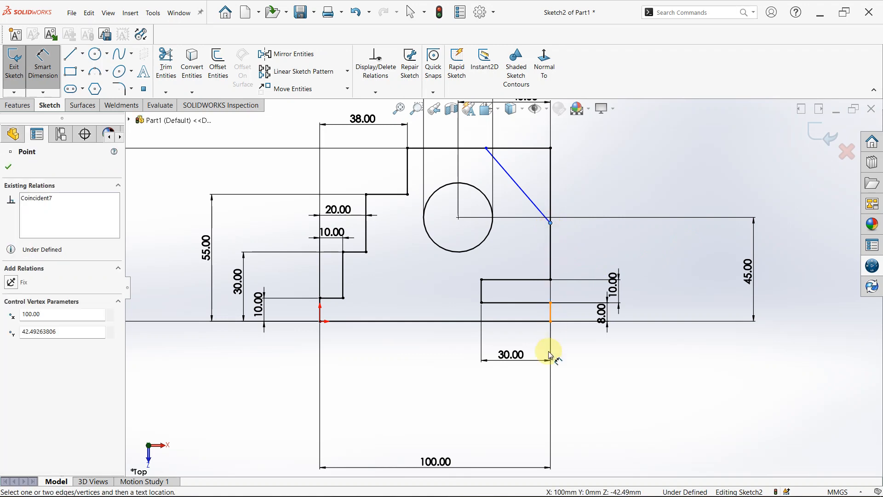
{"action": "left_click", "coordinate": [499, 324]}
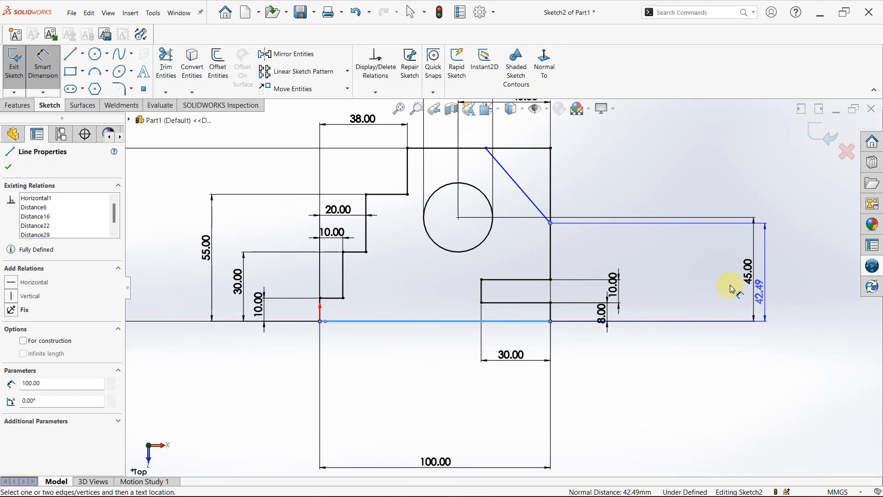
{"action": "left_click", "coordinate": [714, 283]}
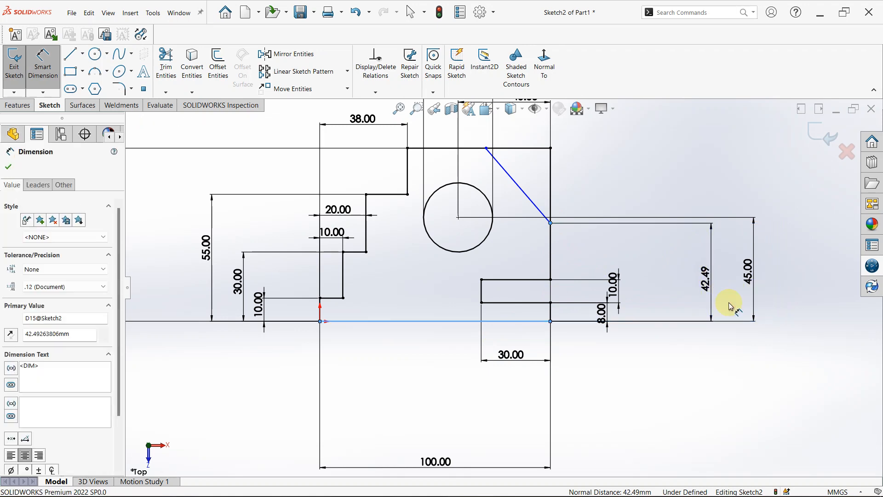
{"action": "type", "text": "38"}
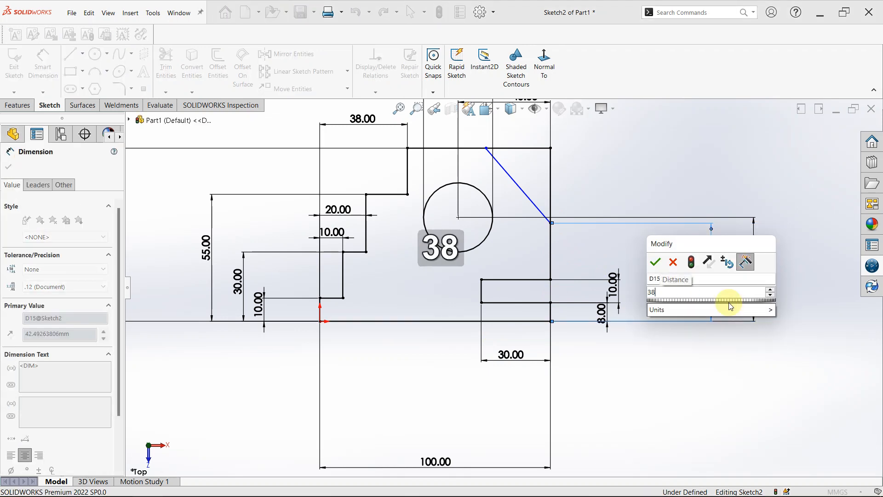
{"action": "key", "text": "Return"}
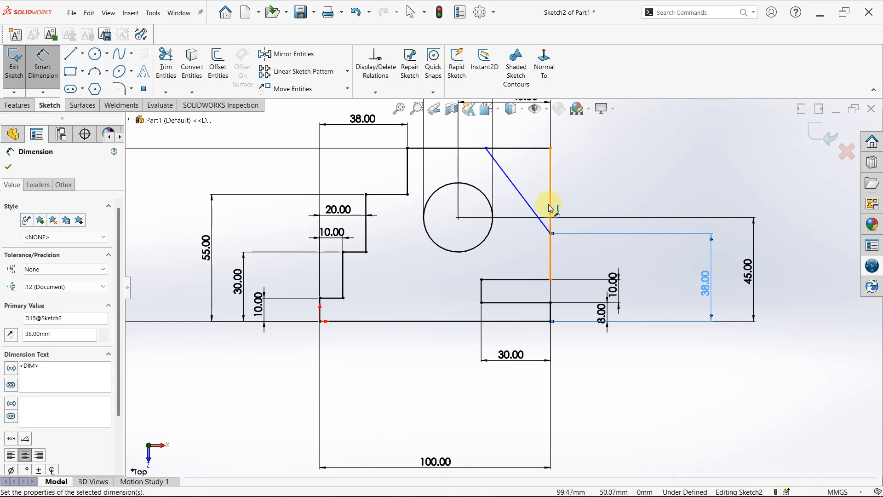
- Dimension the angle between the diagonal line and the vertical right edge and set it to 40 degrees
{"action": "left_click", "coordinate": [521, 197]}
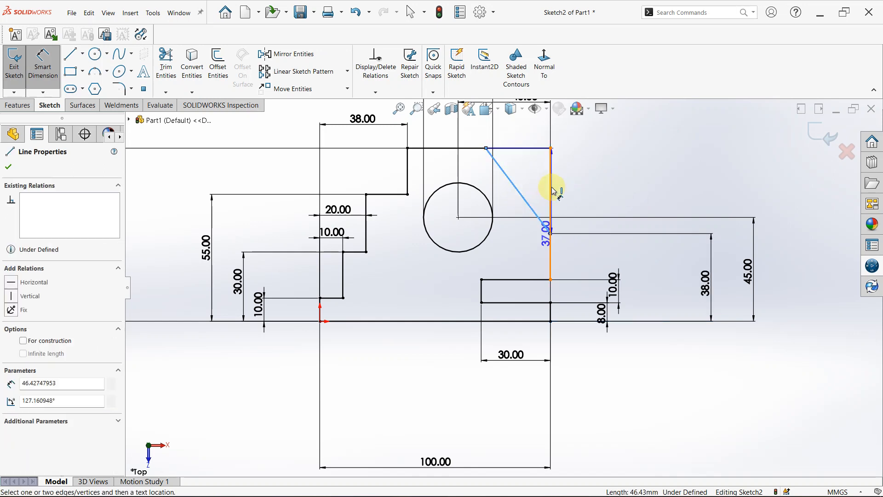
{"action": "left_click", "coordinate": [552, 191]}
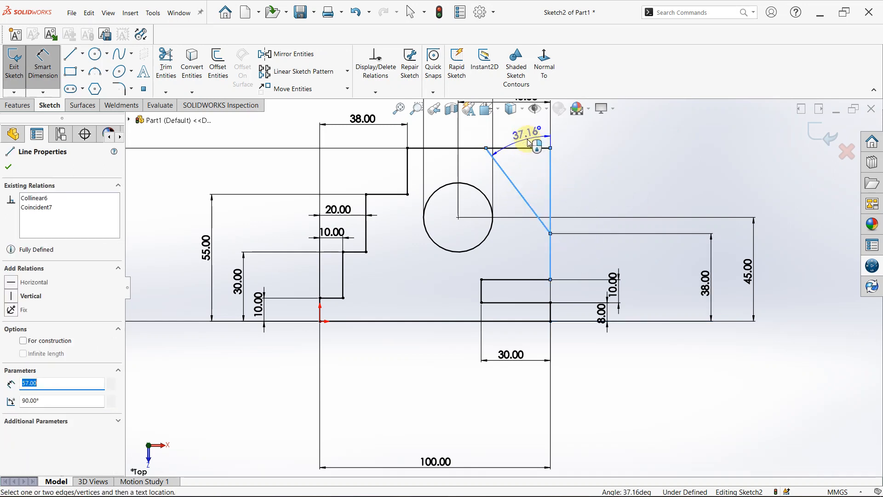
{"action": "left_click", "coordinate": [528, 143]}
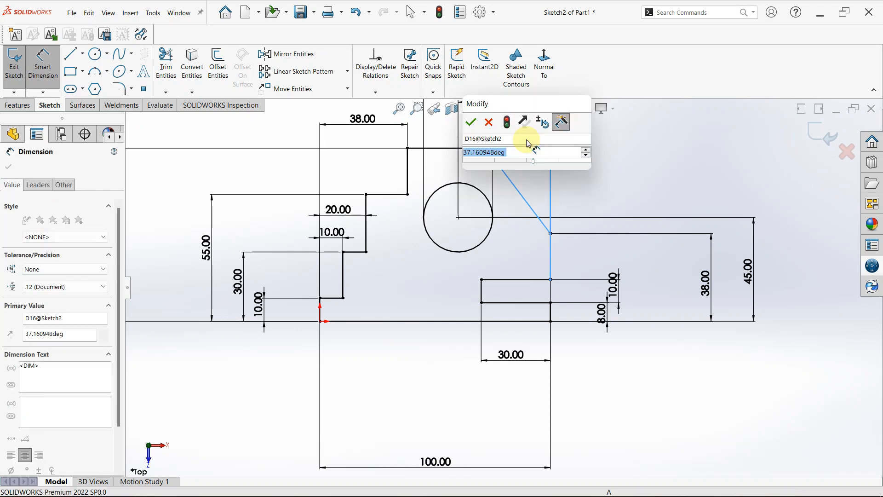
{"action": "type", "text": "40"}
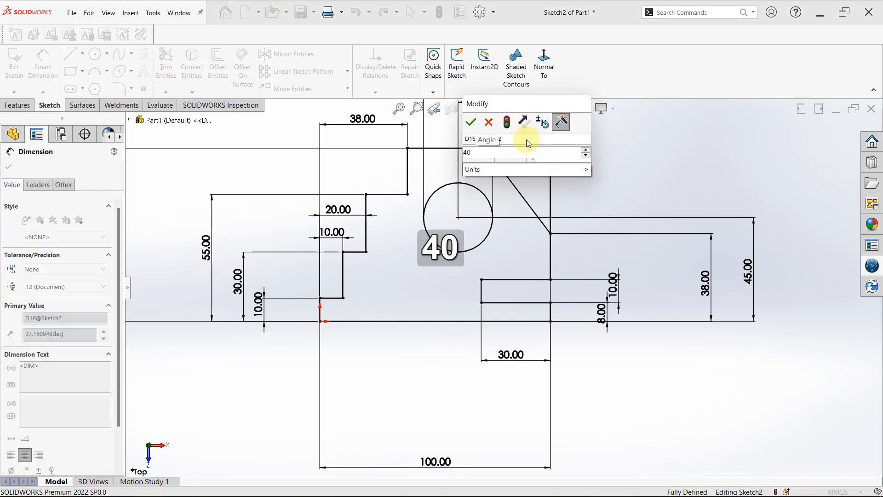
{"action": "key", "text": "Return"}
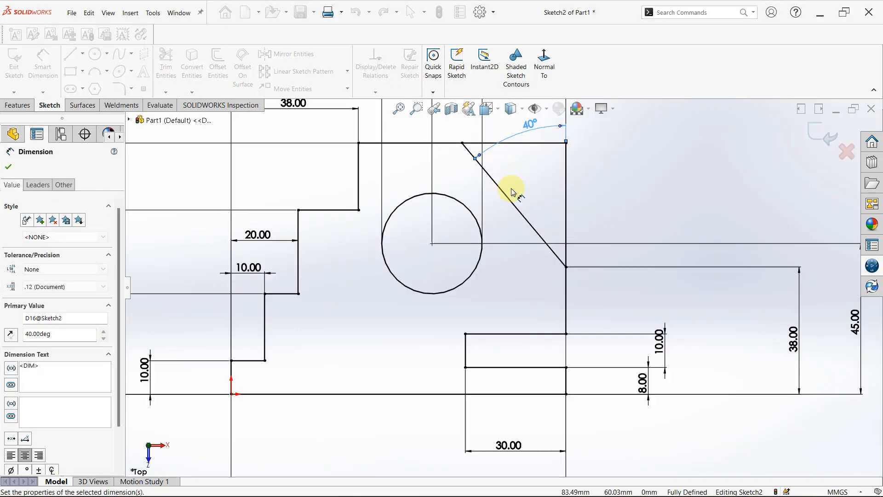
- Trim the top-edge and right-edge segments outside the diagonal to cut off the corner, accepting the deletion of the affected relation
{"action": "scroll", "coordinate": [525, 159], "scroll_direction": "down", "scroll_amount": 3}
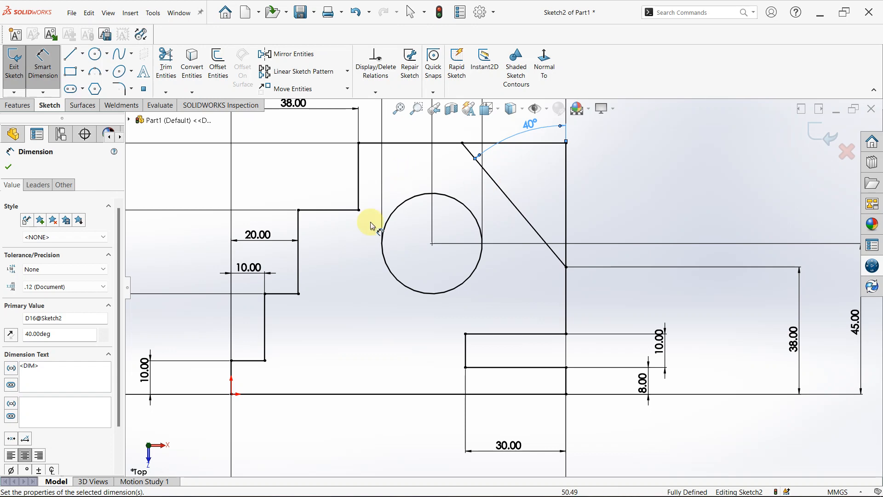
{"action": "left_click", "coordinate": [165, 62]}
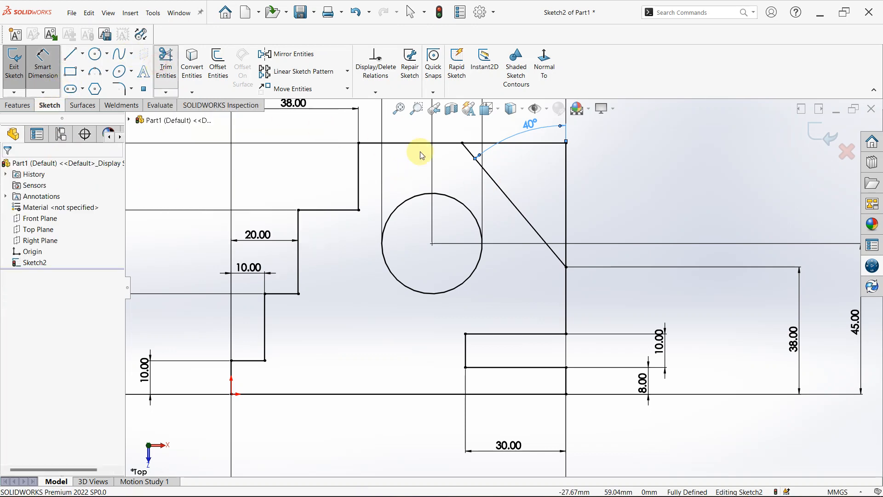
{"action": "left_click", "coordinate": [515, 146]}
{"action": "left_click", "coordinate": [481, 265]}
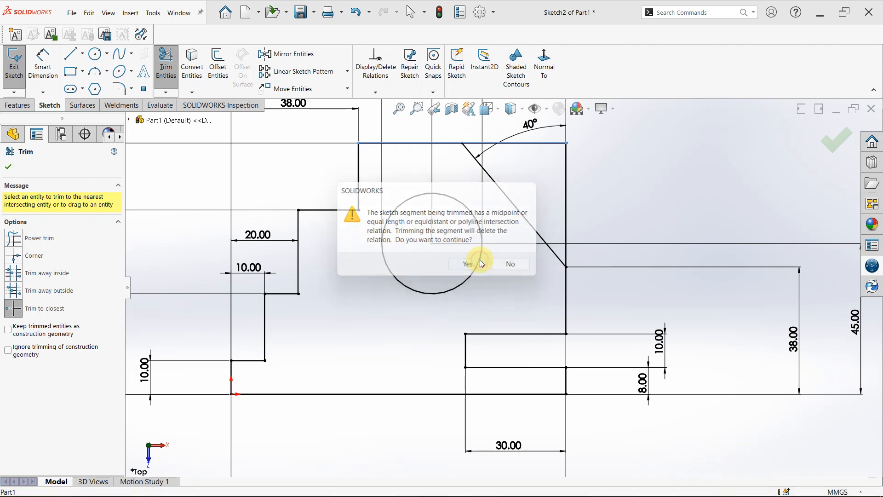
{"action": "left_click", "coordinate": [566, 218]}
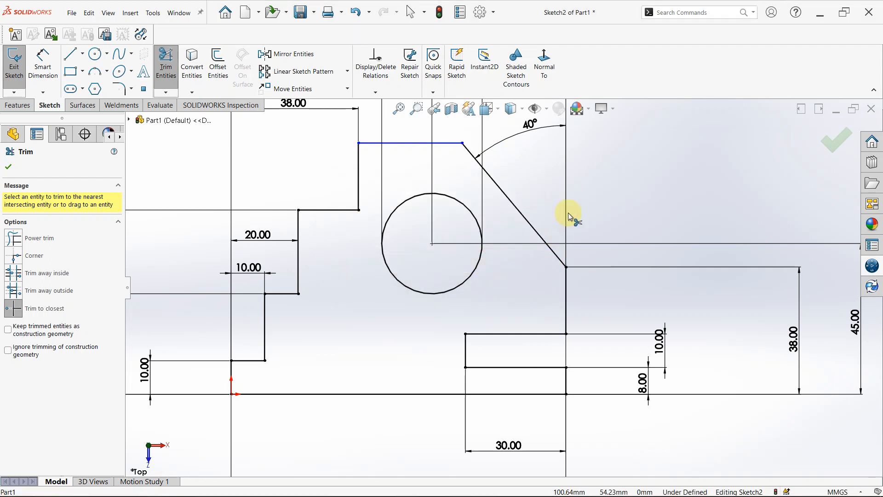
- Dimension the overall height between the profile's top line and base line at 75 mm
{"action": "key", "text": "f"}
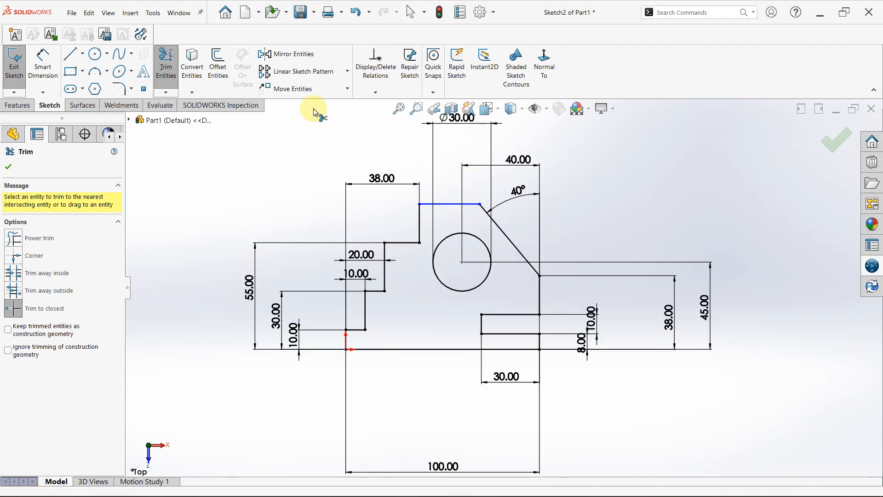
{"action": "left_click", "coordinate": [54, 62]}
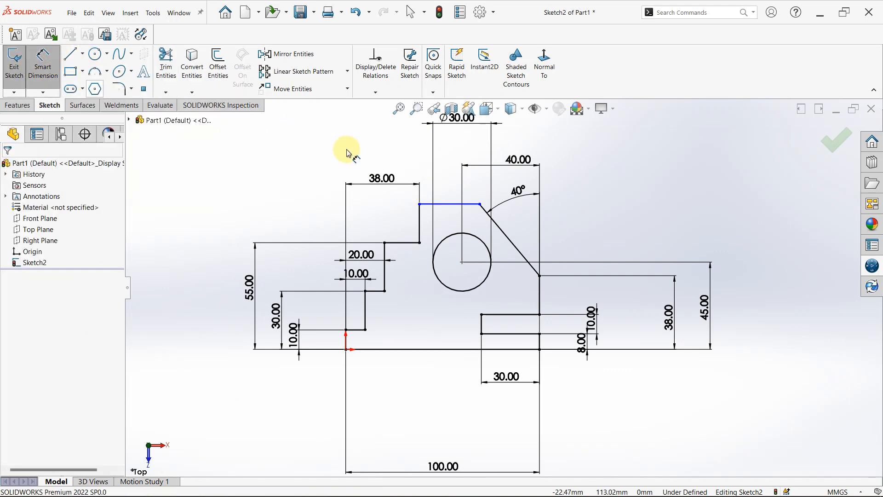
{"action": "left_click", "coordinate": [446, 204]}
{"action": "left_click", "coordinate": [432, 349]}
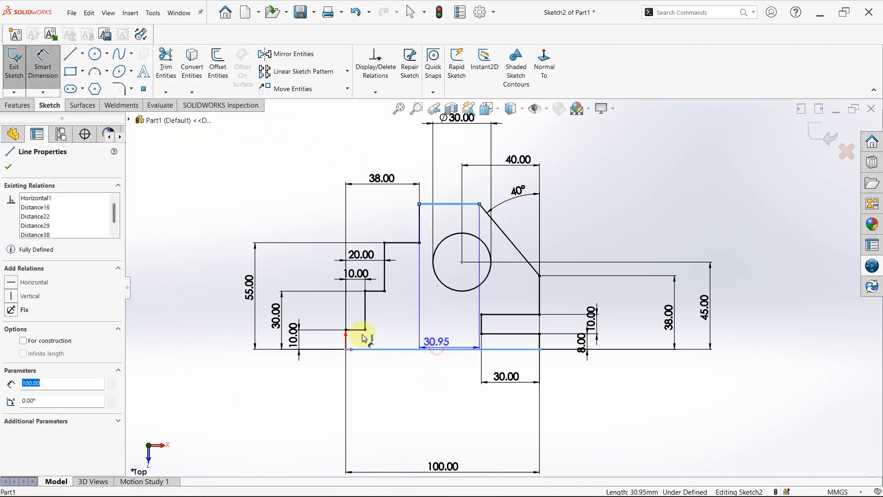
{"action": "left_click", "coordinate": [206, 288]}
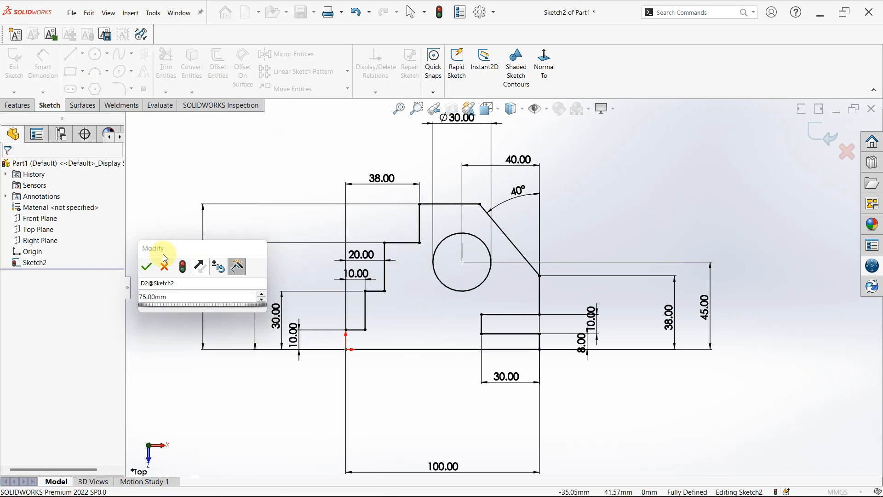
{"action": "left_click", "coordinate": [149, 269]}
{"action": "key", "text": "Return"}
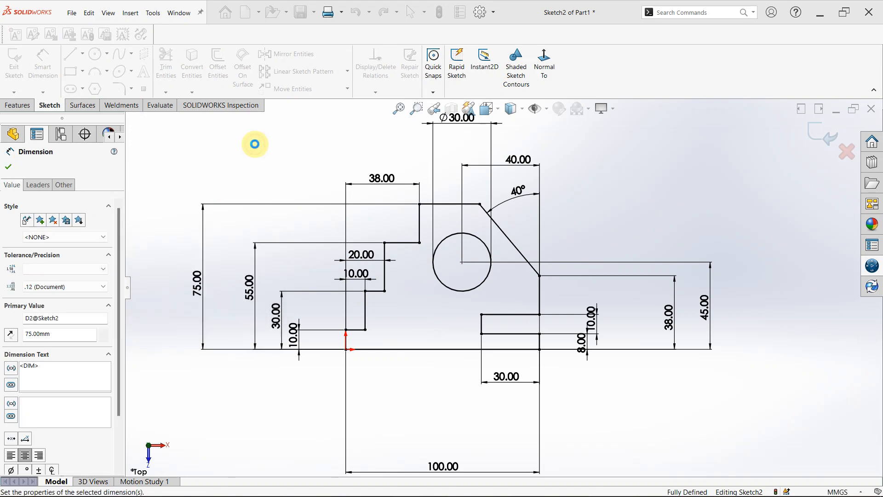
- Extrude the finished profile as a blind boss with a depth of 8 mm
{"action": "left_click", "coordinate": [13, 134]}
{"action": "left_click", "coordinate": [18, 105]}
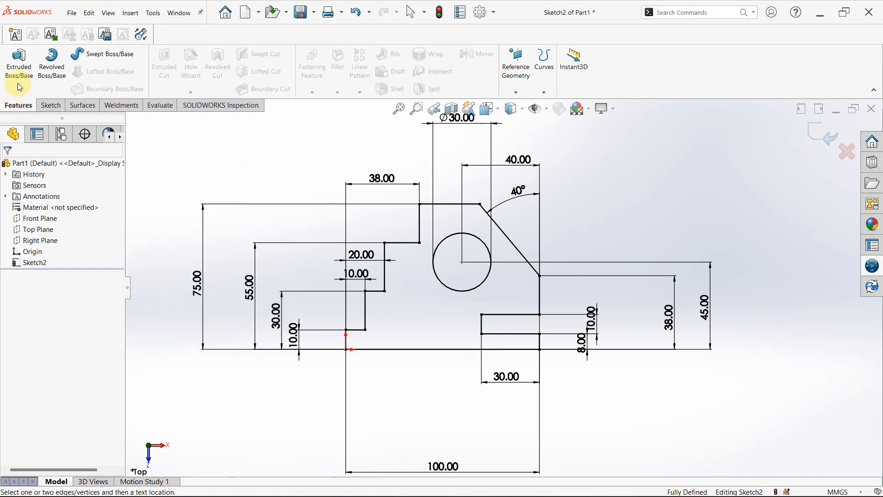
{"action": "left_click", "coordinate": [20, 85]}
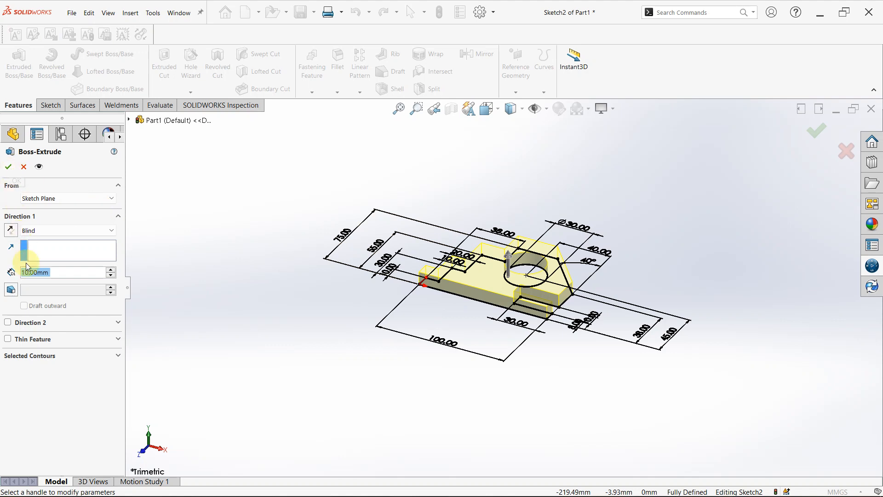
{"action": "left_click", "coordinate": [112, 270]}
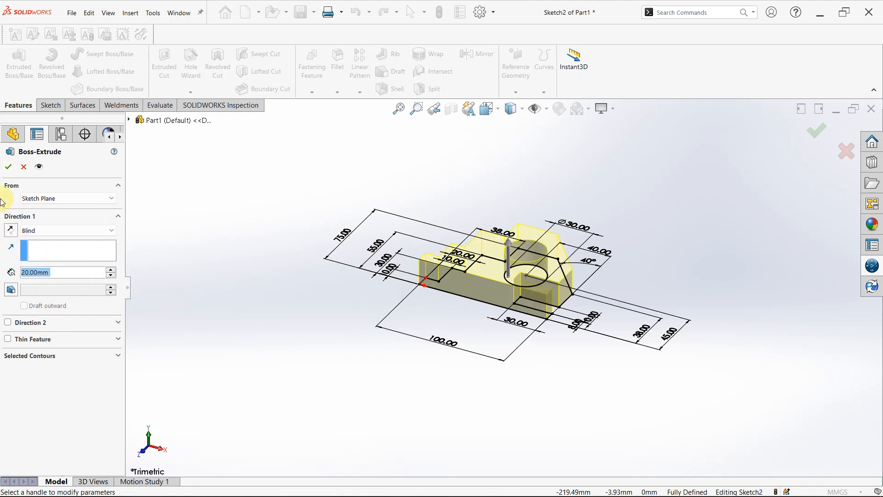
{"action": "right_click", "coordinate": [22, 276]}
{"action": "left_click", "coordinate": [25, 275]}
{"action": "type", "text": "8"}
{"action": "key", "text": "Return"}
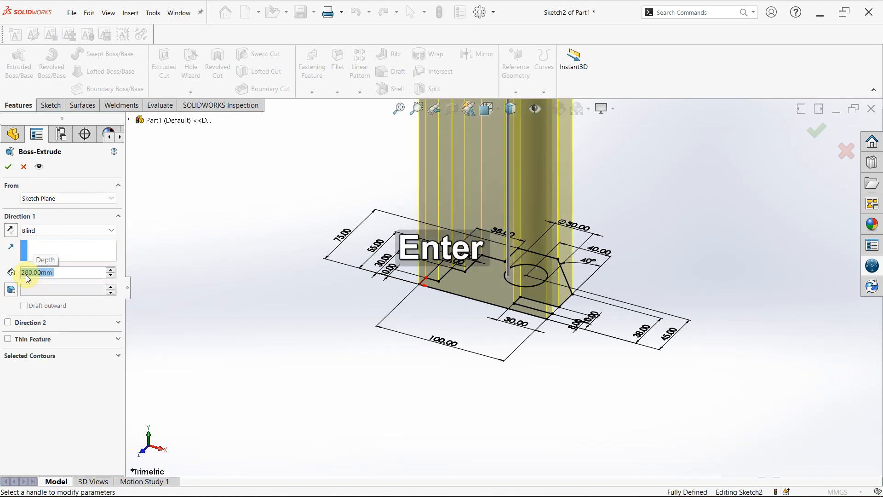
{"action": "type", "text": "9"}
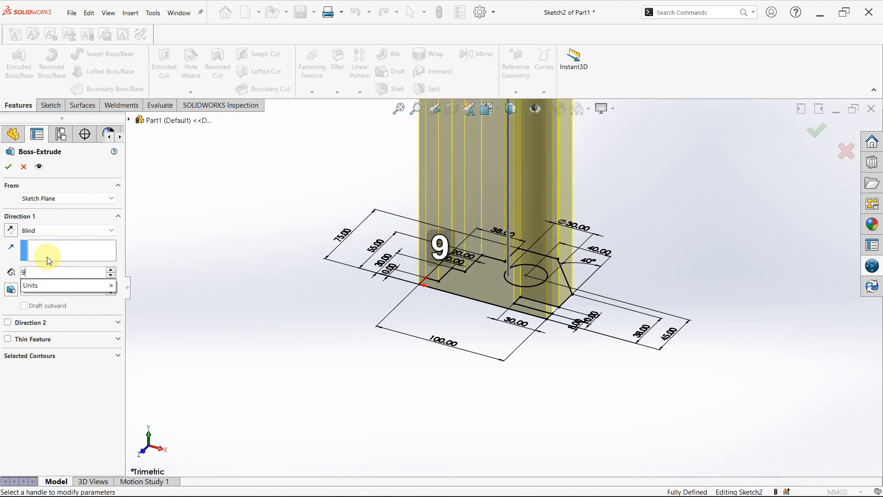
{"action": "key", "text": "BackSpace"}
{"action": "type", "text": "9"}
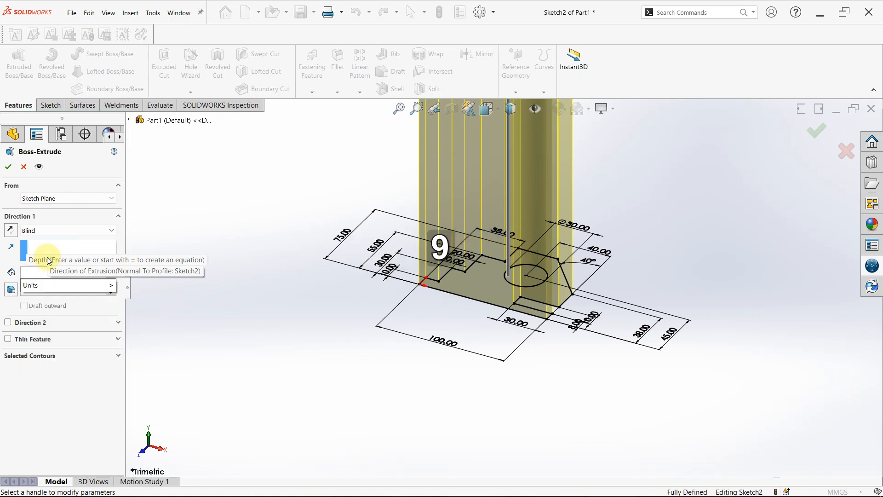
{"action": "key", "text": "BackSpace"}
{"action": "type", "text": "8"}
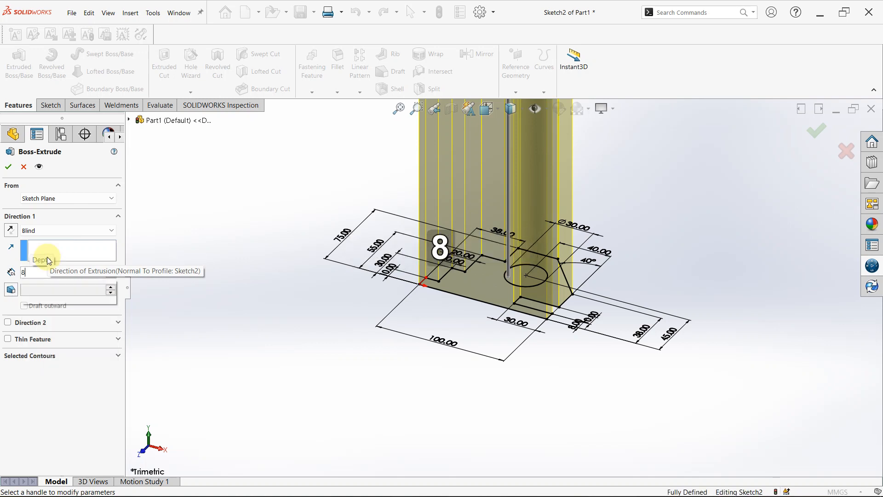
{"action": "key", "text": "Return"}
{"action": "left_click", "coordinate": [9, 167]}
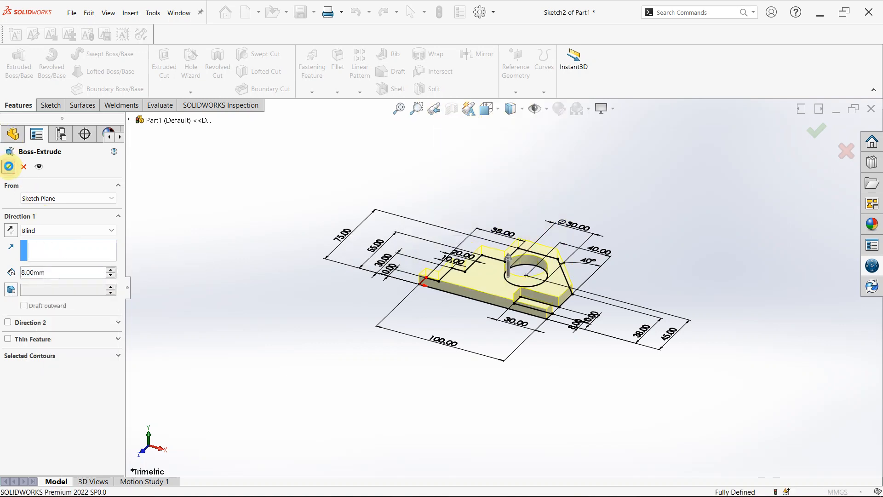
{"action": "scroll", "coordinate": [478, 238], "scroll_direction": "down", "scroll_amount": 3}
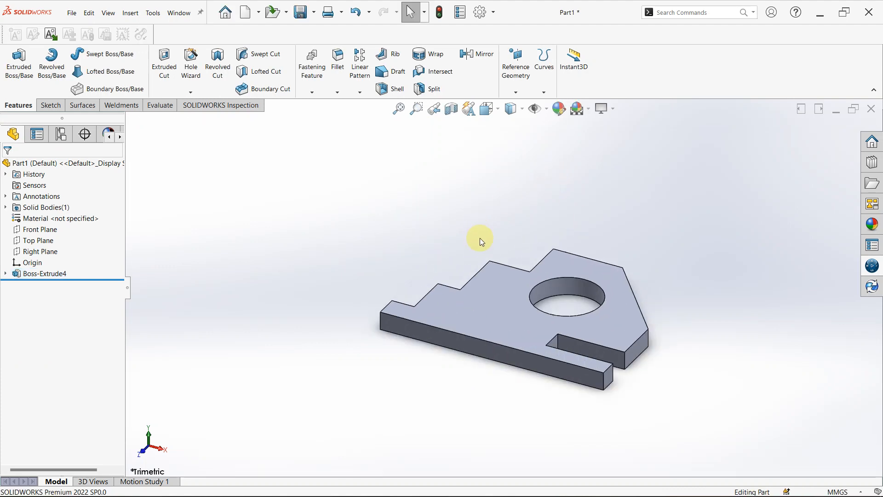
{"action": "middle_click_drag", "start_coordinate": [478, 239], "coordinate": [557, 332]}
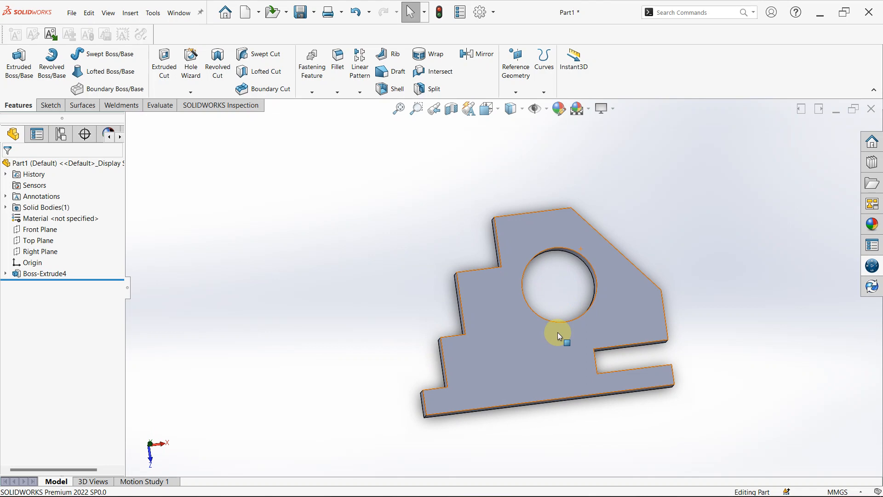
{"action": "scroll", "coordinate": [577, 341], "scroll_direction": "down", "scroll_amount": 2}
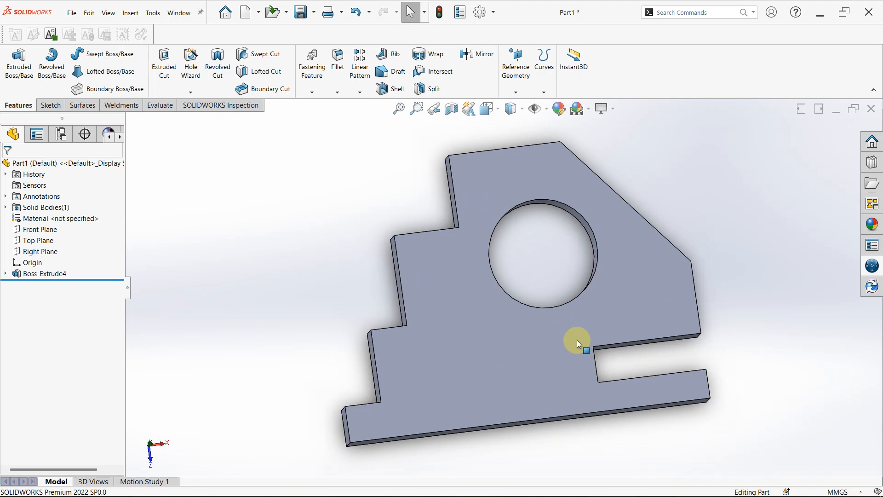
{"action": "scroll", "coordinate": [592, 319], "scroll_direction": "down", "scroll_amount": 2}
{"action": "scroll", "coordinate": [547, 283], "scroll_direction": "up", "scroll_amount": 3}
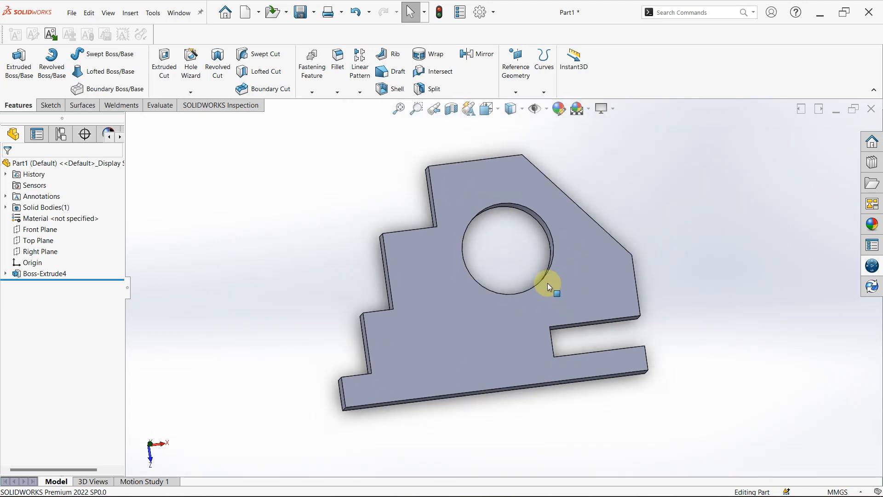
- Inspect the extruded stair-shaped plate from a tilted angle, near and far, including its round hole, slot and cut corner
{"action": "middle_click_drag", "start_coordinate": [525, 244], "coordinate": [515, 304]}
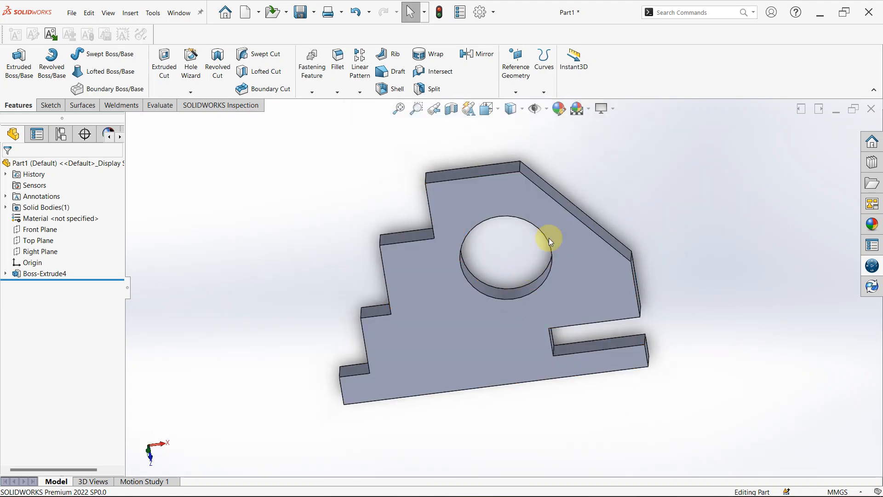
{"action": "scroll", "coordinate": [586, 203], "scroll_direction": "down", "scroll_amount": 1}
{"action": "scroll", "coordinate": [578, 212], "scroll_direction": "up", "scroll_amount": 2}
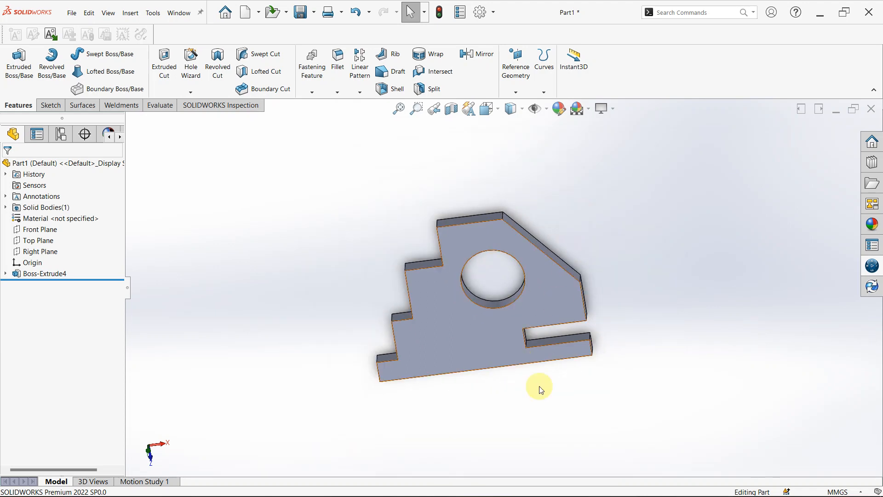
{"action": "scroll", "coordinate": [387, 301], "scroll_direction": "down", "scroll_amount": 2}
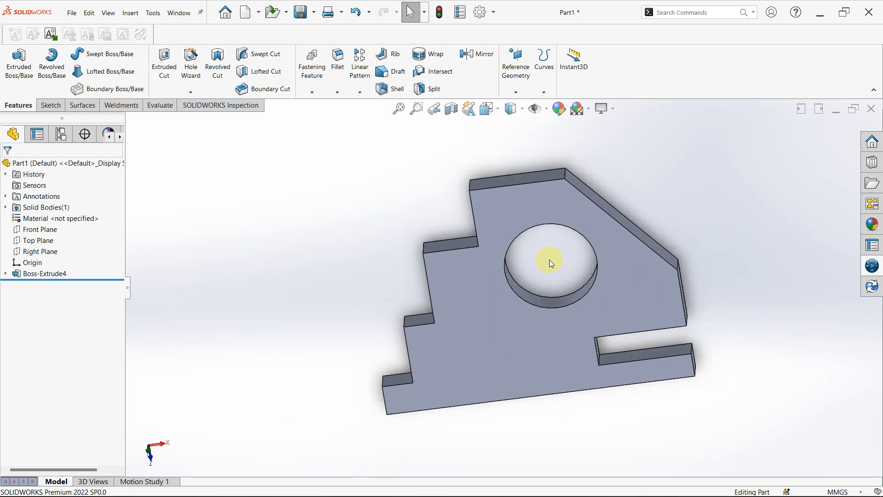
{"action": "scroll", "coordinate": [576, 265], "scroll_direction": "down", "scroll_amount": 2}
{"action": "scroll", "coordinate": [580, 269], "scroll_direction": "up", "scroll_amount": 3}
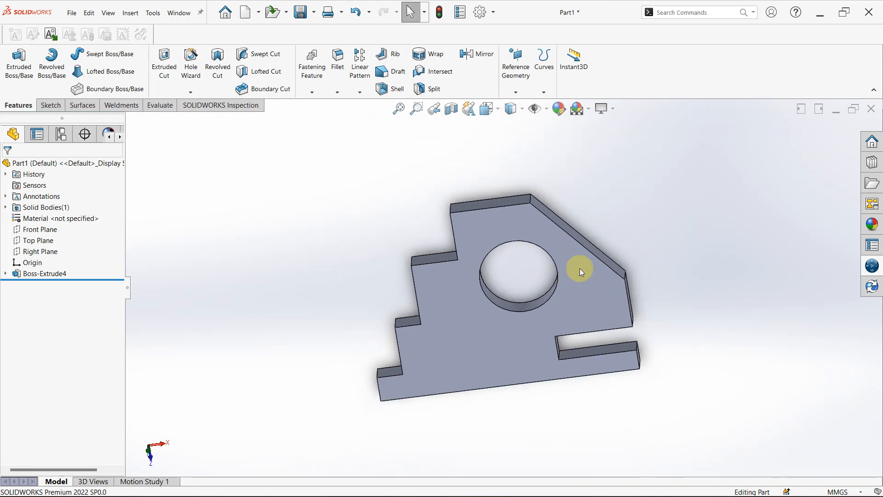
{"action": "scroll", "coordinate": [534, 313], "scroll_direction": "down", "scroll_amount": 3}
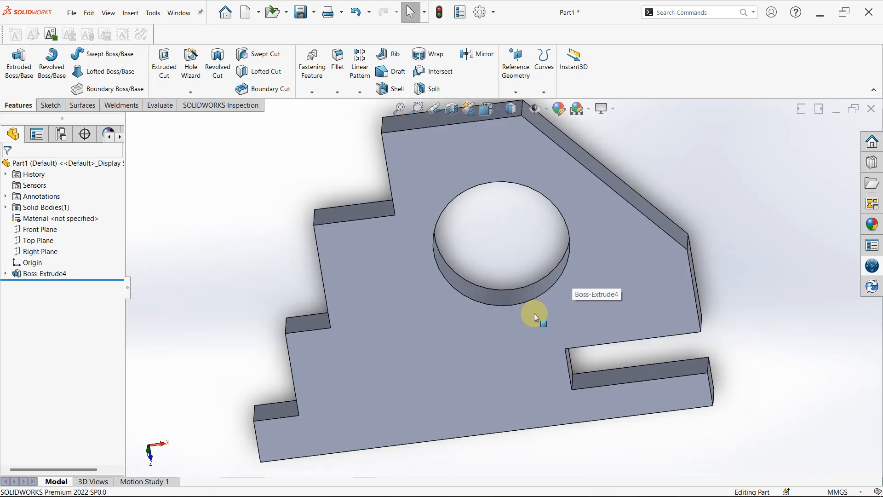
{"action": "scroll", "coordinate": [534, 313], "scroll_direction": "up", "scroll_amount": 2}
{"action": "scroll", "coordinate": [495, 257], "scroll_direction": "up", "scroll_amount": 2}
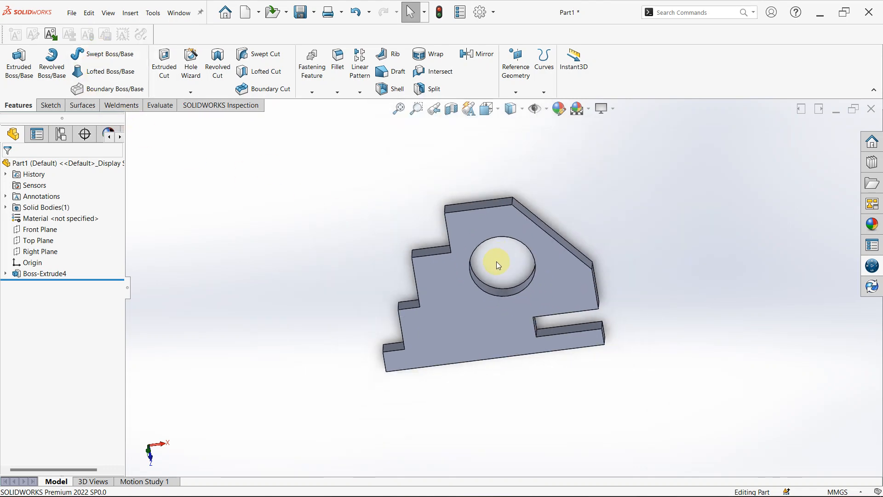